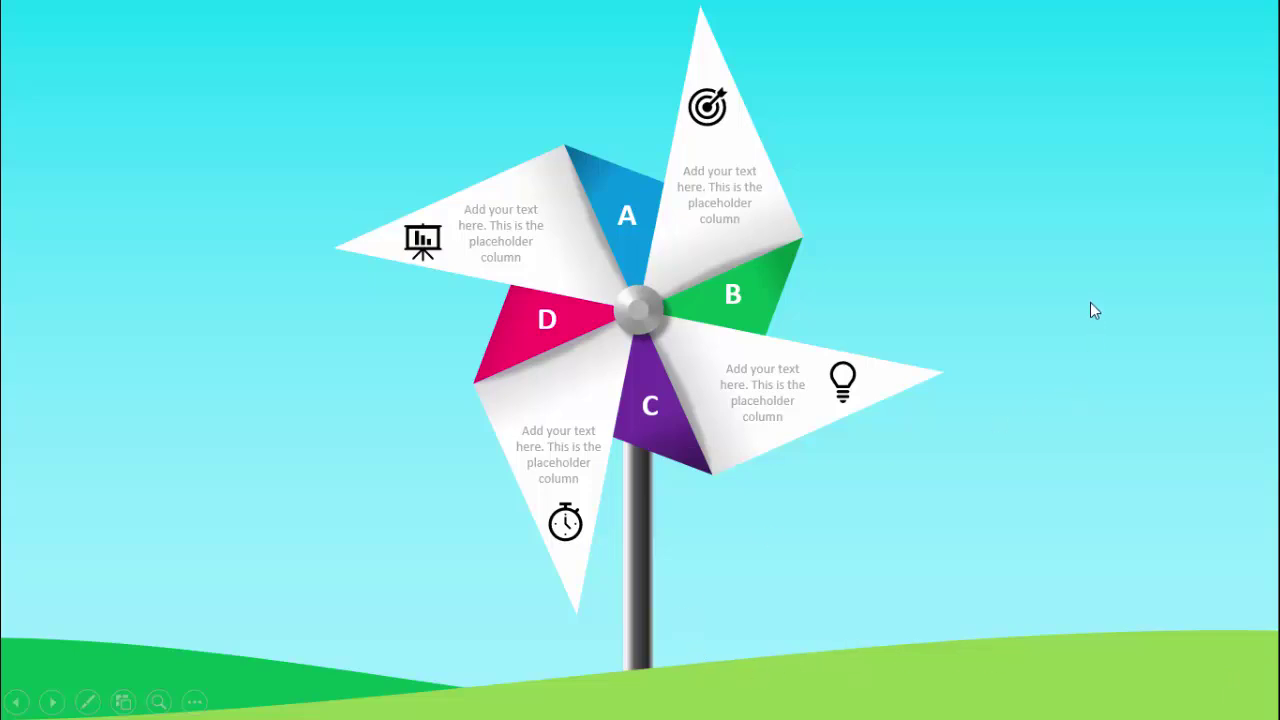
# Play the blue-sky pinwheel's spin animation, then advance to the grey-sky pinwheel slide.
pyautogui.click(1044, 232)
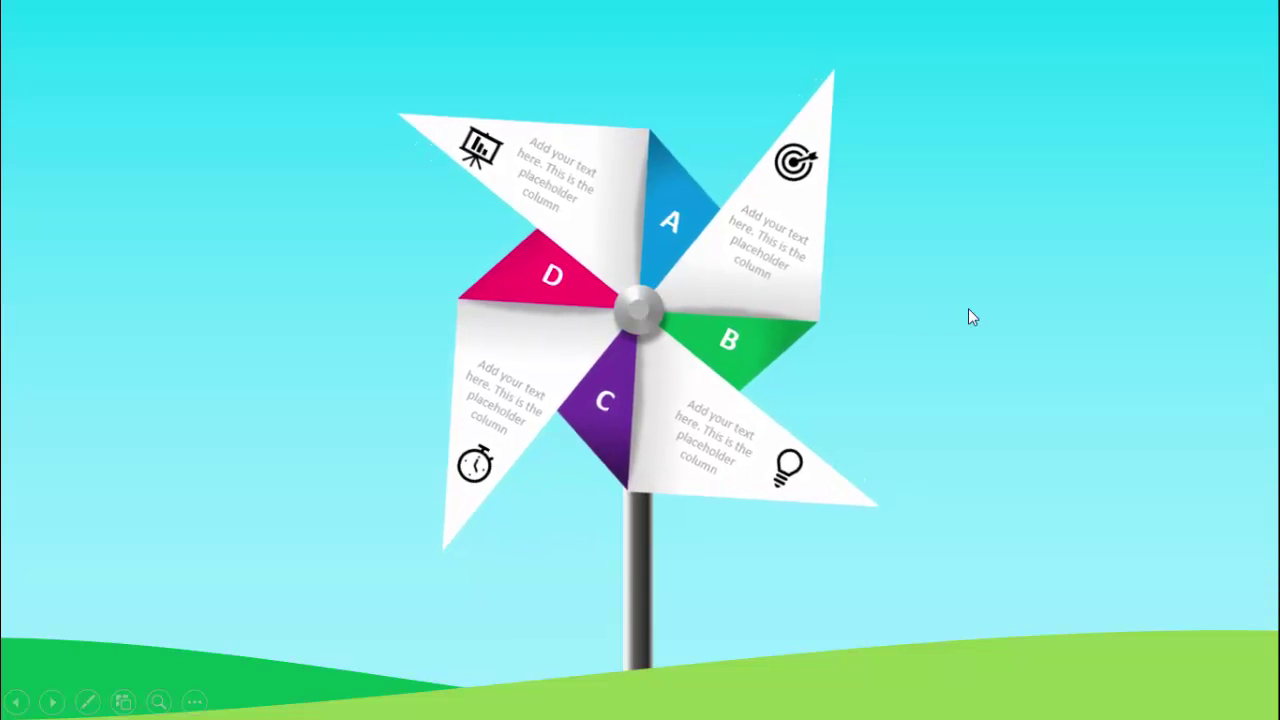
pyautogui.click(995, 294)
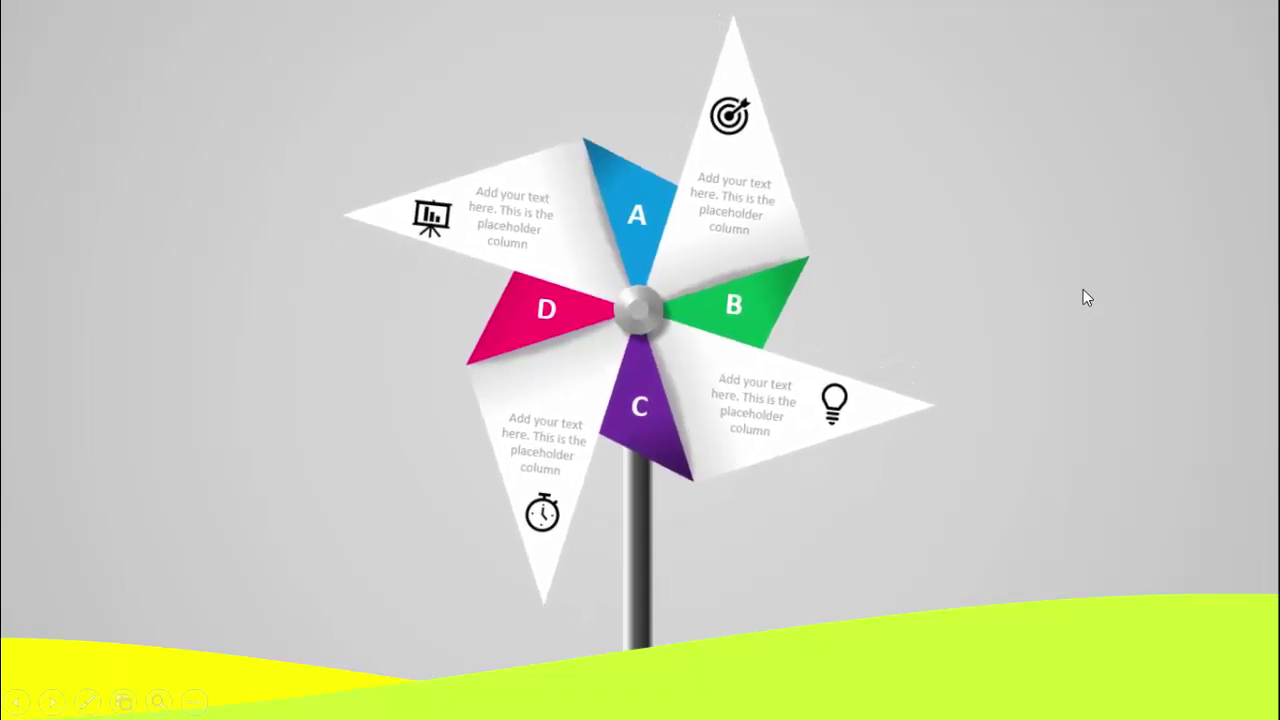
# Advance through the cyan-sky pinwheel slide to the end of the slideshow.
pyautogui.press('Right')
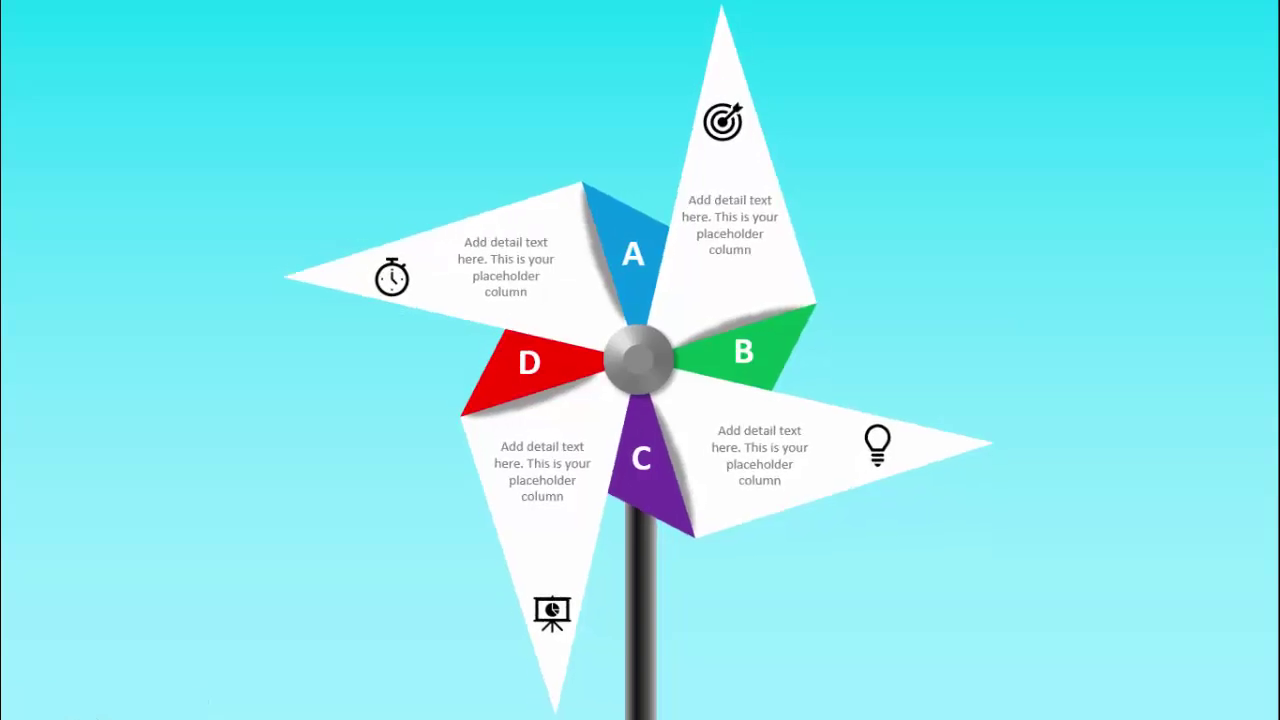
pyautogui.press('Right')
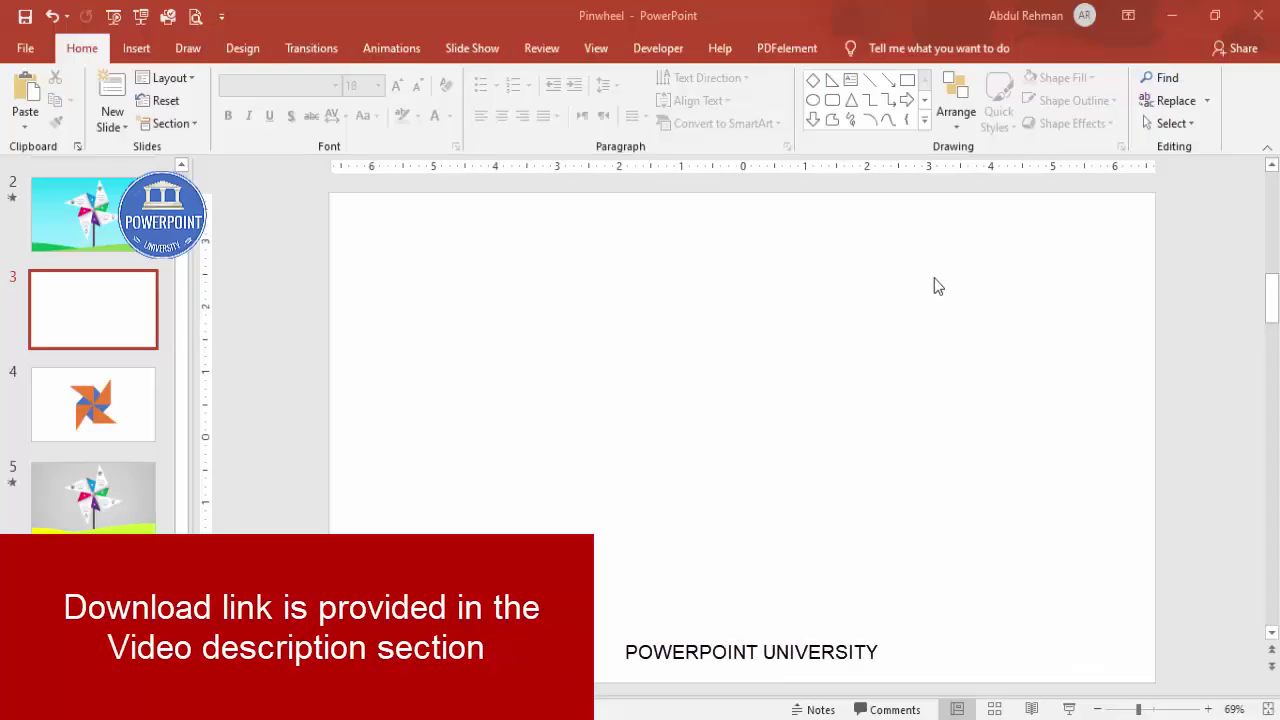
# Turn on the slide's centre guides and draw a diamond near the slide centre.
pyautogui.click(596, 49)
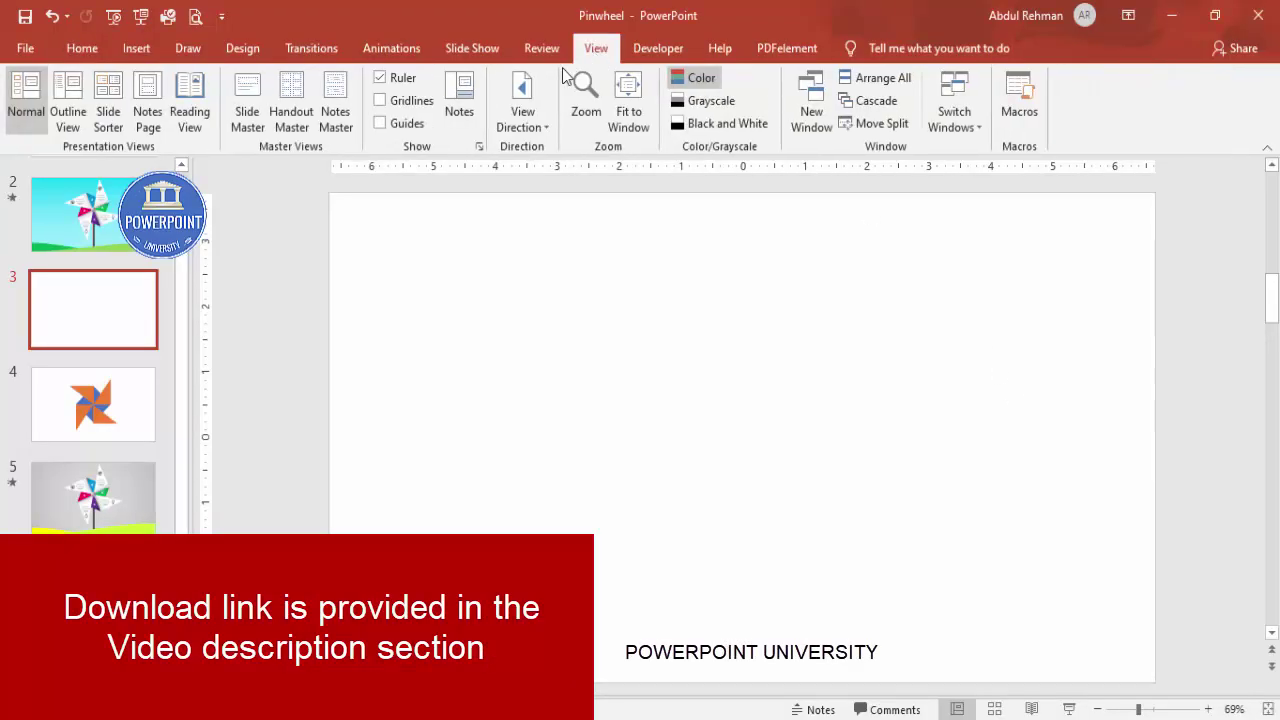
pyautogui.click(424, 121)
pyautogui.click(137, 49)
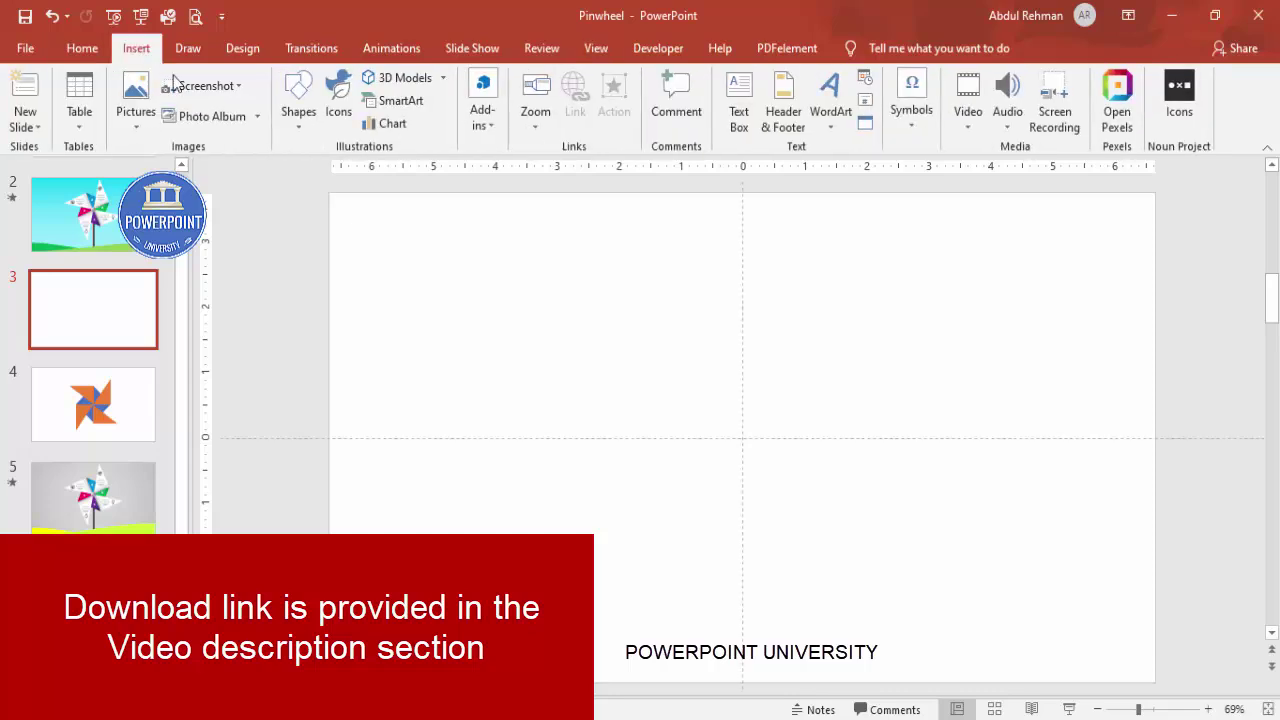
pyautogui.click(297, 128)
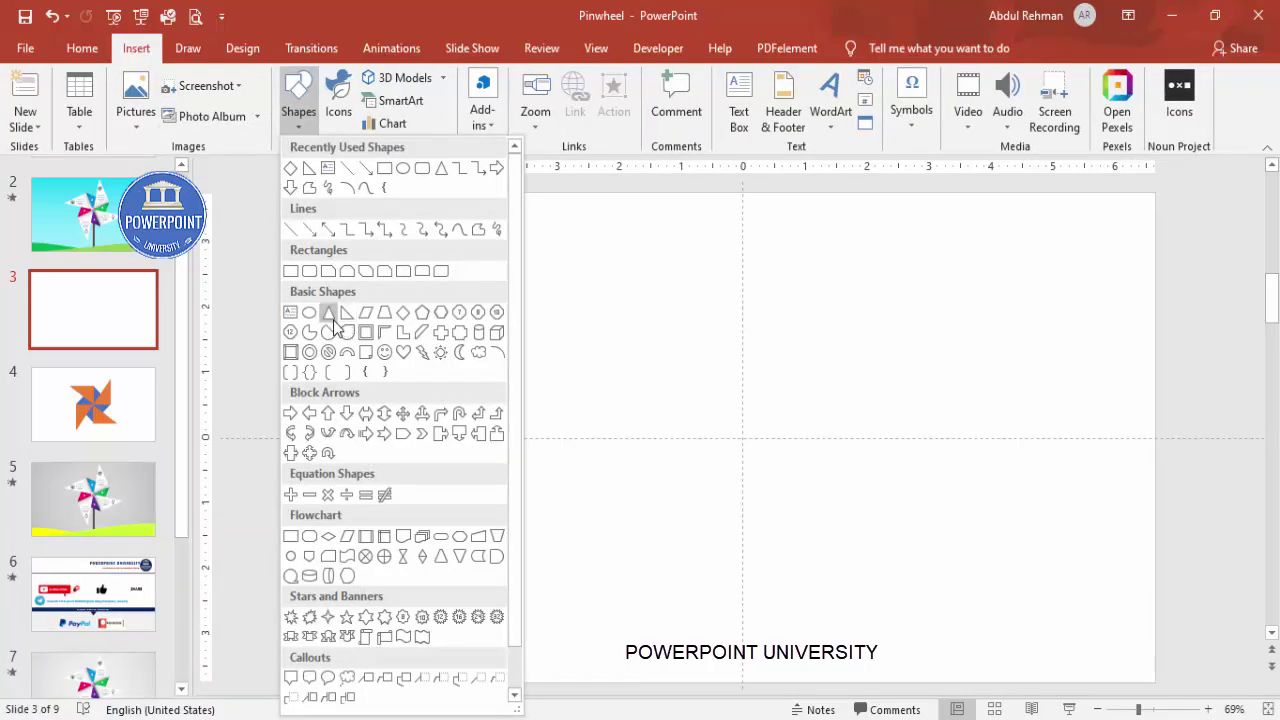
pyautogui.click(402, 316)
pyautogui.moveTo(655, 311); pyautogui.dragTo(846, 549)
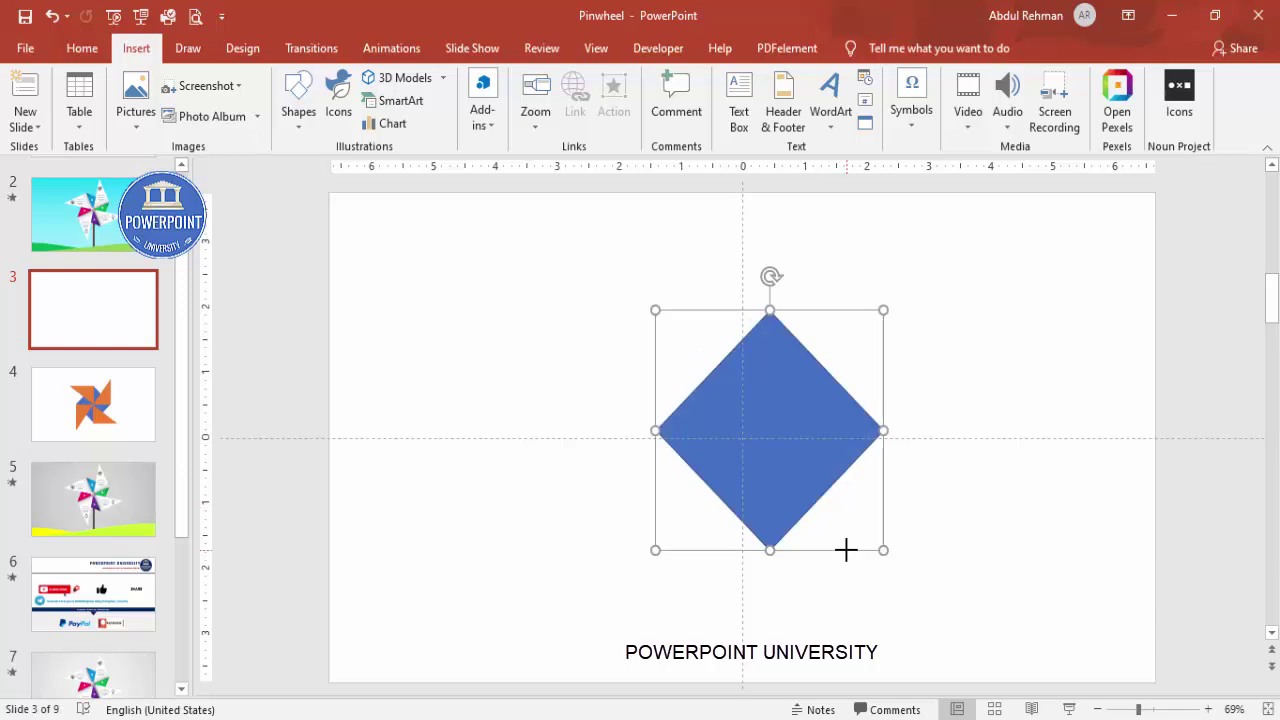
# Give the diamond no outline and a grey fill, and centre it horizontally and vertically.
pyautogui.click(506, 100)
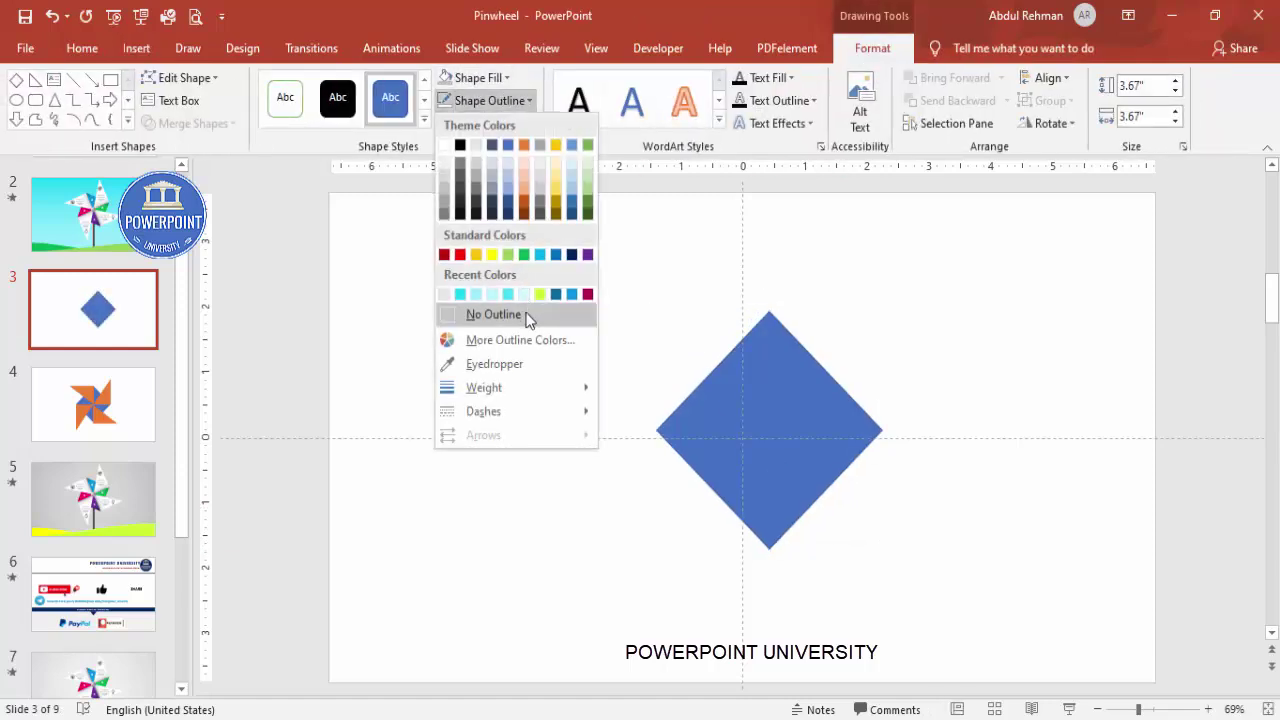
pyautogui.click(526, 317)
pyautogui.click(505, 78)
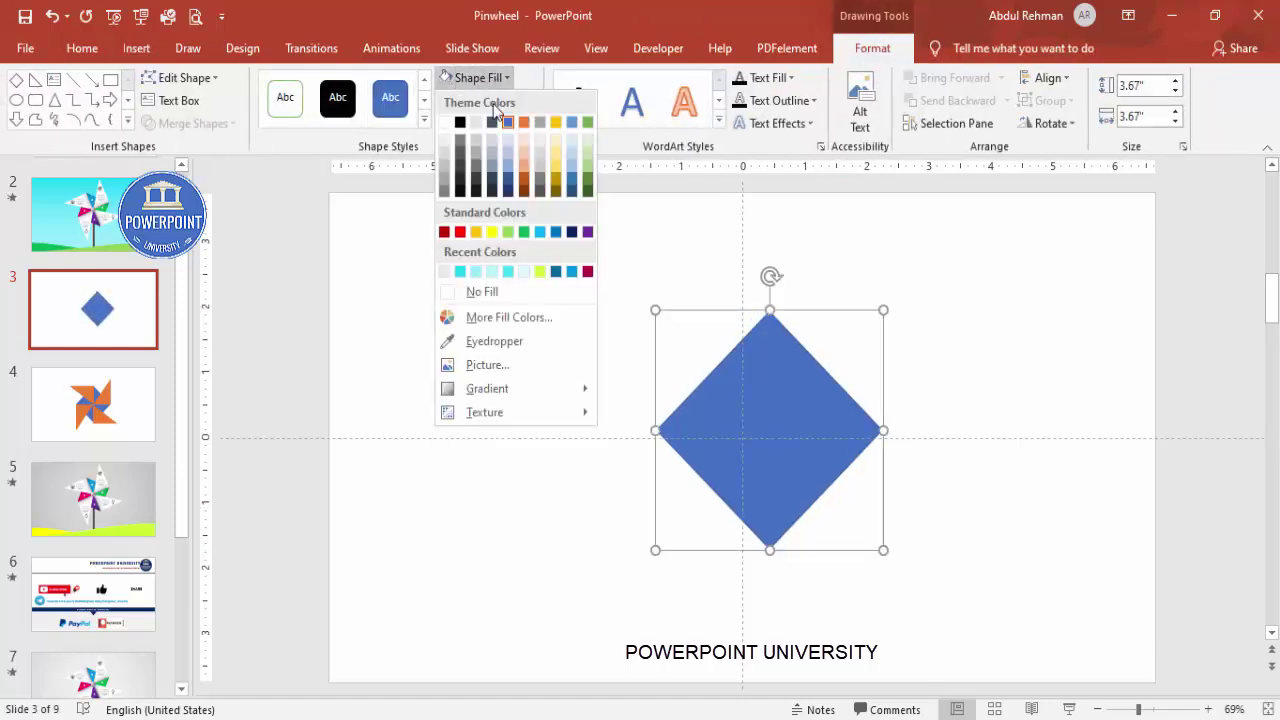
pyautogui.click(482, 164)
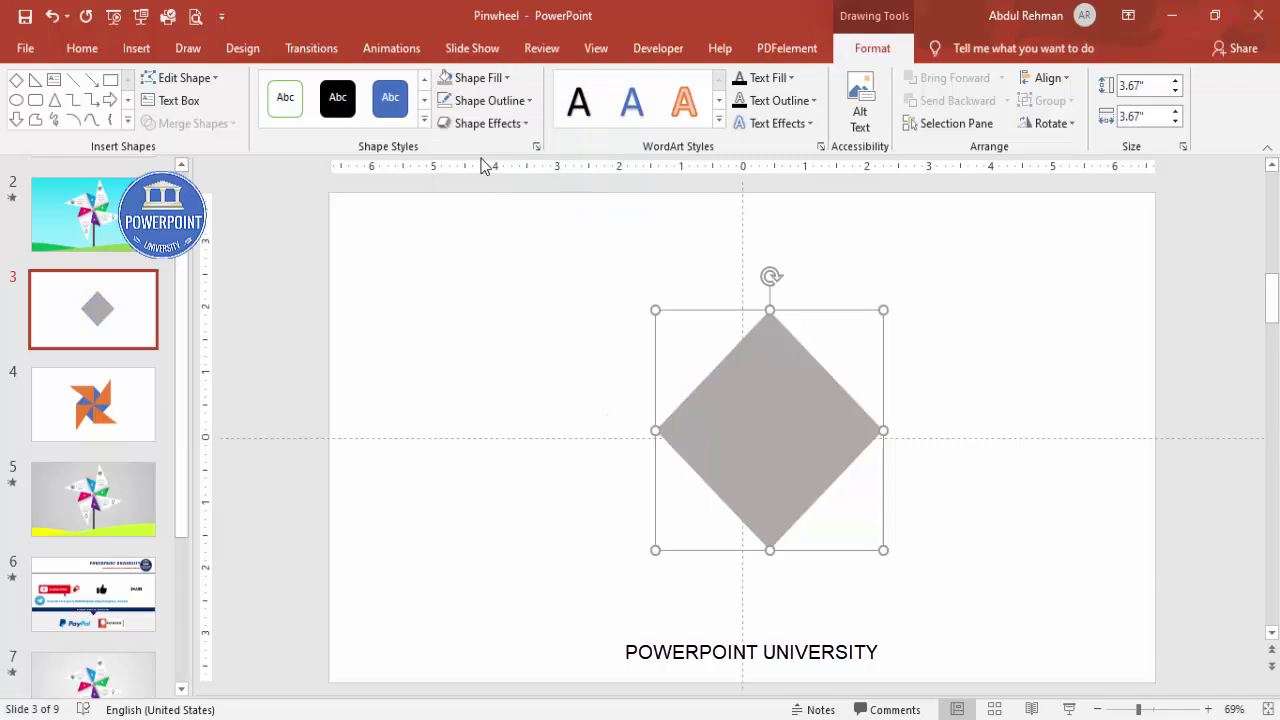
pyautogui.click(1046, 78)
pyautogui.click(1085, 125)
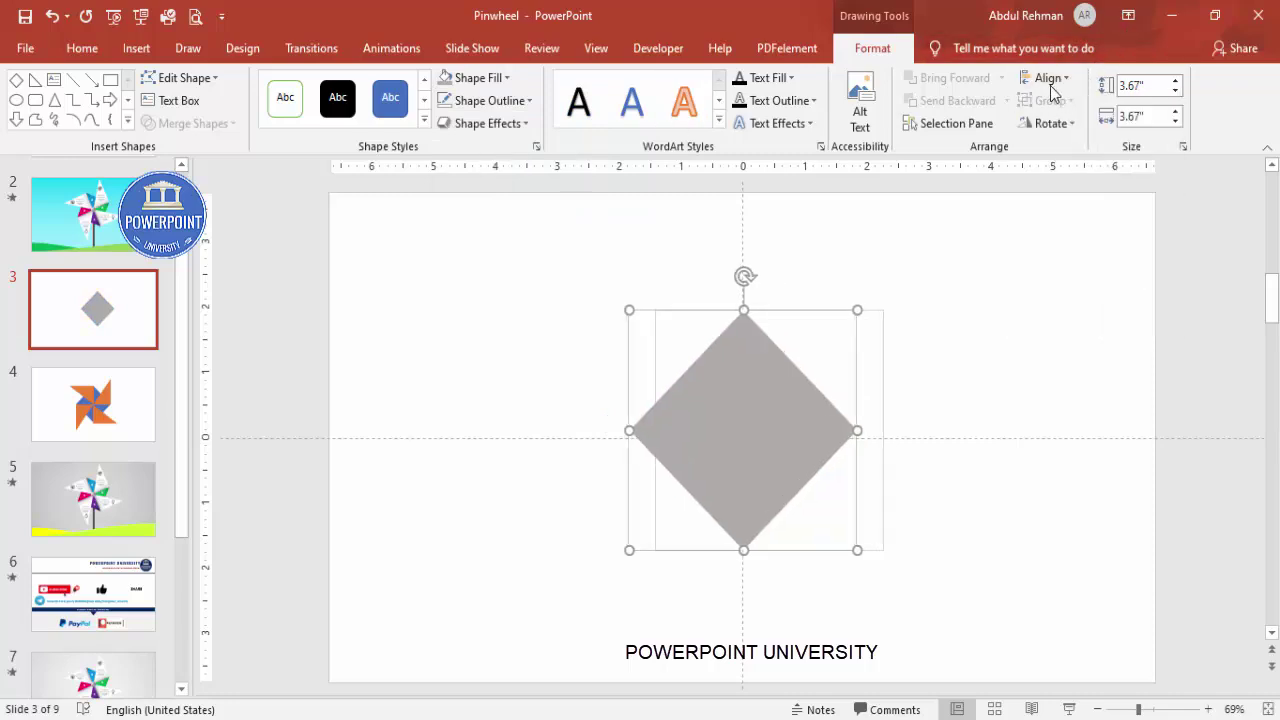
pyautogui.click(1050, 82)
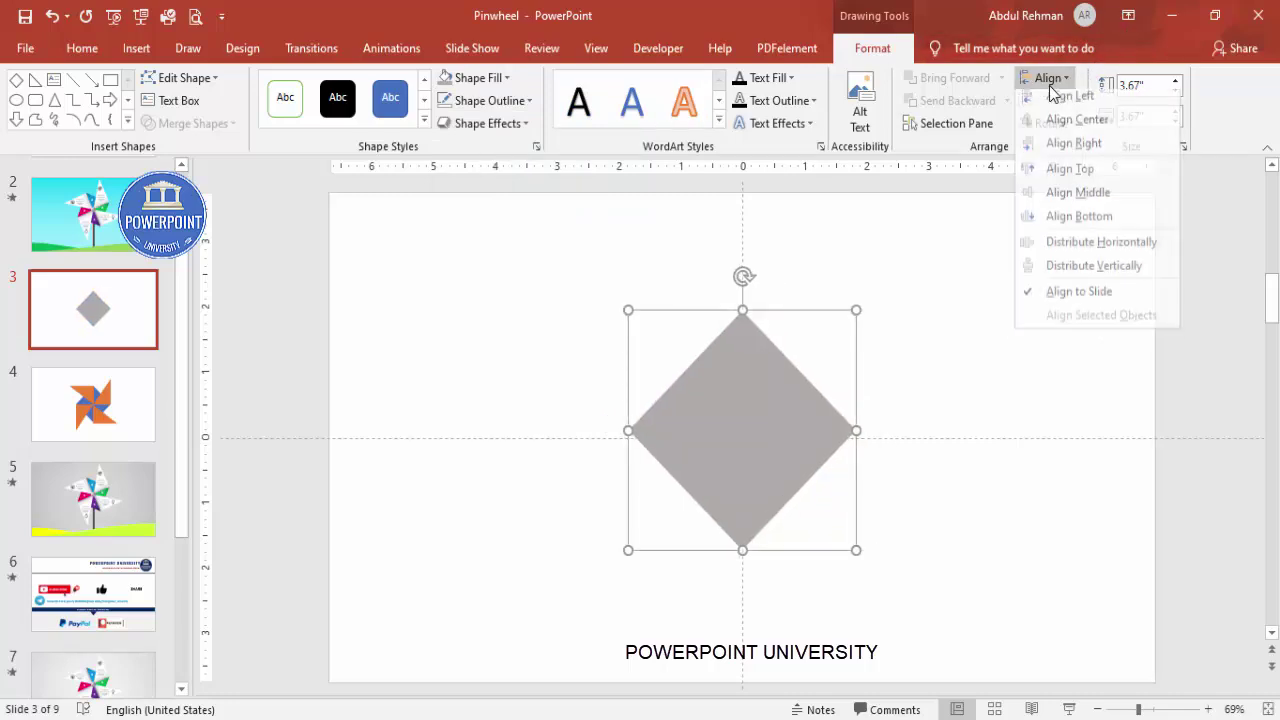
pyautogui.click(1108, 202)
pyautogui.click(1012, 316)
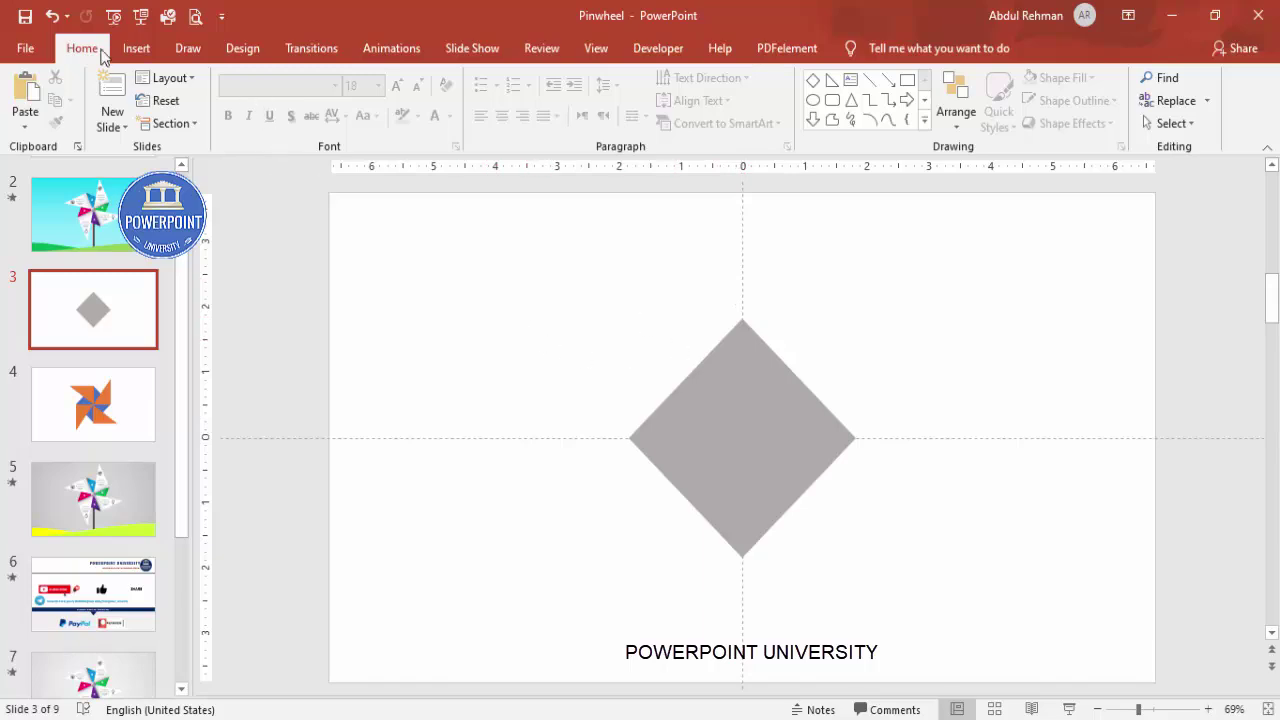
# Draw an outline-free right triangle up-left from the diamond's centre.
pyautogui.click(134, 47)
pyautogui.click(298, 115)
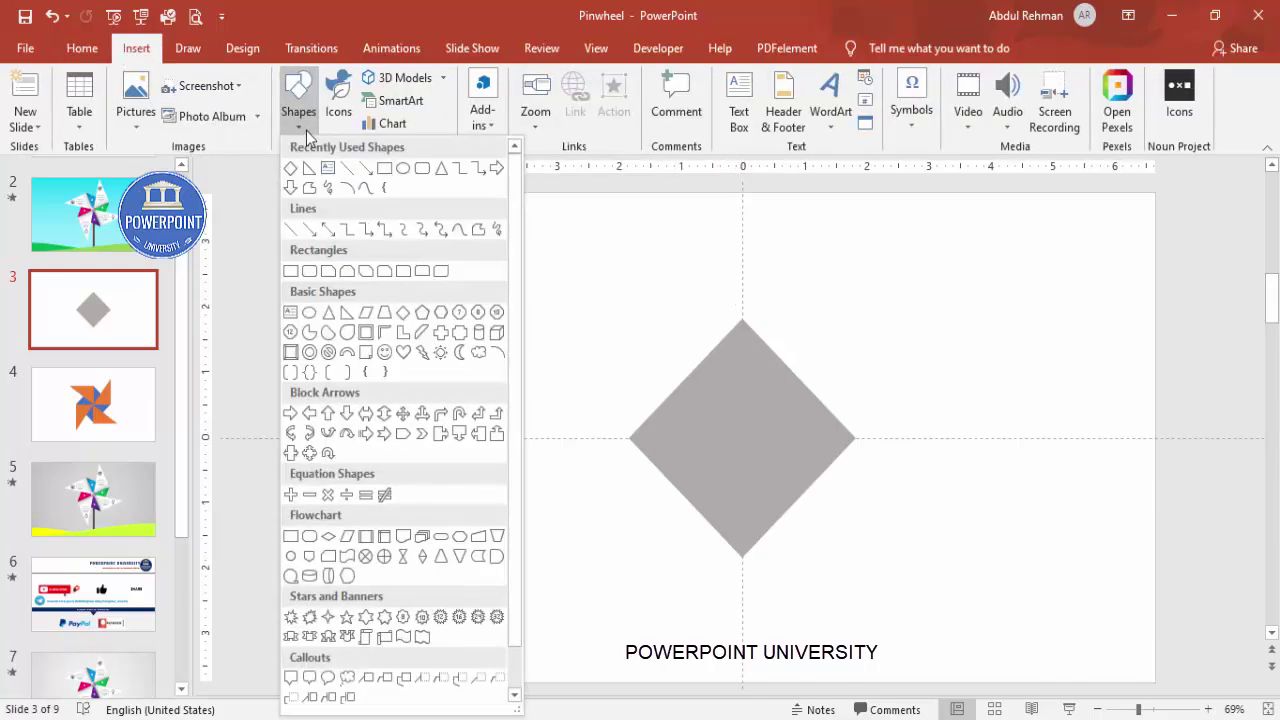
pyautogui.click(348, 314)
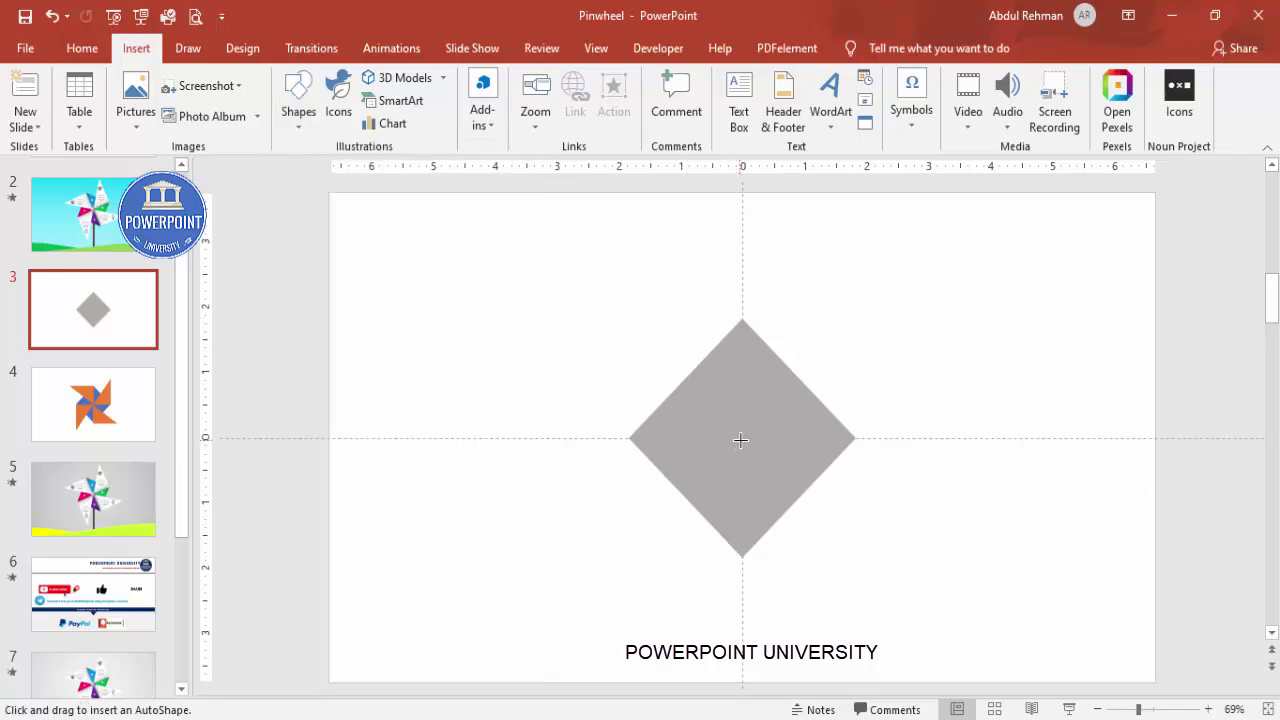
pyautogui.moveTo(741, 439)
pyautogui.mouseDown()
pyautogui.moveTo(634, 289)
pyautogui.moveTo(590, 292)
pyautogui.mouseUp()
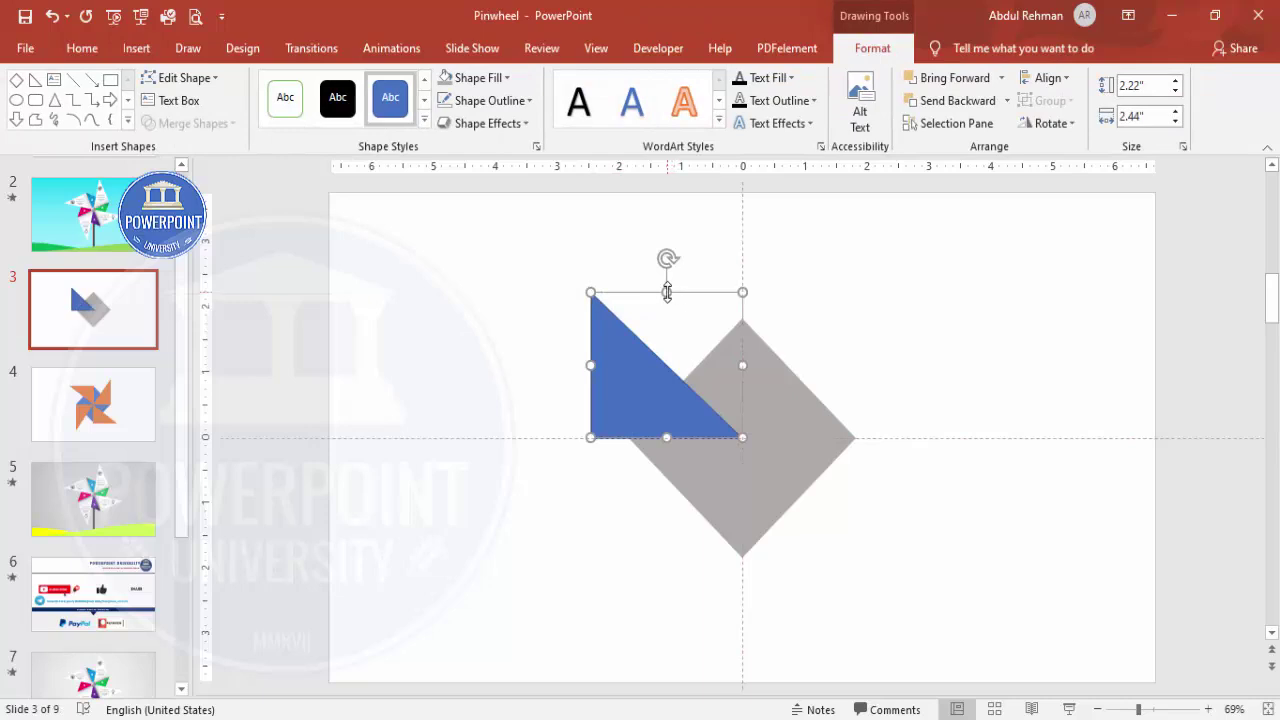
pyautogui.click(528, 100)
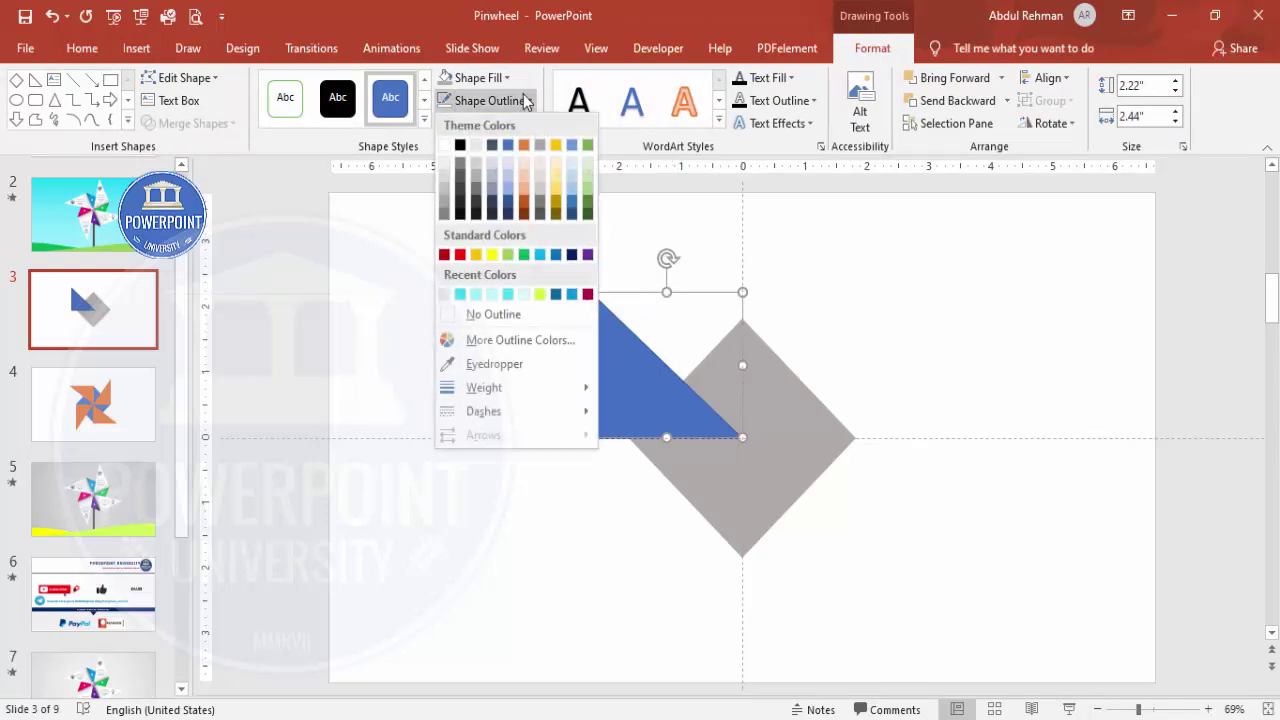
pyautogui.click(521, 316)
# Flip the triangle horizontally, rotate it 90° left, and resize it to about 3.08" by 1.94".
pyautogui.click(1061, 129)
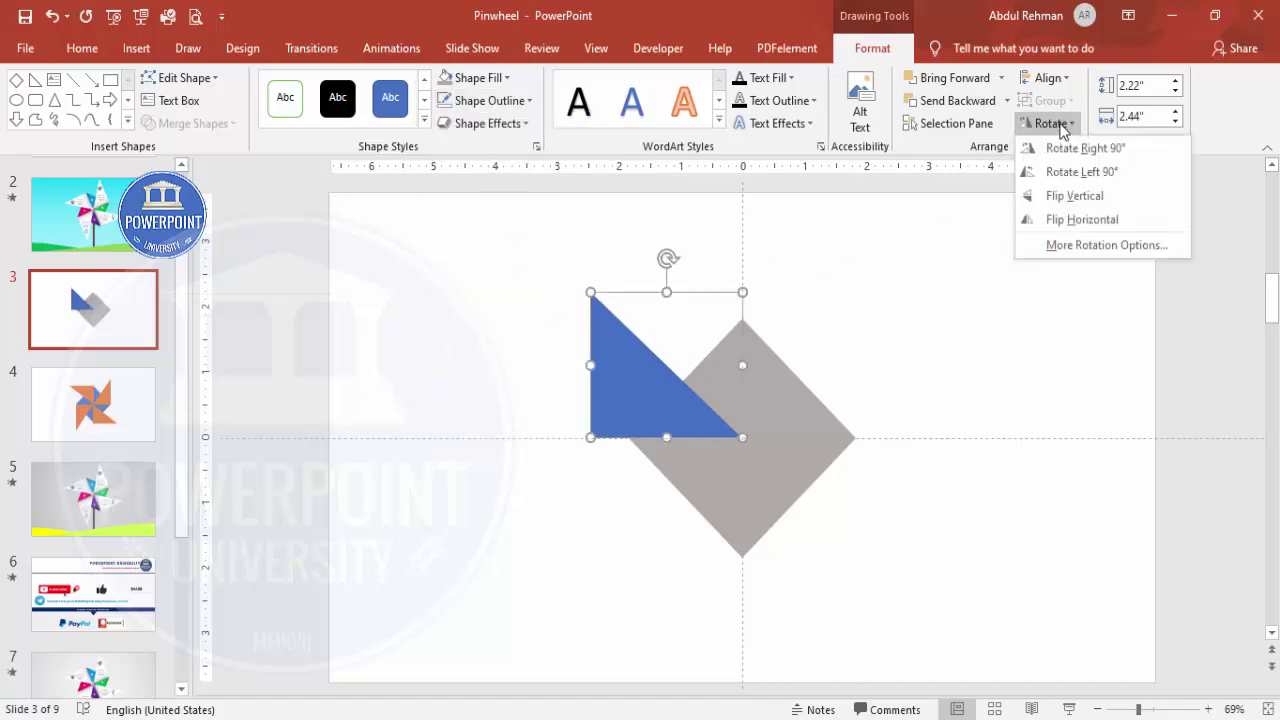
pyautogui.click(1101, 221)
pyautogui.click(1058, 124)
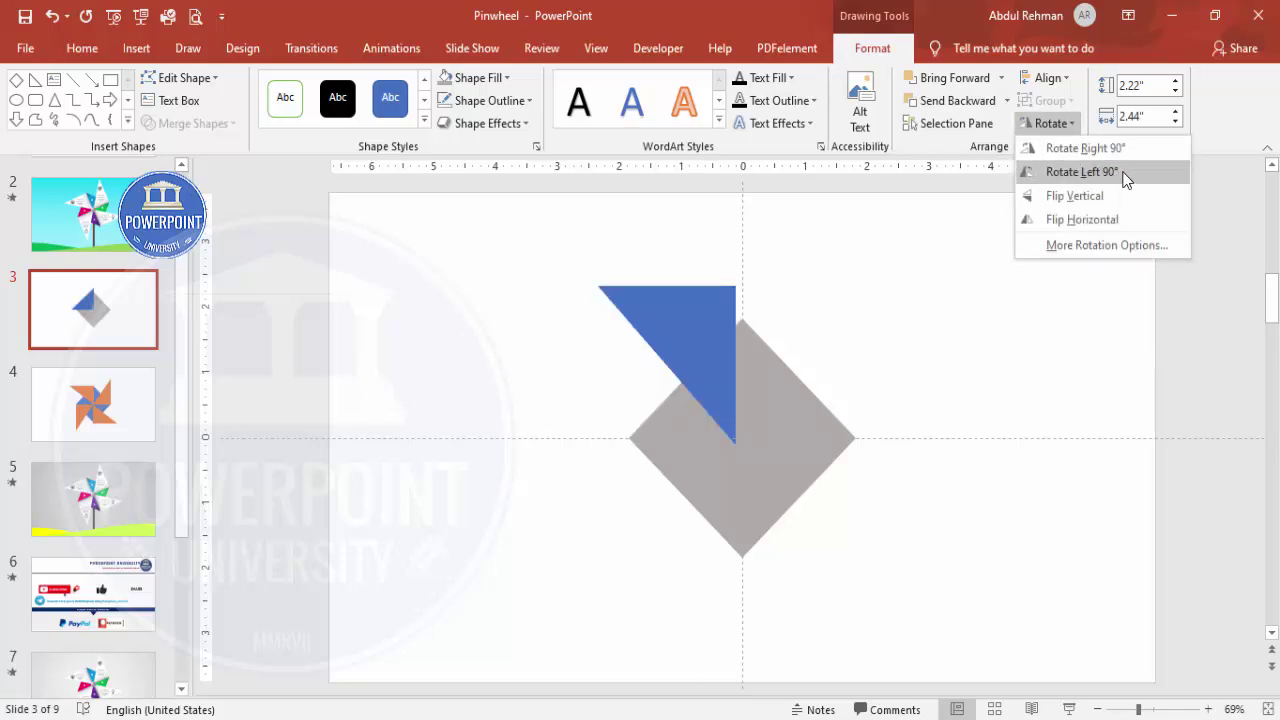
pyautogui.click(1082, 172)
pyautogui.moveTo(729, 337); pyautogui.dragTo(734, 338)
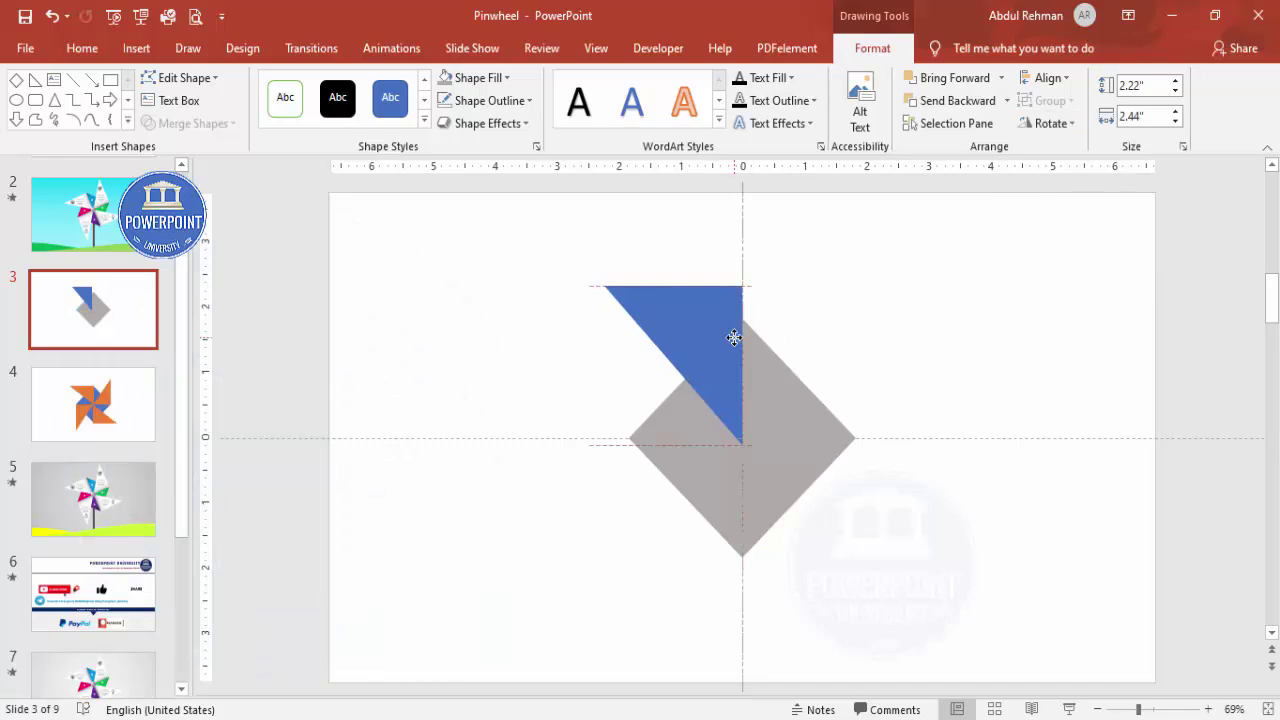
pyautogui.moveTo(603, 364); pyautogui.dragTo(551, 370)
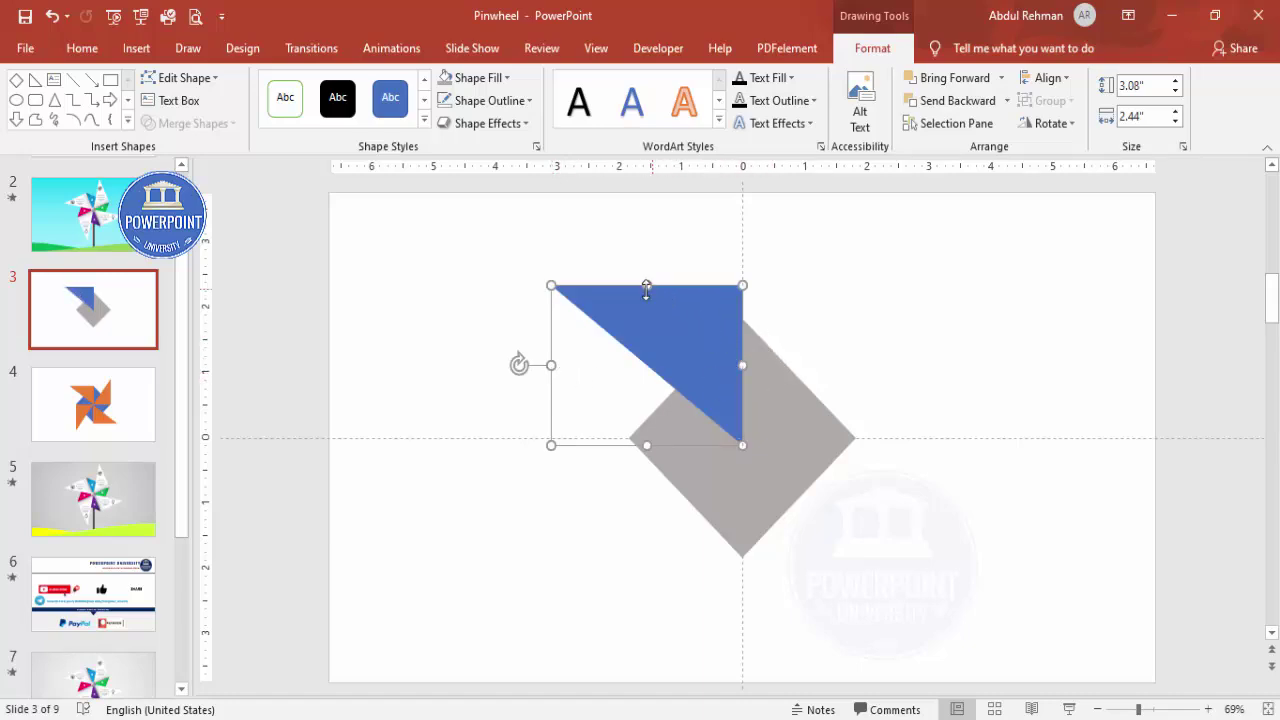
pyautogui.moveTo(646, 287); pyautogui.dragTo(646, 318)
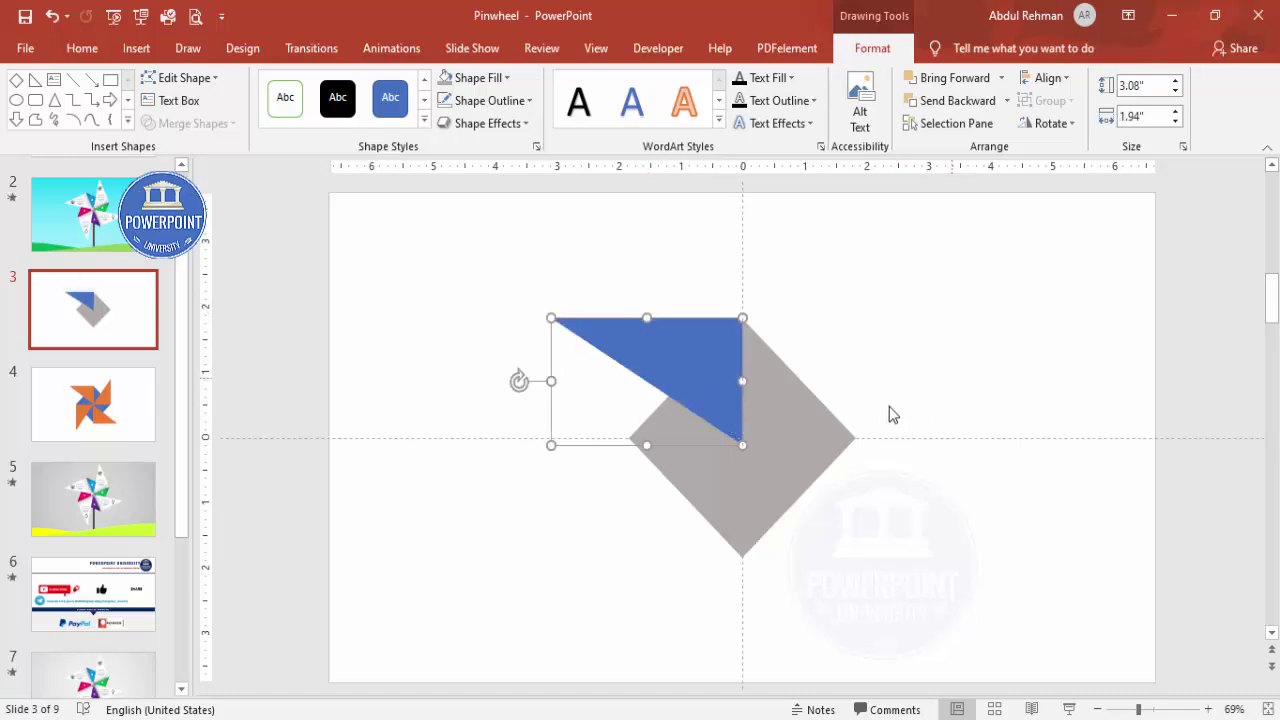
pyautogui.click(500, 78)
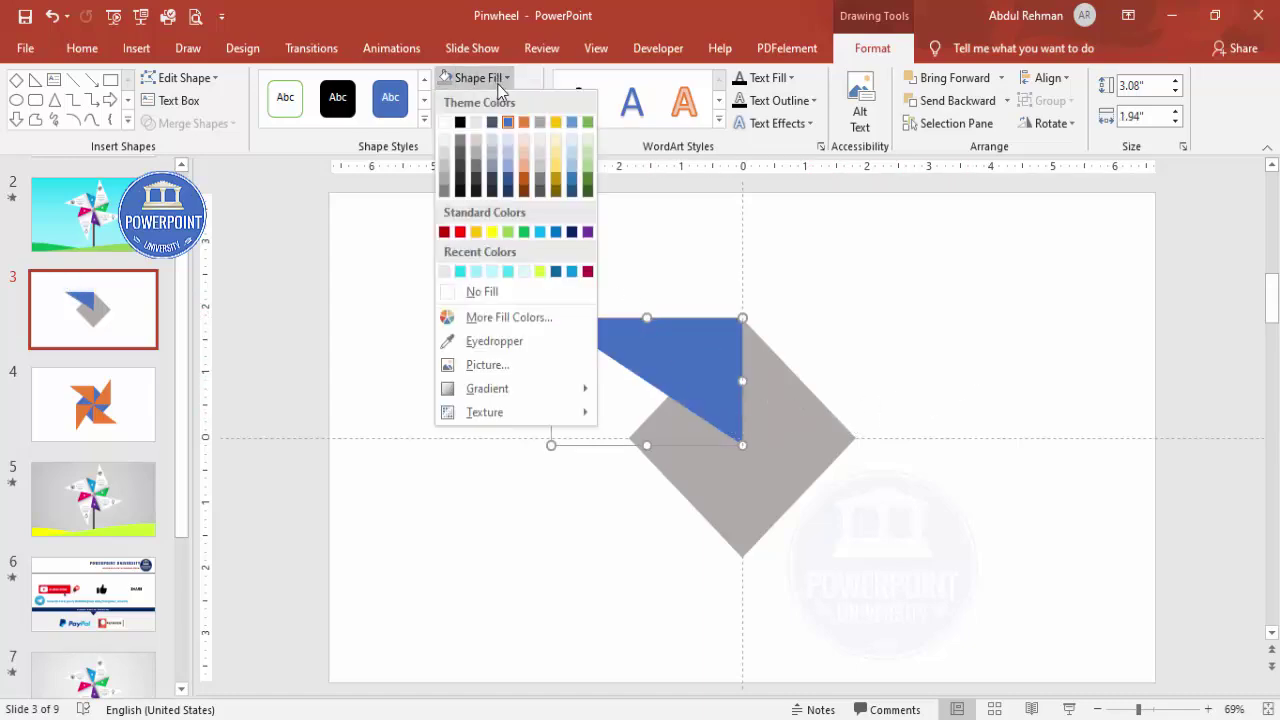
# Fill the triangle pale blue and move it slightly upward.
pyautogui.click(567, 159)
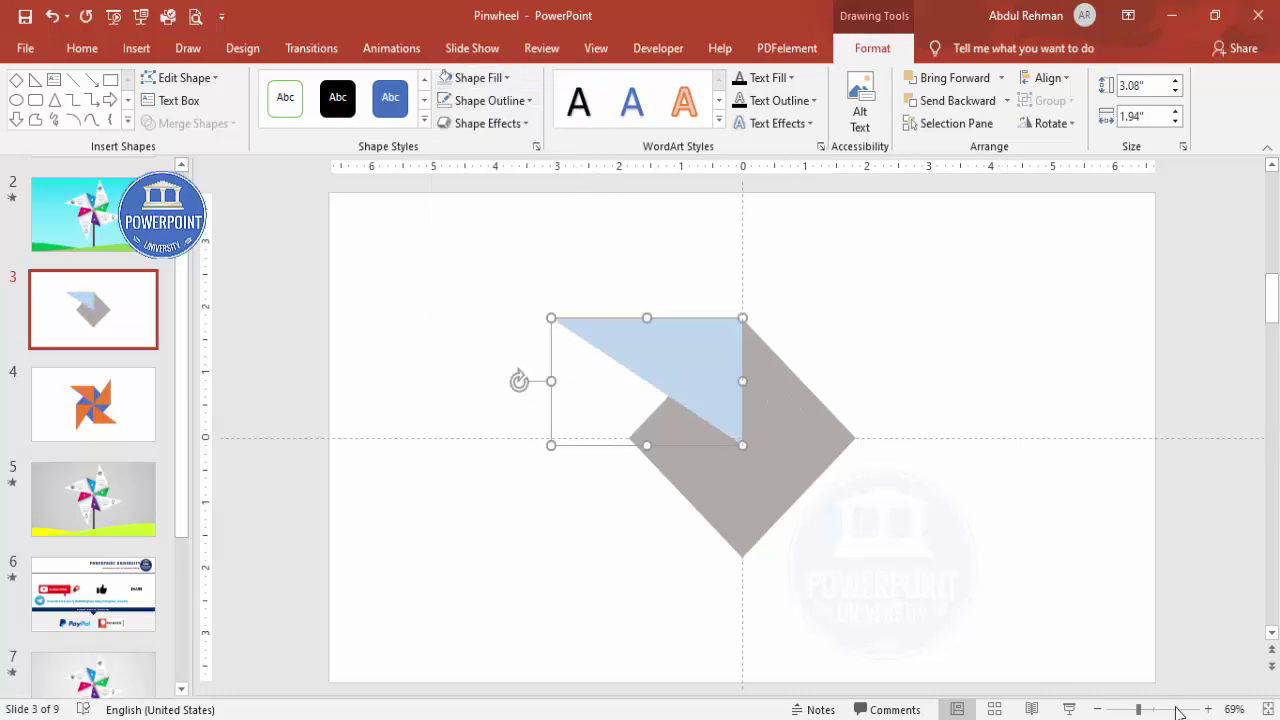
pyautogui.click(1176, 710)
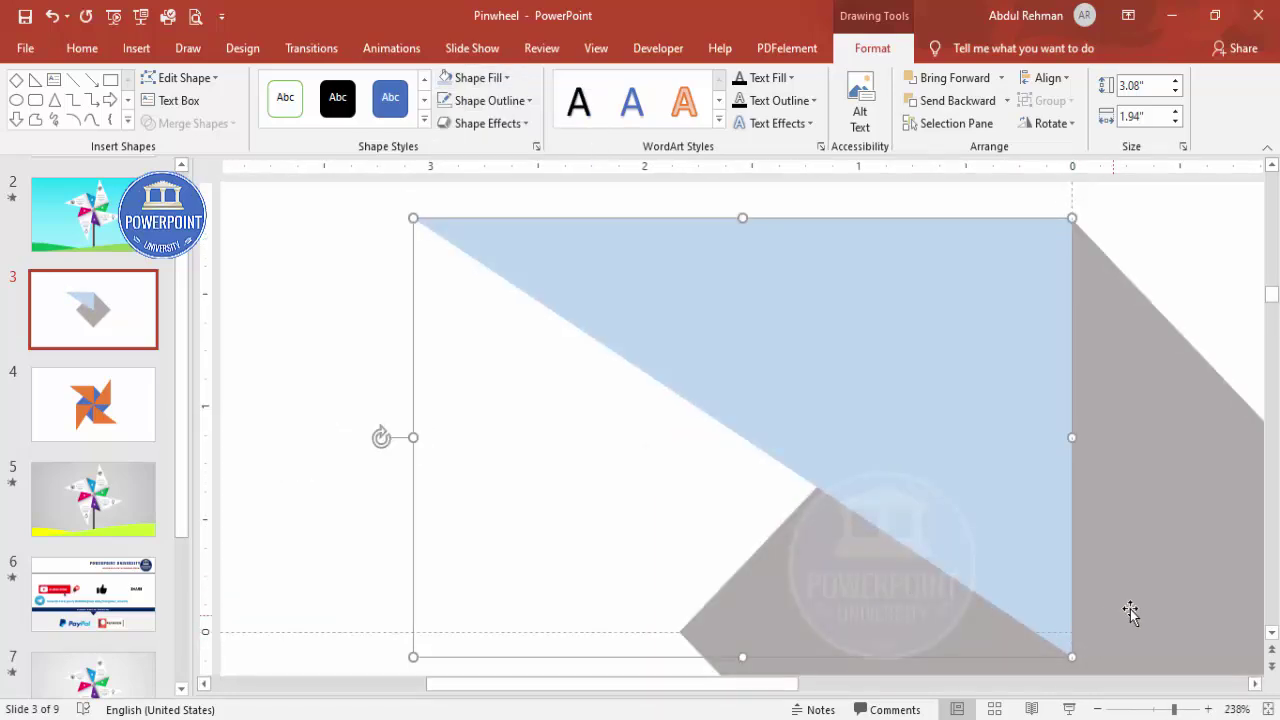
pyautogui.moveTo(1020, 542); pyautogui.dragTo(1017, 526)
pyautogui.scroll(-3, 1197, 566)
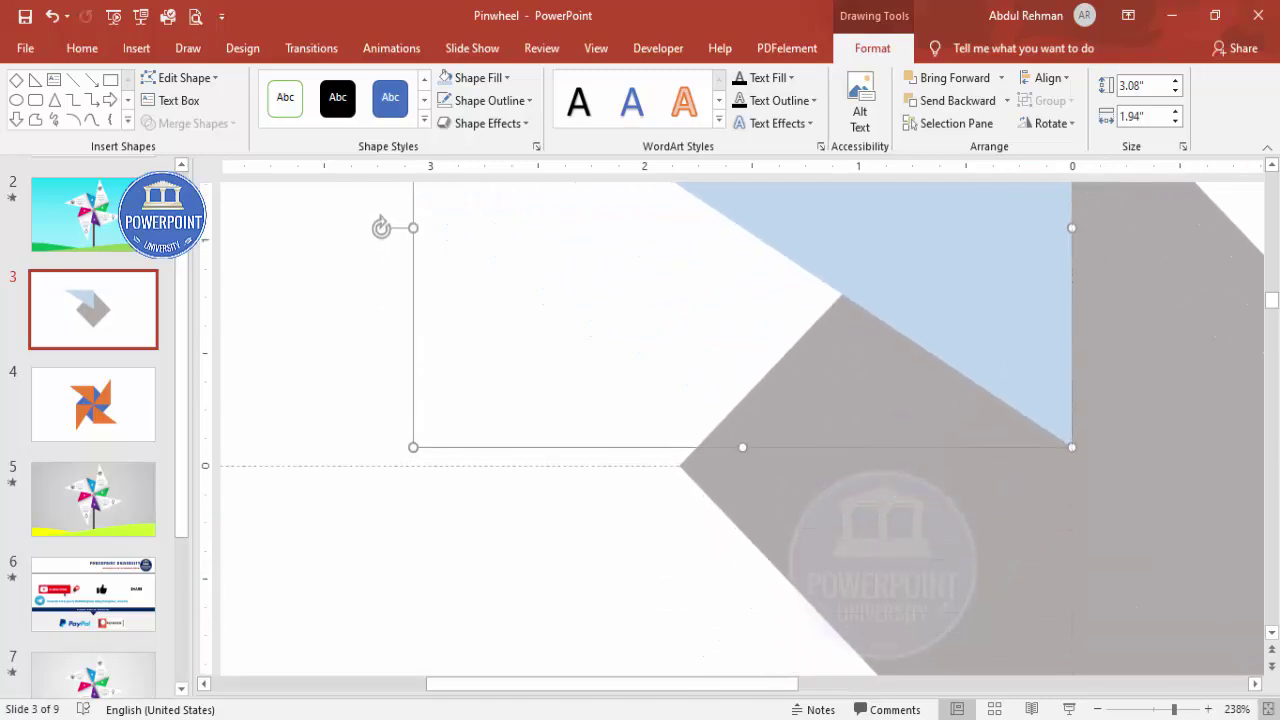
pyautogui.click(1268, 709)
# Recolour the diamond light green.
pyautogui.click(800, 463)
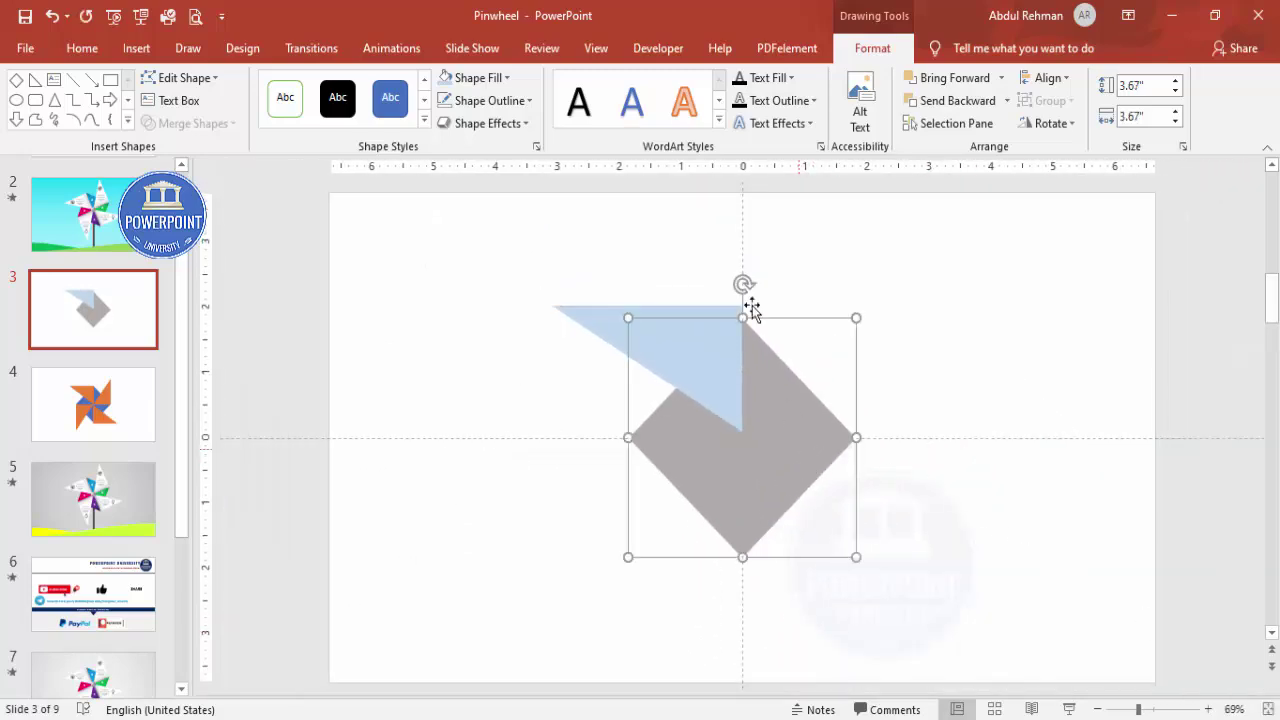
pyautogui.click(479, 77)
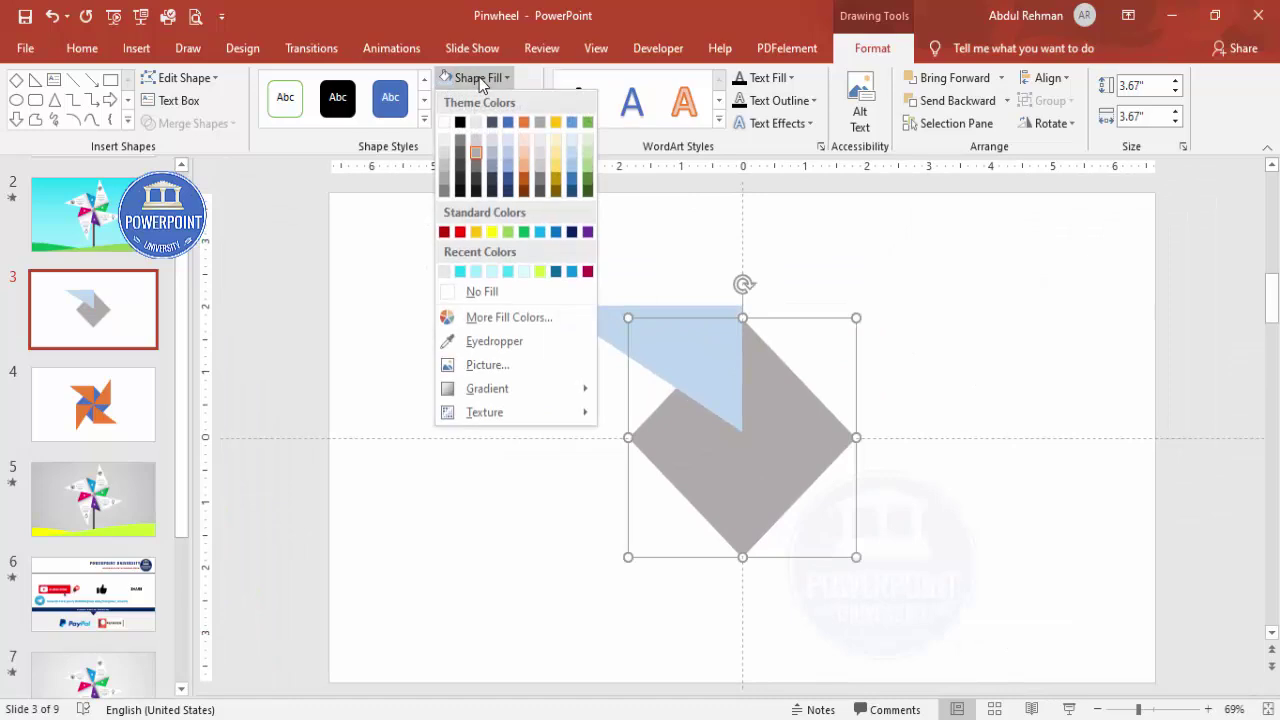
pyautogui.click(586, 152)
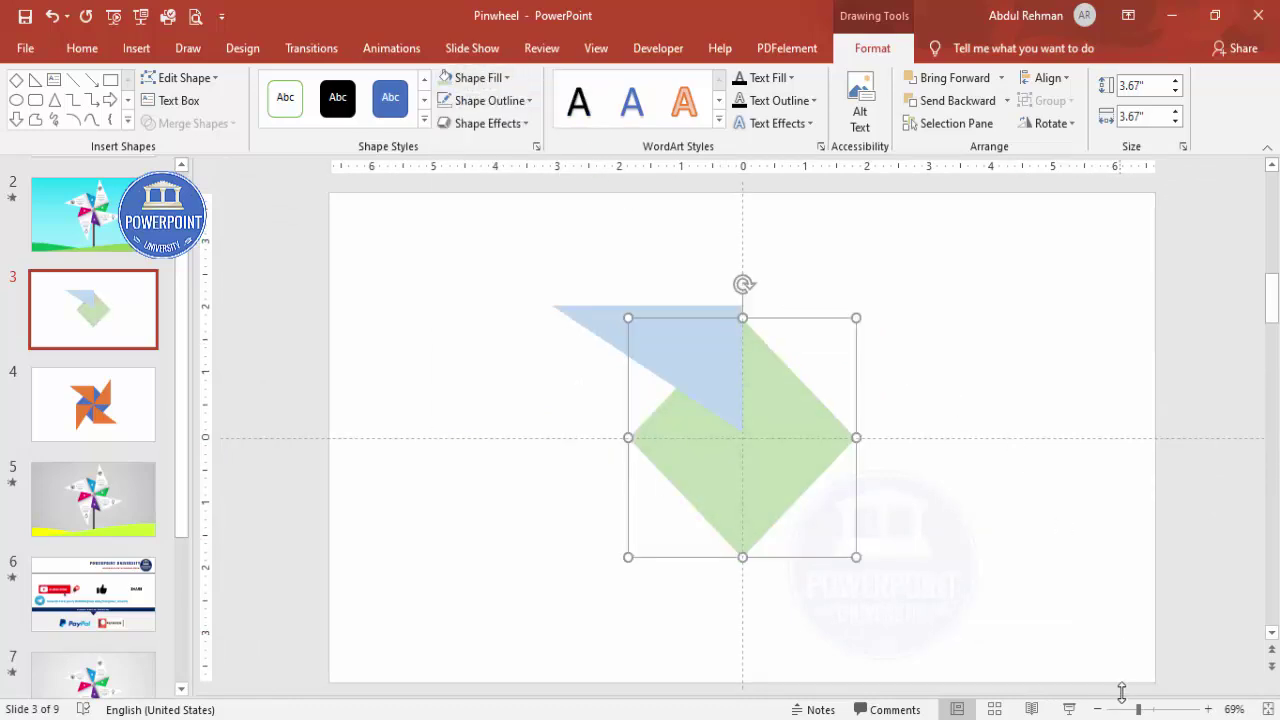
# Snap the blue triangle so its right-angle corner meets both centre lines.
pyautogui.click(1174, 709)
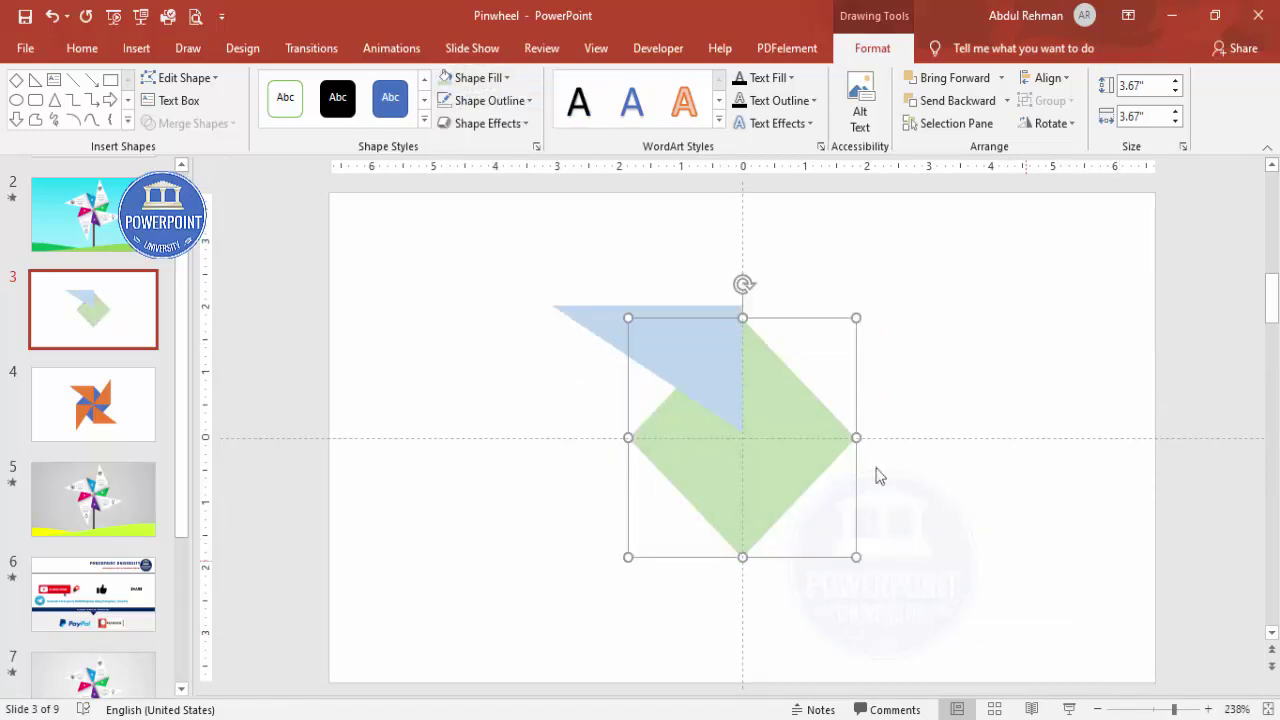
pyautogui.click(1180, 709)
pyautogui.click(685, 347)
pyautogui.hotkey('ctrl', 'Down')
pyautogui.hotkey('ctrl', 'Down')
pyautogui.hotkey('ctrl', 'Down')
pyautogui.hotkey('ctrl', 'Down')
pyautogui.hotkey('ctrl', 'Down')
pyautogui.hotkey('ctrl', 'Down')
pyautogui.hotkey('ctrl', 'Down')
pyautogui.hotkey('ctrl', 'Down')
pyautogui.hotkey('ctrl', 'Down')
pyautogui.hotkey('ctrl', 'Down')
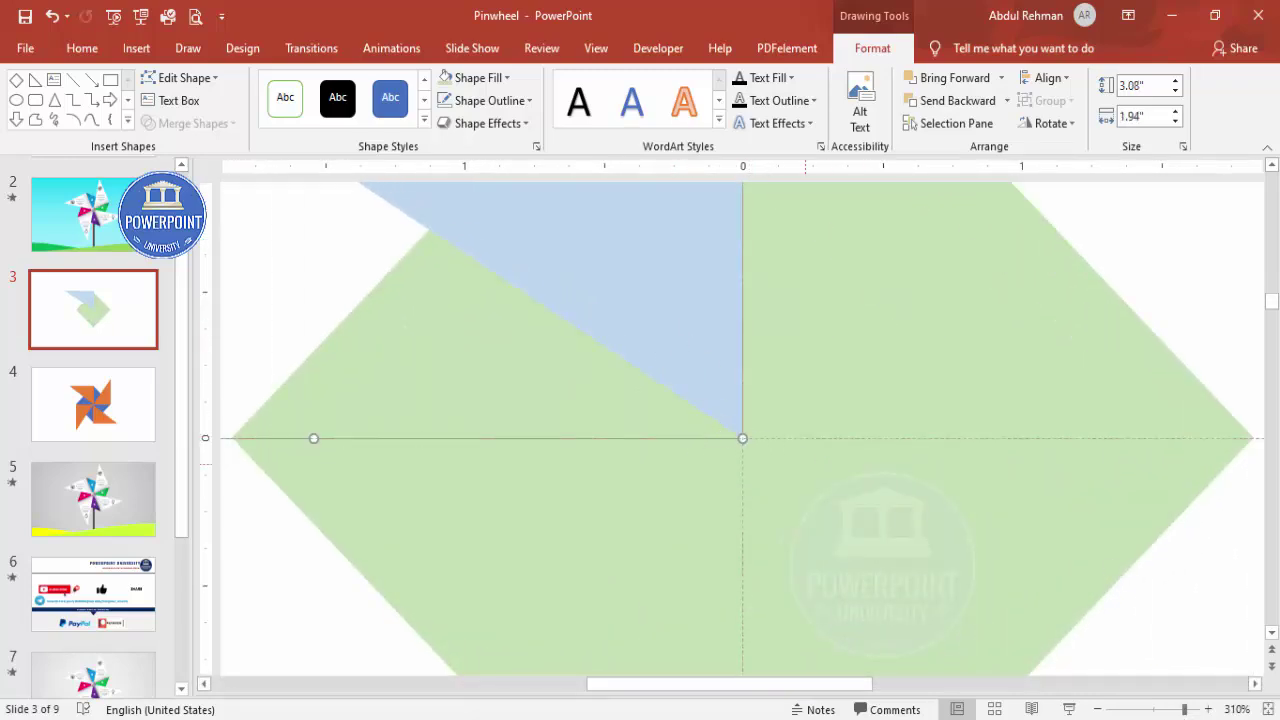
pyautogui.click(1267, 709)
pyautogui.click(909, 343)
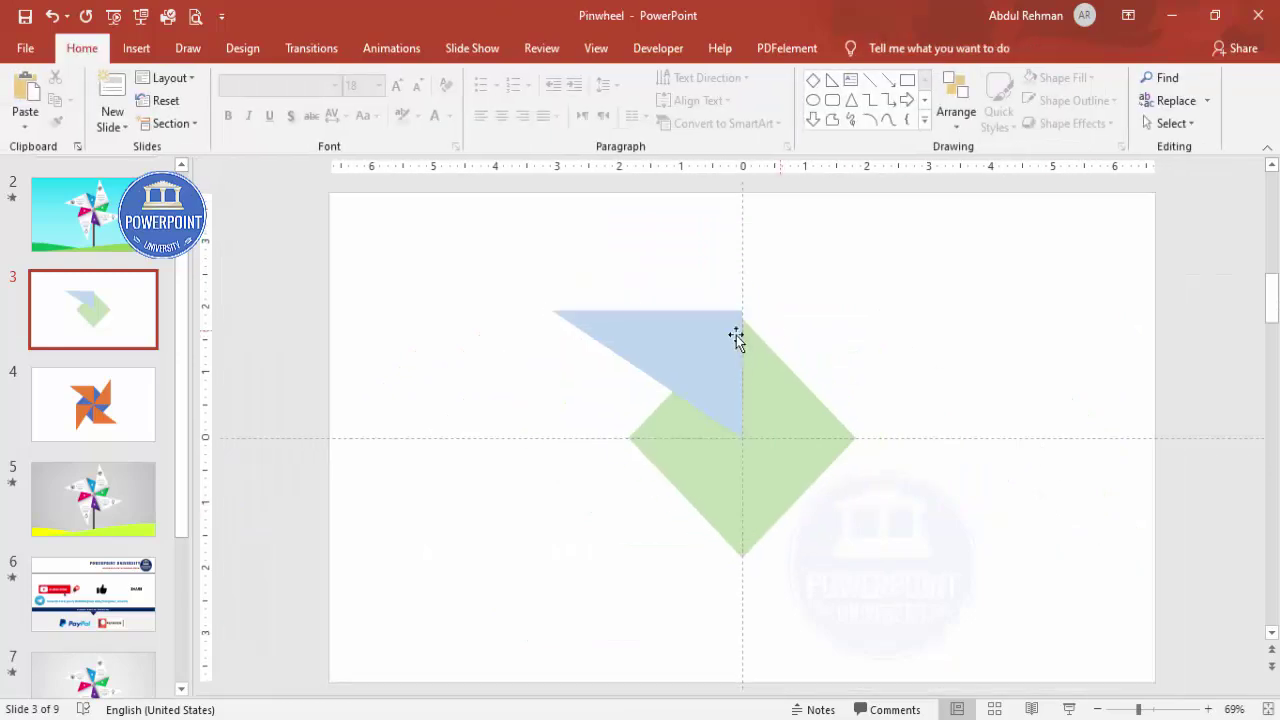
pyautogui.click(722, 338)
pyautogui.moveTo(643, 309); pyautogui.dragTo(645, 317)
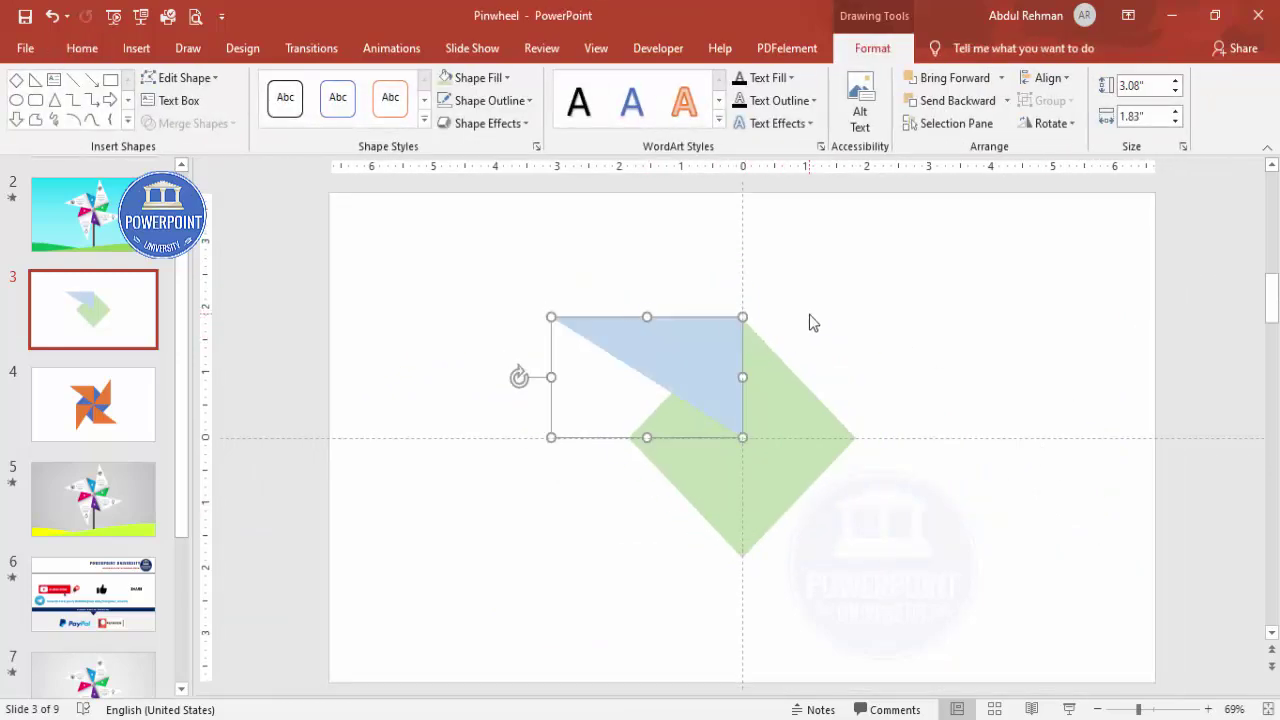
# Copy the triangle, rotate it a quarter turn, and snap it as the upper-right blade.
pyautogui.click(809, 322)
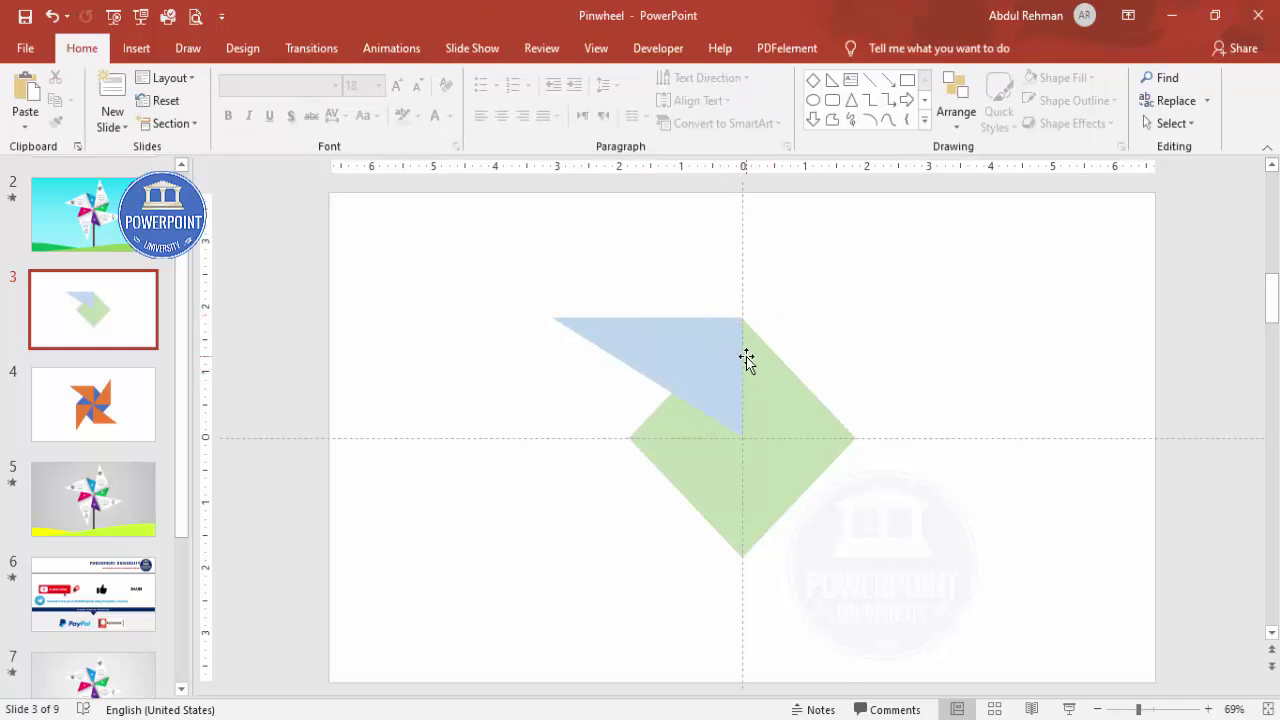
pyautogui.click(671, 363)
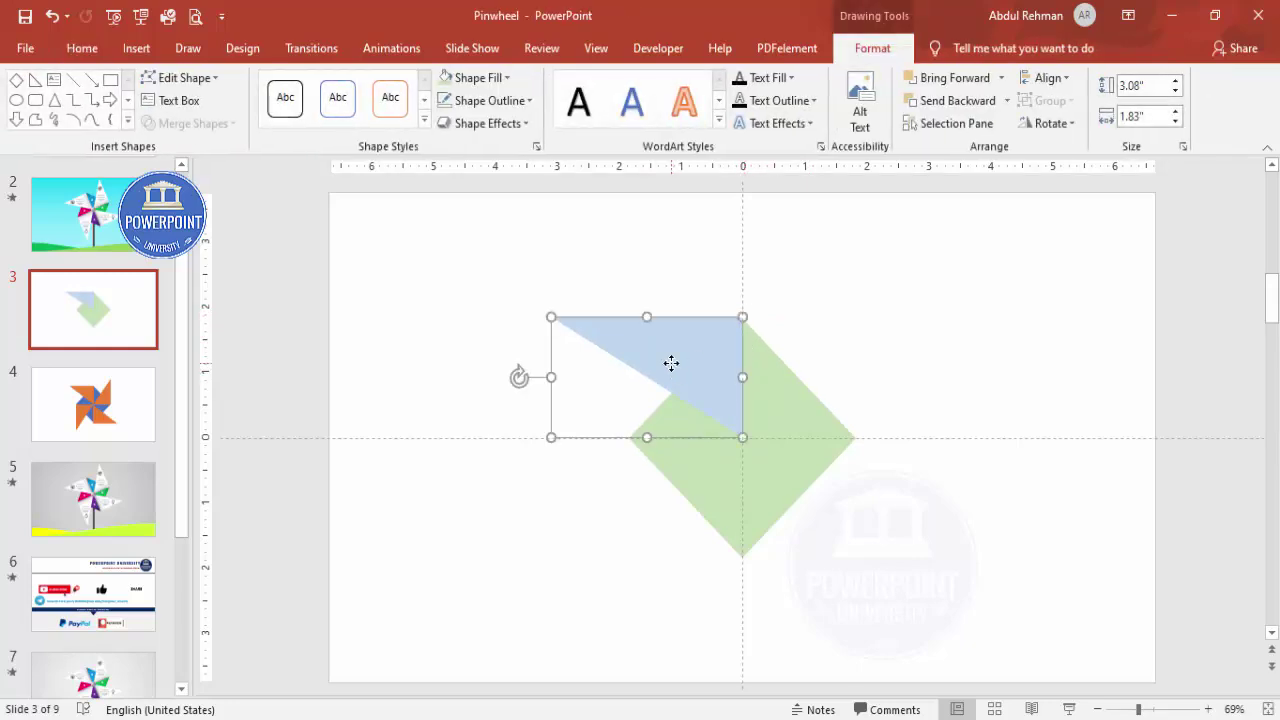
pyautogui.moveTo(671, 363); pyautogui.dragTo(891, 377)
pyautogui.moveTo(890, 376); pyautogui.dragTo(890, 377)
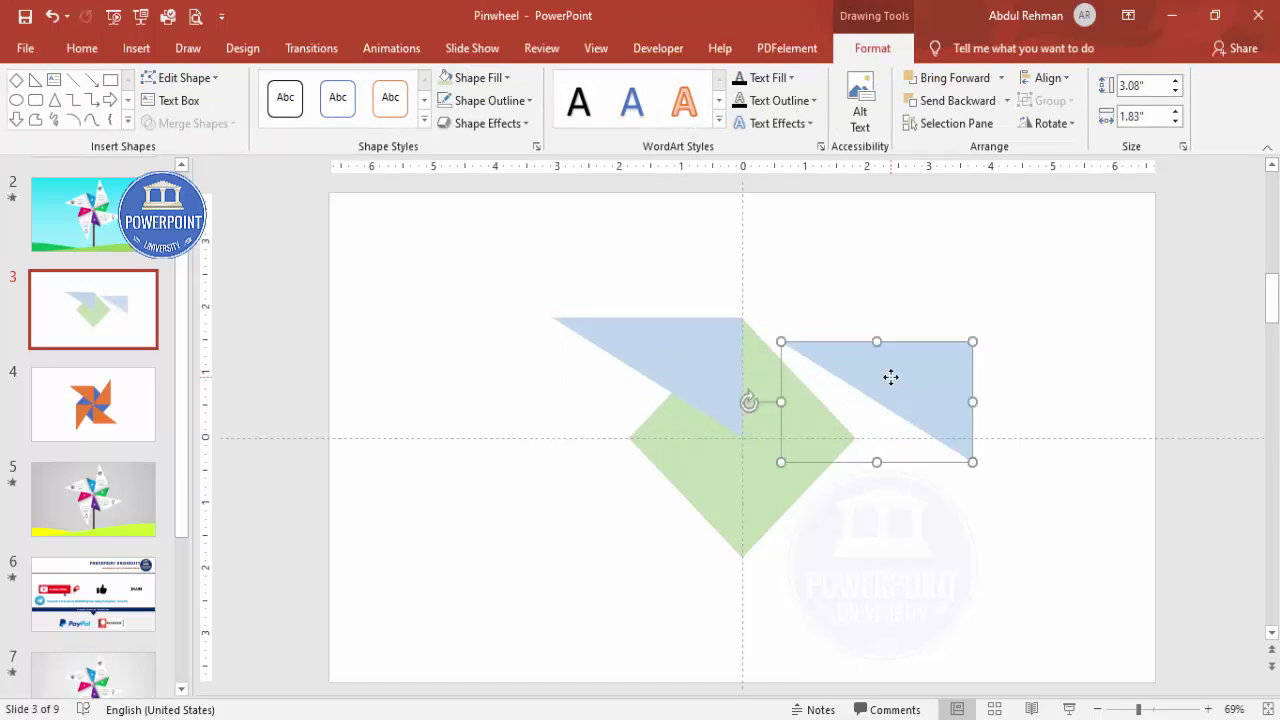
pyautogui.moveTo(745, 401); pyautogui.dragTo(882, 308)
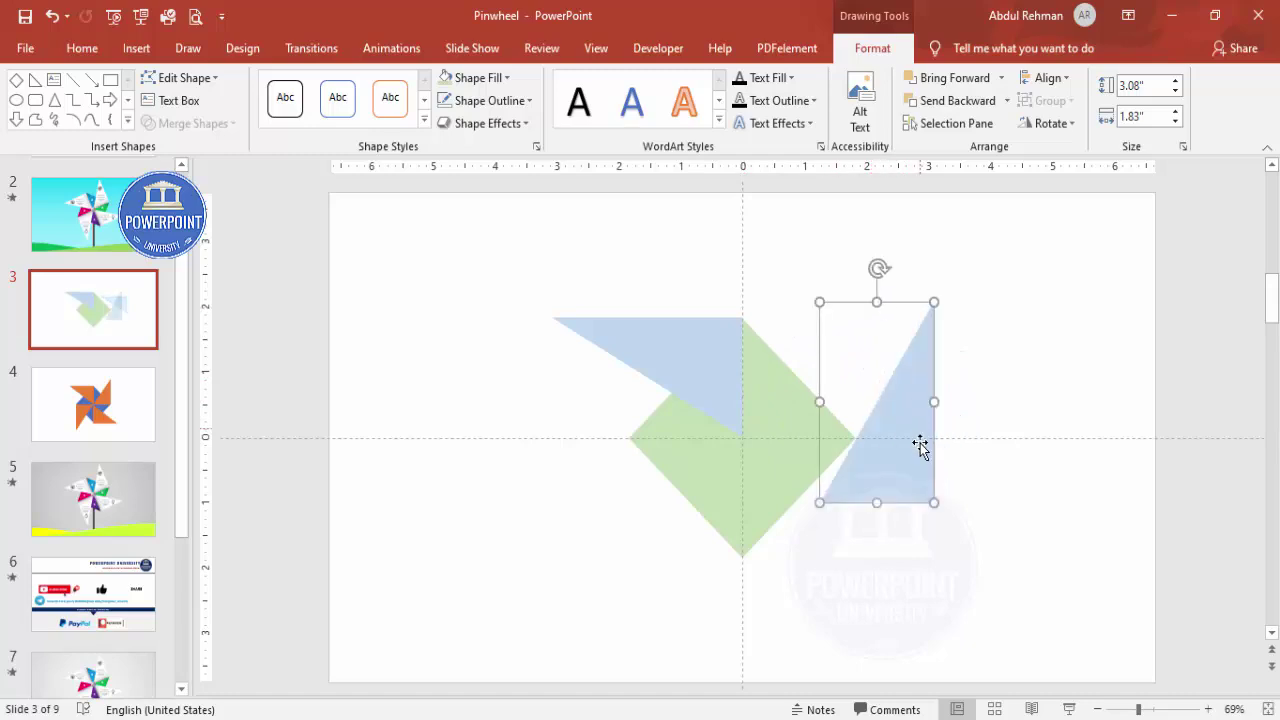
pyautogui.moveTo(920, 443); pyautogui.dragTo(841, 403)
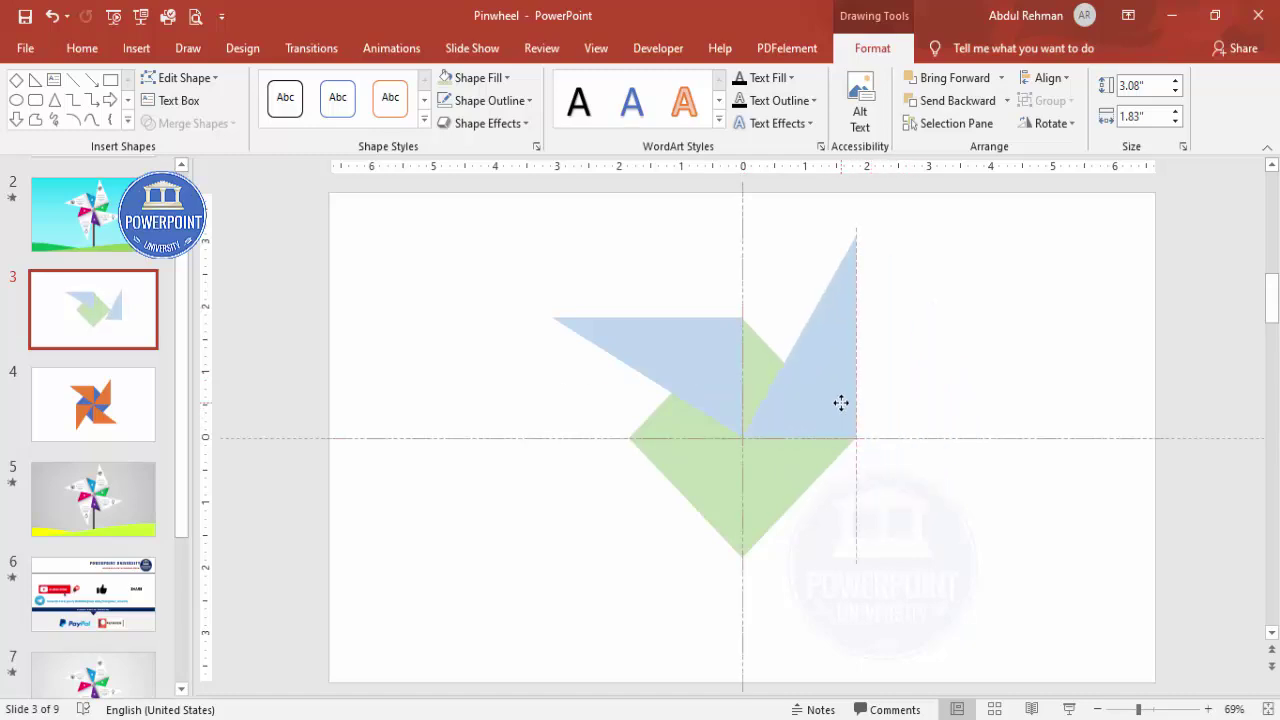
pyautogui.moveTo(841, 403); pyautogui.dragTo(842, 404)
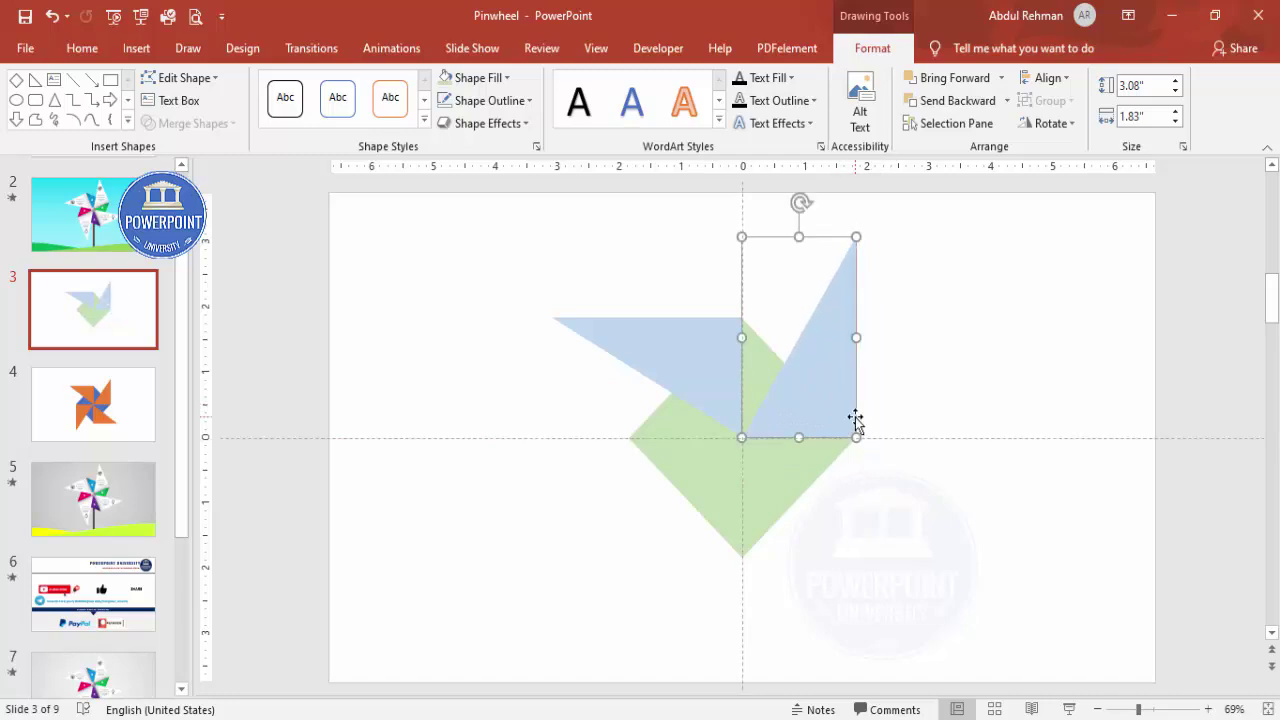
# Duplicate the blade, rotate it, and fit it into the lower-right quadrant.
pyautogui.hotkey('ctrl', 'd')
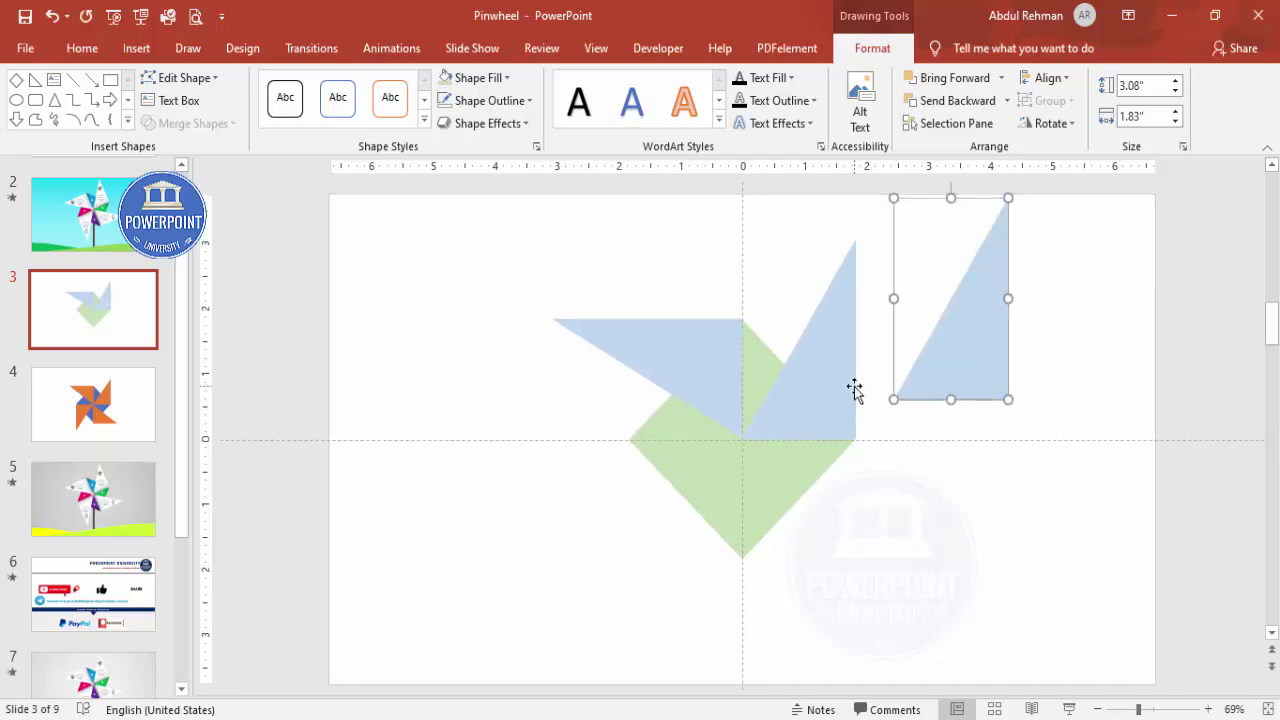
pyautogui.moveTo(963, 363); pyautogui.dragTo(843, 580)
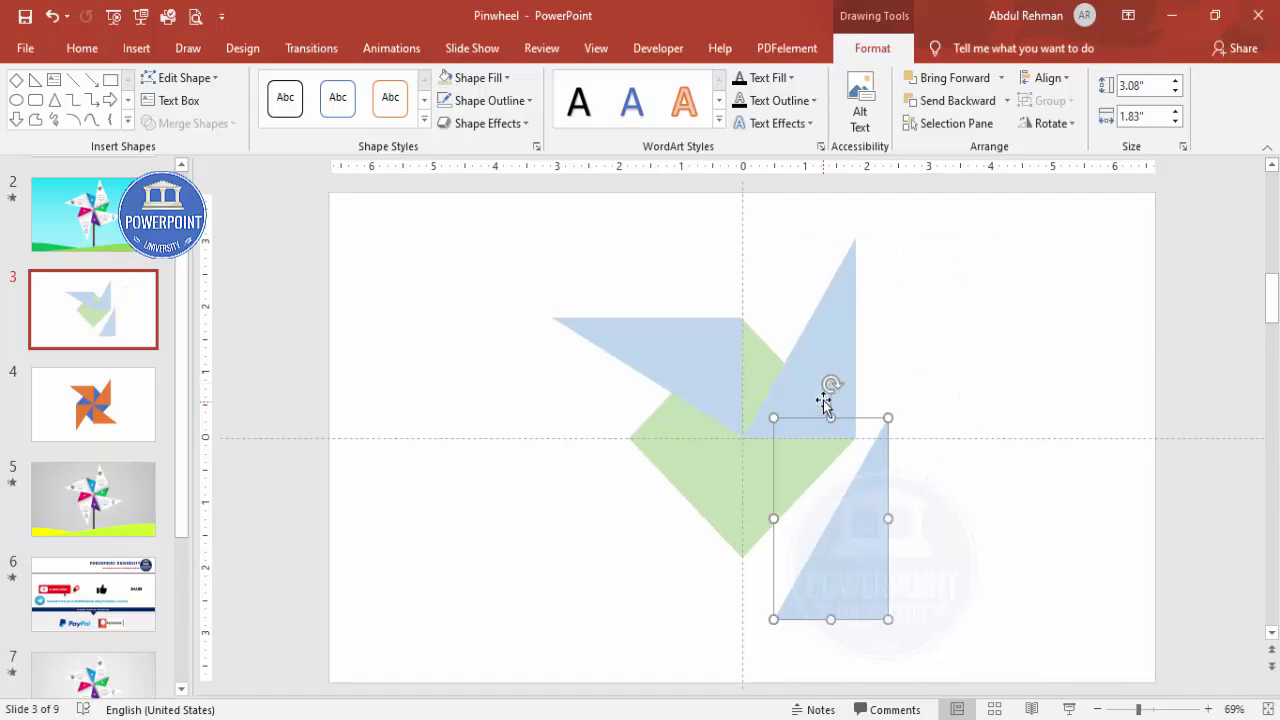
pyautogui.moveTo(831, 382); pyautogui.dragTo(1050, 511)
pyautogui.moveTo(958, 515); pyautogui.dragTo(926, 519)
pyautogui.moveTo(783, 531)
pyautogui.mouseDown()
pyautogui.moveTo(797, 506)
pyautogui.moveTo(783, 509)
pyautogui.mouseUp()
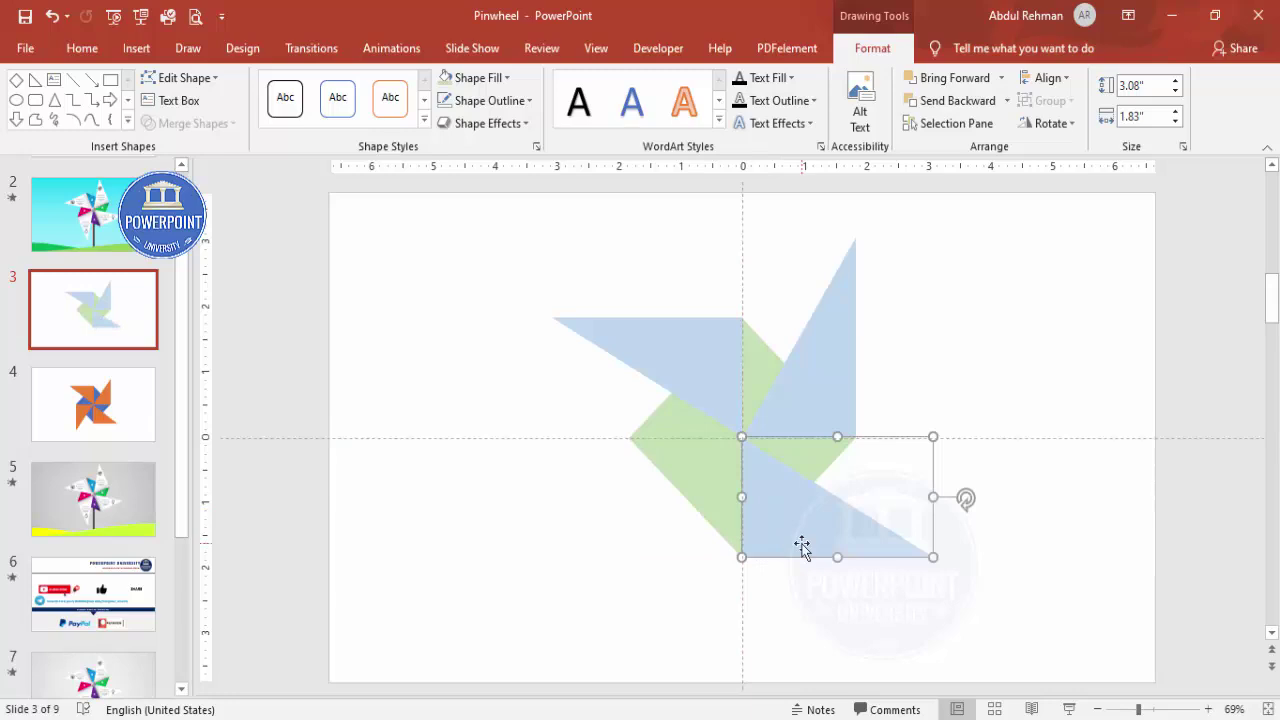
# Duplicate again, rotate it upright, and snap it against the centre as the lower-left blade.
pyautogui.hotkey('ctrl', 'd')
pyautogui.moveTo(789, 606); pyautogui.dragTo(506, 478)
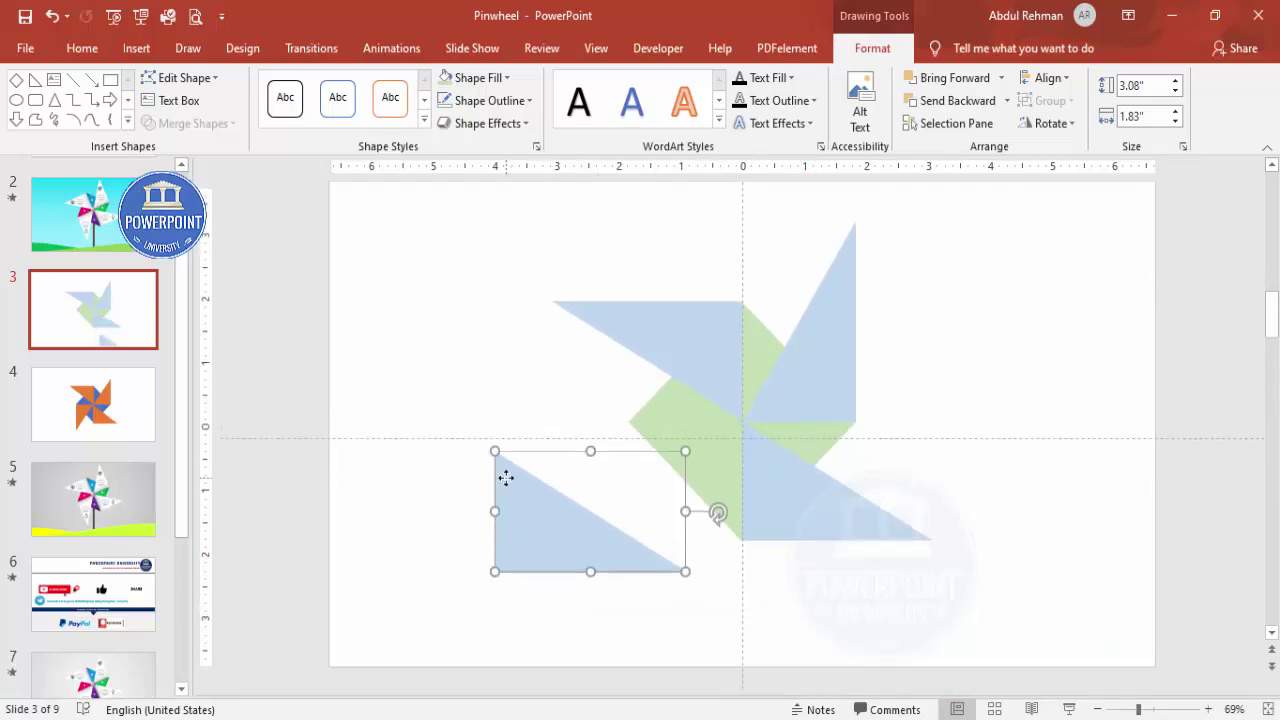
pyautogui.moveTo(717, 529); pyautogui.dragTo(589, 600)
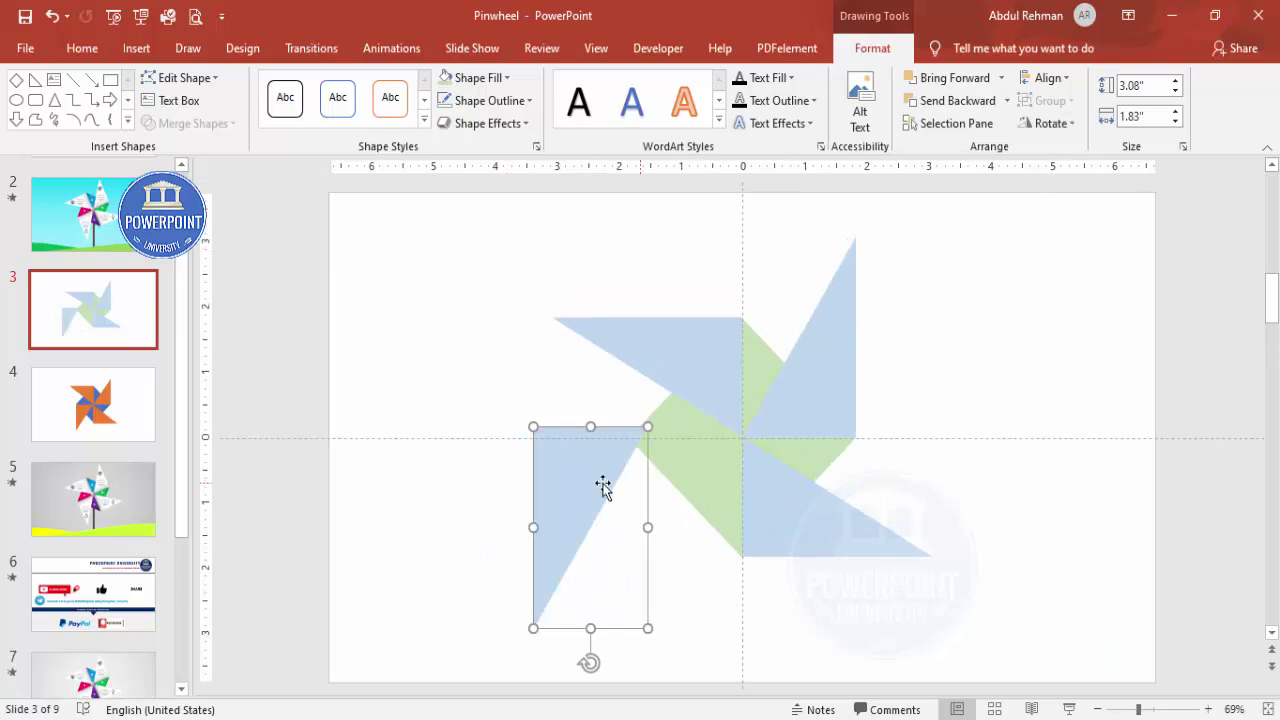
pyautogui.moveTo(603, 487); pyautogui.dragTo(680, 489)
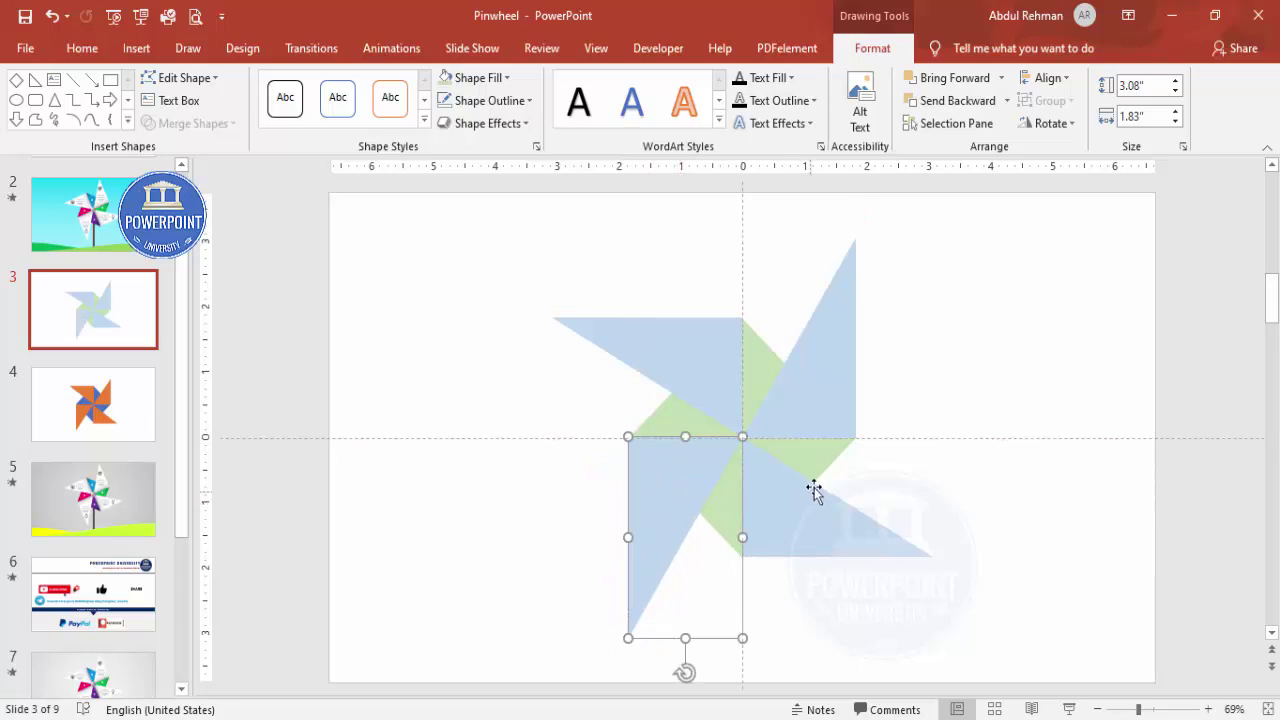
# Zoom in to check the blade alignment, then fit the whole slide back in view.
pyautogui.click(1170, 710)
pyautogui.scroll(3, 1050, 508)
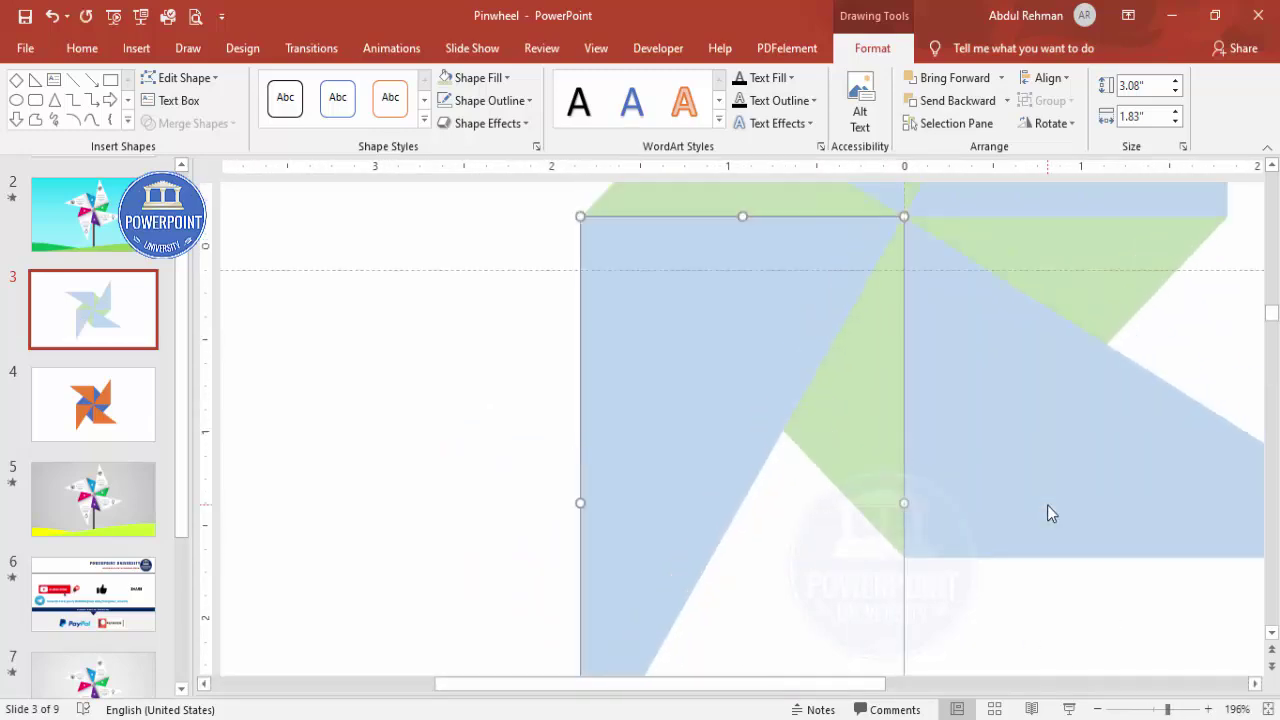
pyautogui.click(934, 291)
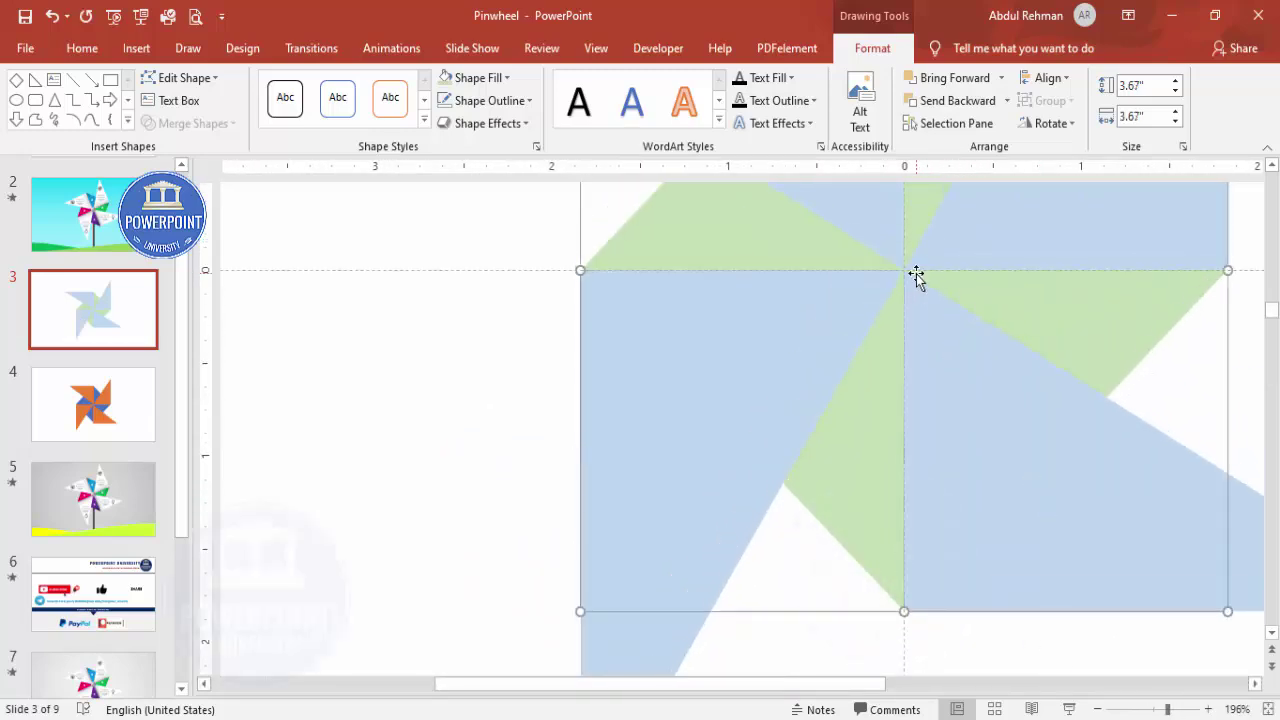
pyautogui.click(1268, 709)
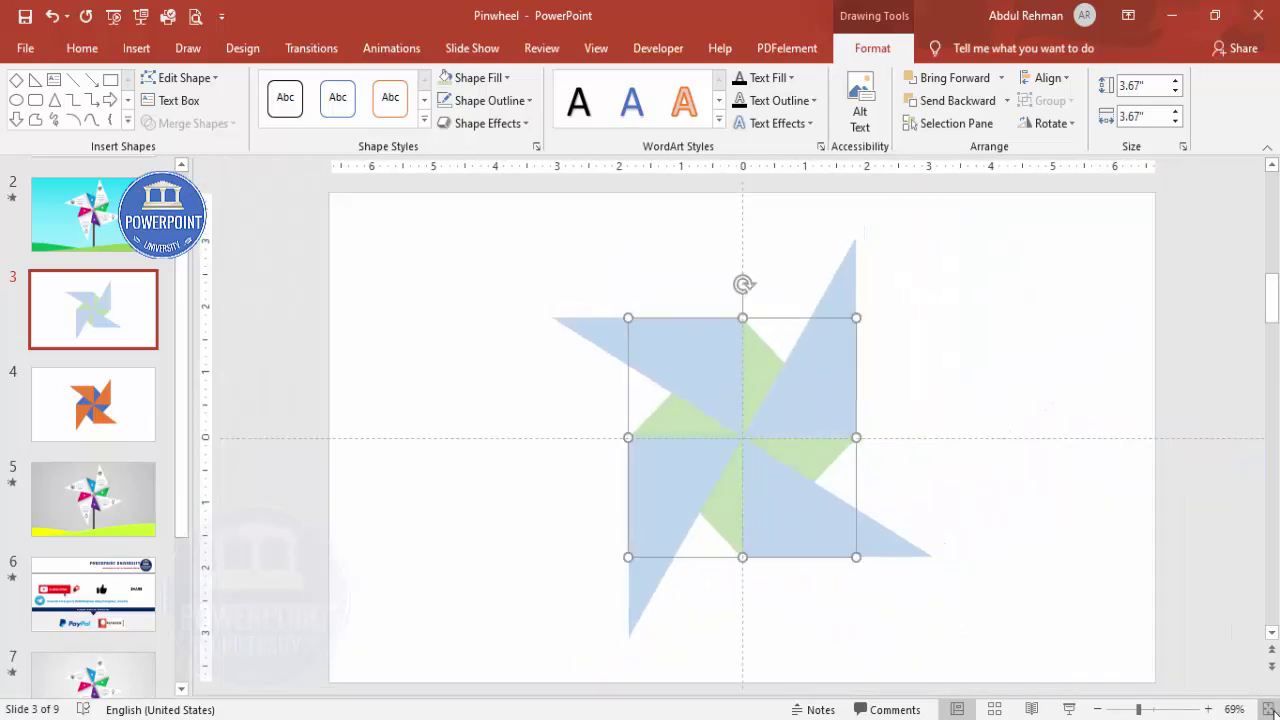
pyautogui.click(1023, 380)
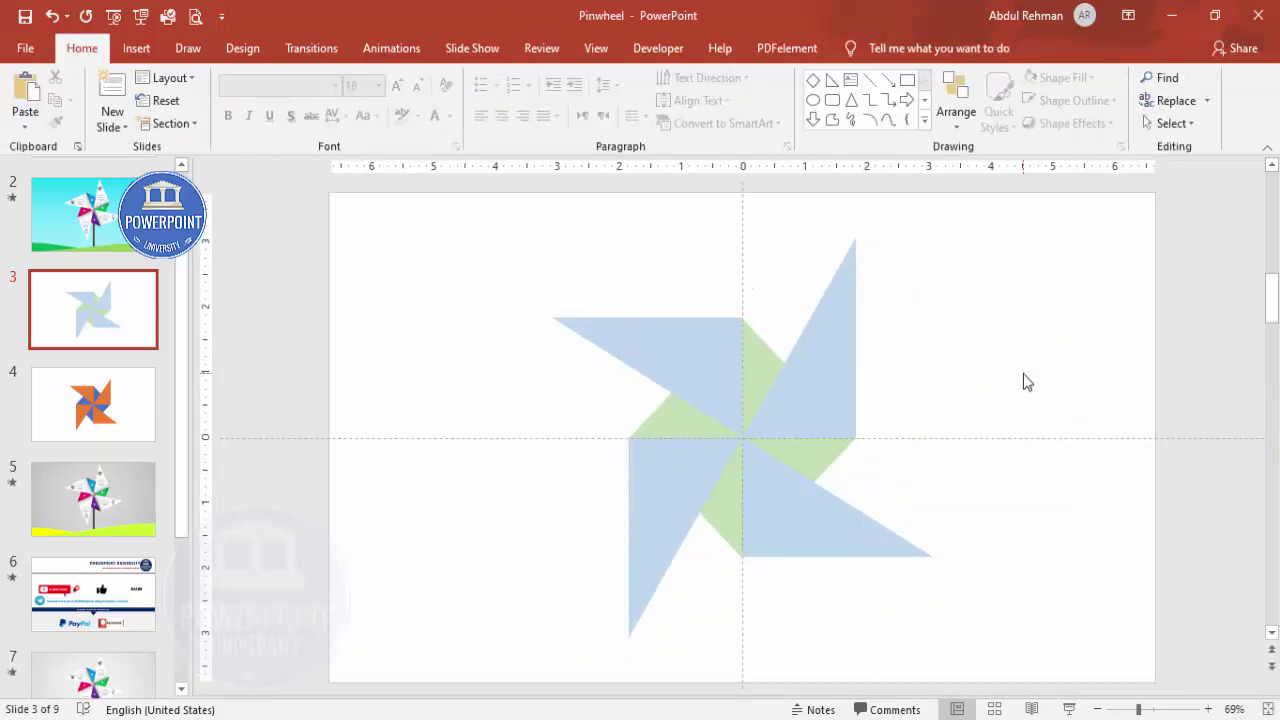
# Select all pinwheel shapes and open Merge Shapes on the shape Format tab.
pyautogui.moveTo(436, 212); pyautogui.dragTo(1035, 700)
pyautogui.click(983, 370)
pyautogui.hotkey('ctrl', 'a')
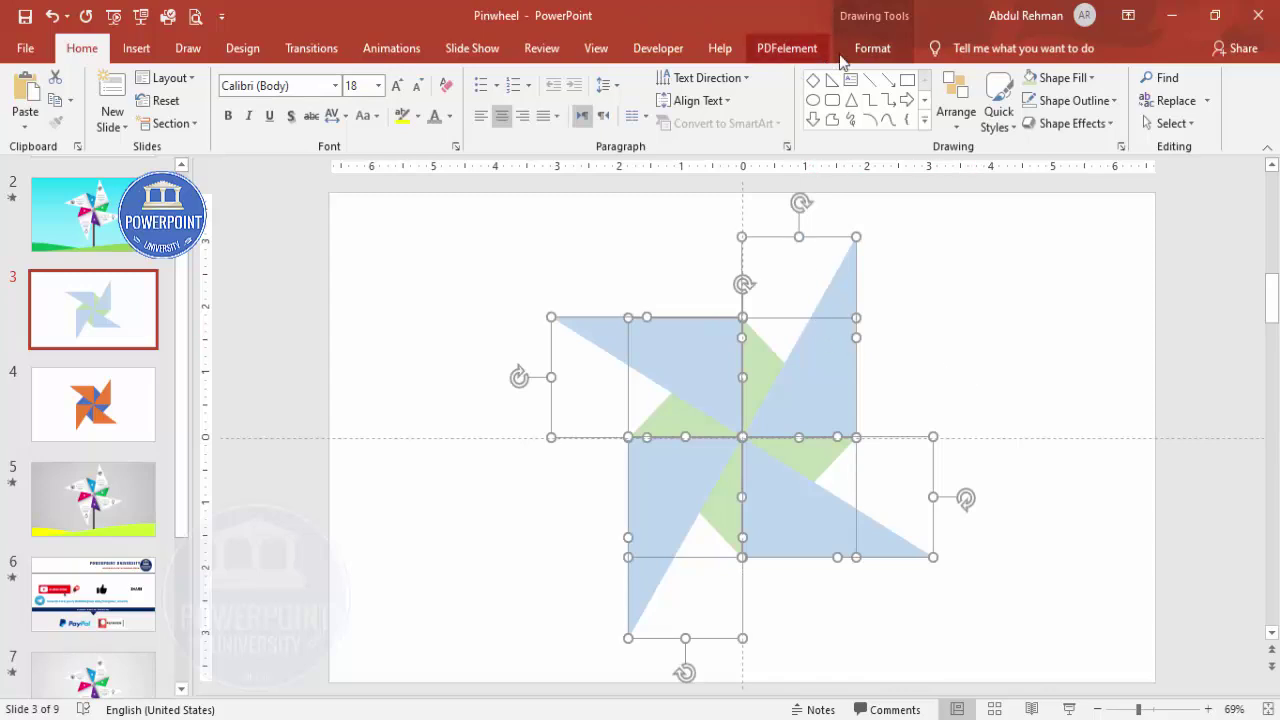
pyautogui.click(874, 48)
pyautogui.click(192, 123)
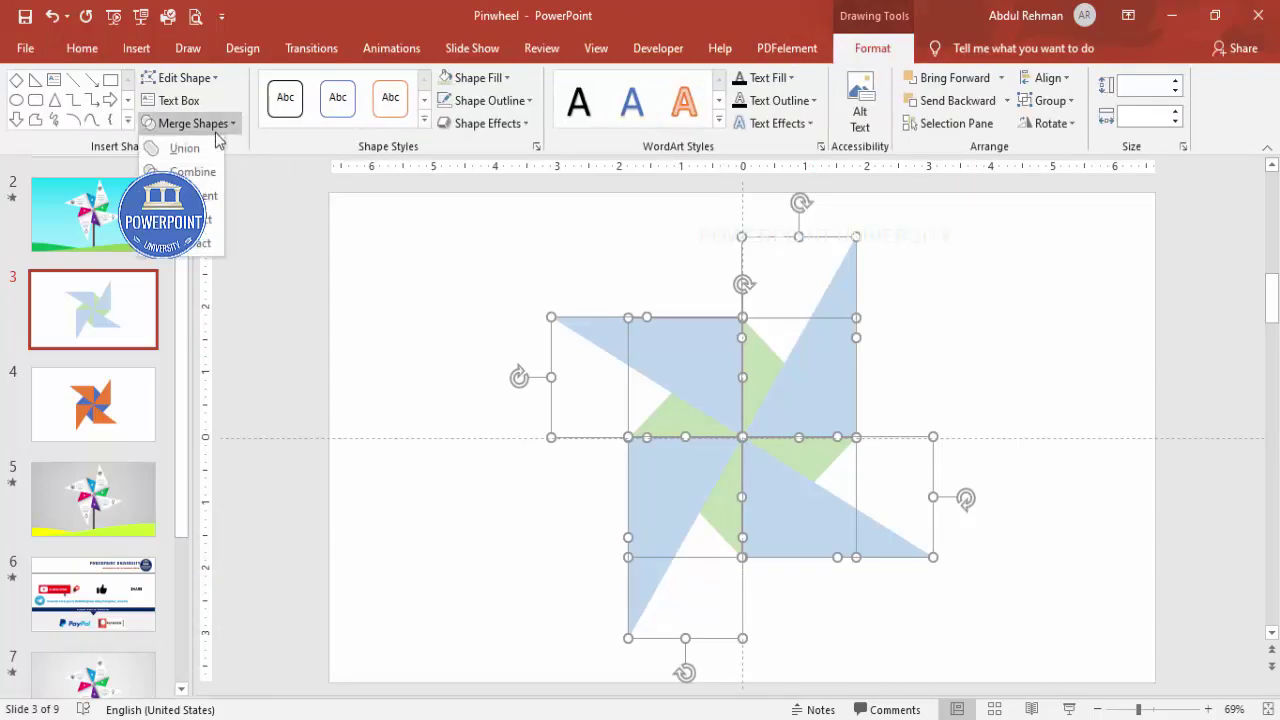
# Fragment the overlapping shapes, pull pieces apart to inspect them, then undo the moves.
pyautogui.click(208, 196)
pyautogui.click(1003, 376)
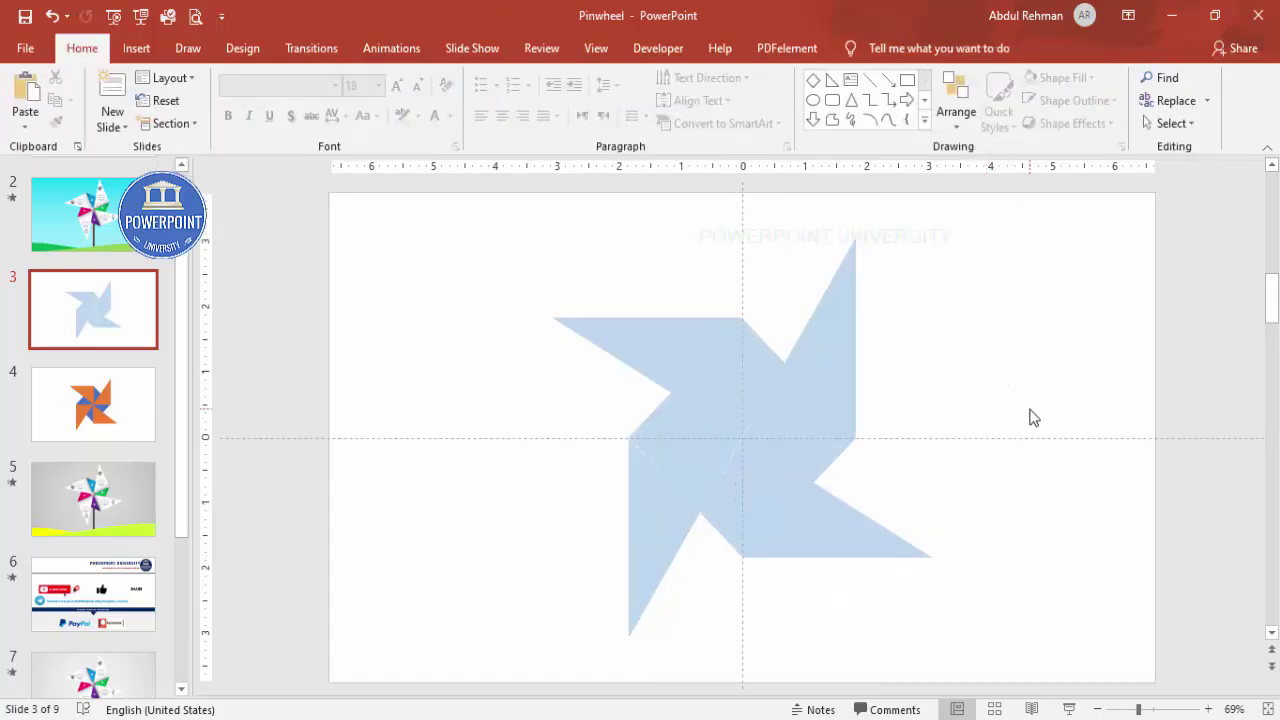
pyautogui.click(660, 334)
pyautogui.moveTo(660, 334); pyautogui.dragTo(612, 296)
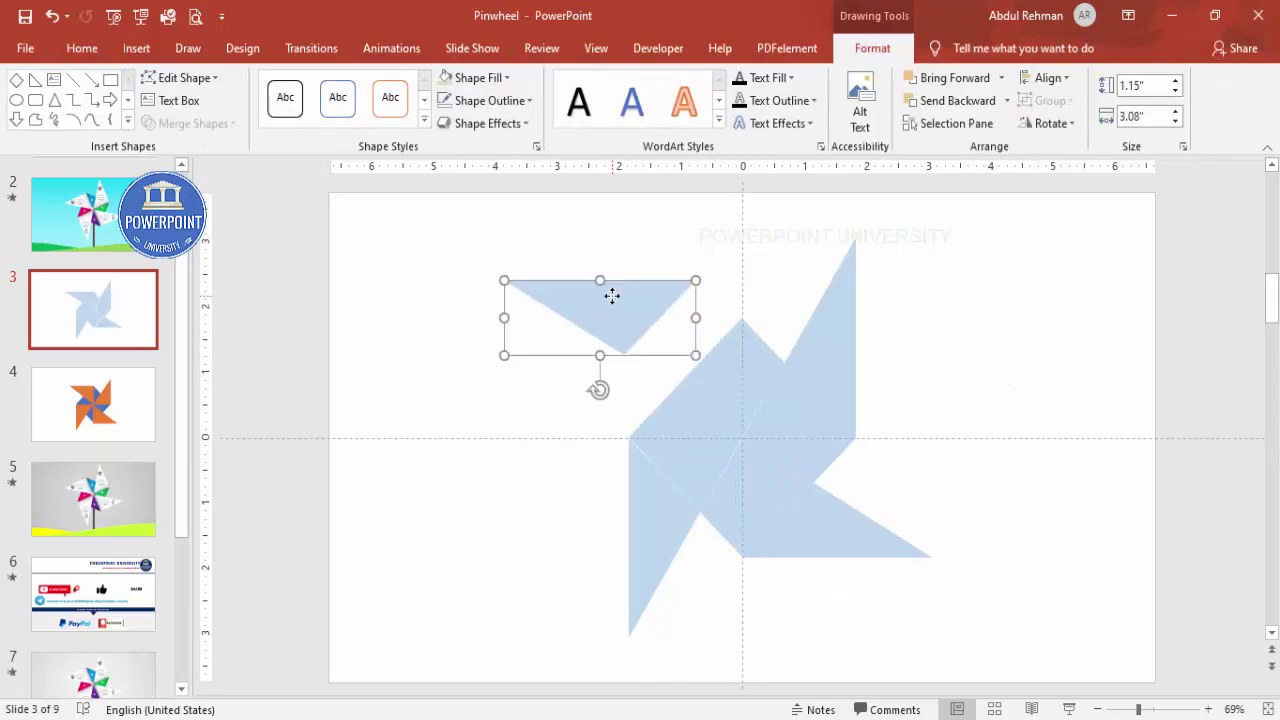
pyautogui.moveTo(722, 380); pyautogui.dragTo(706, 291)
pyautogui.moveTo(831, 406); pyautogui.dragTo(897, 383)
pyautogui.moveTo(789, 523); pyautogui.dragTo(854, 591)
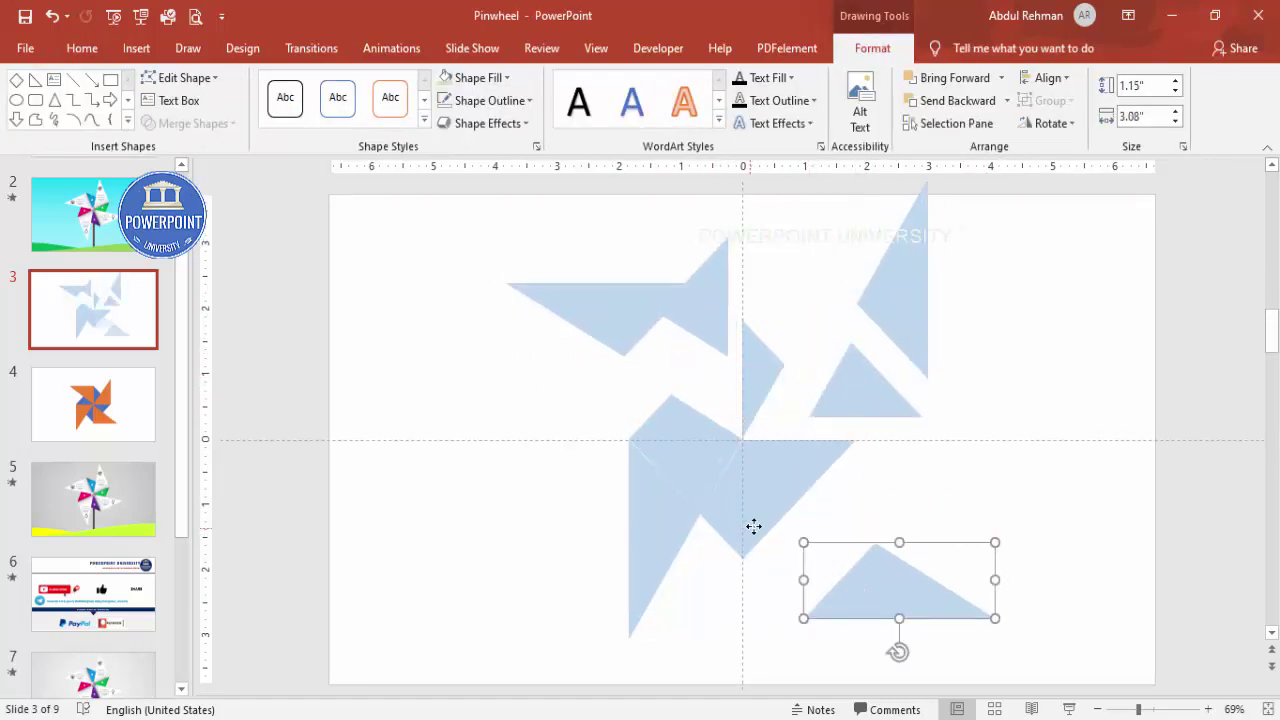
pyautogui.moveTo(751, 528); pyautogui.dragTo(782, 550)
pyautogui.hotkey('ctrl', 'z')
pyautogui.hotkey('ctrl', 'z')
pyautogui.hotkey('ctrl', 'z')
pyautogui.hotkey('ctrl', 'z')
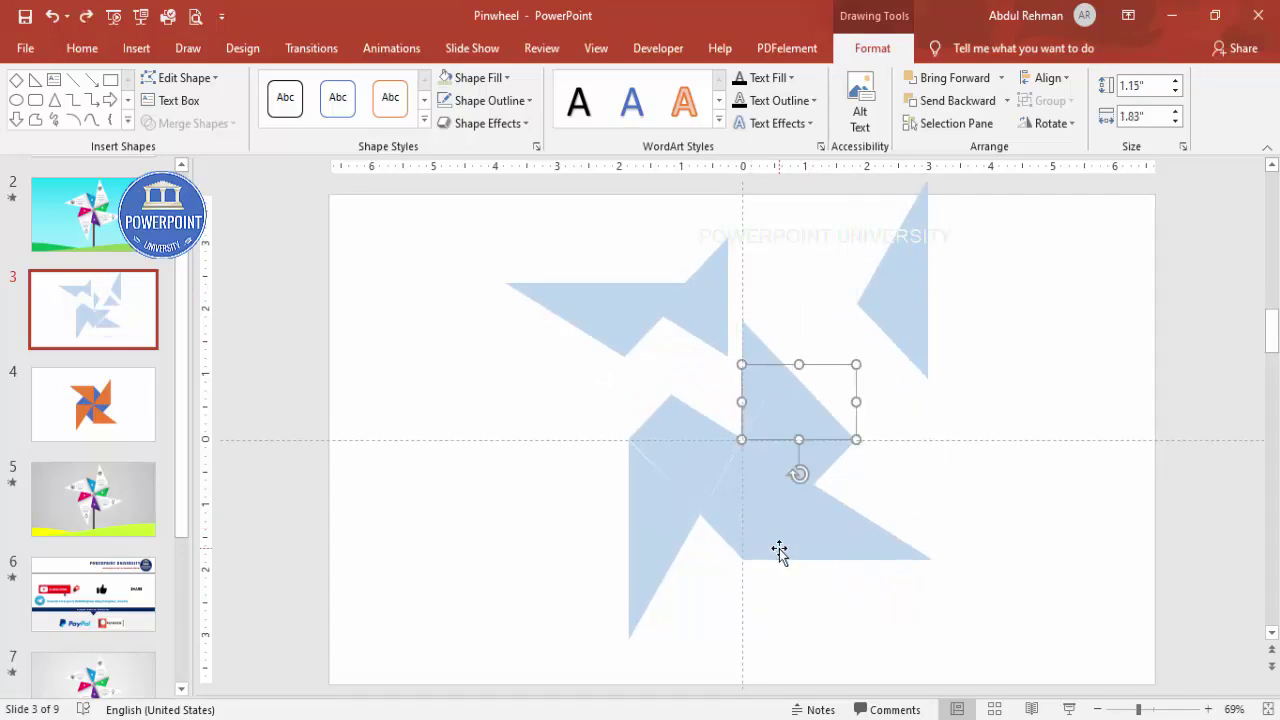
pyautogui.hotkey('ctrl', 'z')
pyautogui.hotkey('ctrl', 'z')
pyautogui.click(923, 380)
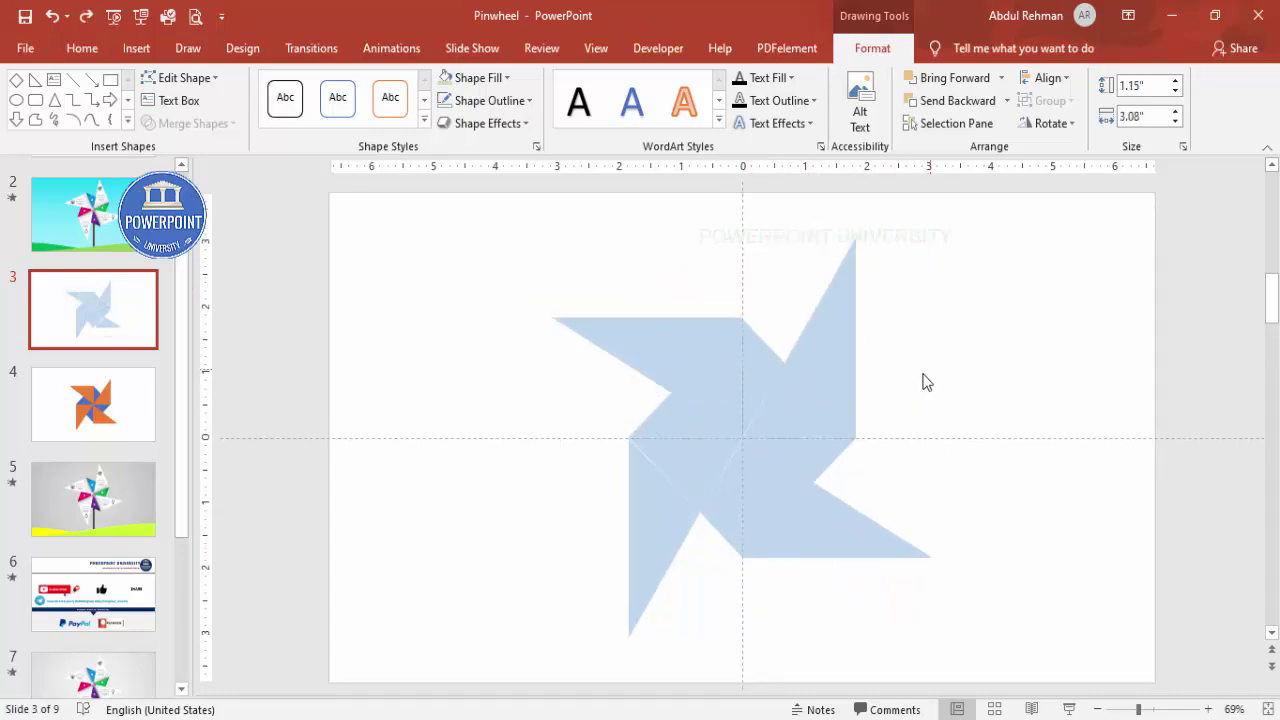
# Union the two upper-left blade pieces into one shape, then select the thin centre fragment.
pyautogui.click(710, 367)
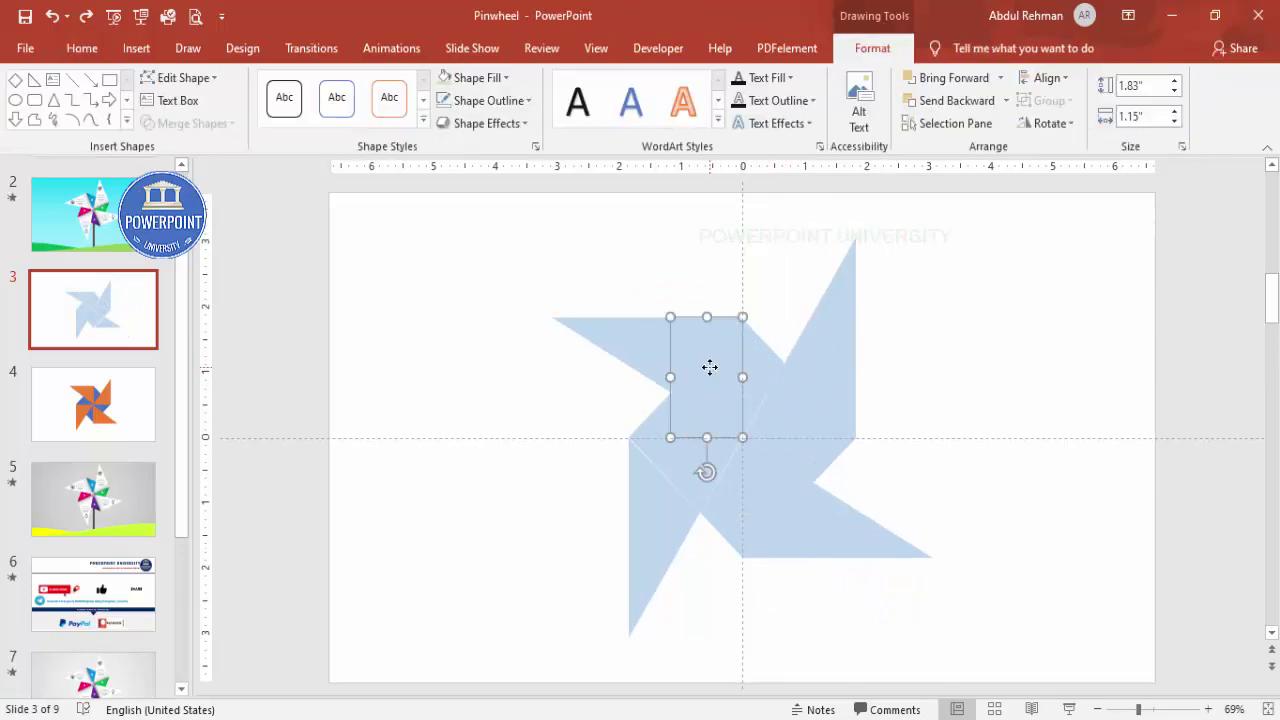
pyautogui.keyDown('shift'); pyautogui.click(638, 356); pyautogui.keyUp('shift')
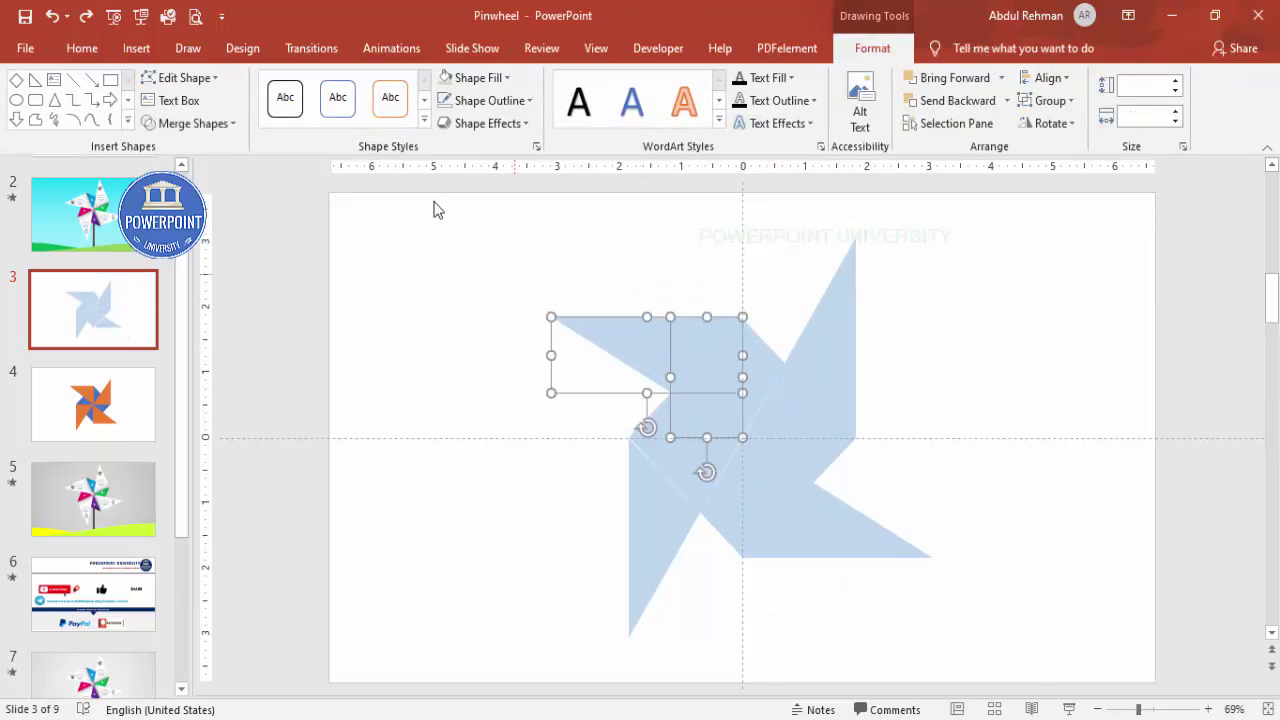
pyautogui.click(220, 123)
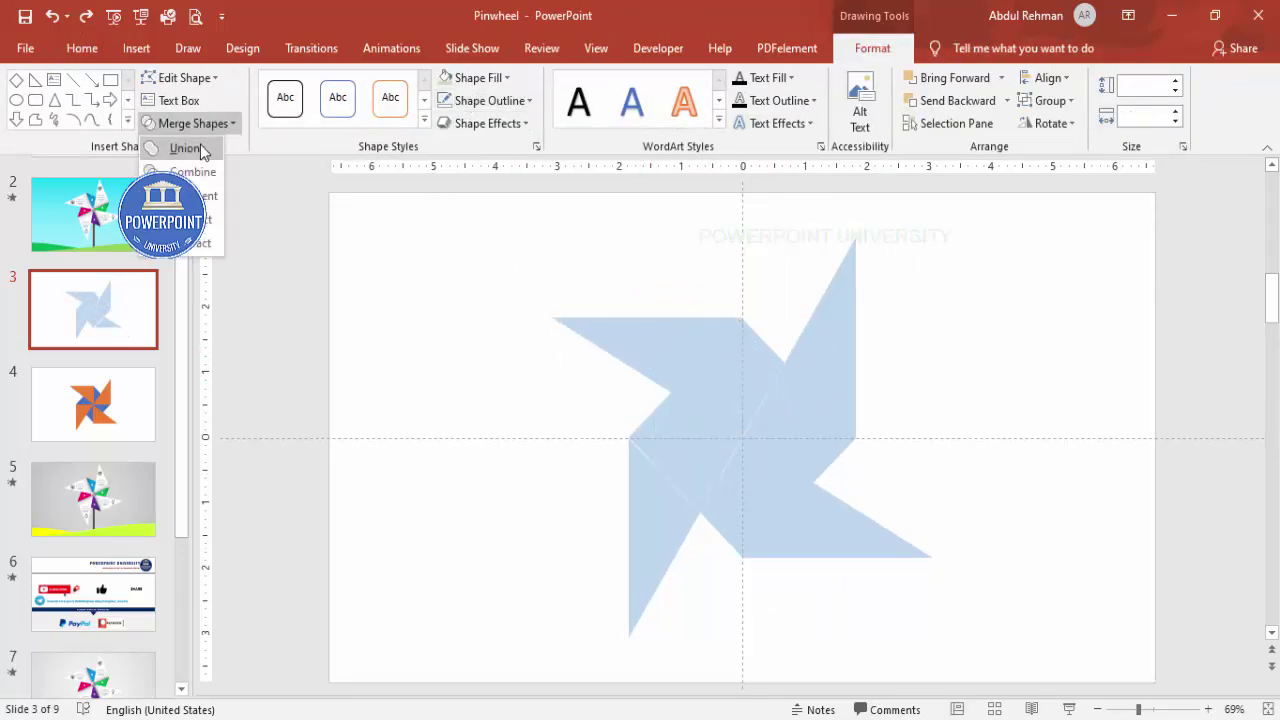
pyautogui.click(186, 148)
pyautogui.click(808, 374)
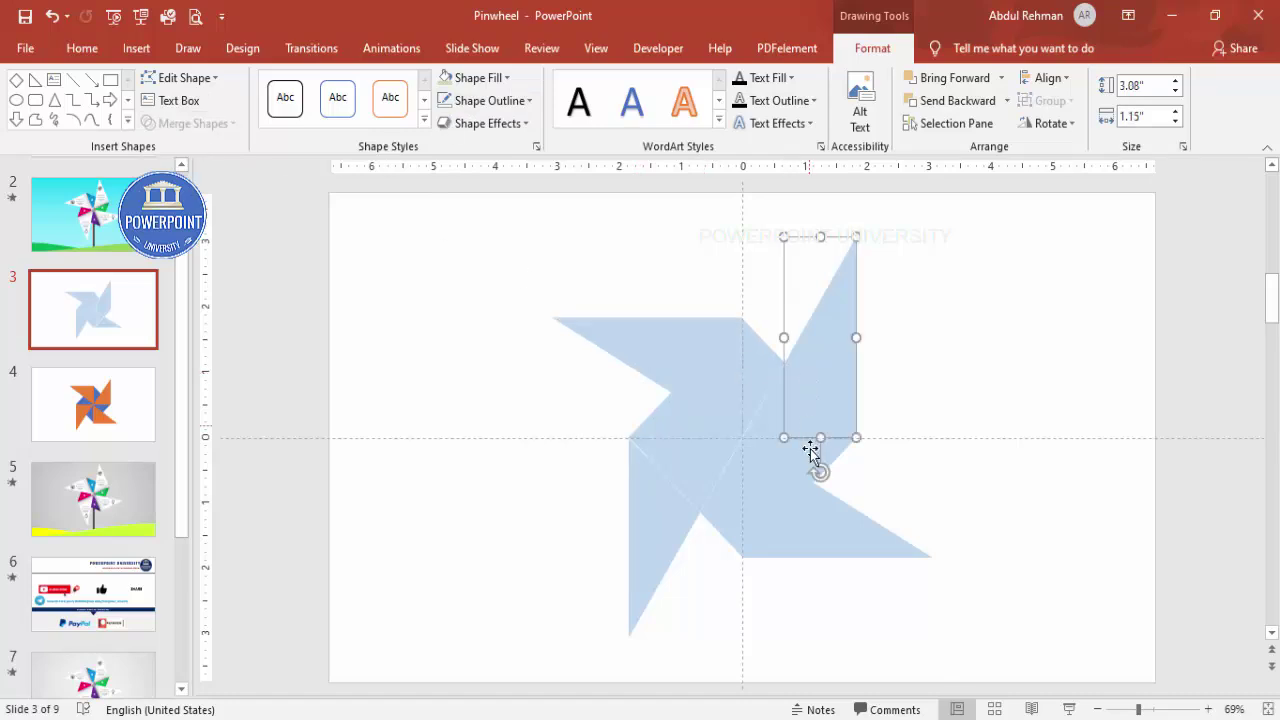
pyautogui.keyDown('shift'); pyautogui.click(772, 418); pyautogui.keyUp('shift')
pyautogui.click(885, 420)
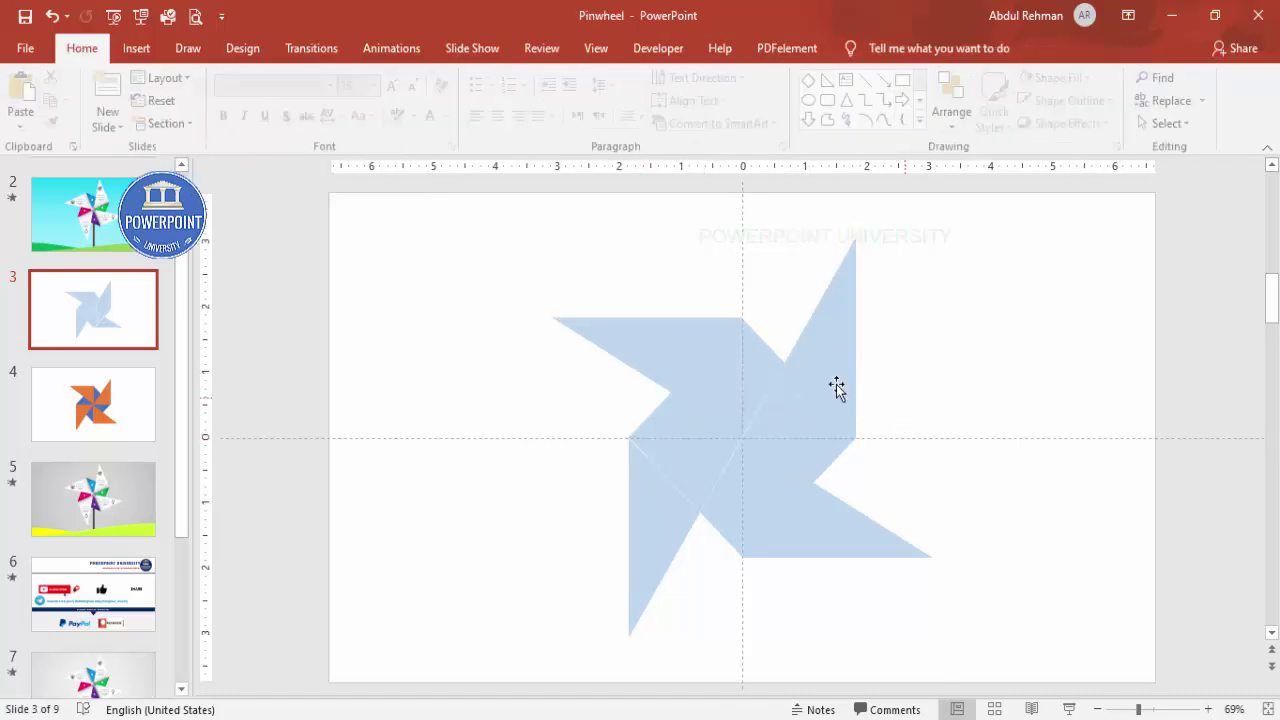
pyautogui.click(756, 358)
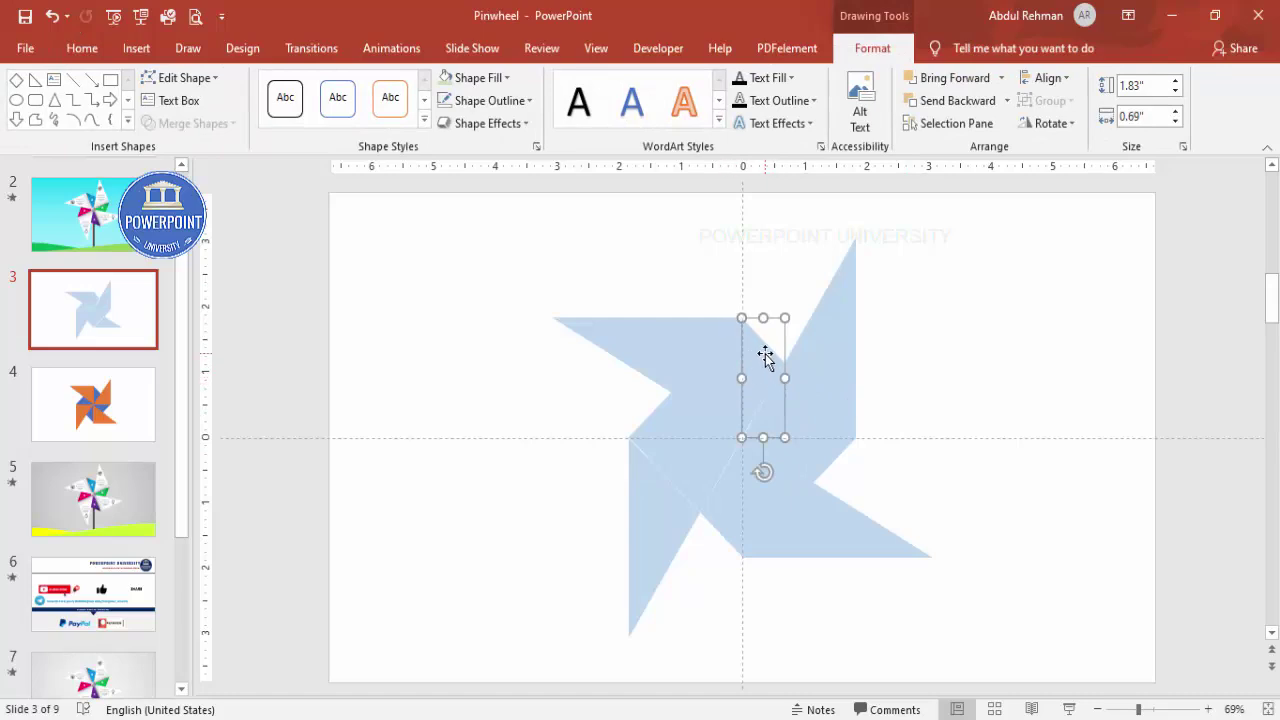
# Fill the top fold blue and the bottom fold purple.
pyautogui.click(495, 80)
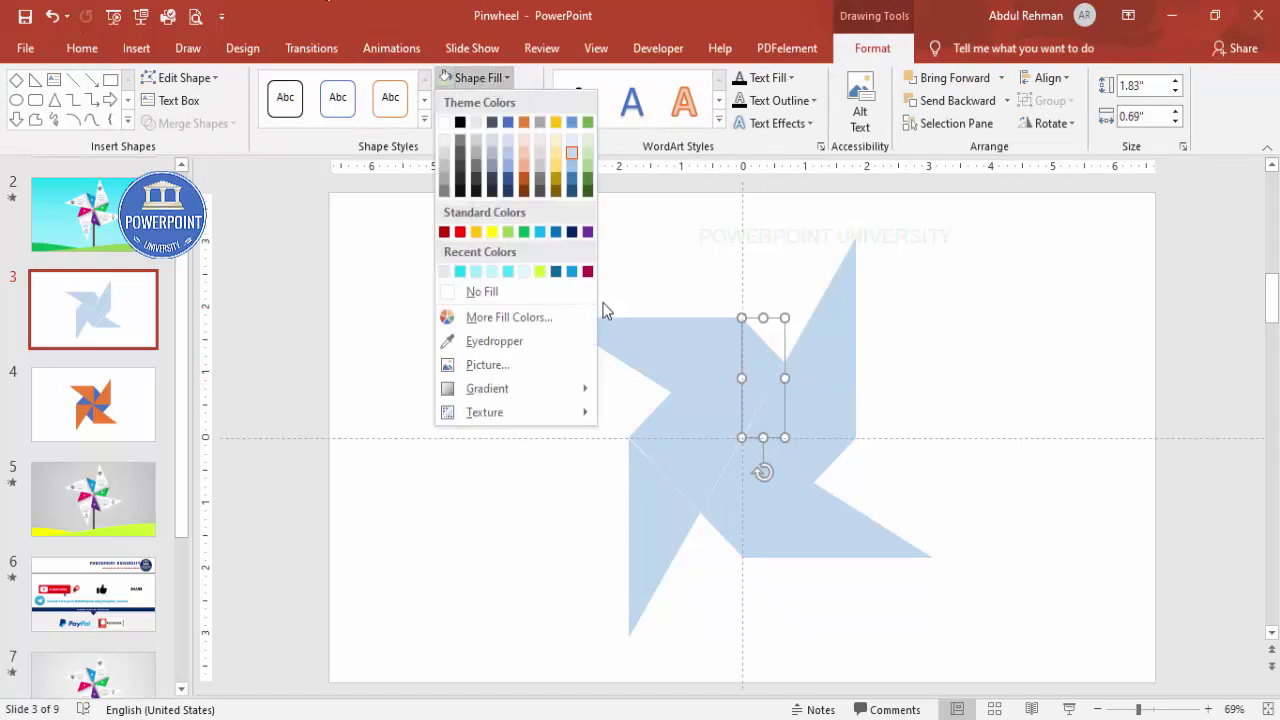
pyautogui.click(572, 272)
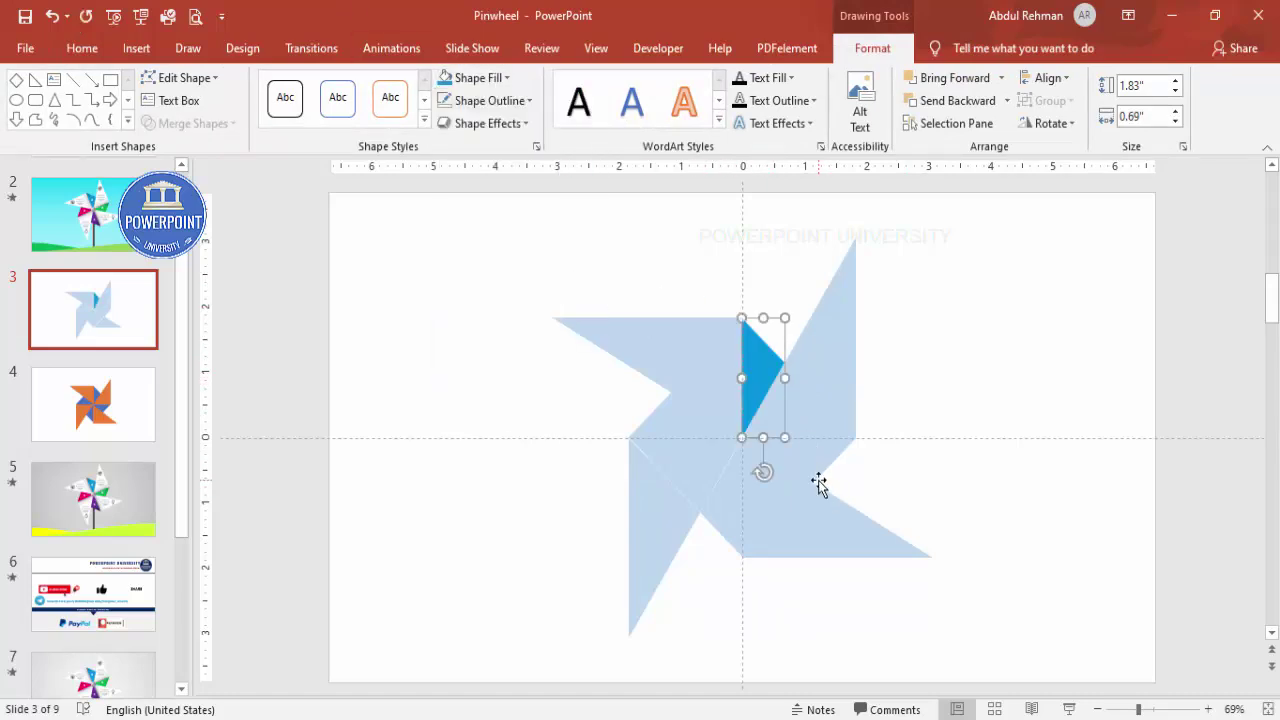
pyautogui.click(738, 486)
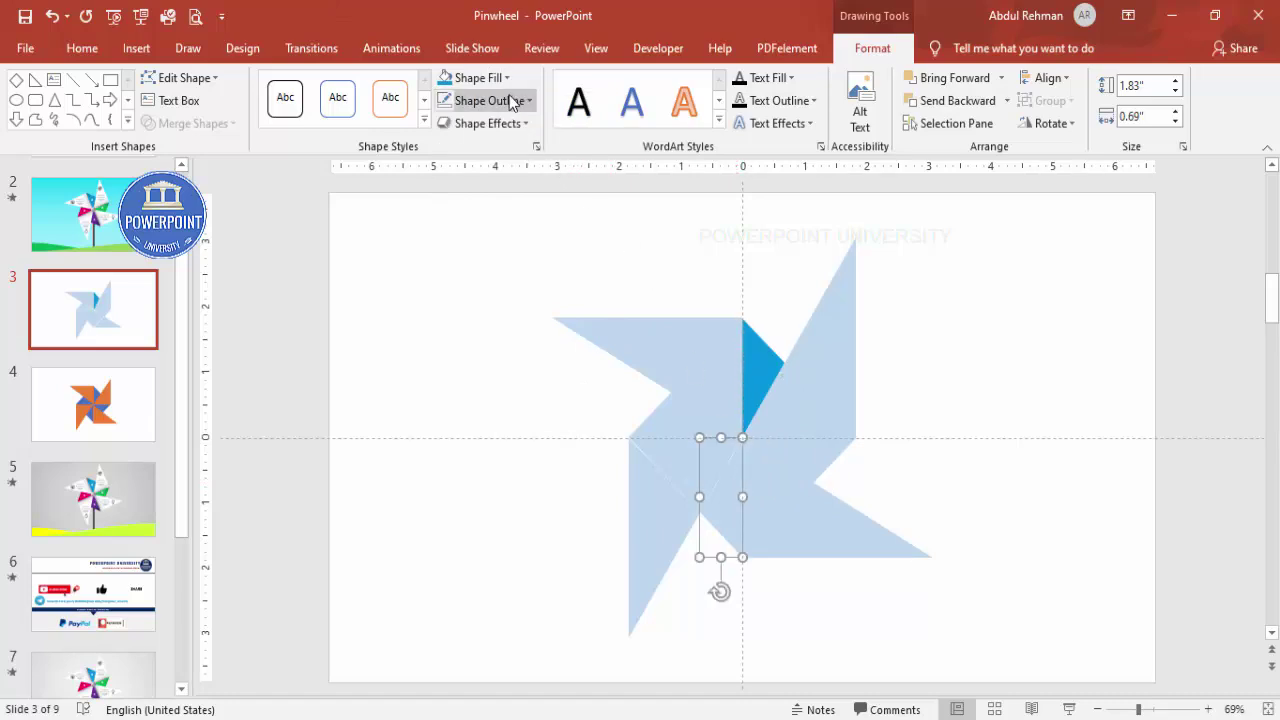
pyautogui.click(490, 78)
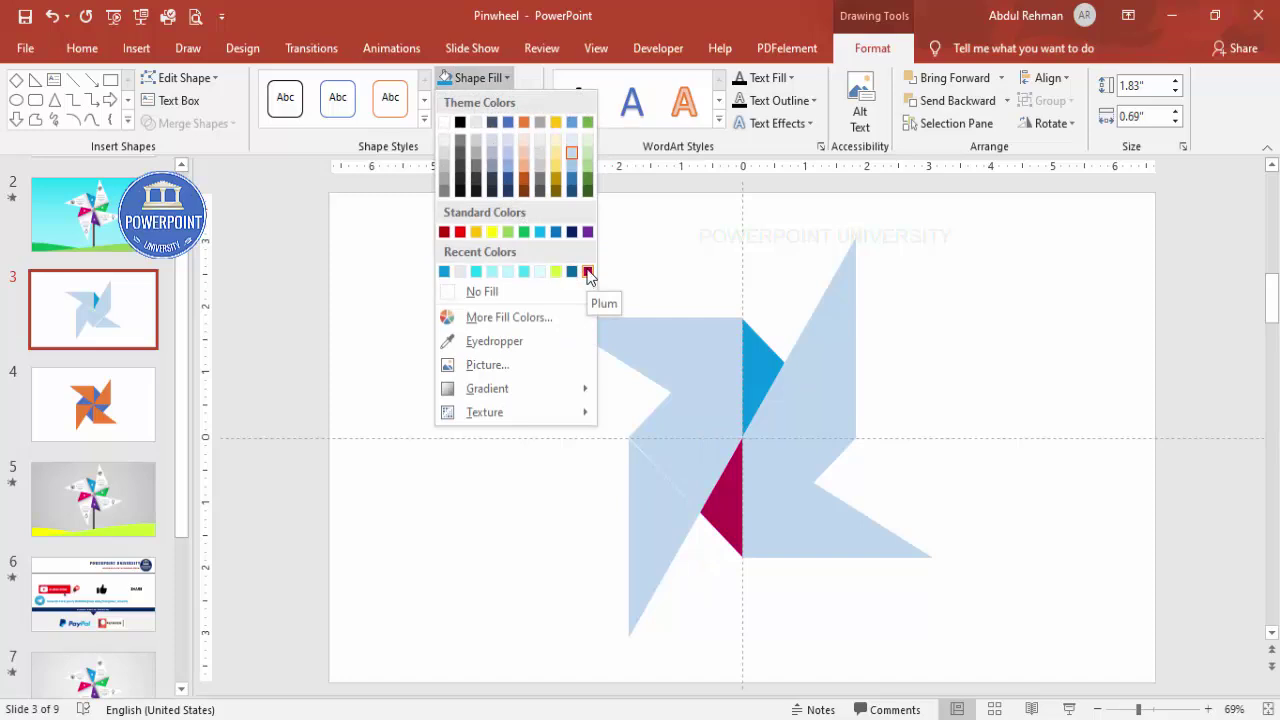
pyautogui.click(587, 232)
# Fill the left fold red and the right fold green.
pyautogui.click(672, 412)
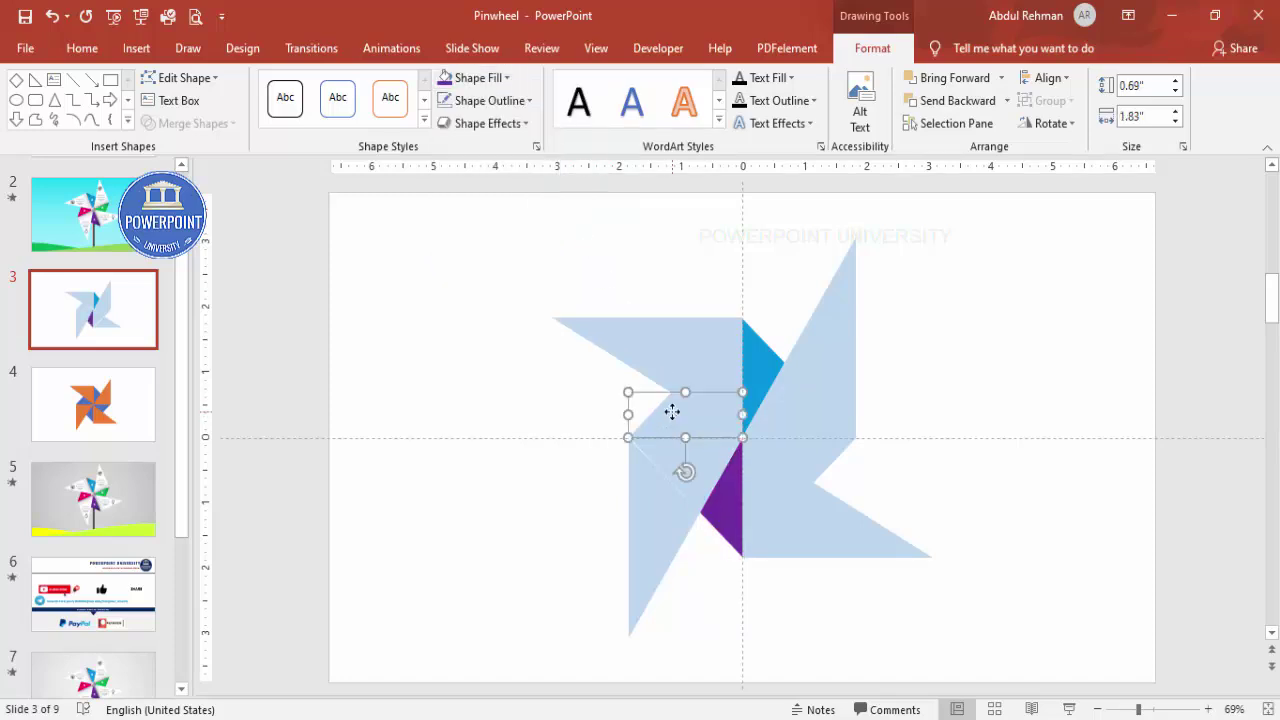
pyautogui.click(495, 84)
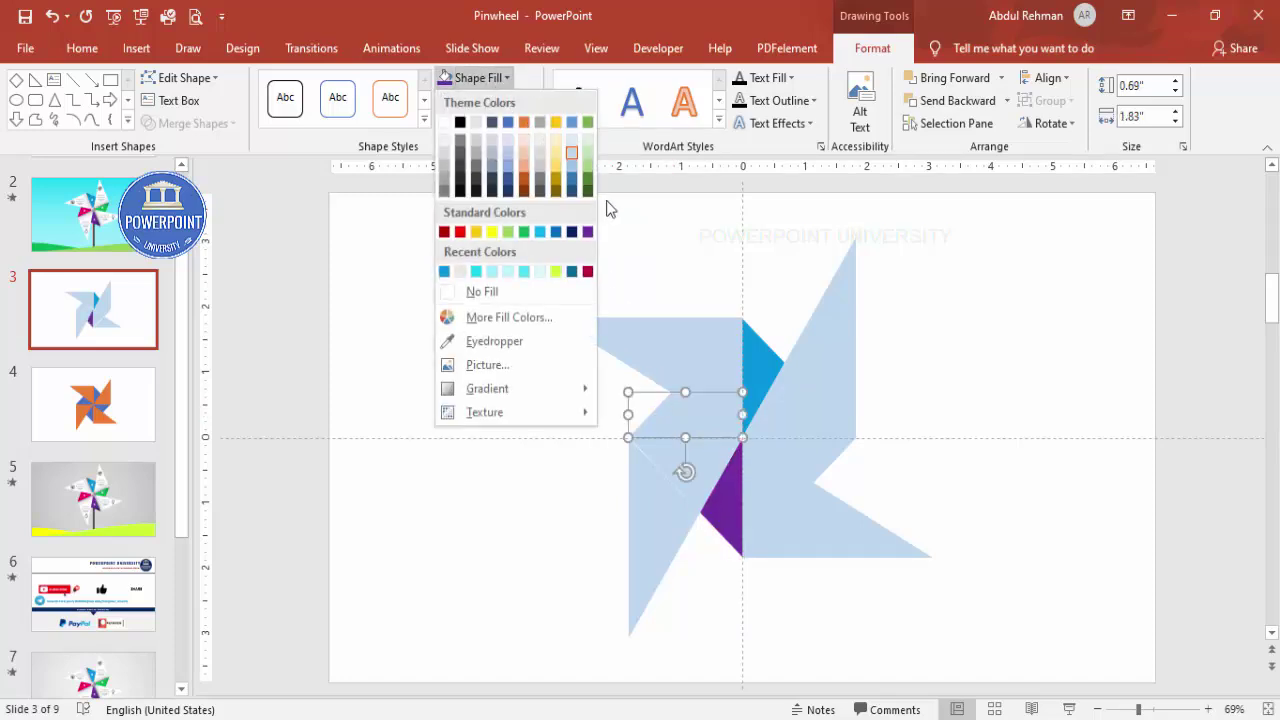
pyautogui.click(459, 232)
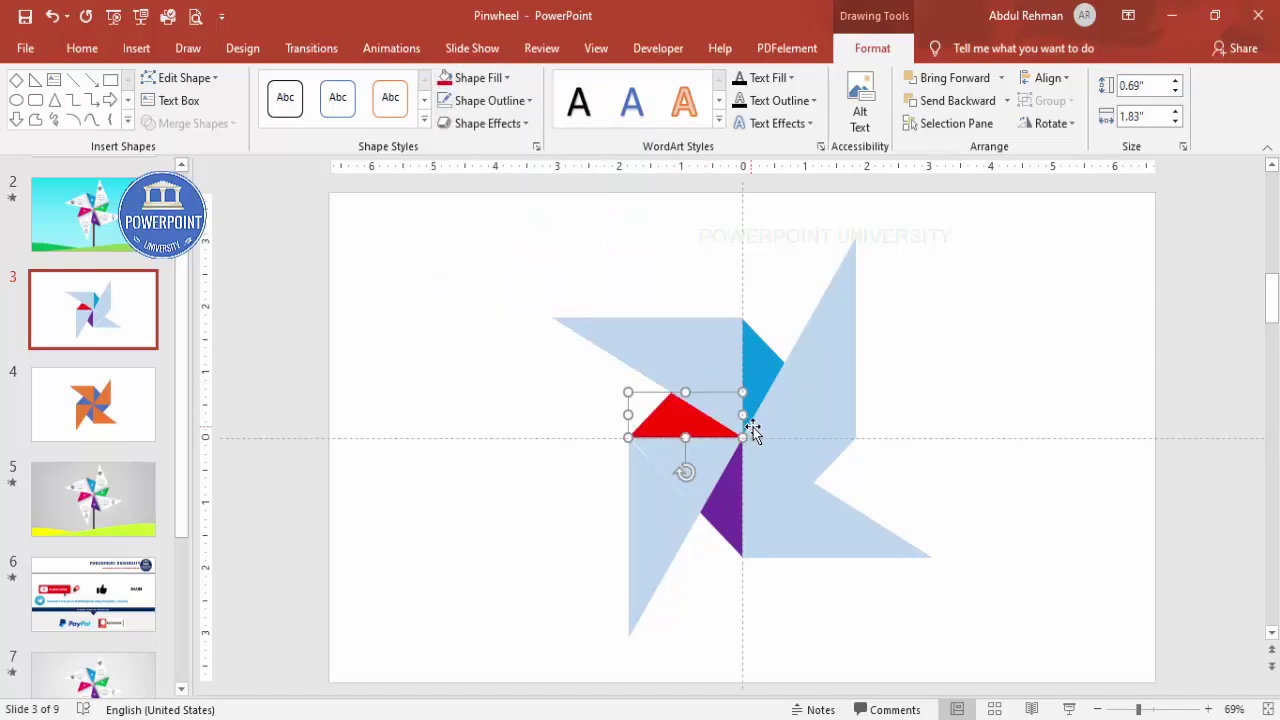
pyautogui.click(818, 449)
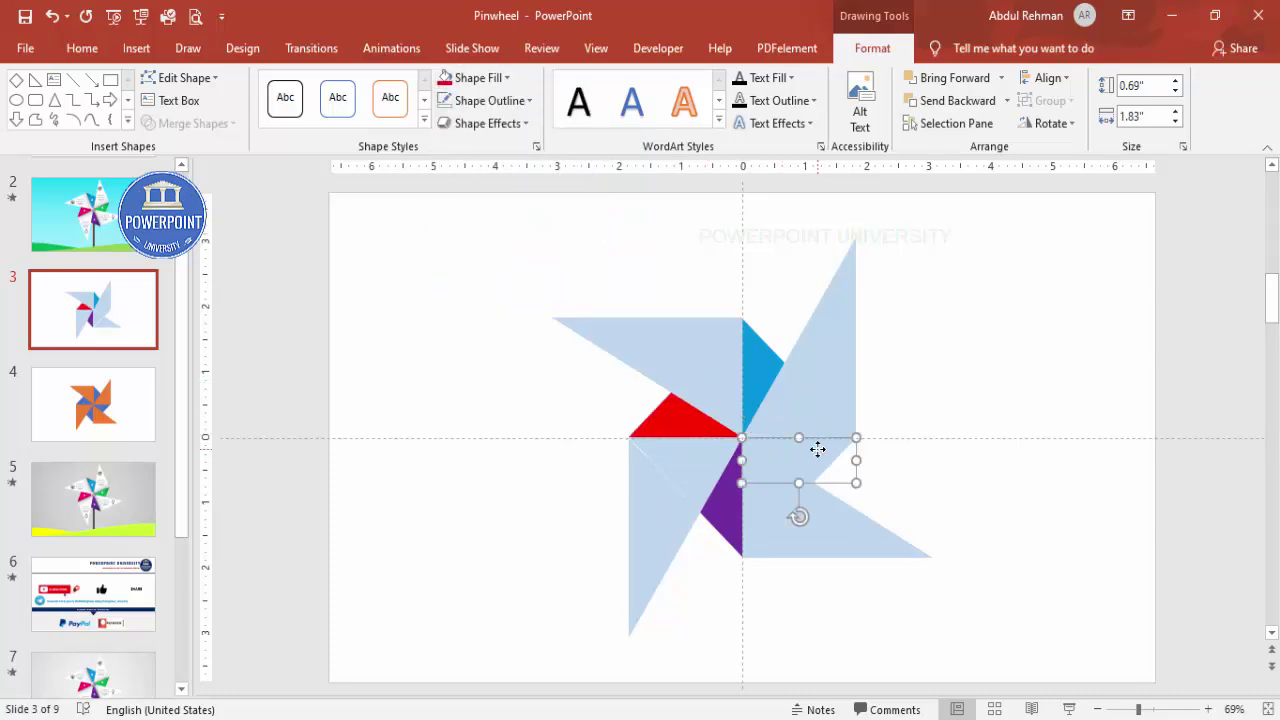
pyautogui.click(484, 79)
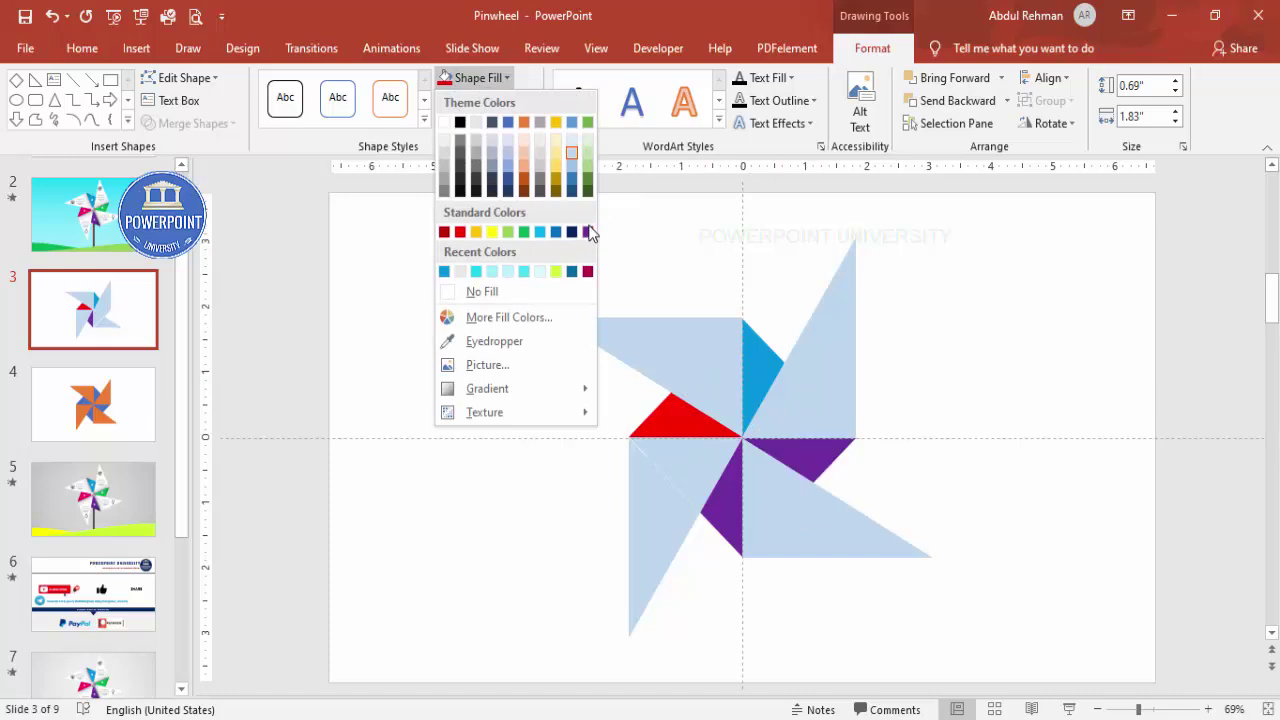
pyautogui.click(523, 232)
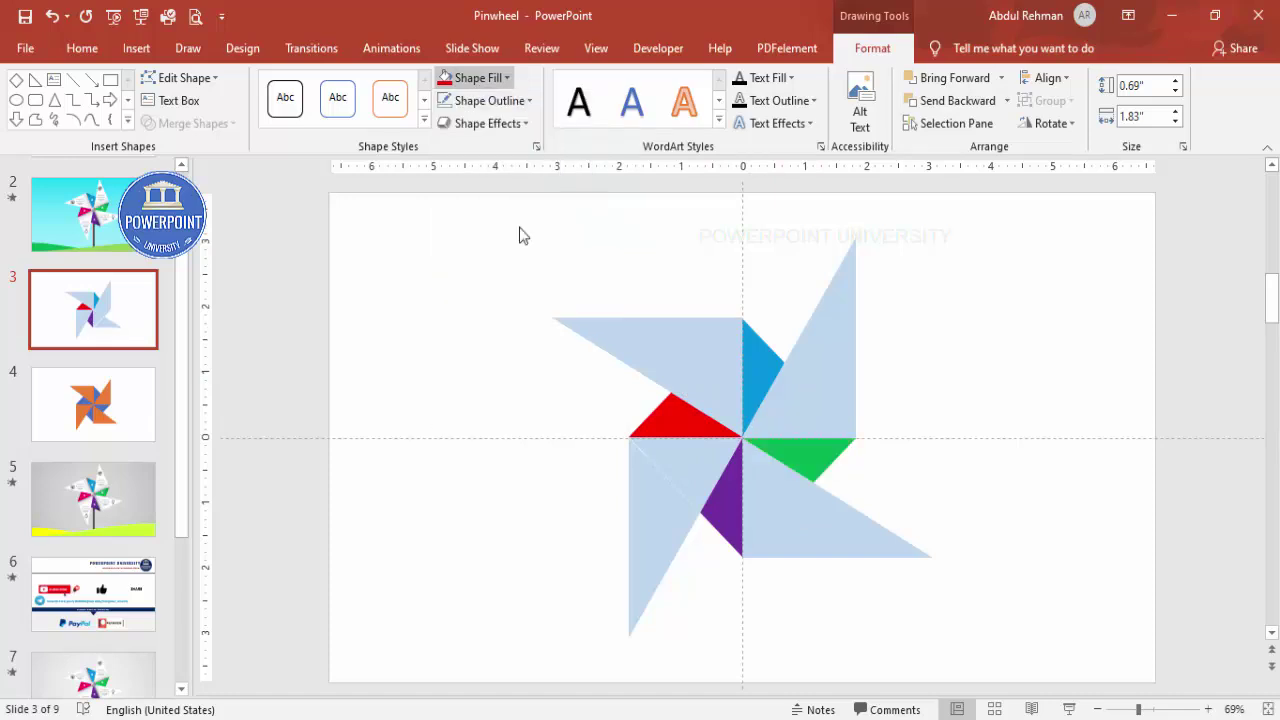
pyautogui.click(888, 358)
pyautogui.click(776, 418)
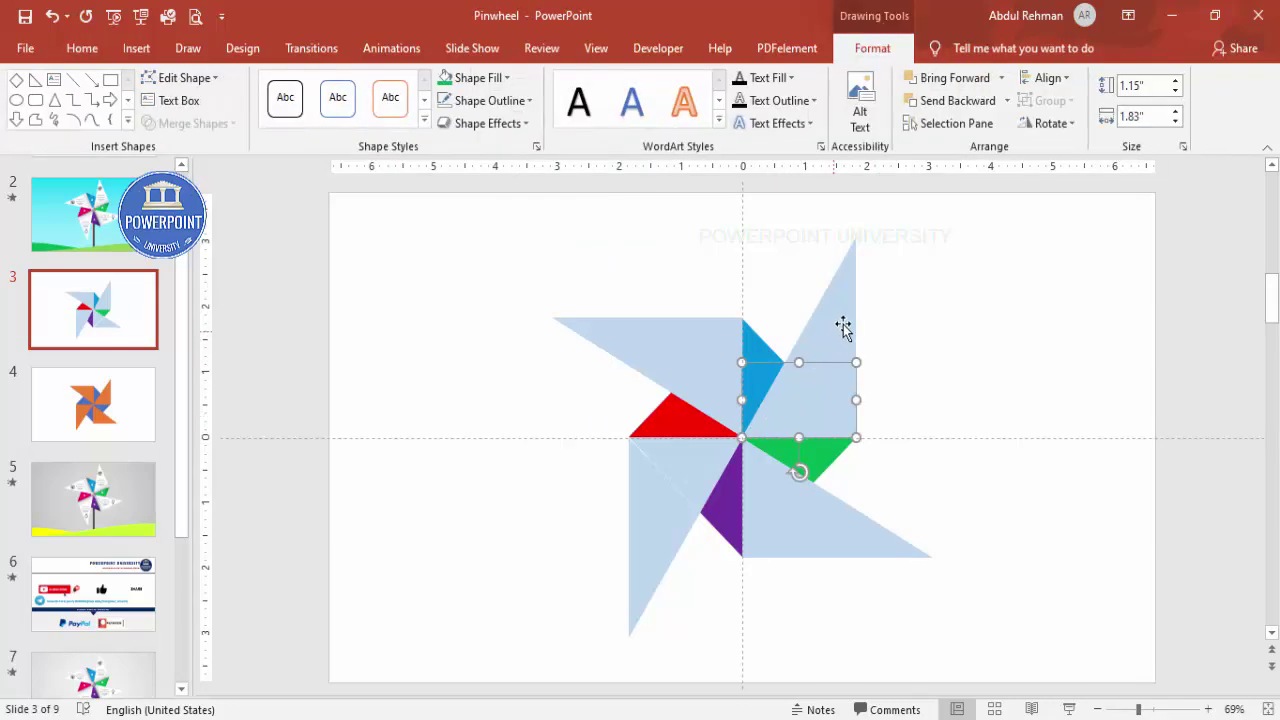
# Union the paired light-blue pieces of the upper-right, lower-right and lower-left blades.
pyautogui.keyDown('shift'); pyautogui.click(846, 306); pyautogui.keyUp('shift')
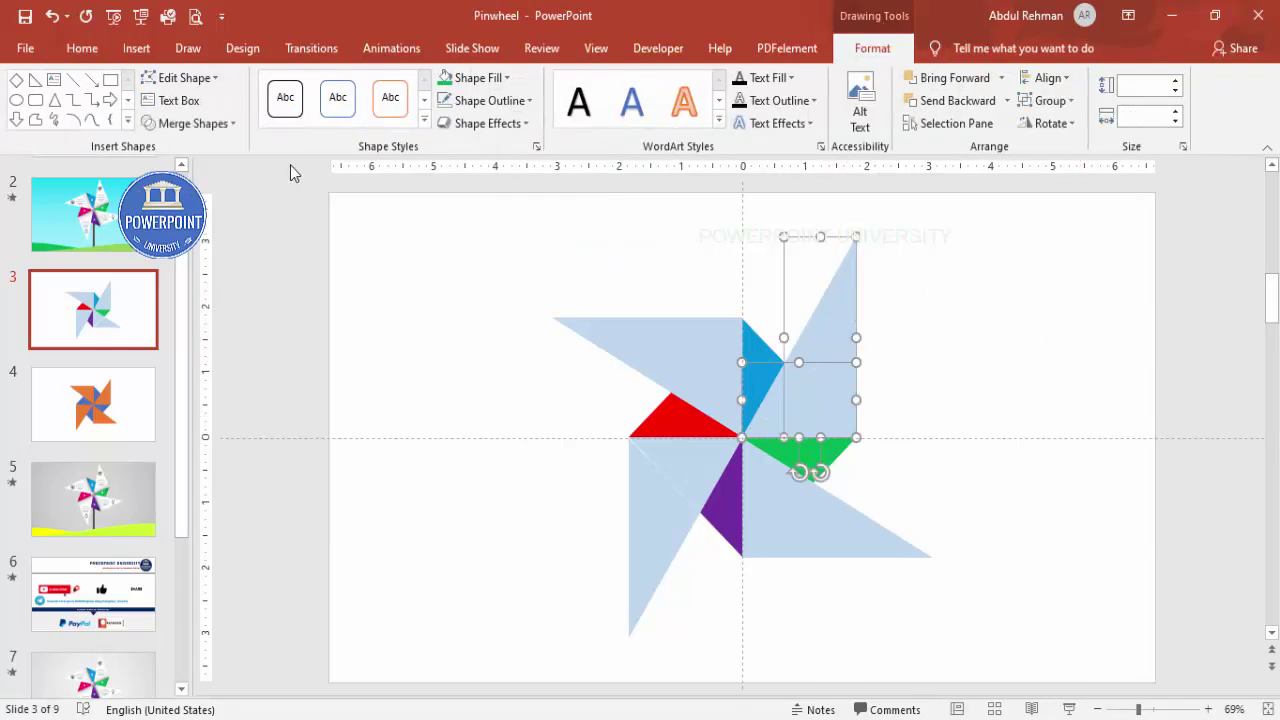
pyautogui.click(151, 124)
pyautogui.click(168, 150)
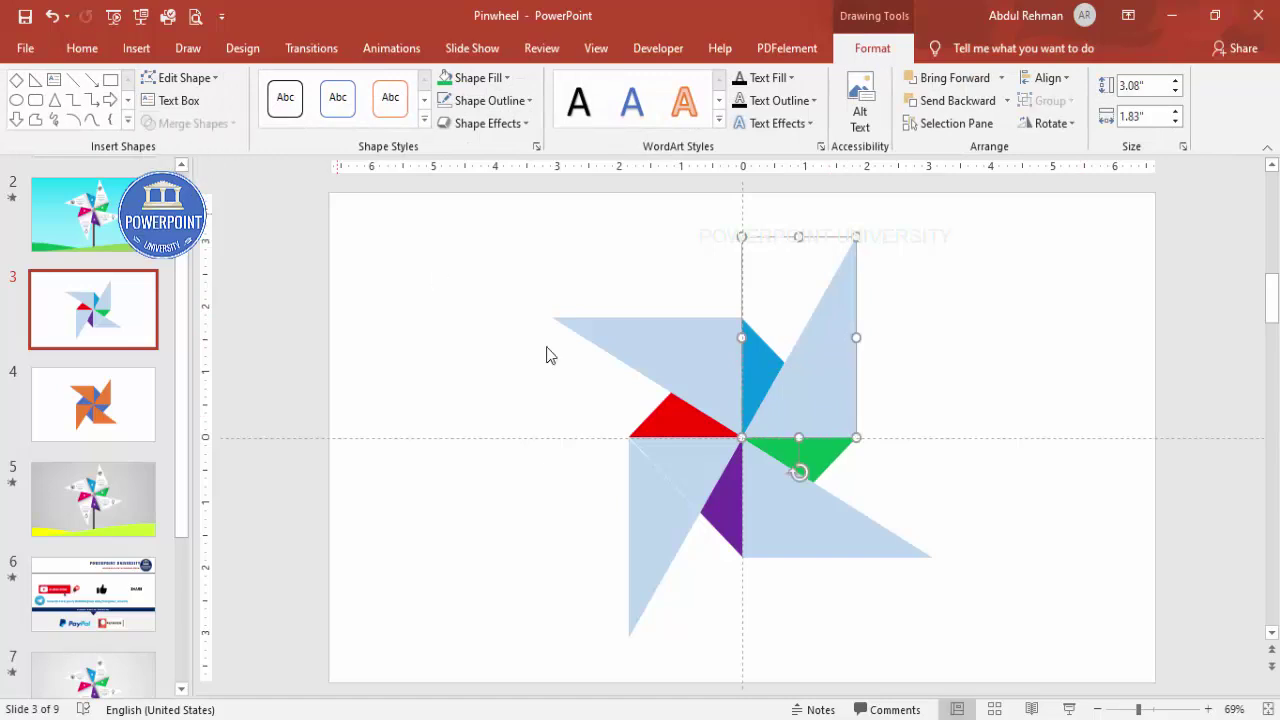
pyautogui.click(755, 507)
pyautogui.keyDown('shift'); pyautogui.click(876, 549); pyautogui.keyUp('shift')
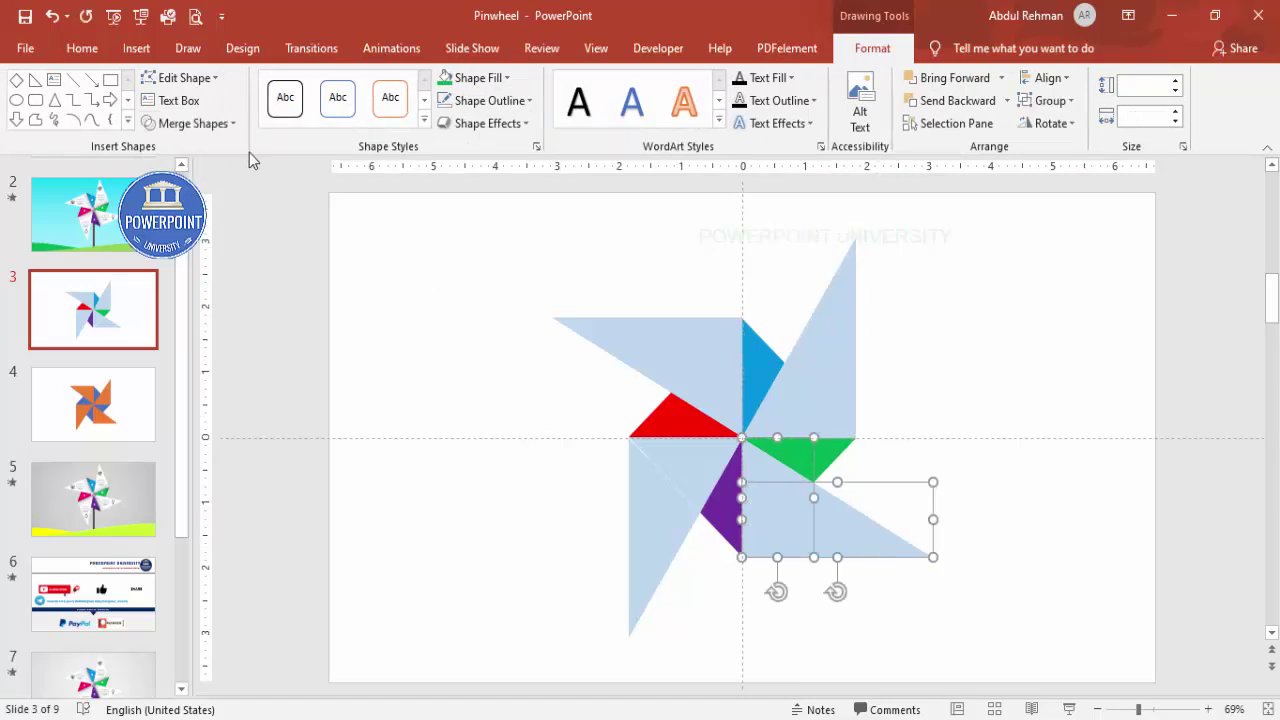
pyautogui.click(213, 124)
pyautogui.click(209, 150)
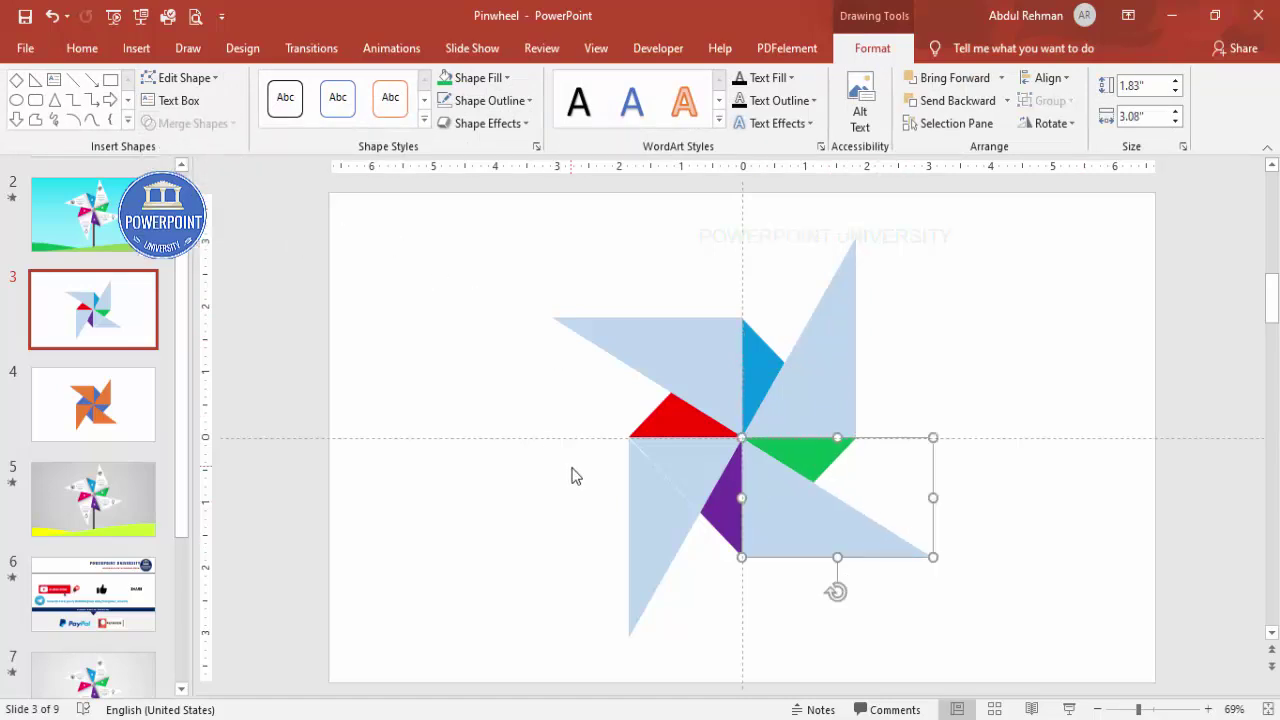
pyautogui.click(688, 462)
pyautogui.keyDown('shift'); pyautogui.click(657, 557); pyautogui.keyUp('shift')
pyautogui.click(185, 124)
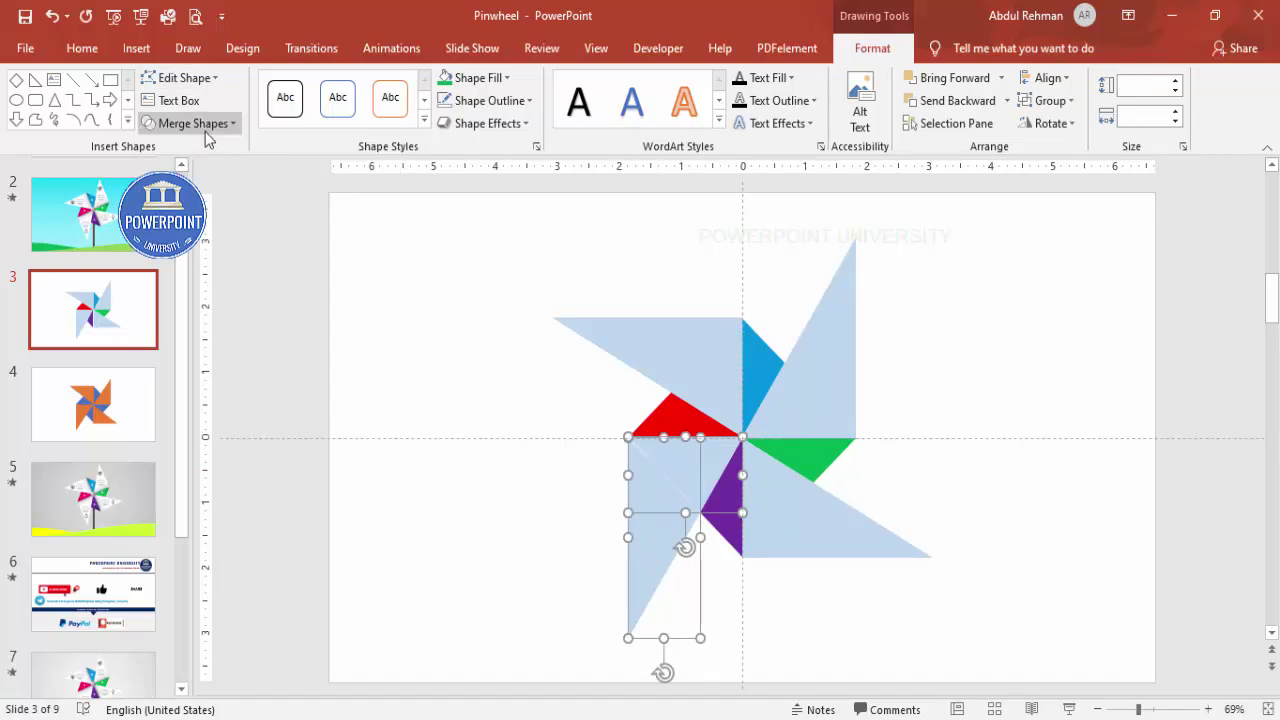
pyautogui.click(185, 149)
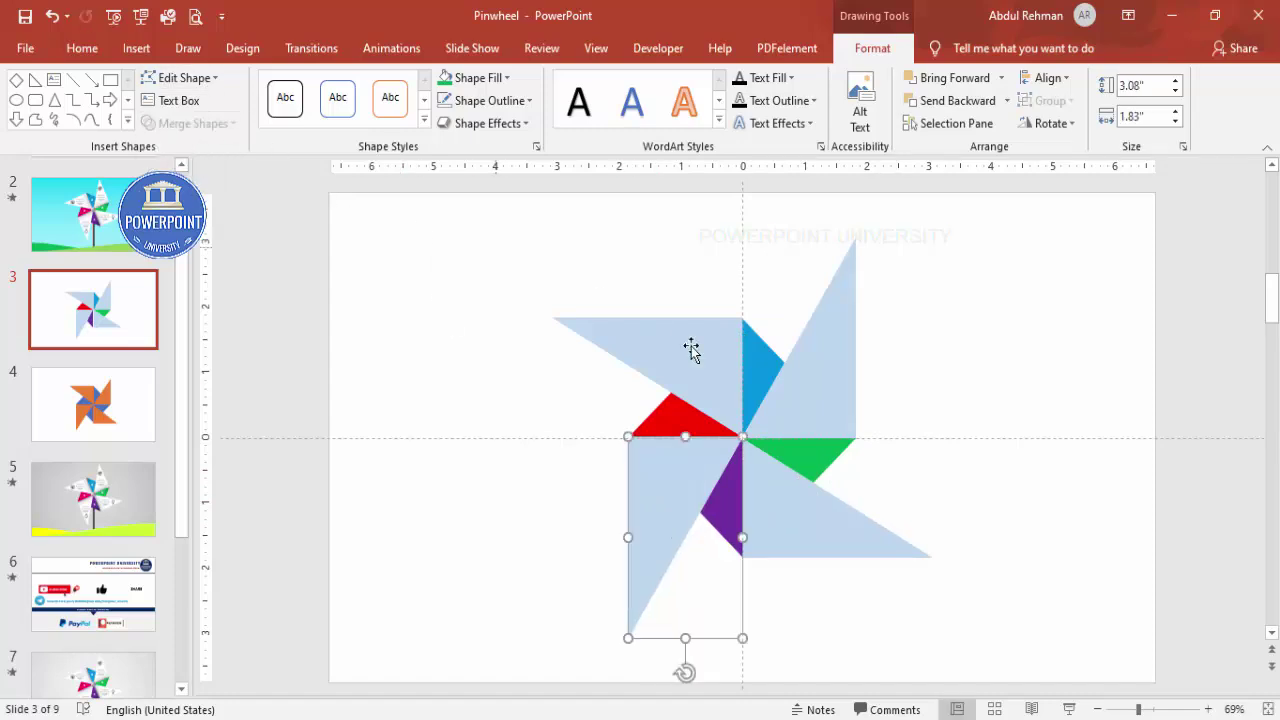
pyautogui.click(1010, 374)
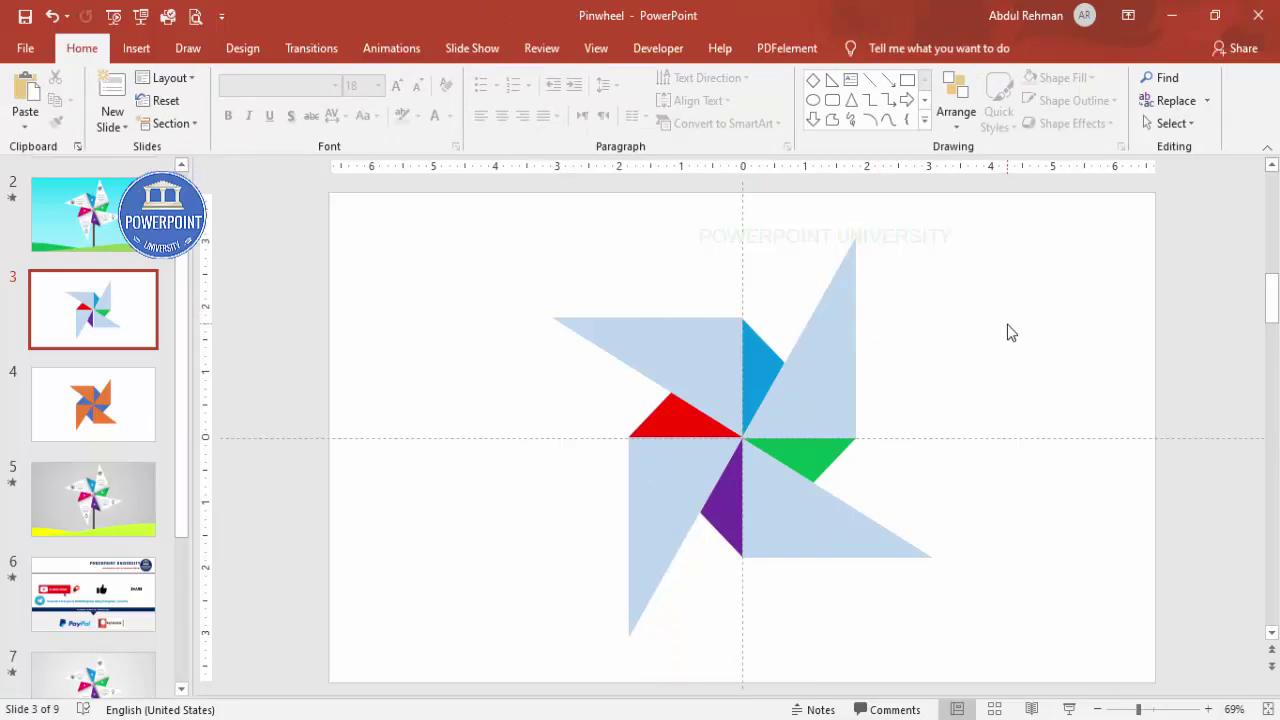
# Select every pinwheel shape with Ctrl+A and group them with Ctrl+G.
pyautogui.click(836, 400)
pyautogui.click(991, 358)
pyautogui.hotkey('ctrl', 'a')
pyautogui.hotkey('ctrl', 'g')
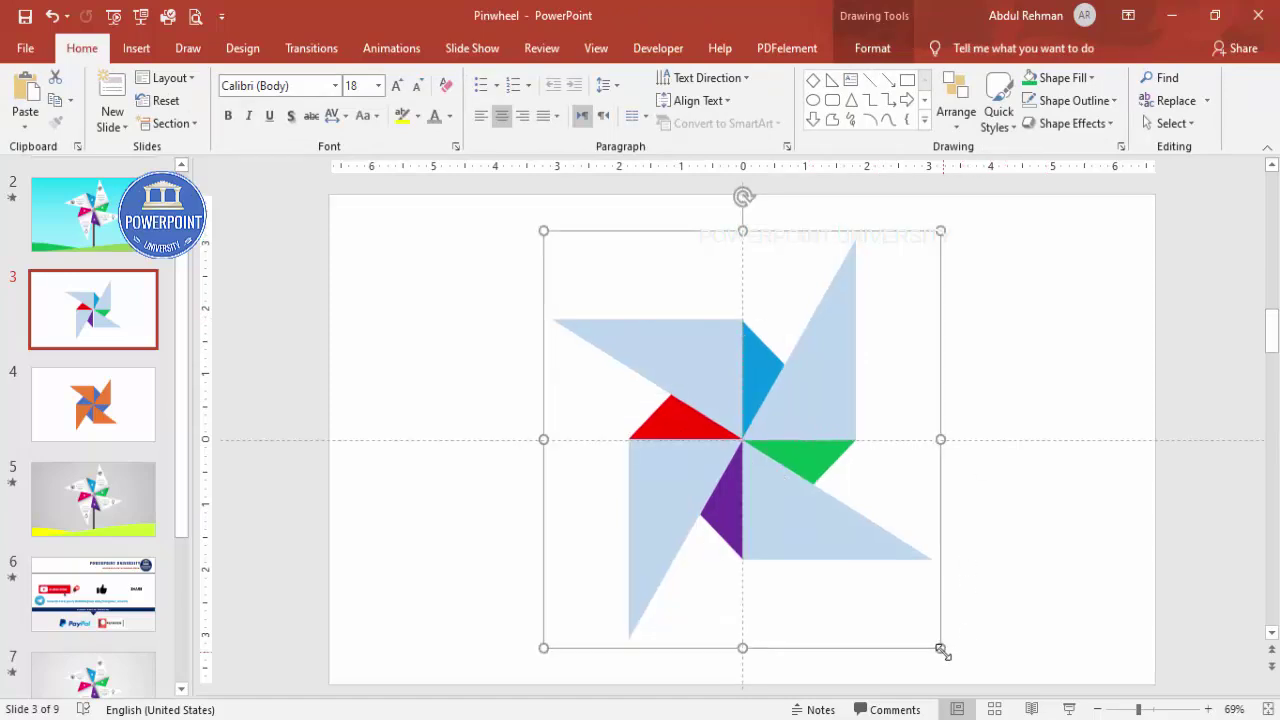
# Enlarge the pinwheel group slightly and drag it to the slide centre.
pyautogui.moveTo(940, 650); pyautogui.dragTo(974, 660)
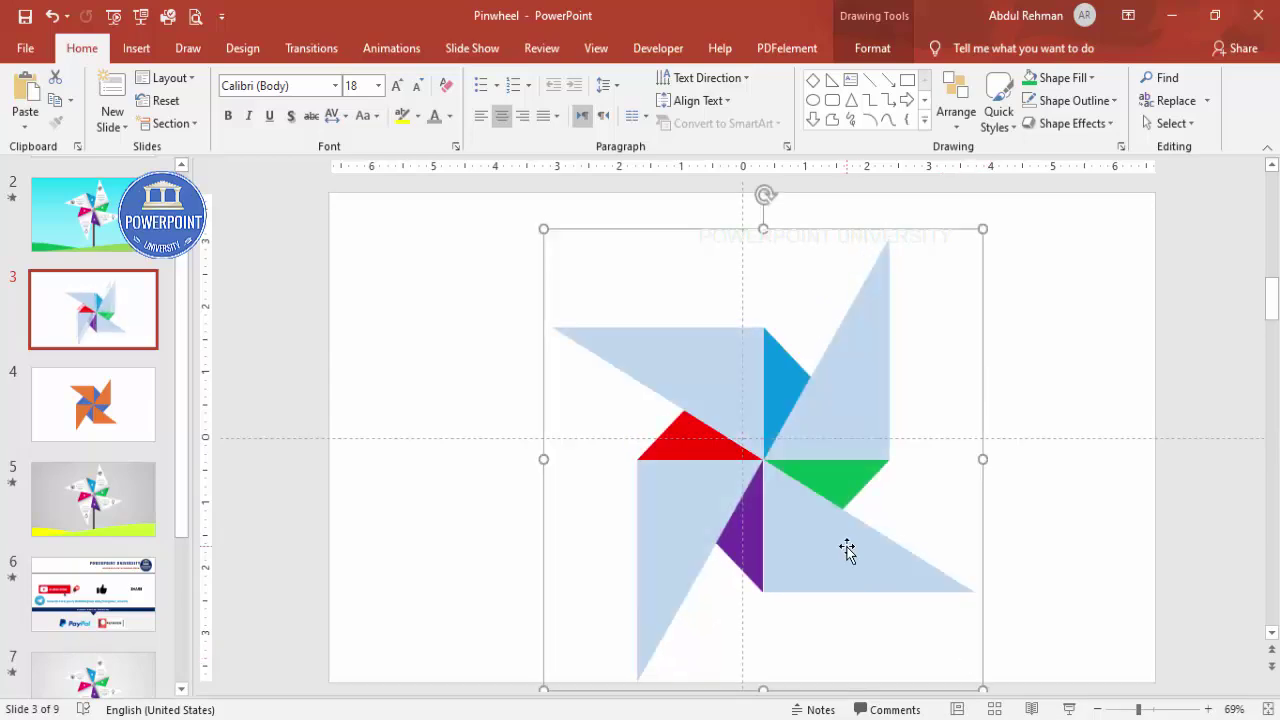
pyautogui.moveTo(846, 549); pyautogui.dragTo(817, 526)
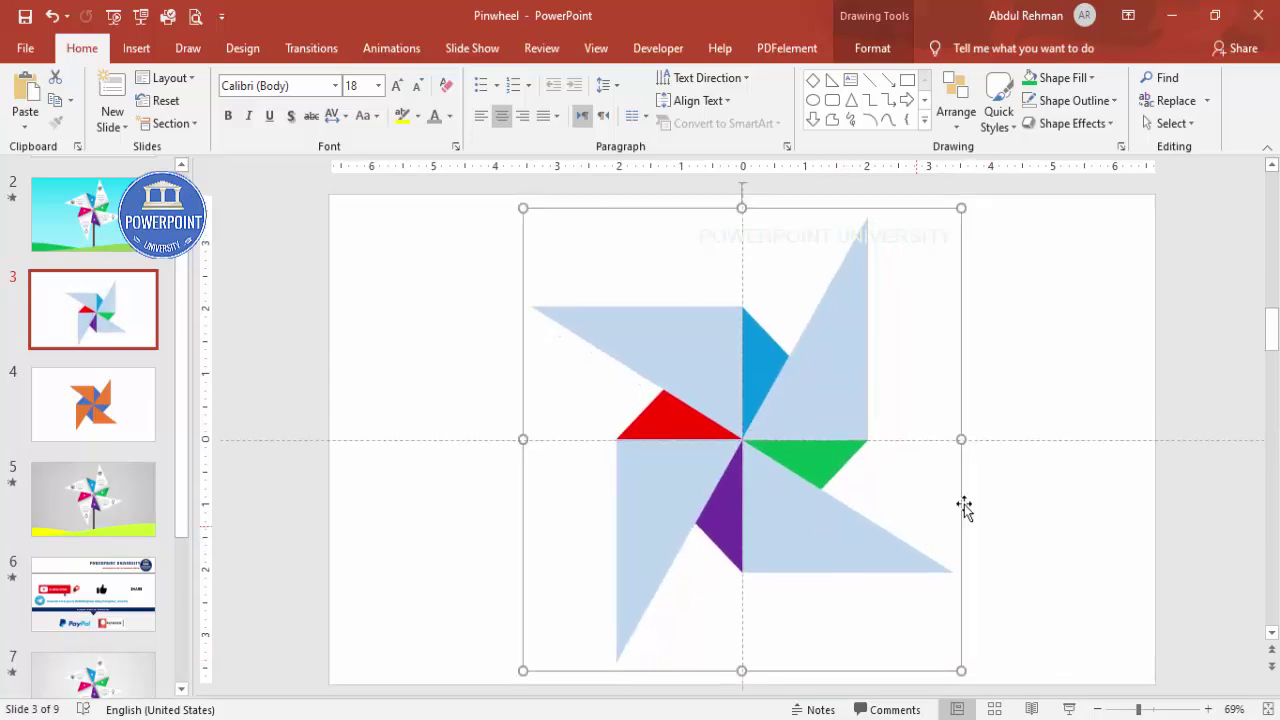
pyautogui.click(1074, 411)
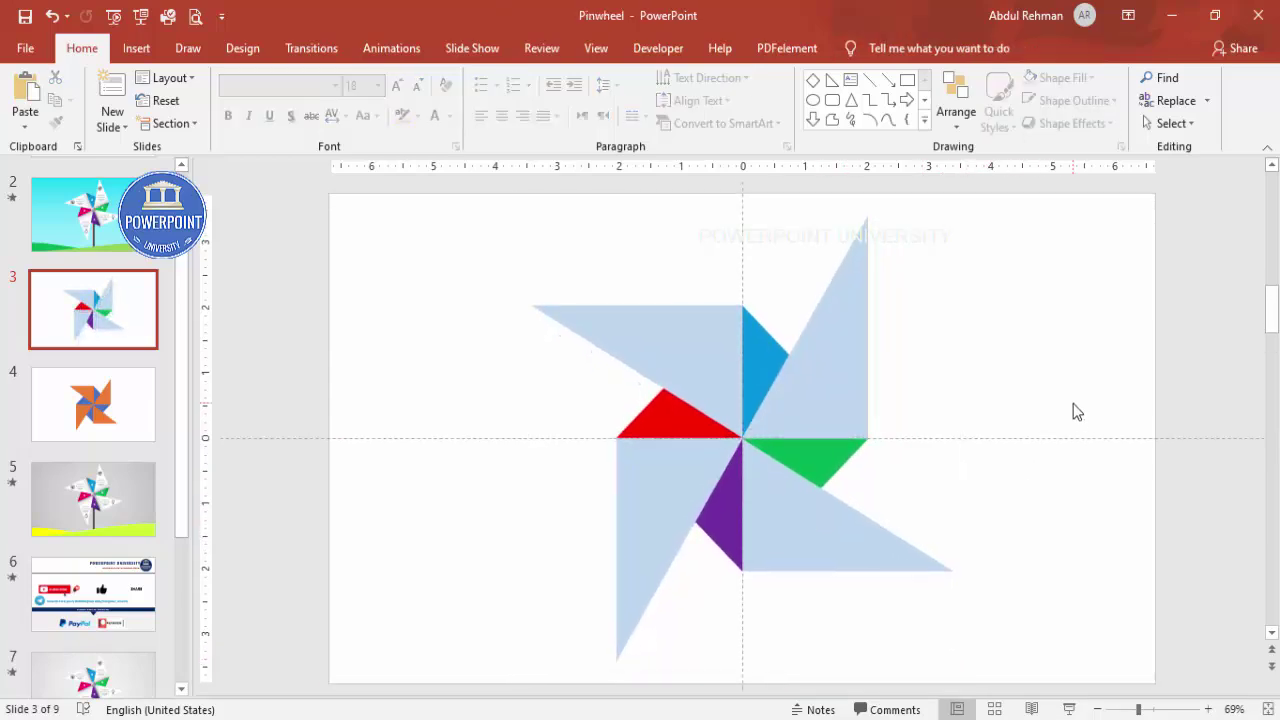
pyautogui.rightClick(830, 425)
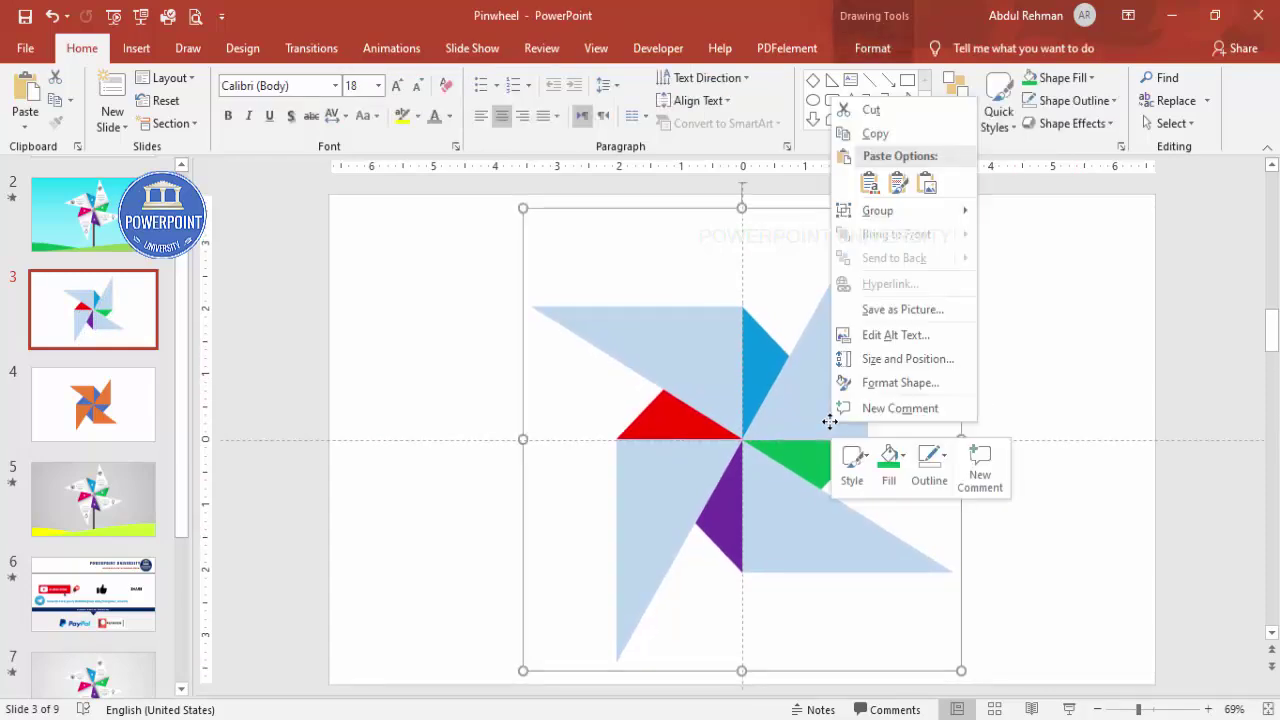
# Give the slide background a linear gradient fill.
pyautogui.click(950, 383)
pyautogui.click(851, 356)
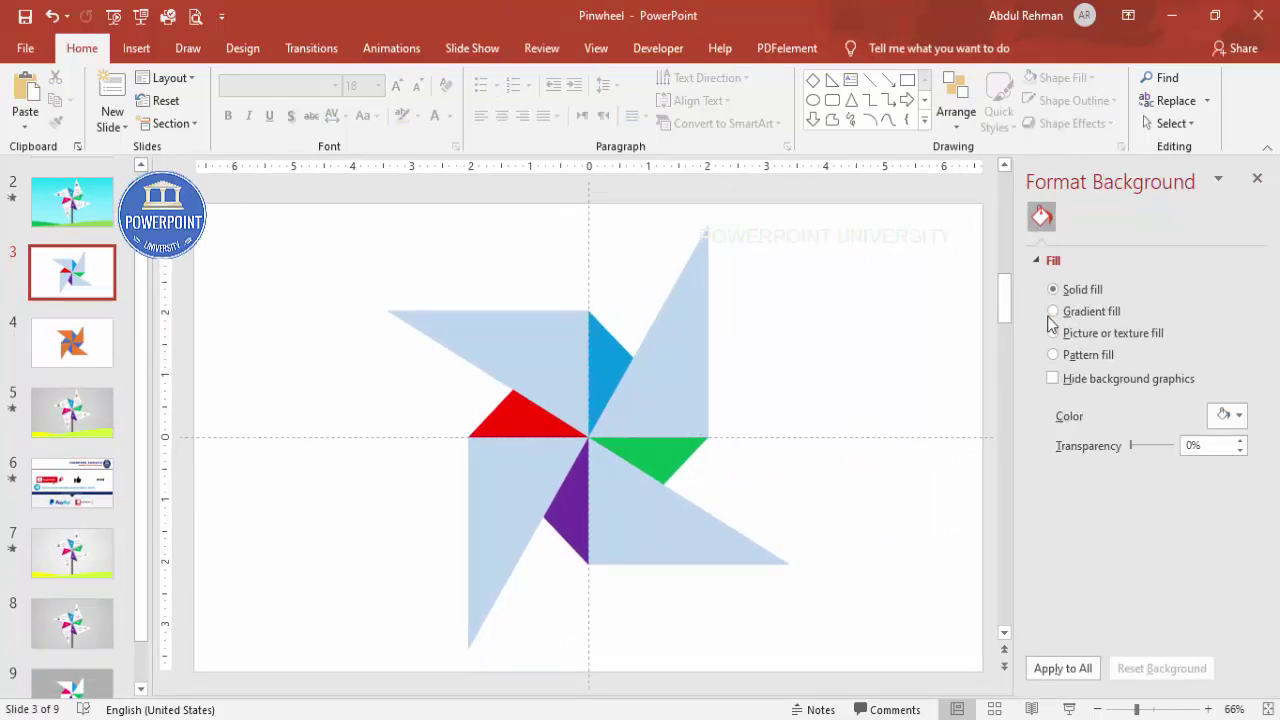
pyautogui.click(1092, 312)
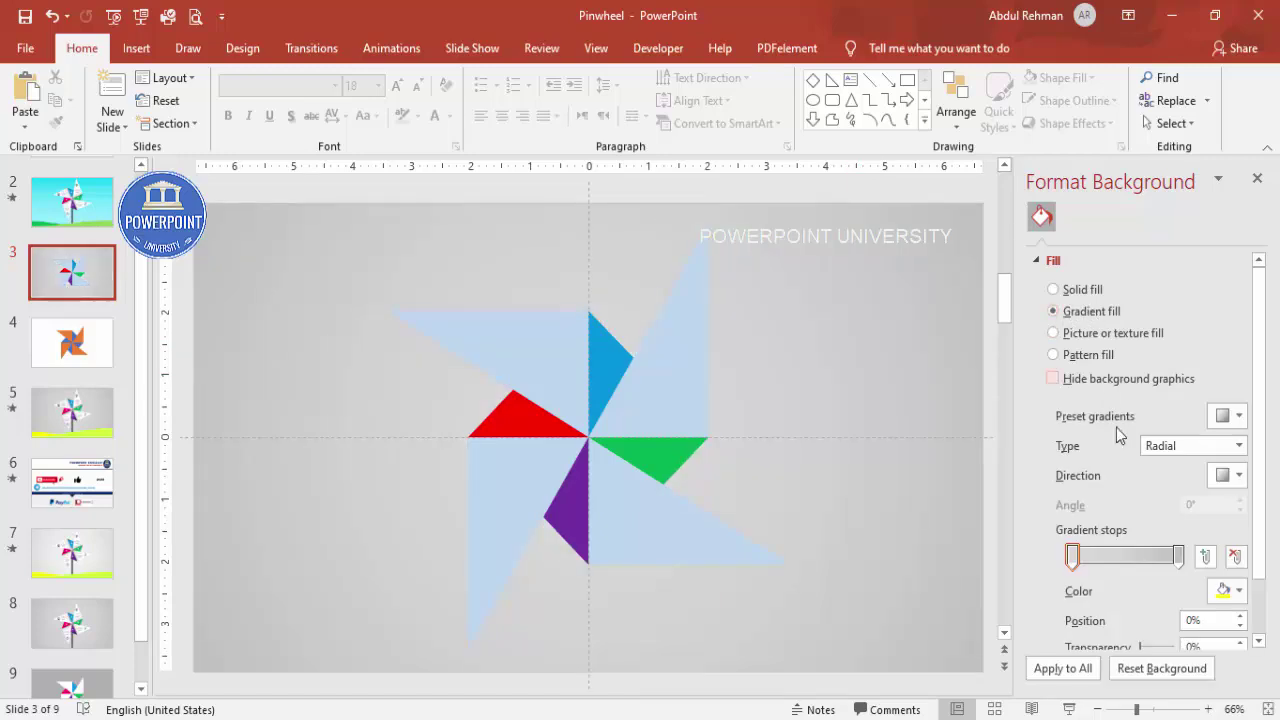
pyautogui.click(1150, 447)
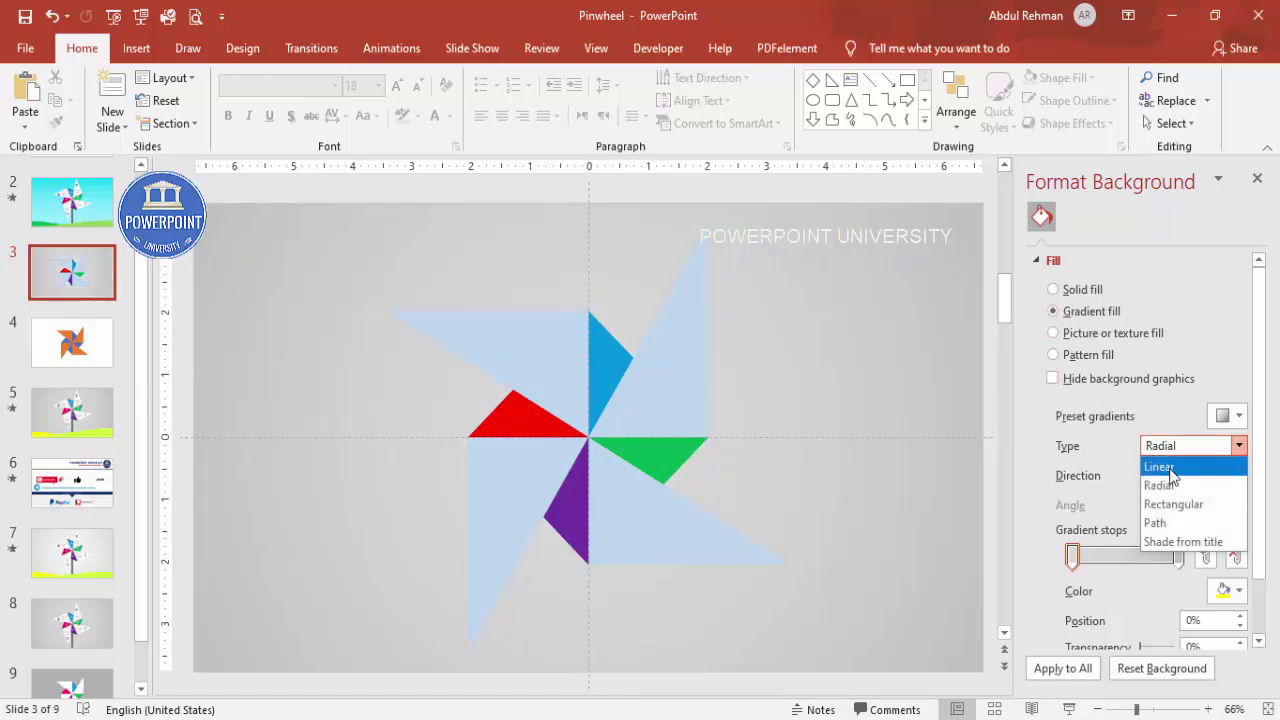
pyautogui.click(1160, 468)
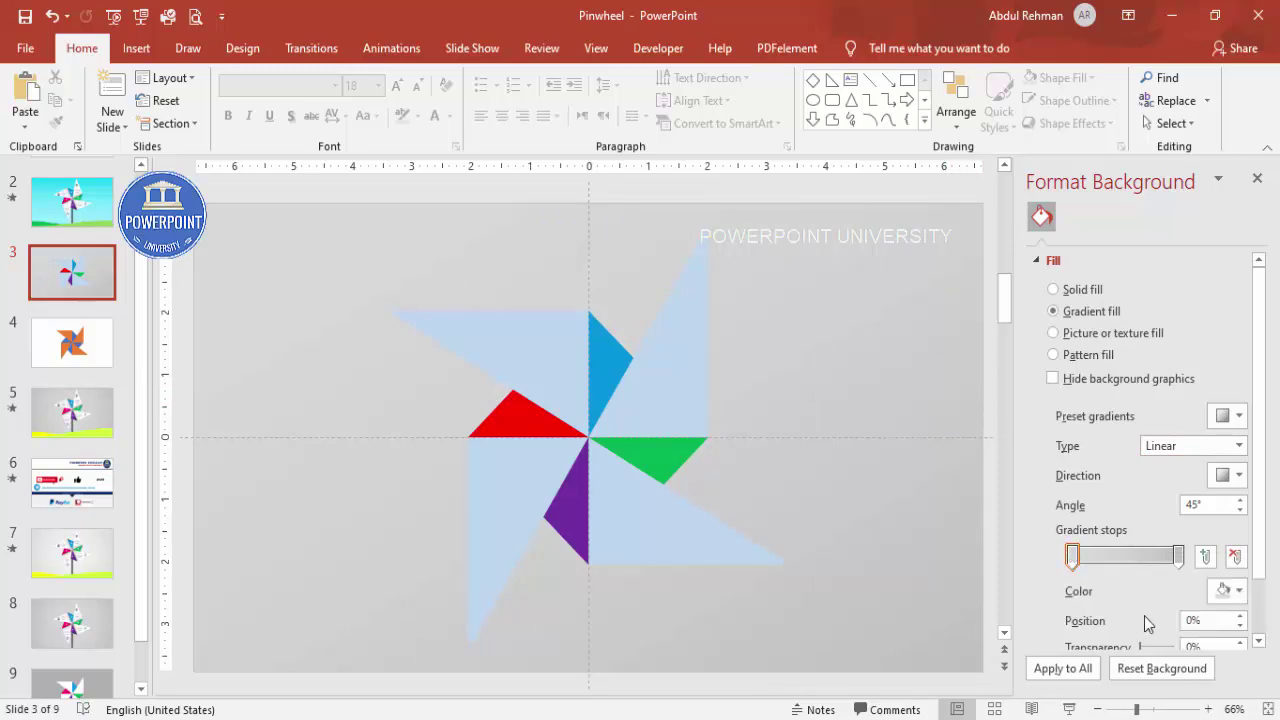
# Colour both gradient stops cyan and set the direction to Linear Up at 270°.
pyautogui.click(1222, 591)
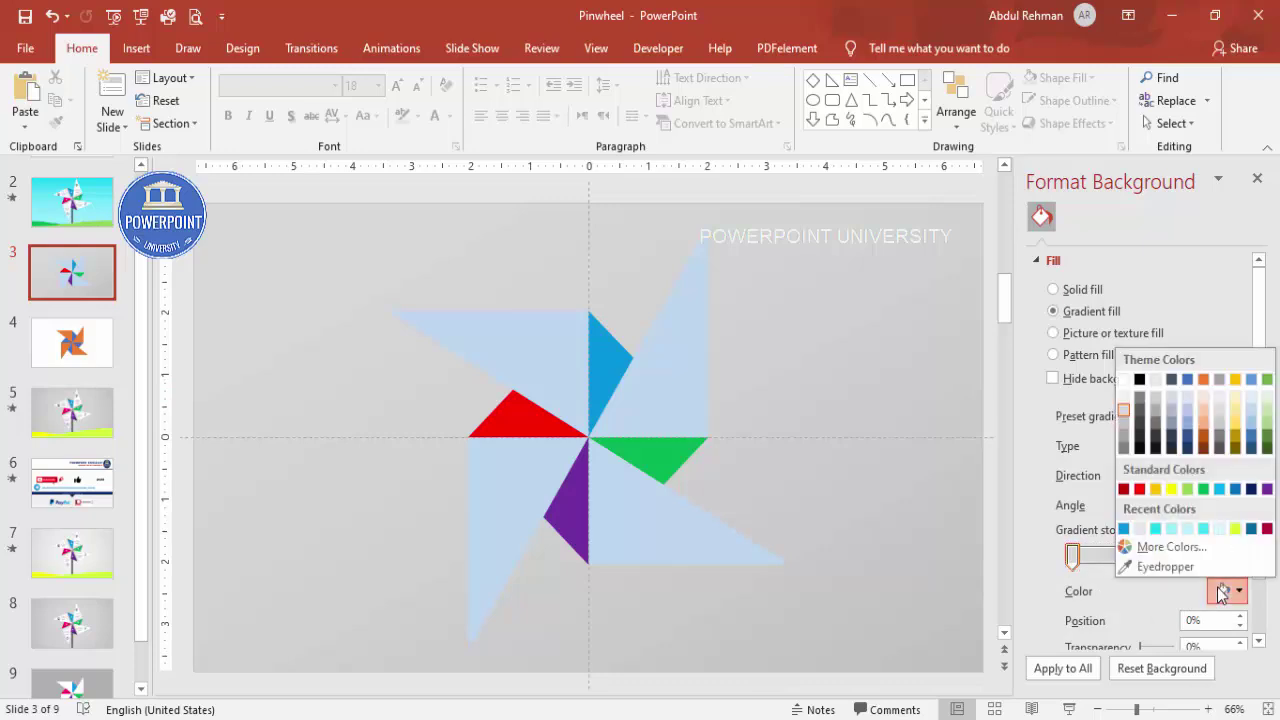
pyautogui.click(1172, 530)
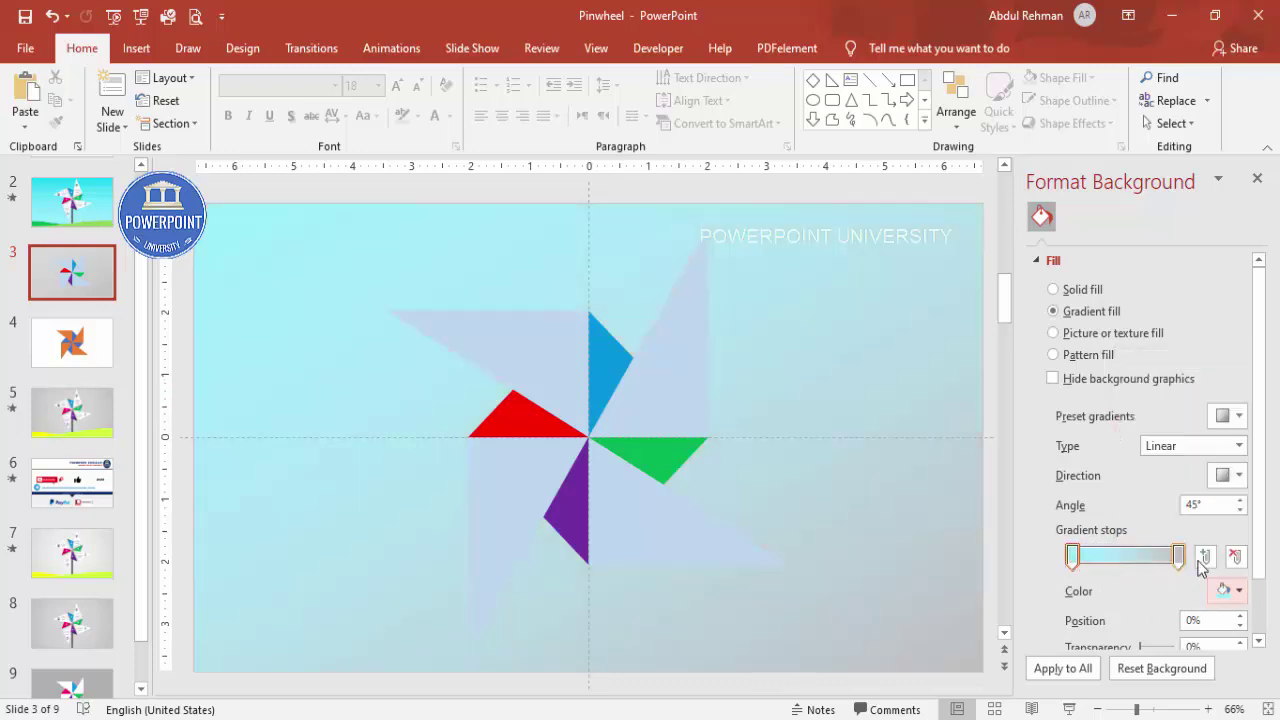
pyautogui.click(1175, 556)
pyautogui.click(1237, 600)
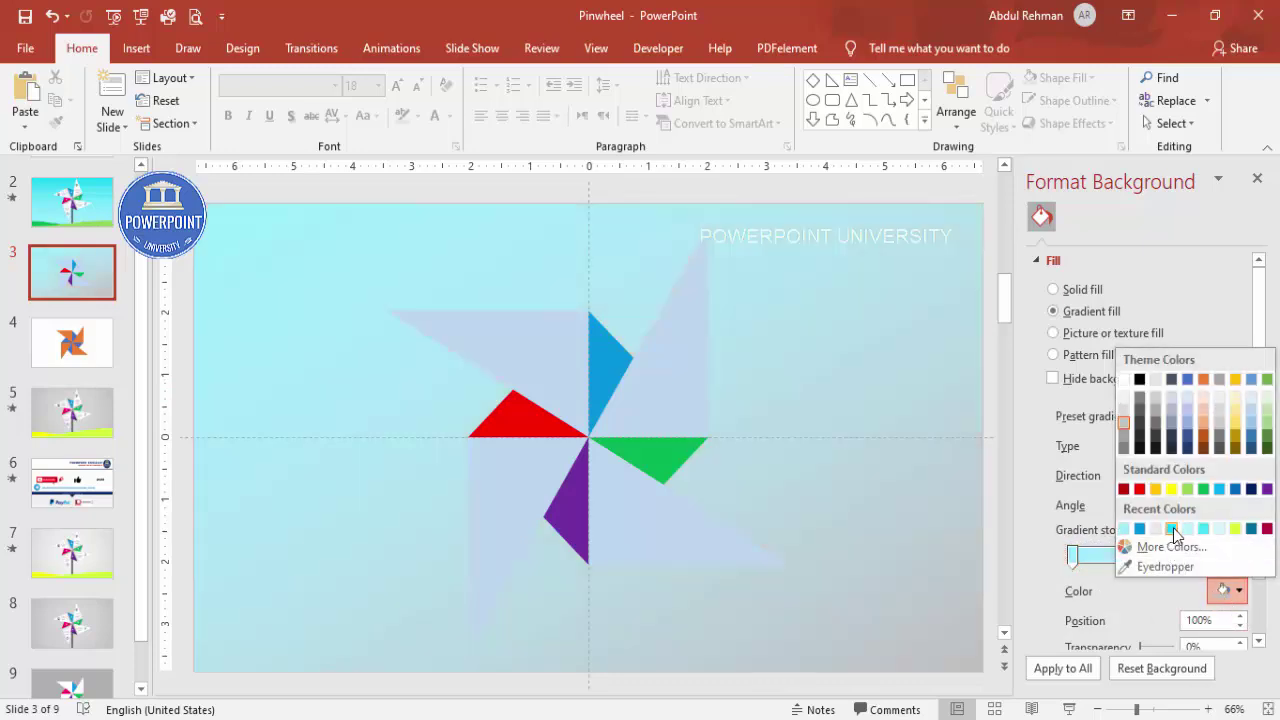
pyautogui.click(1172, 530)
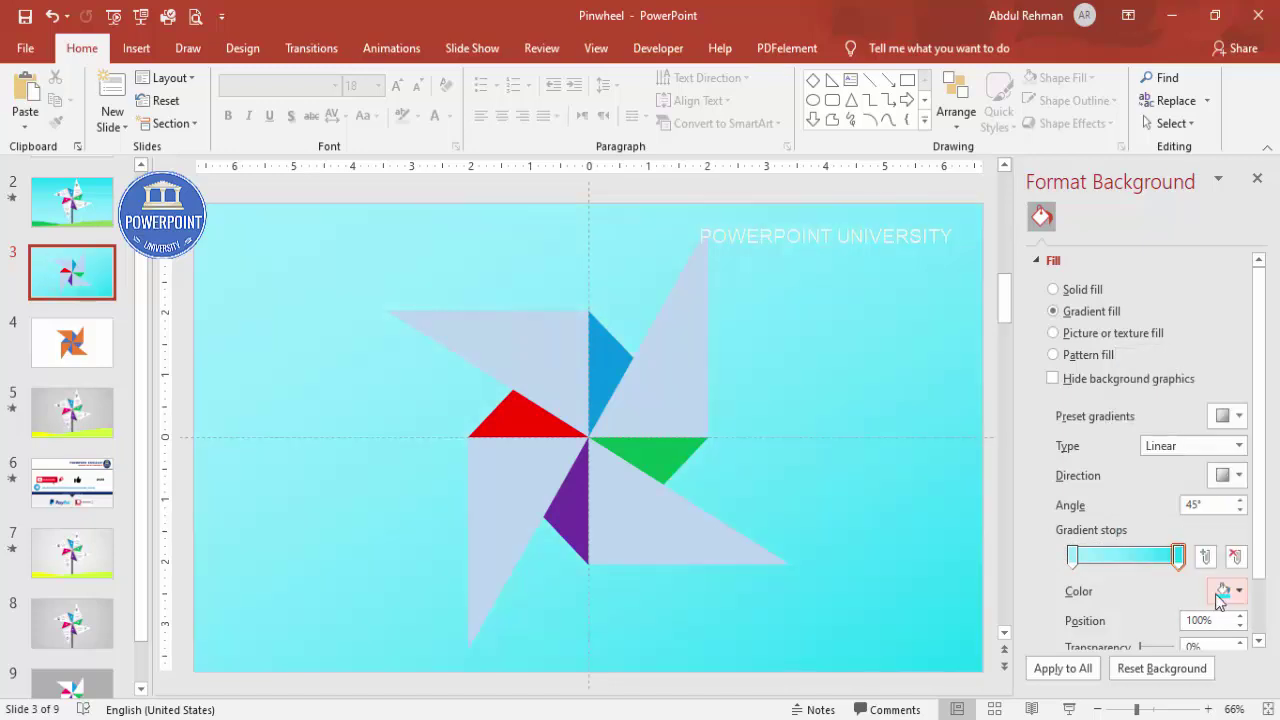
pyautogui.click(1224, 480)
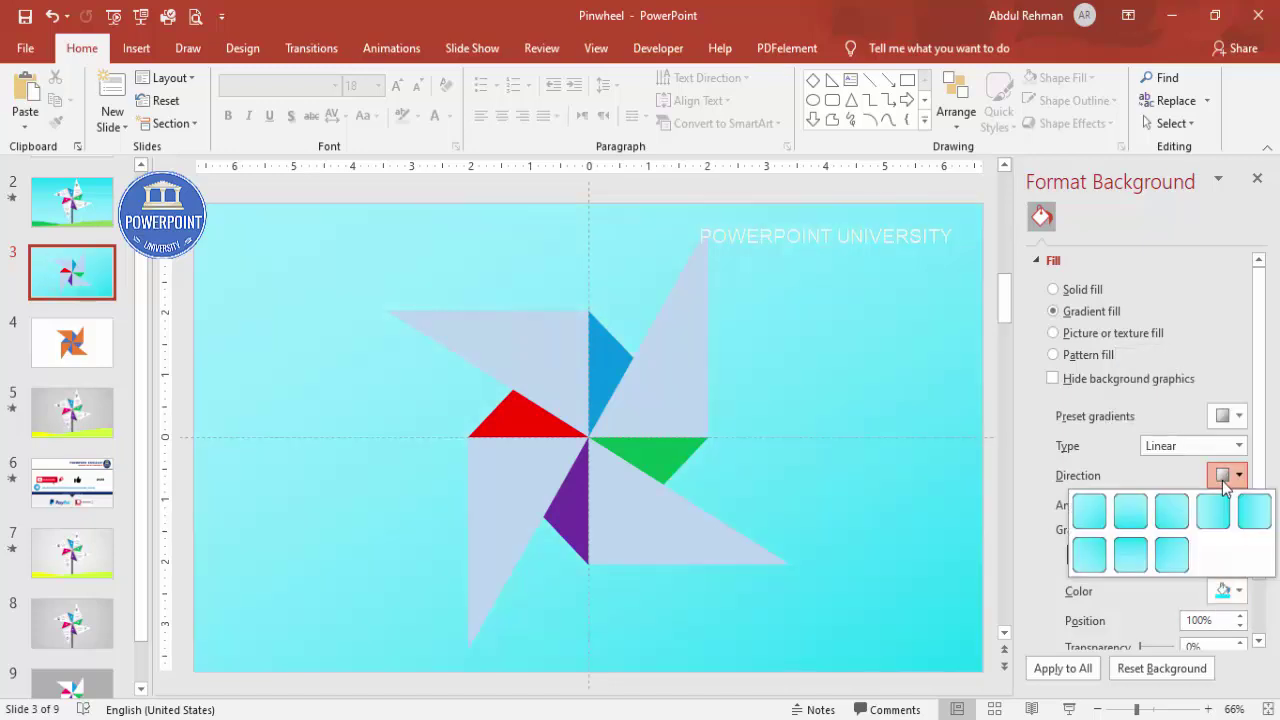
pyautogui.click(1131, 556)
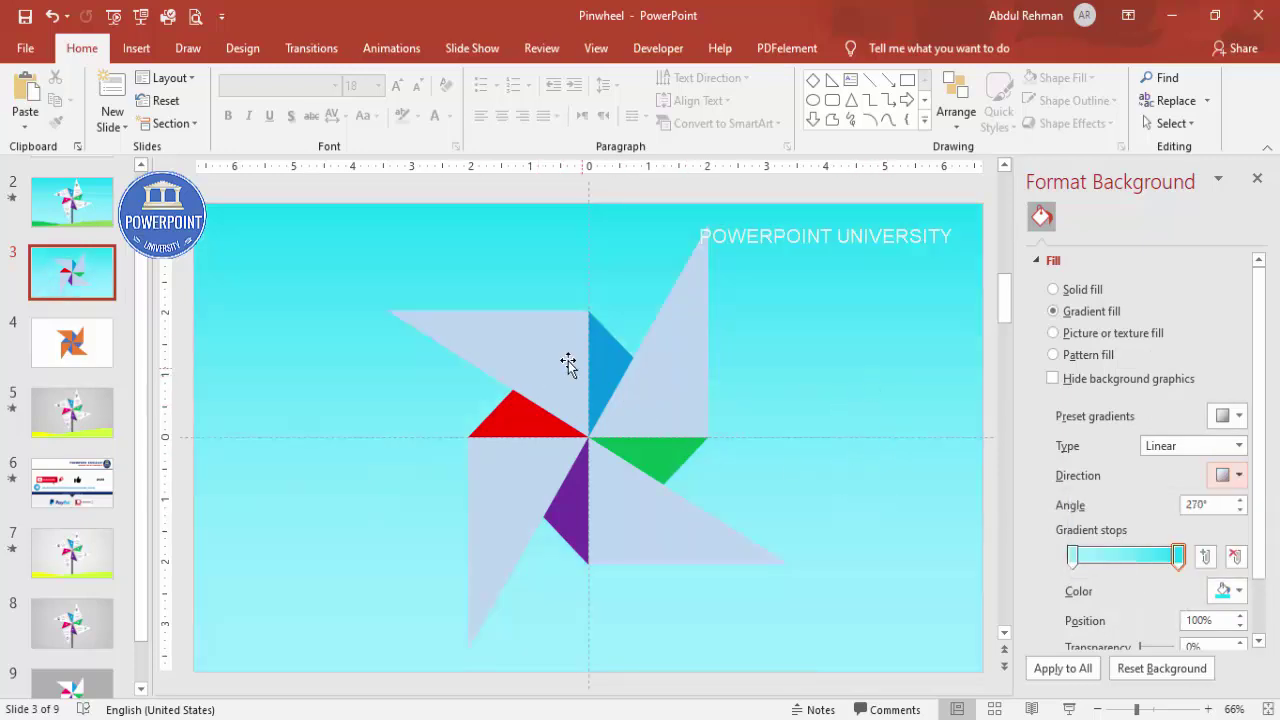
pyautogui.click(527, 338)
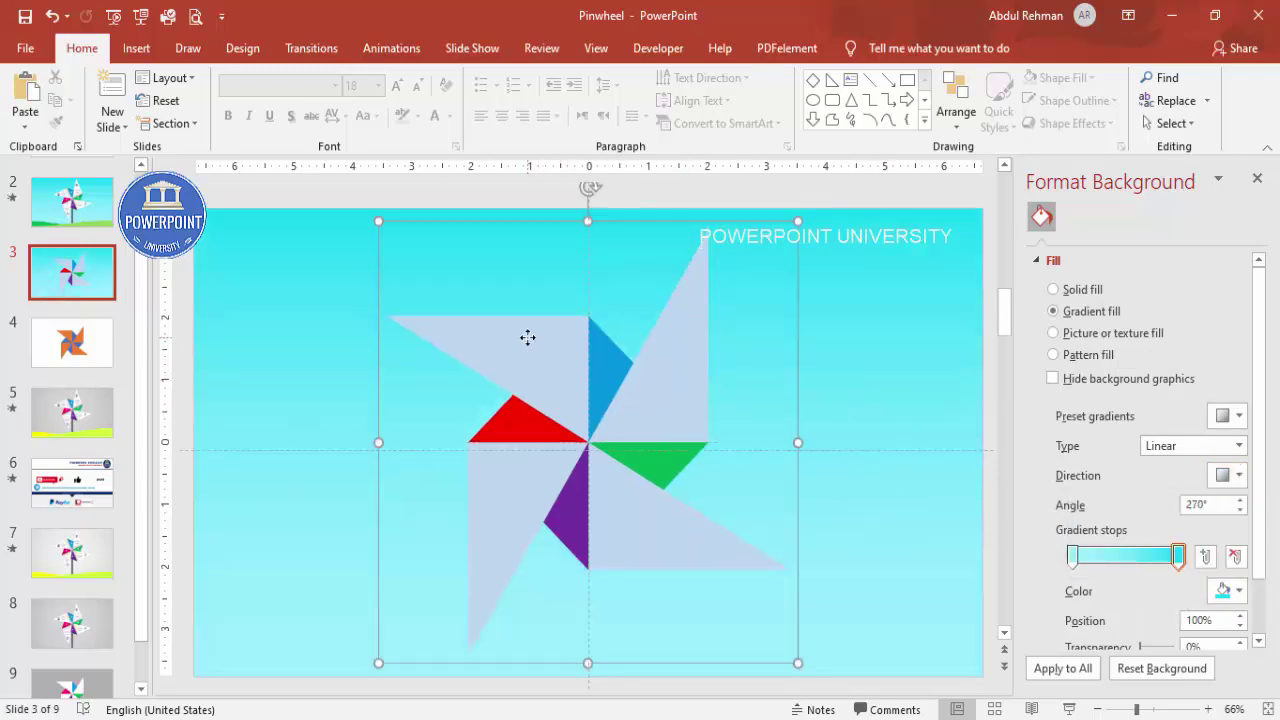
# Ungroup the pinwheel into its separate shapes.
pyautogui.rightClick(686, 323)
pyautogui.moveTo(800, 453)
pyautogui.click(880, 487)
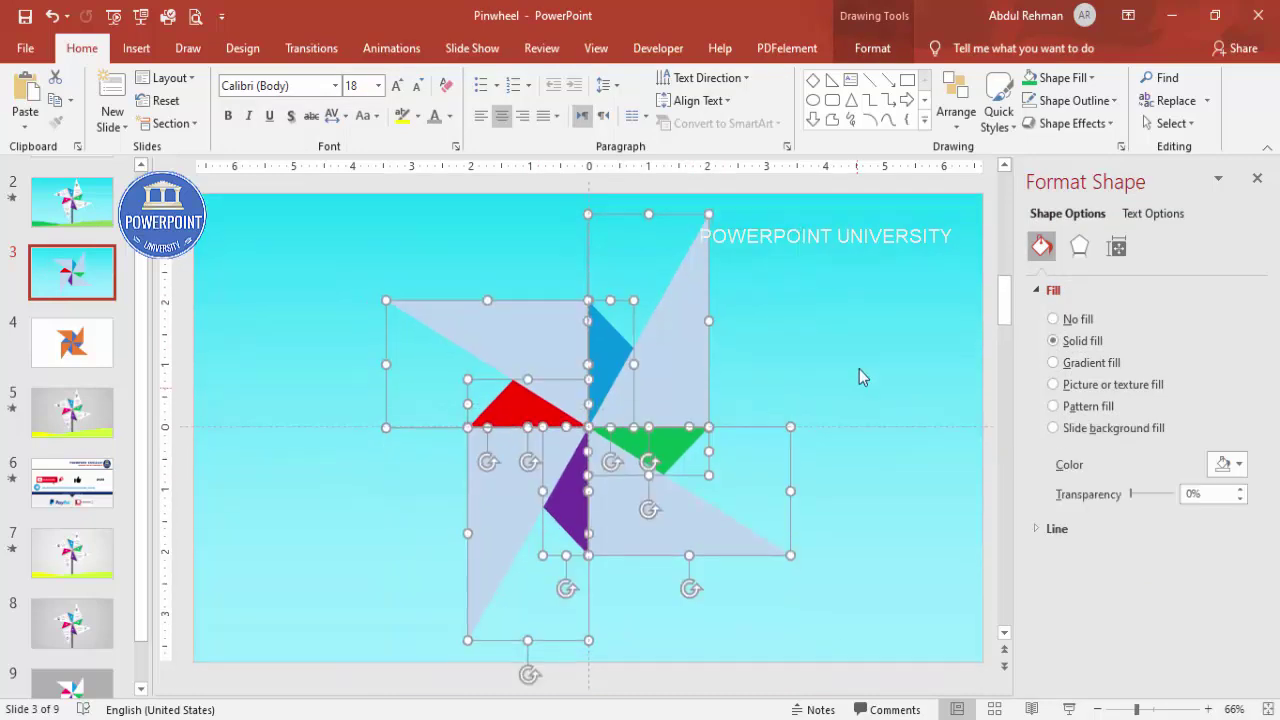
pyautogui.click(859, 369)
# Select the four large blades and fill them with white.
pyautogui.click(541, 343)
pyautogui.keyDown('shift'); pyautogui.click(663, 351); pyautogui.keyUp('shift')
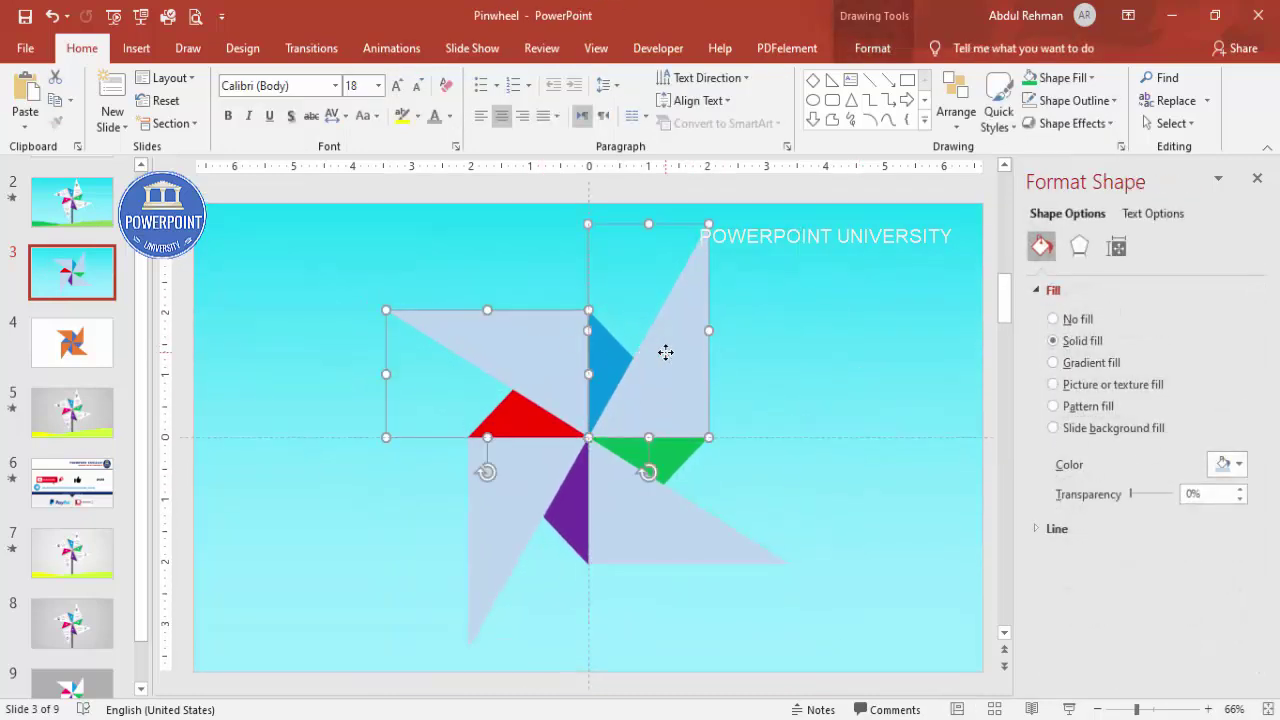
pyautogui.keyDown('shift'); pyautogui.click(669, 531); pyautogui.keyUp('shift')
pyautogui.keyDown('shift'); pyautogui.click(491, 523); pyautogui.keyUp('shift')
pyautogui.scroll(-1, 428, 400)
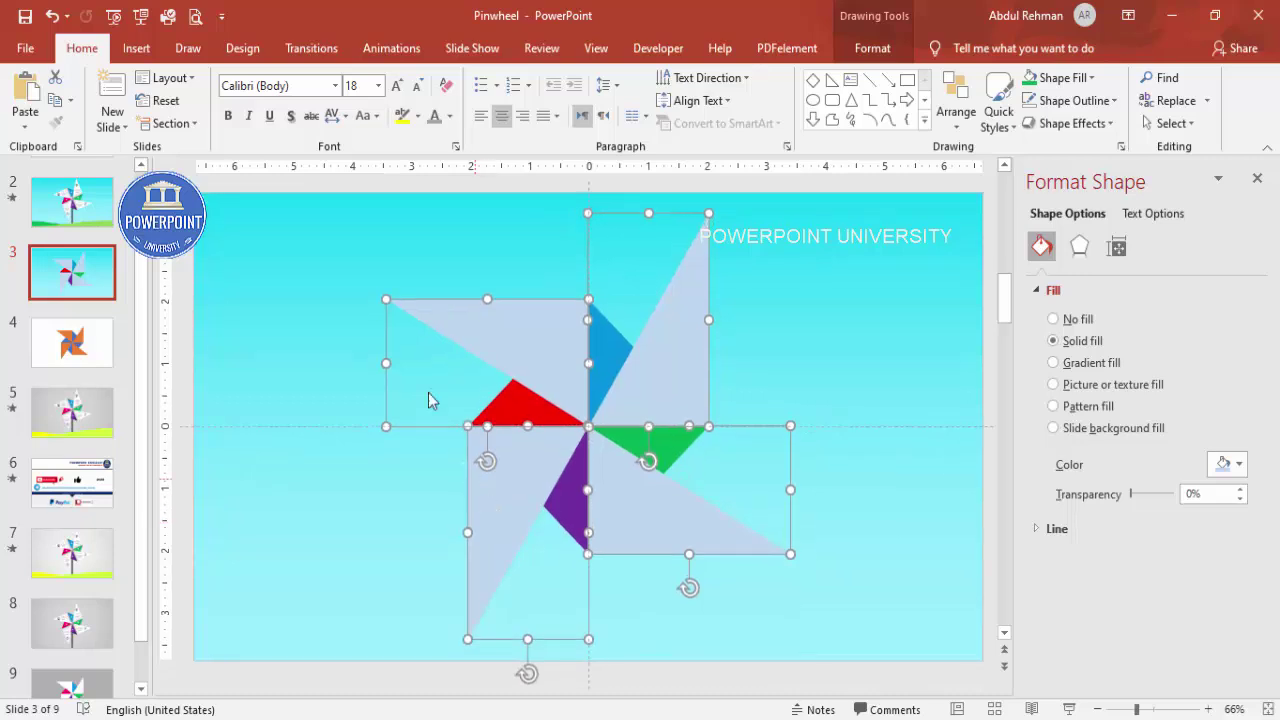
pyautogui.click(872, 48)
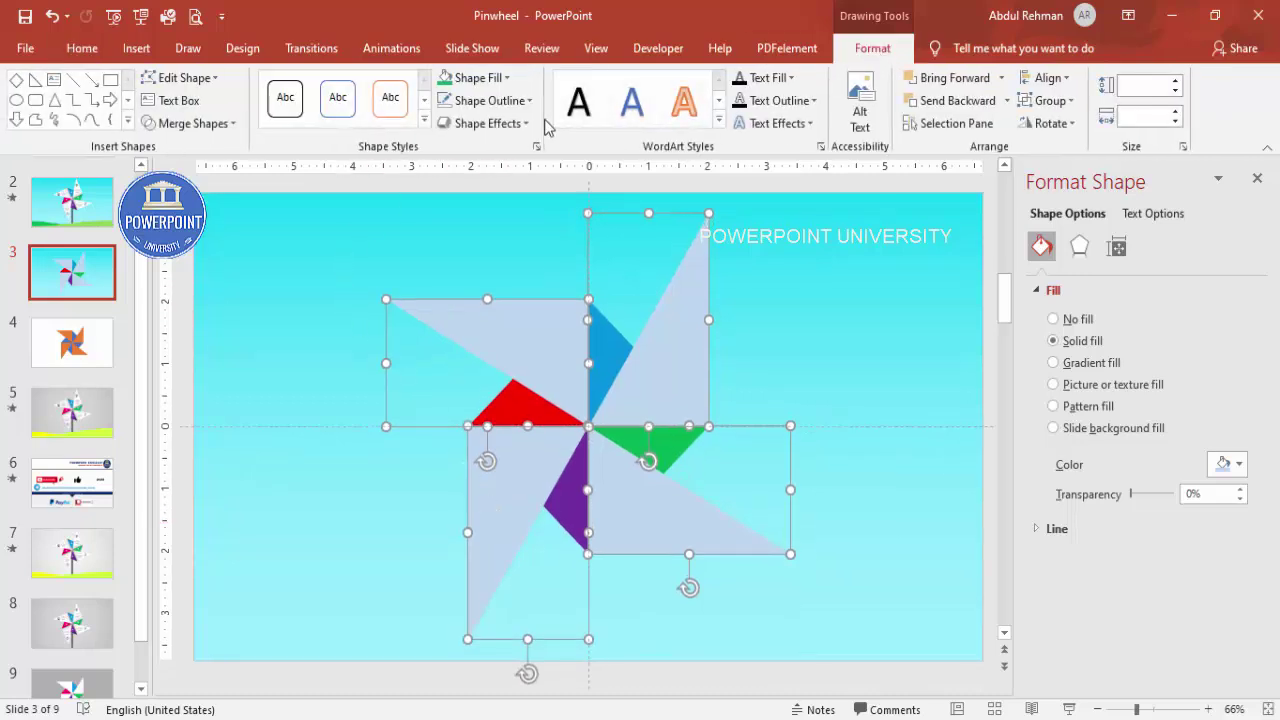
pyautogui.click(470, 78)
pyautogui.click(444, 122)
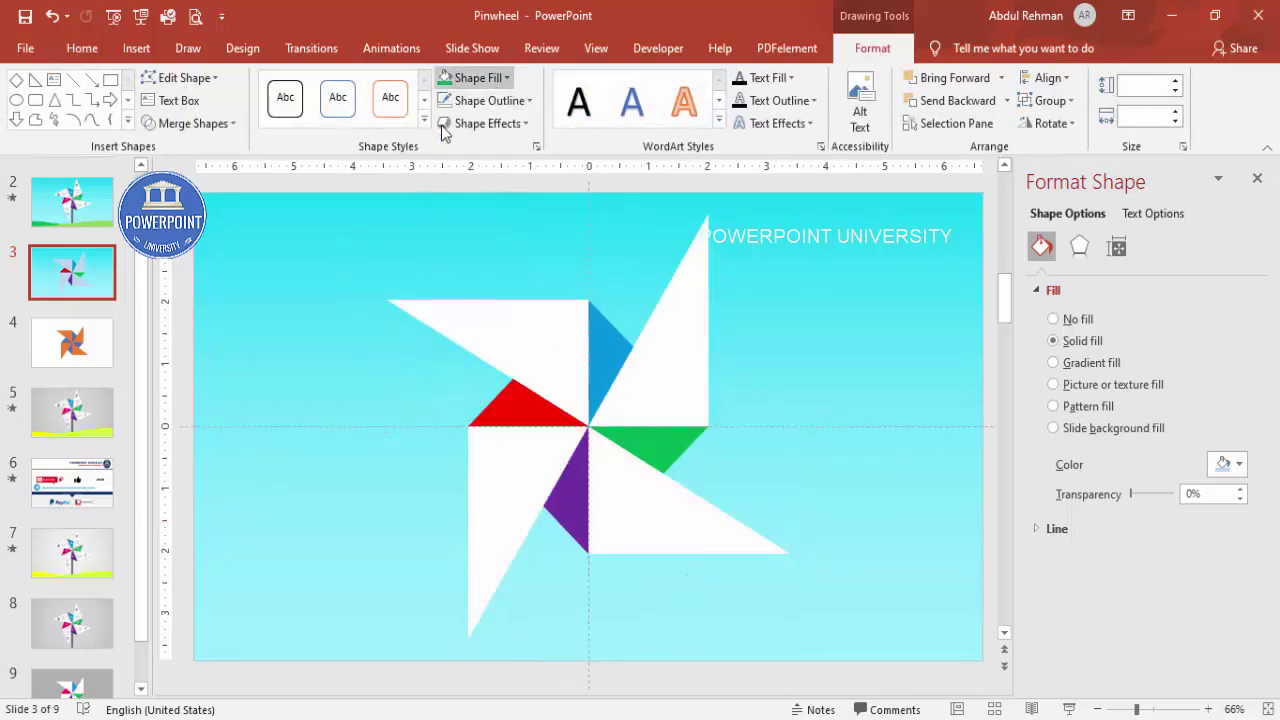
pyautogui.click(742, 330)
pyautogui.scroll(1, 742, 330)
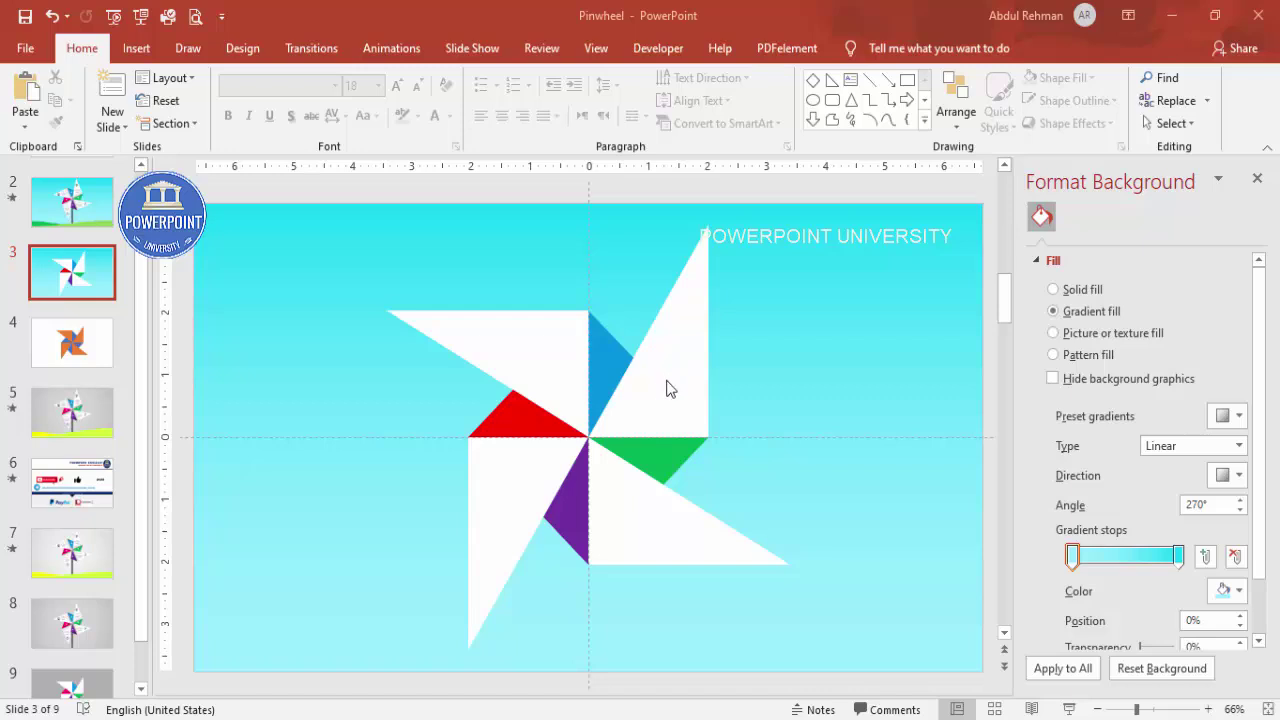
# Draw a small oval at the pinwheel centre with no outline and grey fill.
pyautogui.click(137, 48)
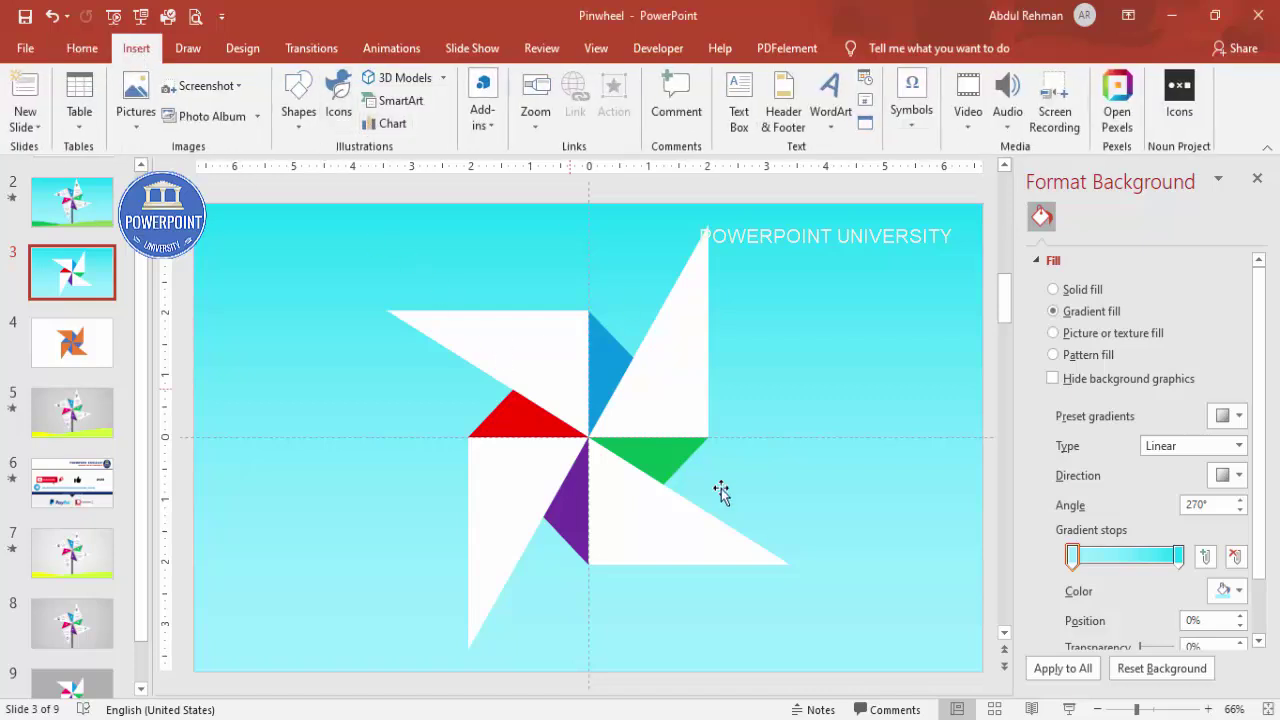
pyautogui.click(299, 130)
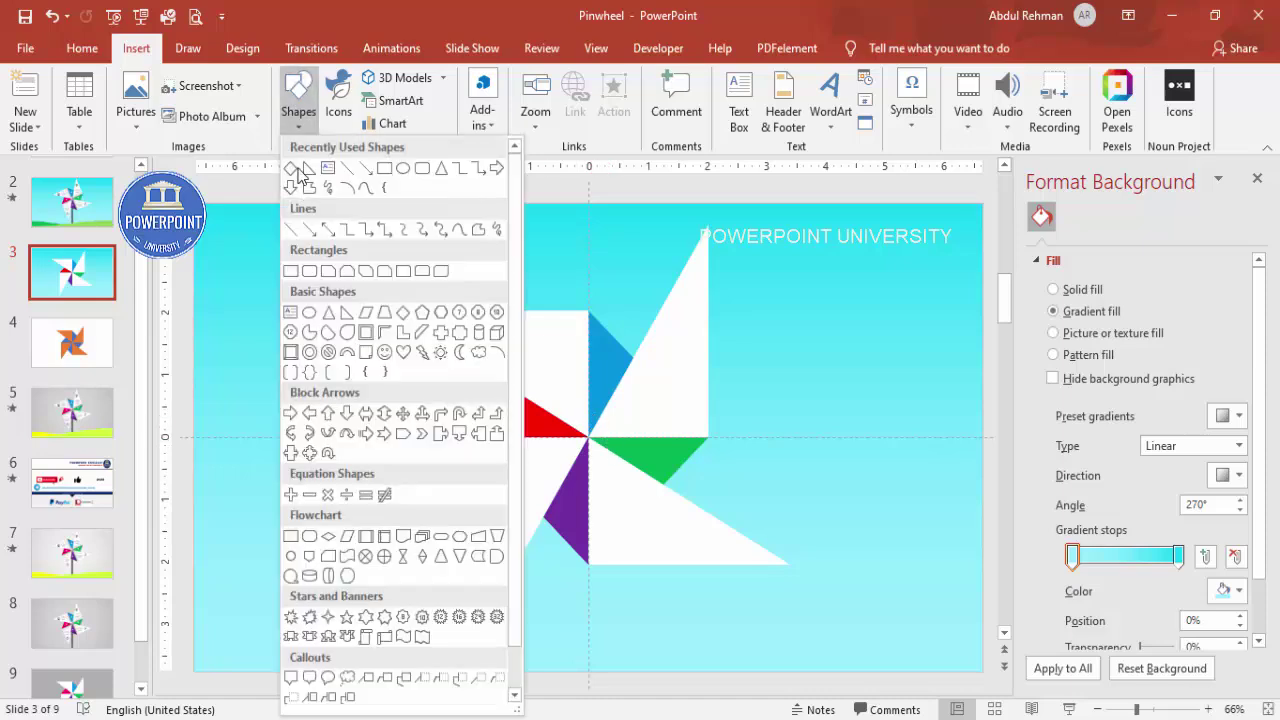
pyautogui.click(310, 313)
pyautogui.moveTo(598, 460); pyautogui.dragTo(599, 460)
pyautogui.click(490, 100)
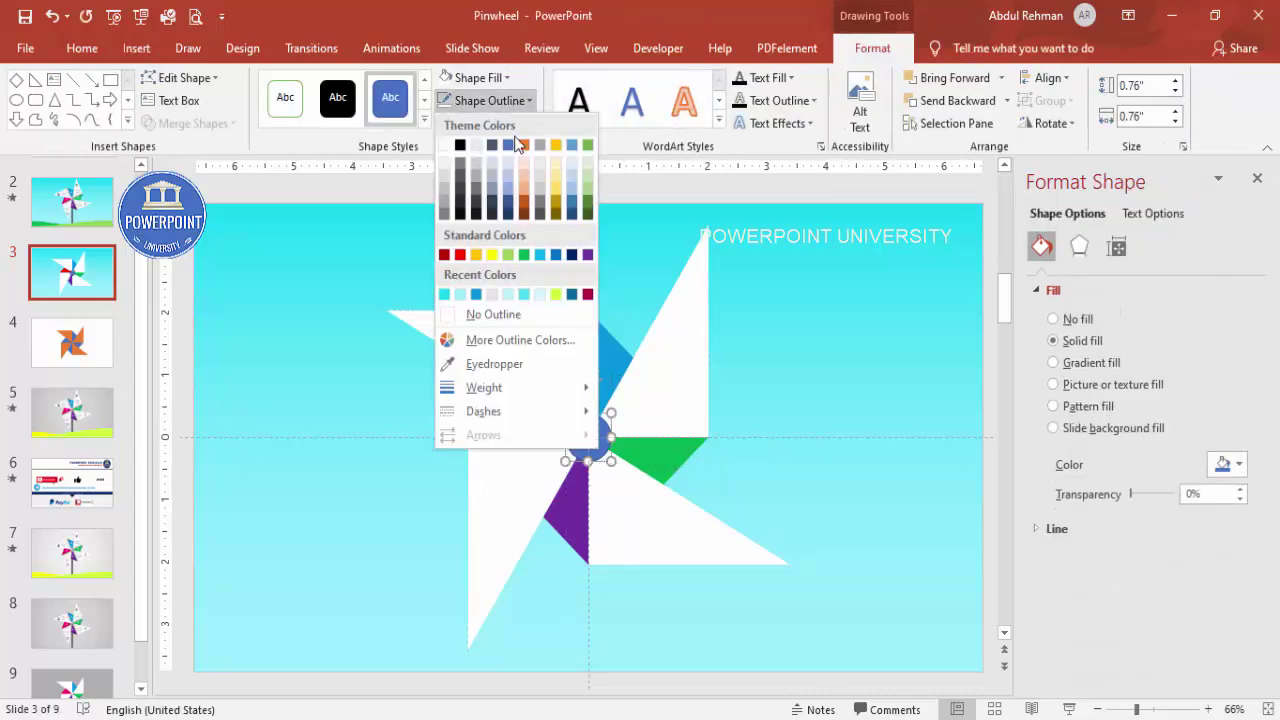
pyautogui.click(517, 313)
pyautogui.click(468, 77)
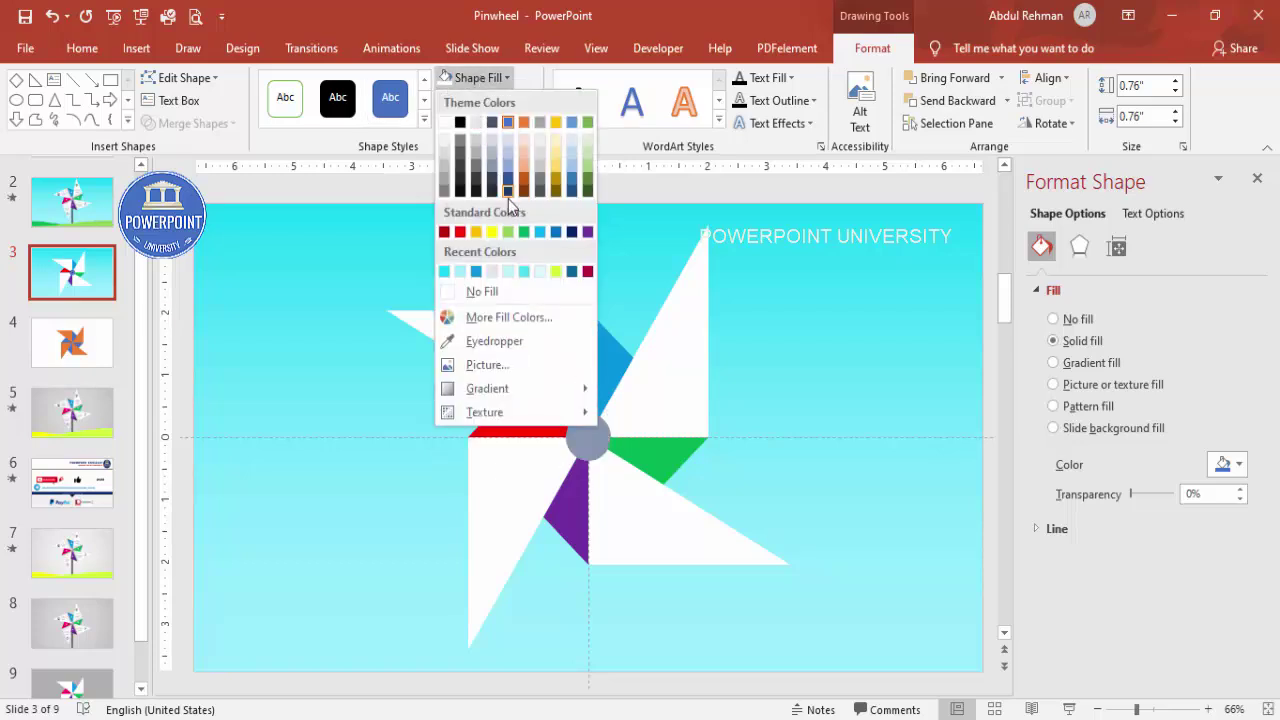
pyautogui.click(445, 182)
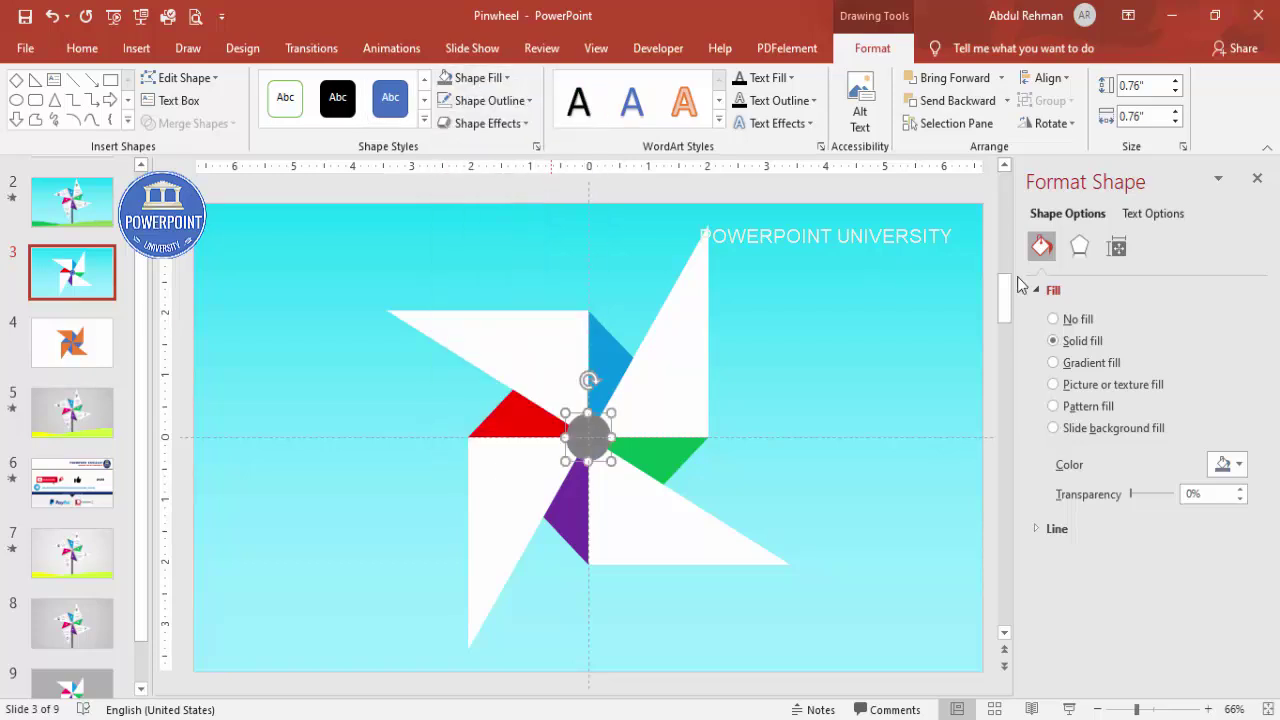
# Give the circle an Angle top bevel widened to 15 pt.
pyautogui.click(1078, 246)
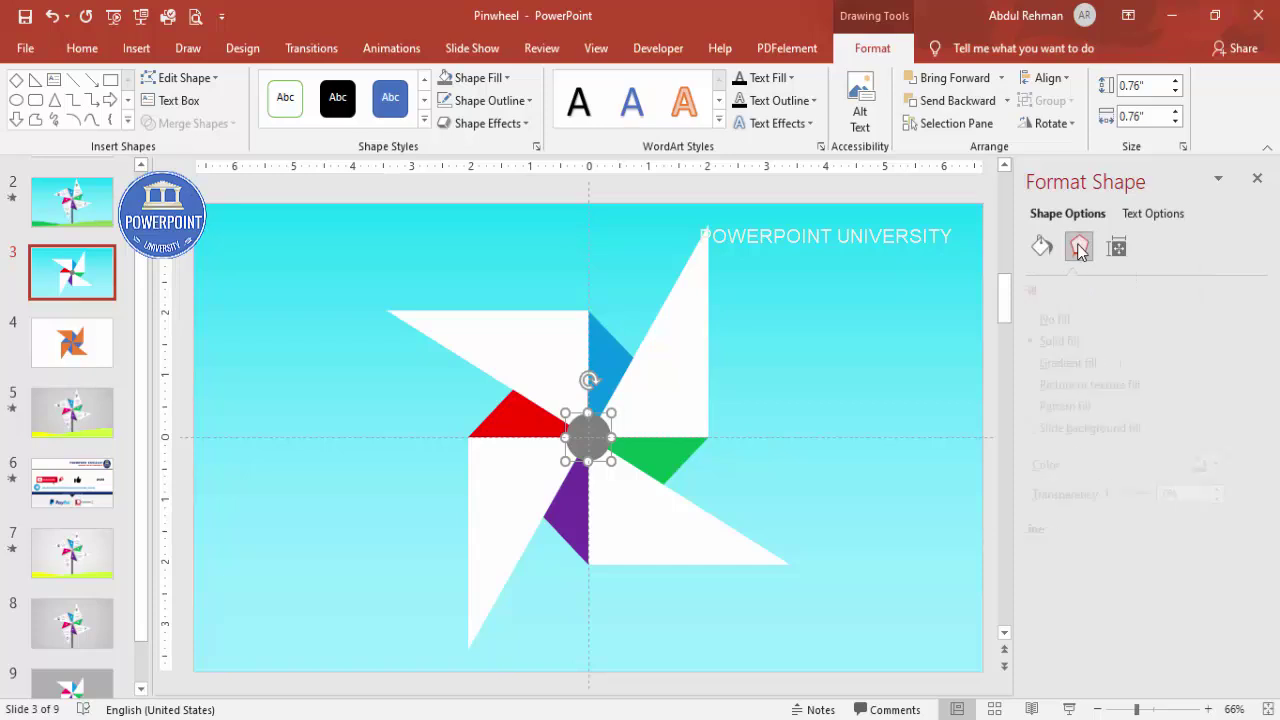
pyautogui.click(1080, 393)
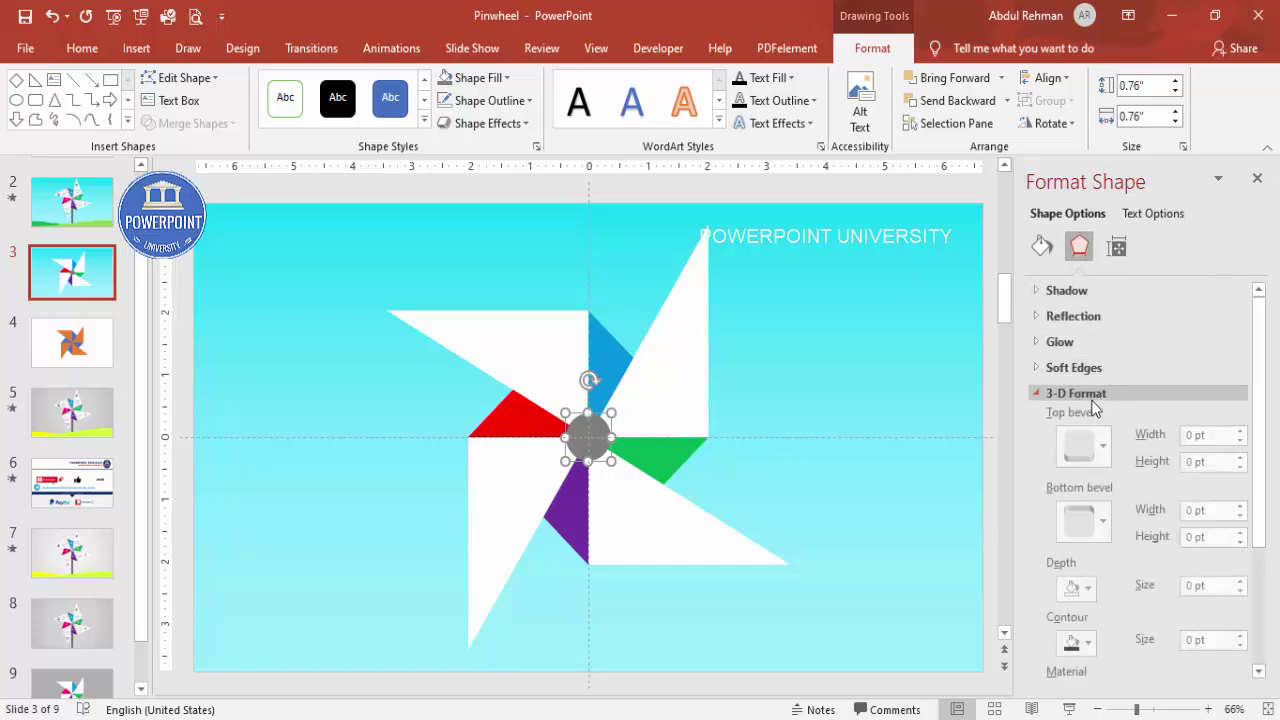
pyautogui.click(1090, 450)
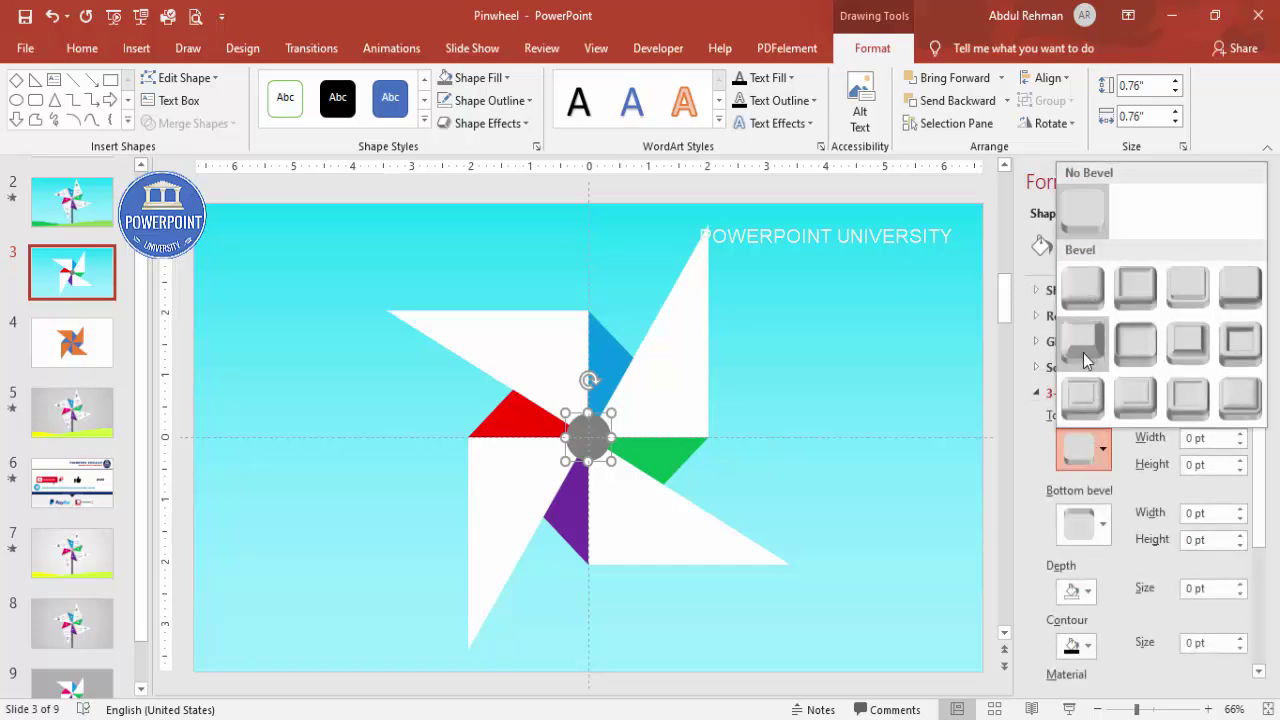
pyautogui.click(1085, 343)
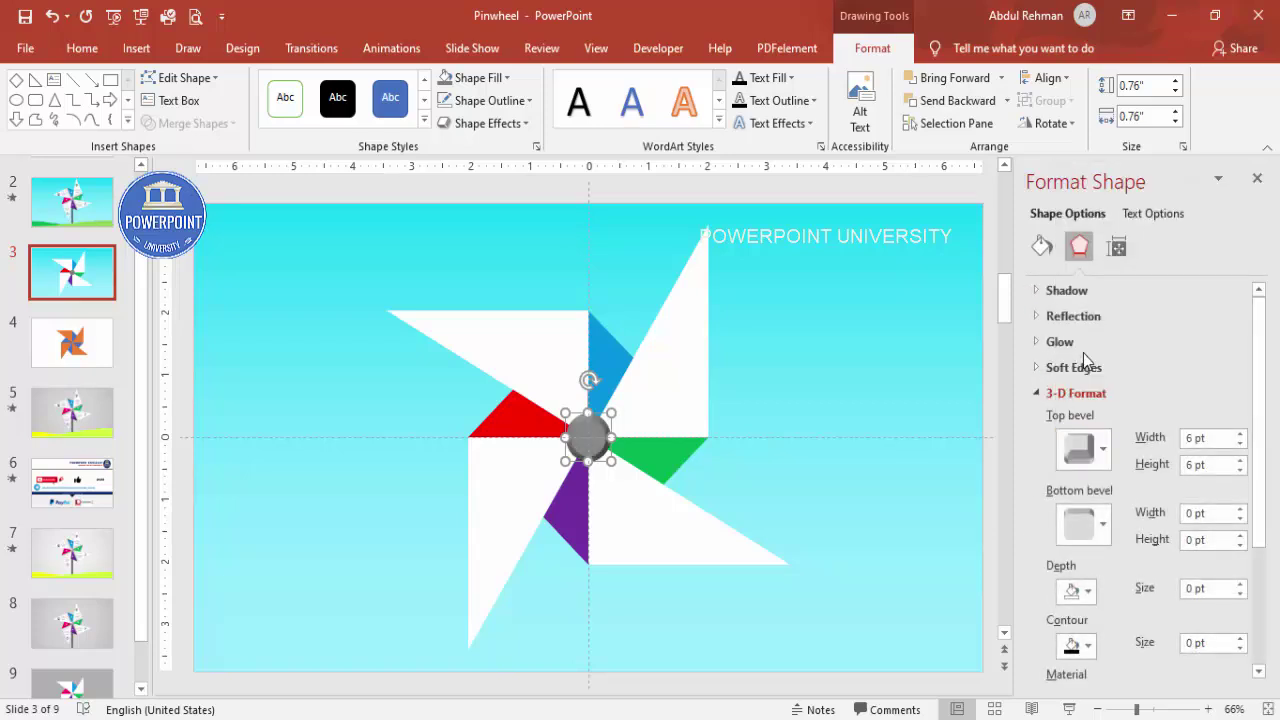
pyautogui.click(1239, 443)
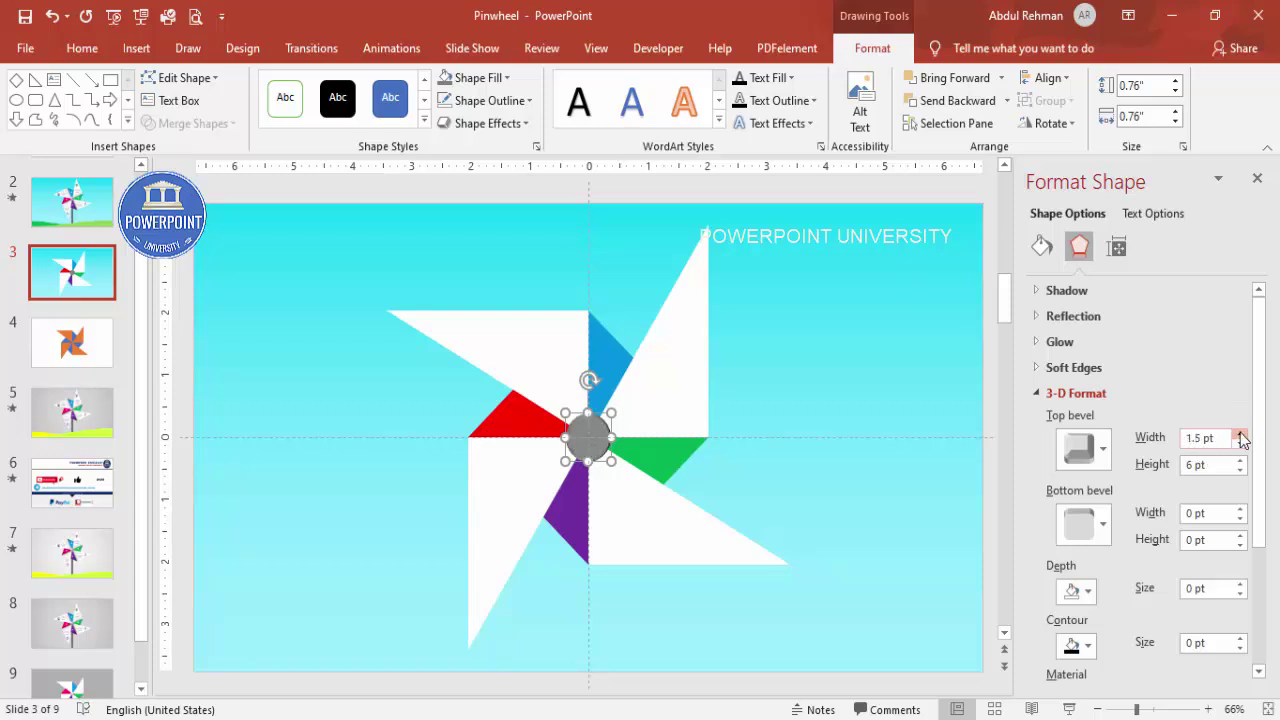
pyautogui.click(1240, 434)
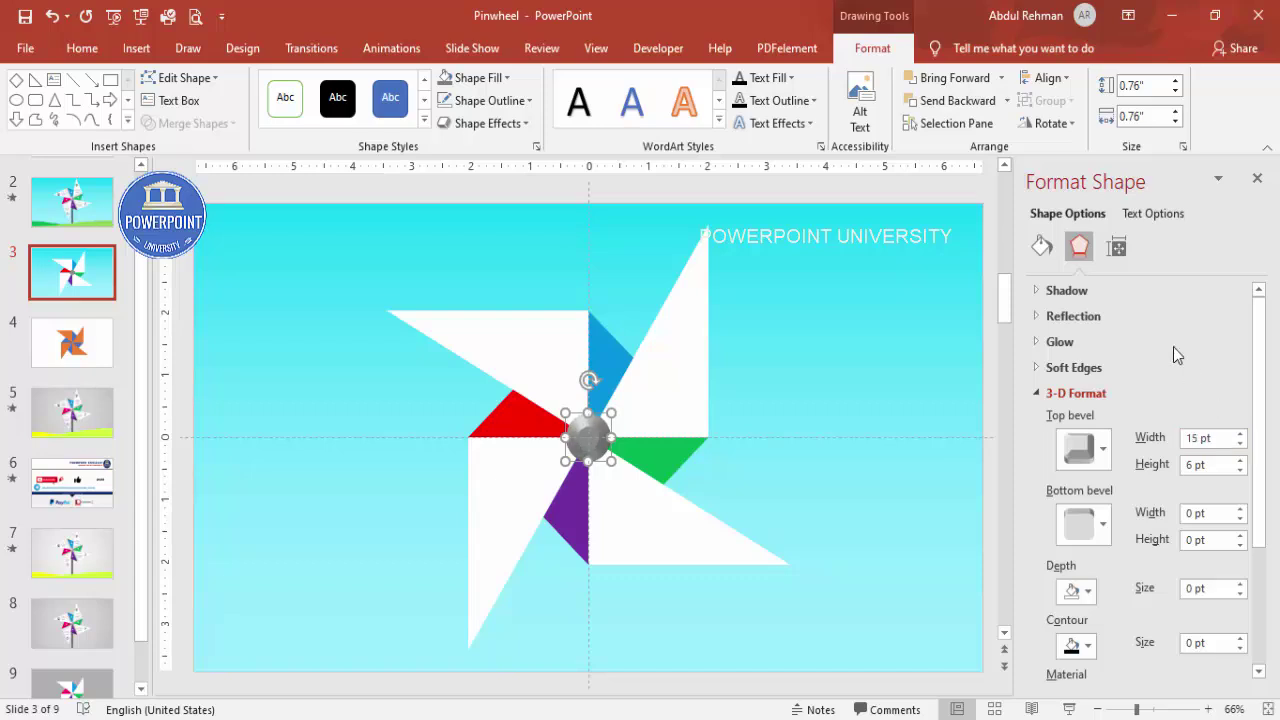
# Add an Offset Bottom Right shadow to the circle.
pyautogui.click(1120, 292)
pyautogui.click(1224, 317)
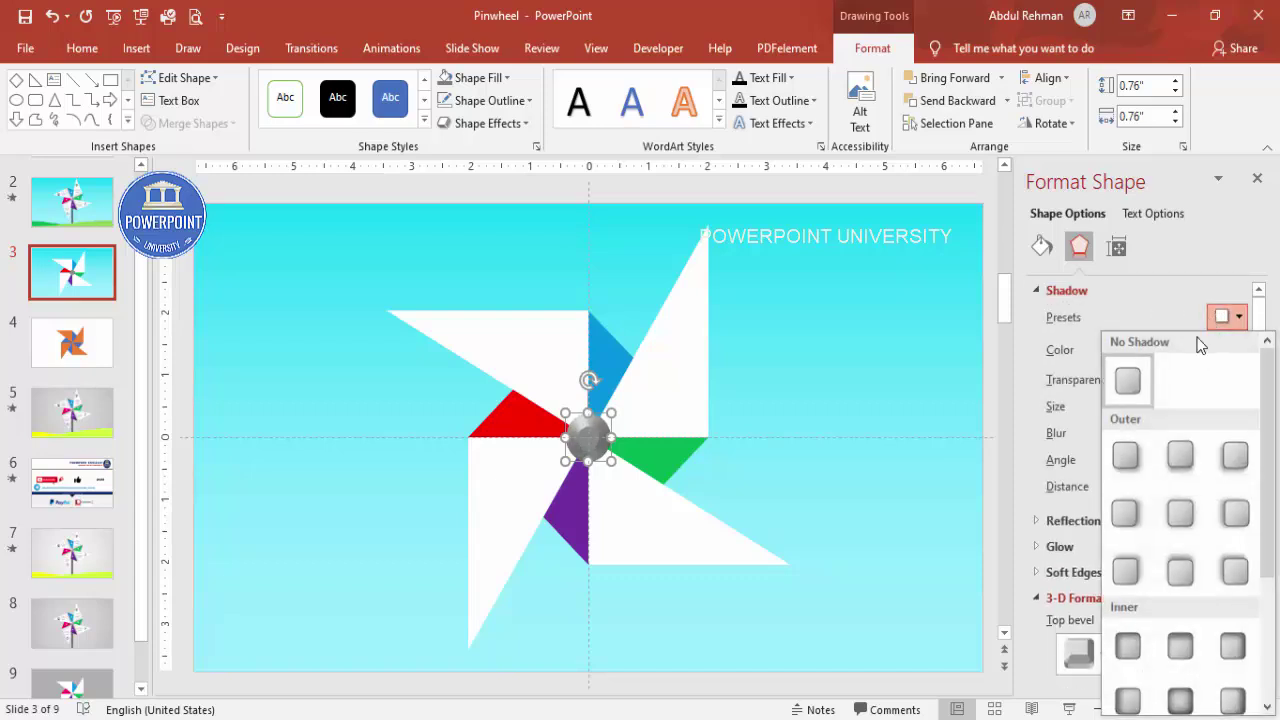
pyautogui.click(1131, 459)
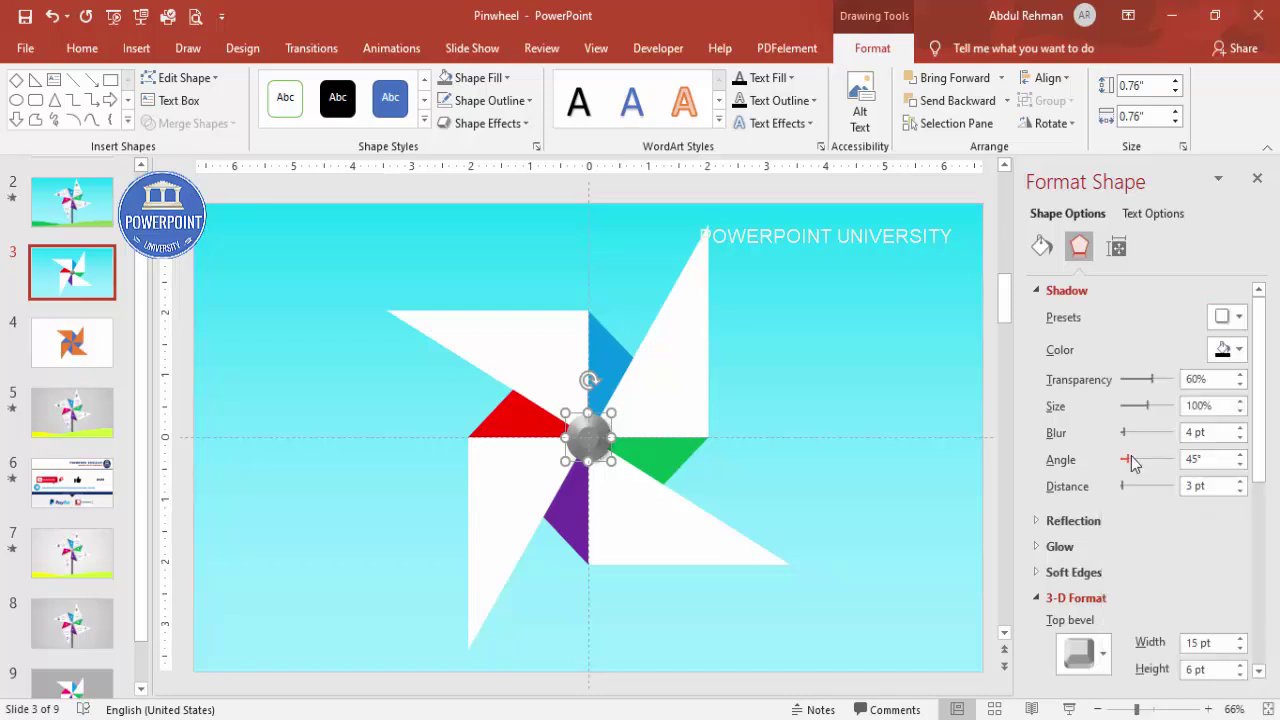
pyautogui.click(876, 362)
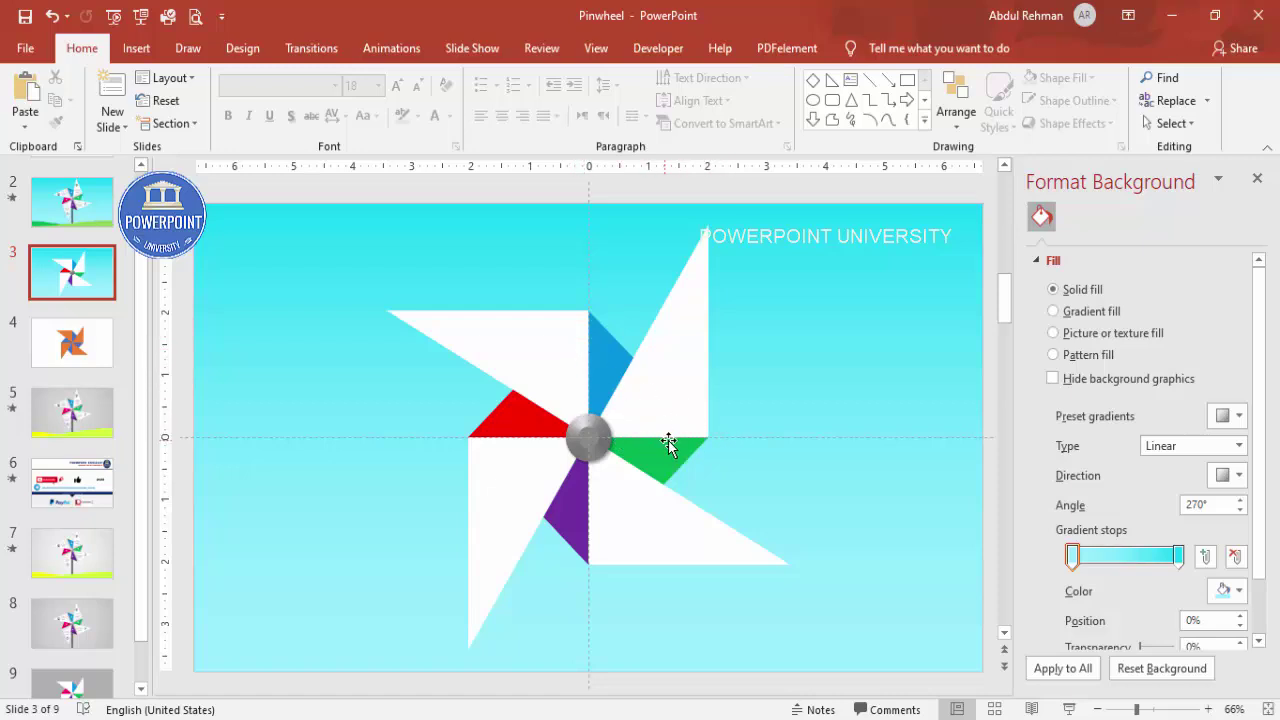
# Draw an outline-free black oval along the blue fold's edge at 60% transparency.
pyautogui.click(128, 59)
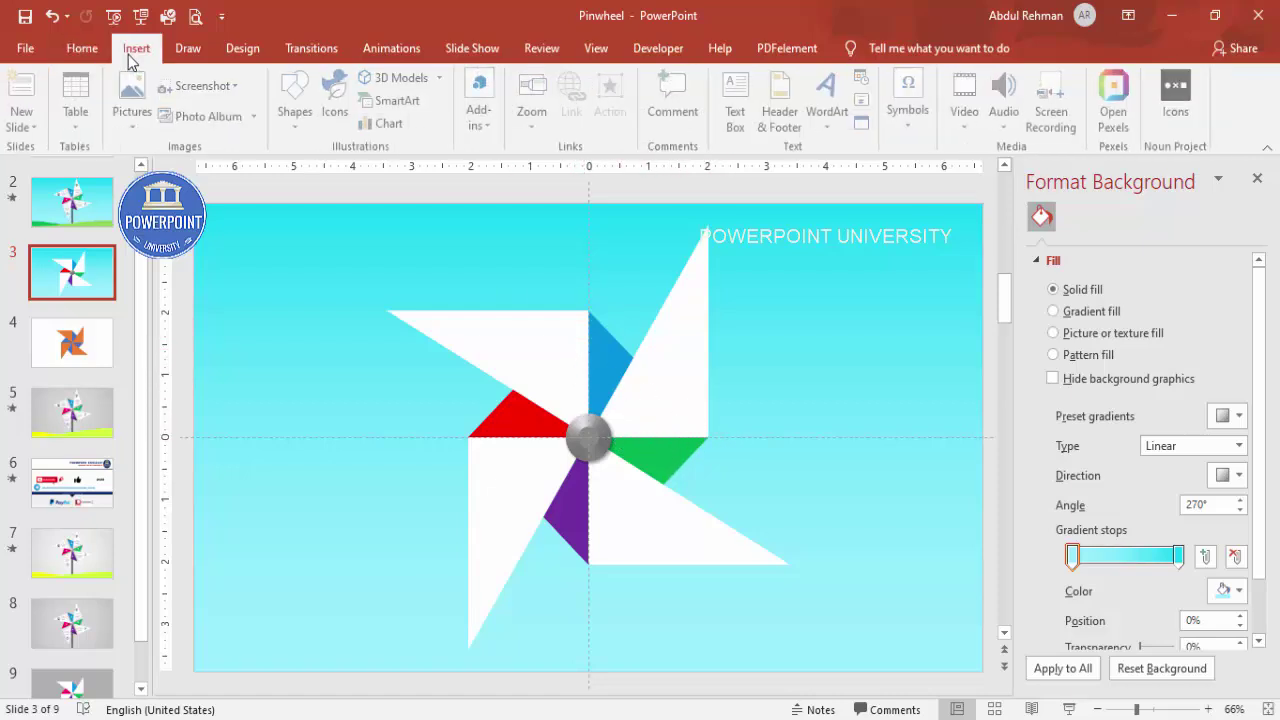
pyautogui.click(295, 100)
pyautogui.click(311, 312)
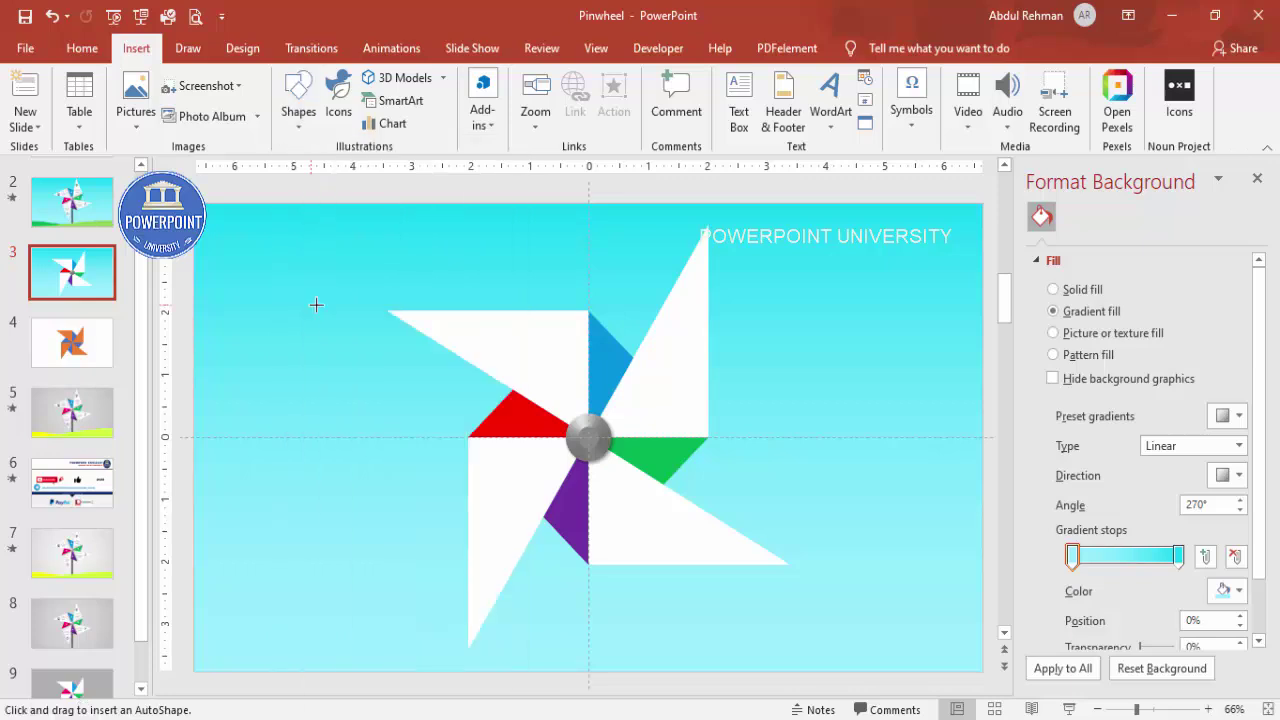
pyautogui.moveTo(577, 312); pyautogui.dragTo(599, 414)
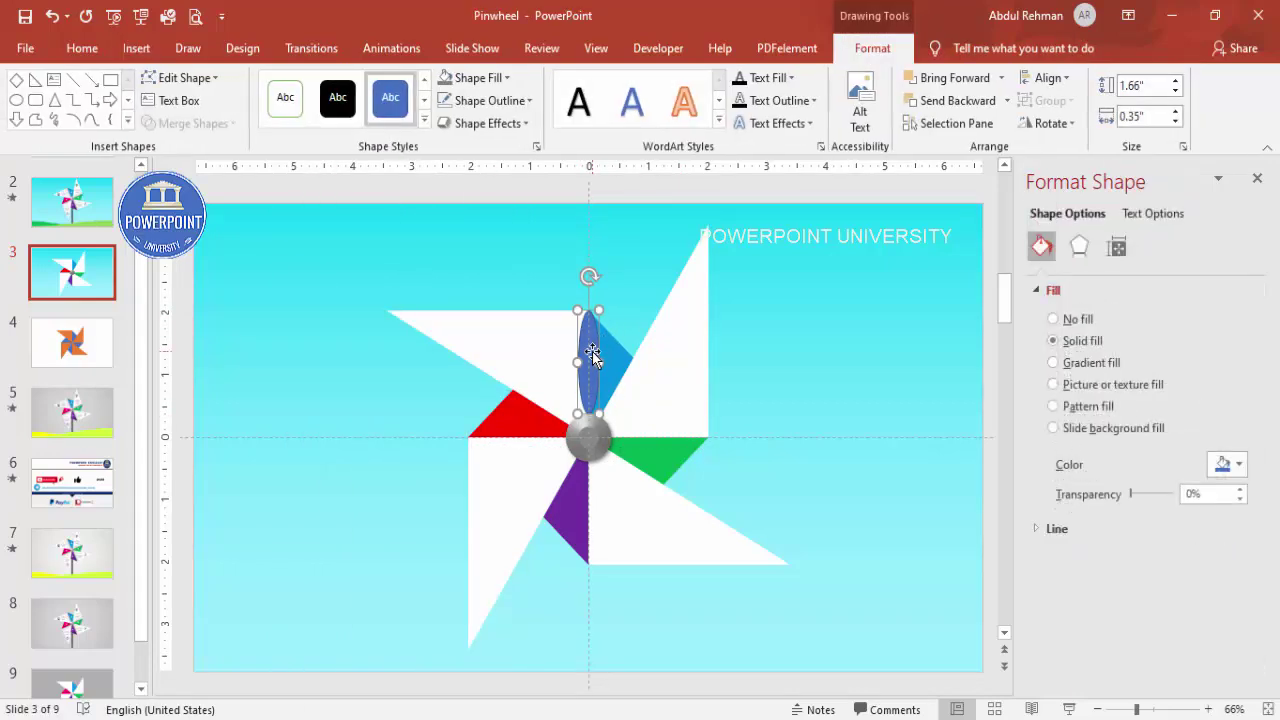
pyautogui.moveTo(592, 355); pyautogui.dragTo(594, 356)
pyautogui.click(514, 101)
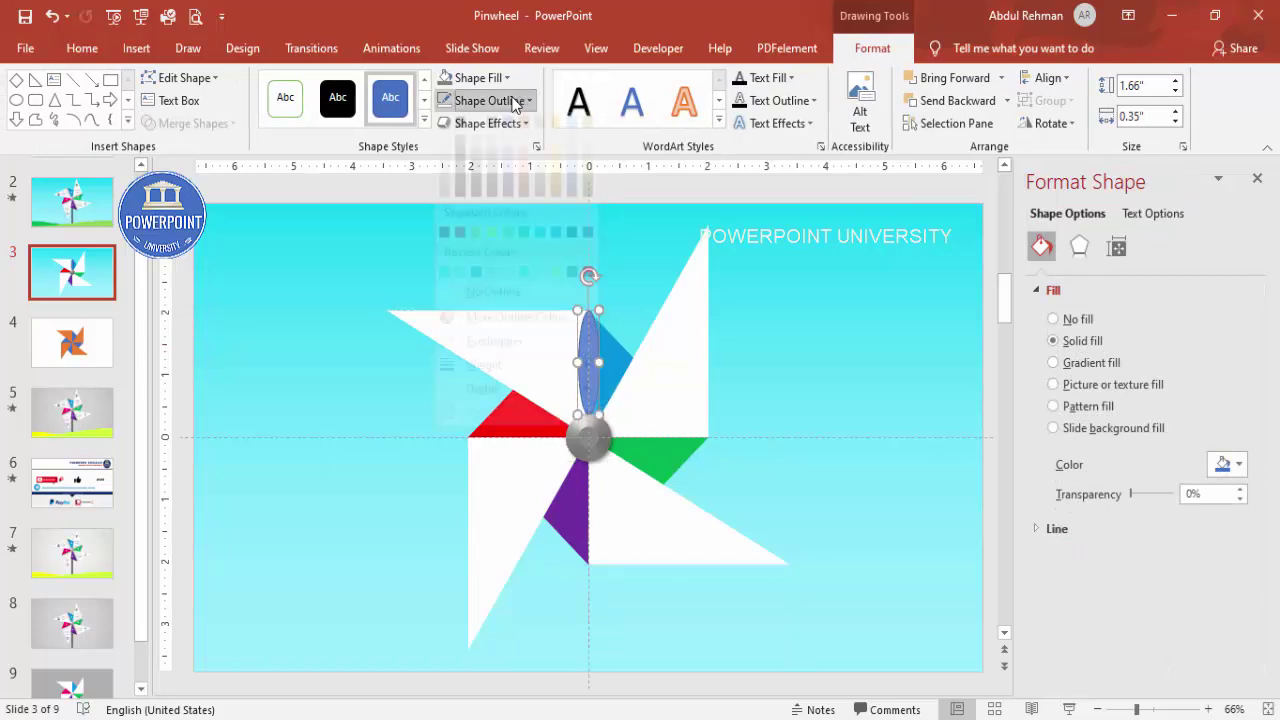
pyautogui.click(498, 314)
pyautogui.click(480, 78)
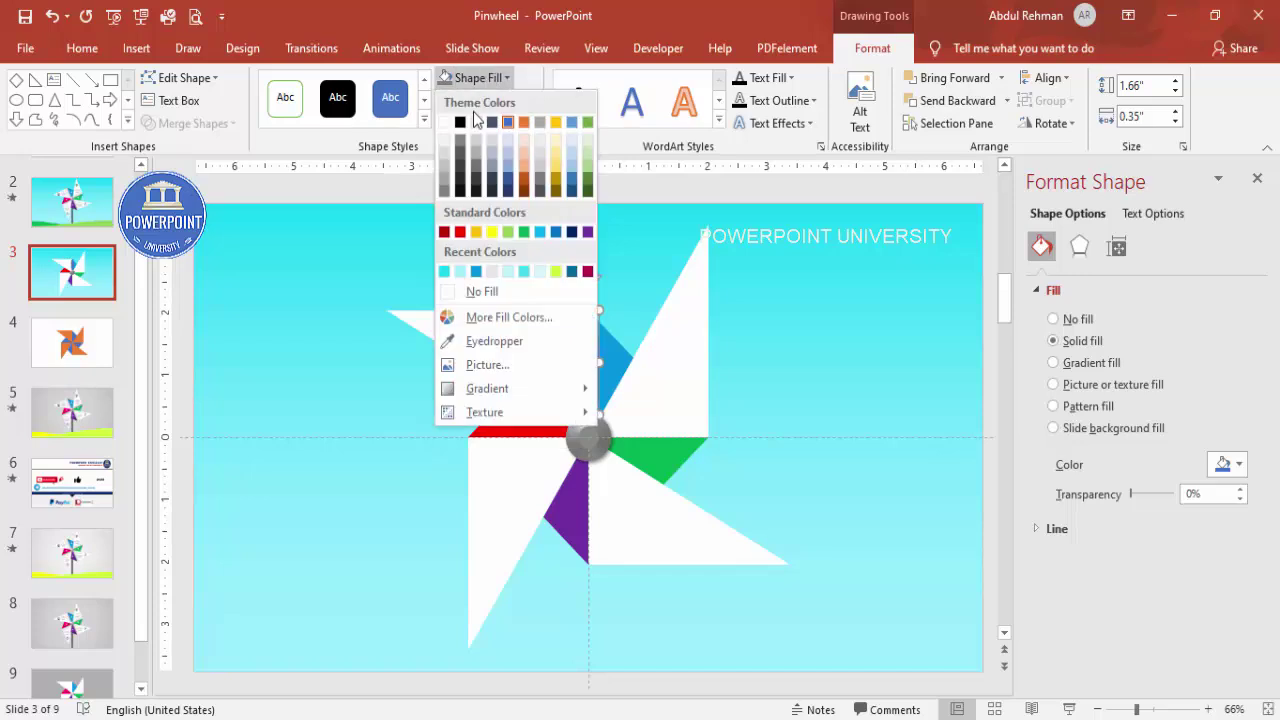
pyautogui.click(460, 122)
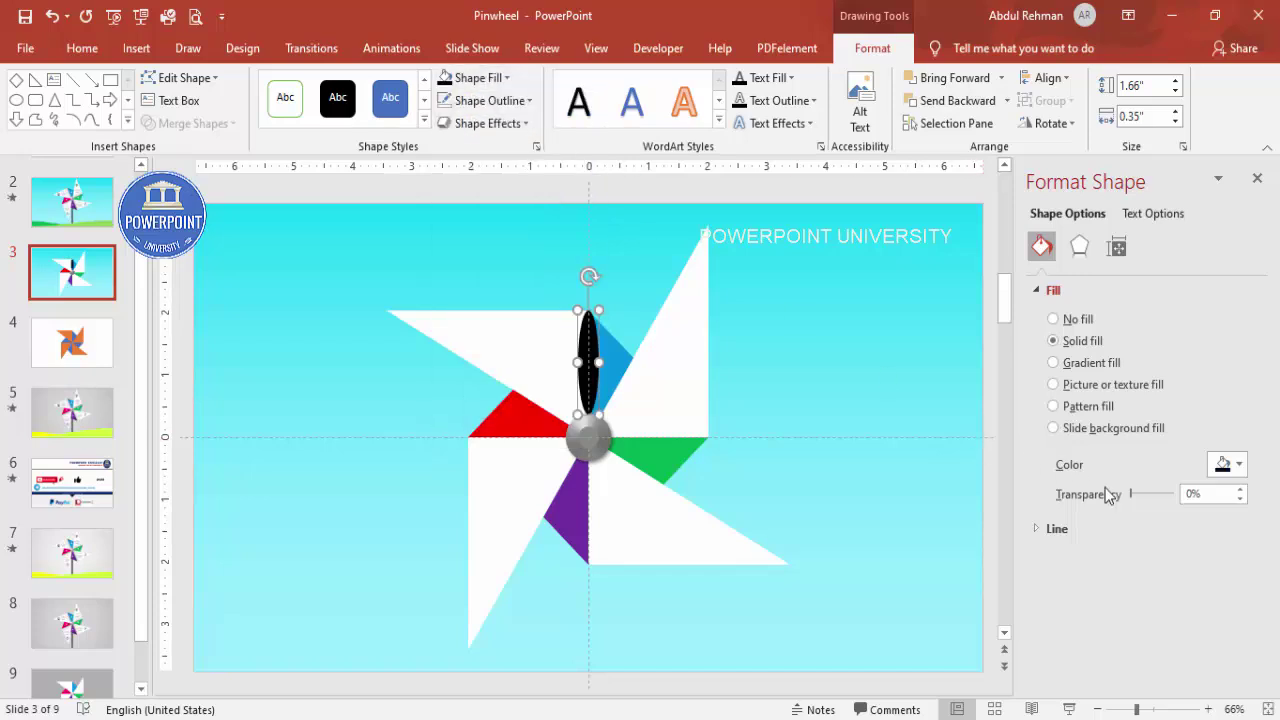
pyautogui.moveTo(1131, 494); pyautogui.dragTo(1156, 494)
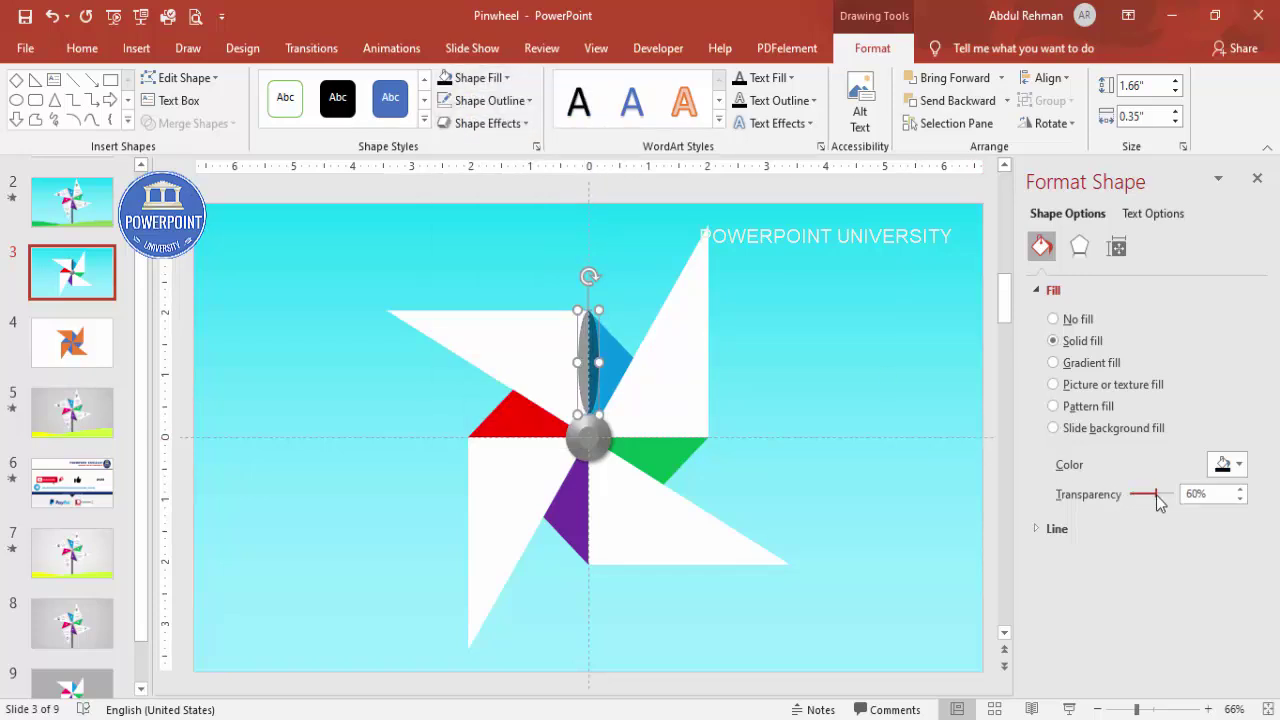
# Soften the oval's edges and send it behind the blue fold.
pyautogui.click(1079, 246)
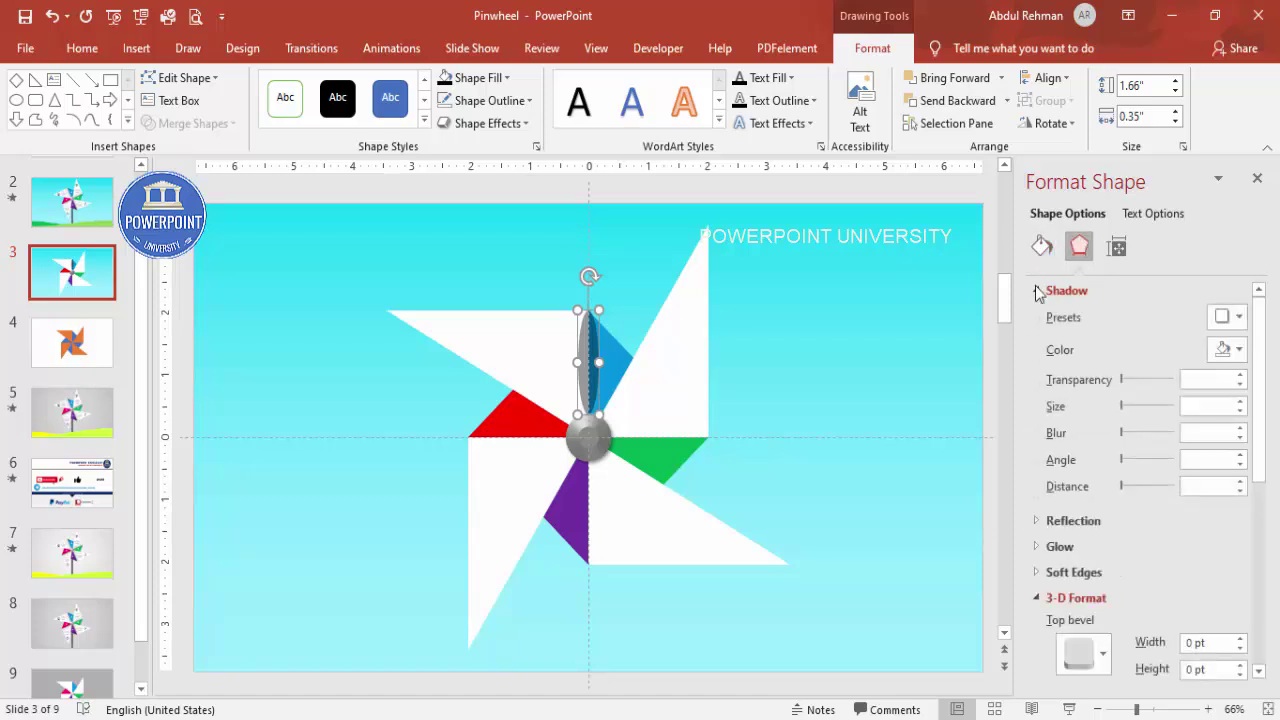
pyautogui.click(1040, 291)
pyautogui.click(1088, 368)
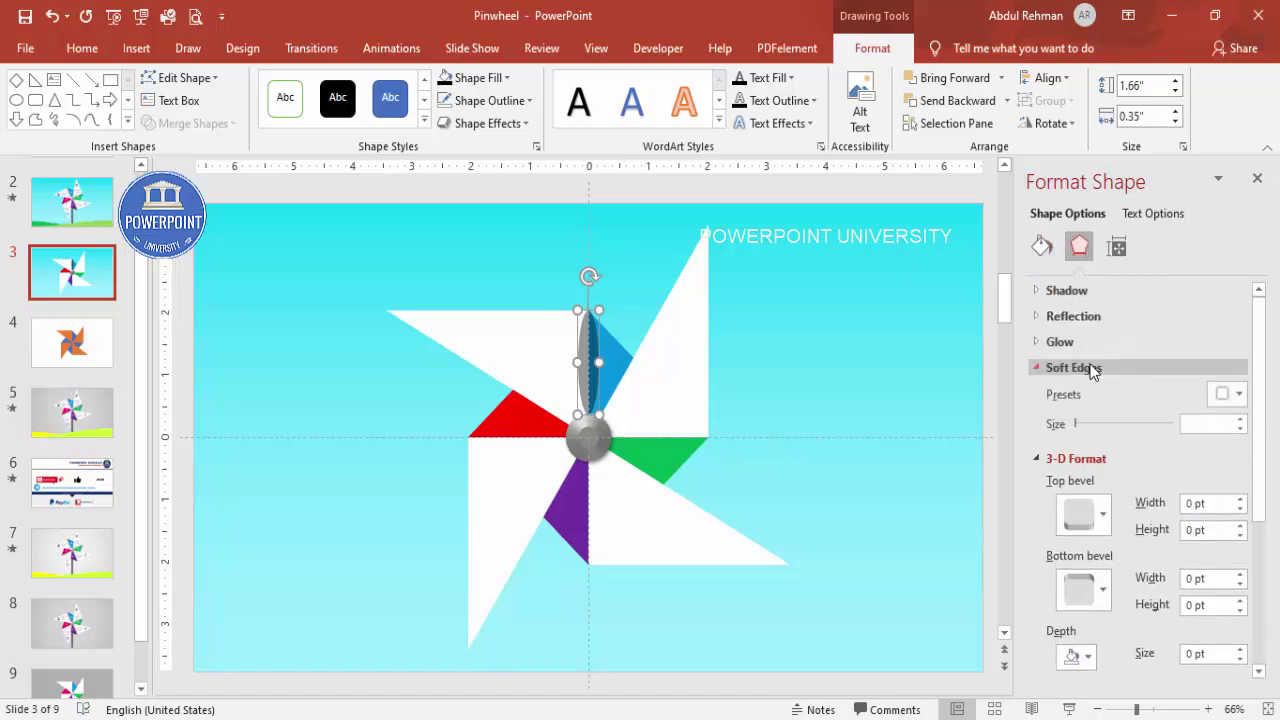
pyautogui.click(1239, 419)
pyautogui.click(1239, 419)
pyautogui.click(1239, 419)
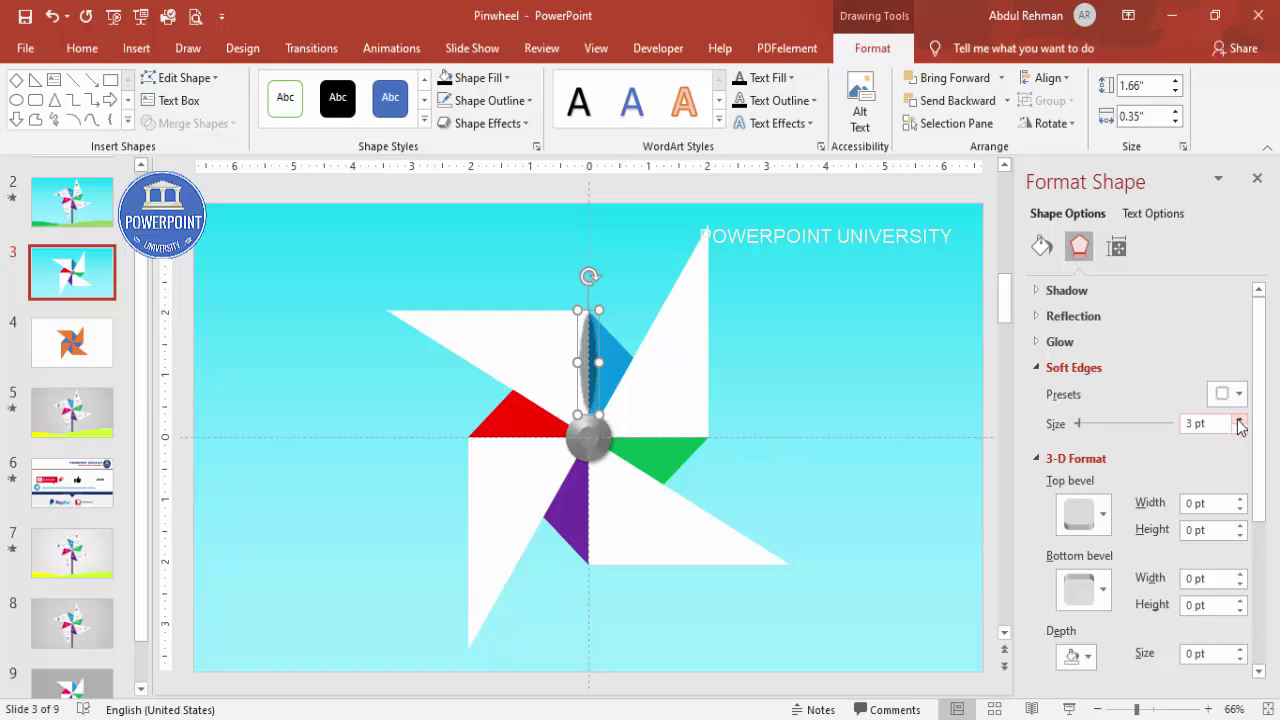
pyautogui.click(1239, 419)
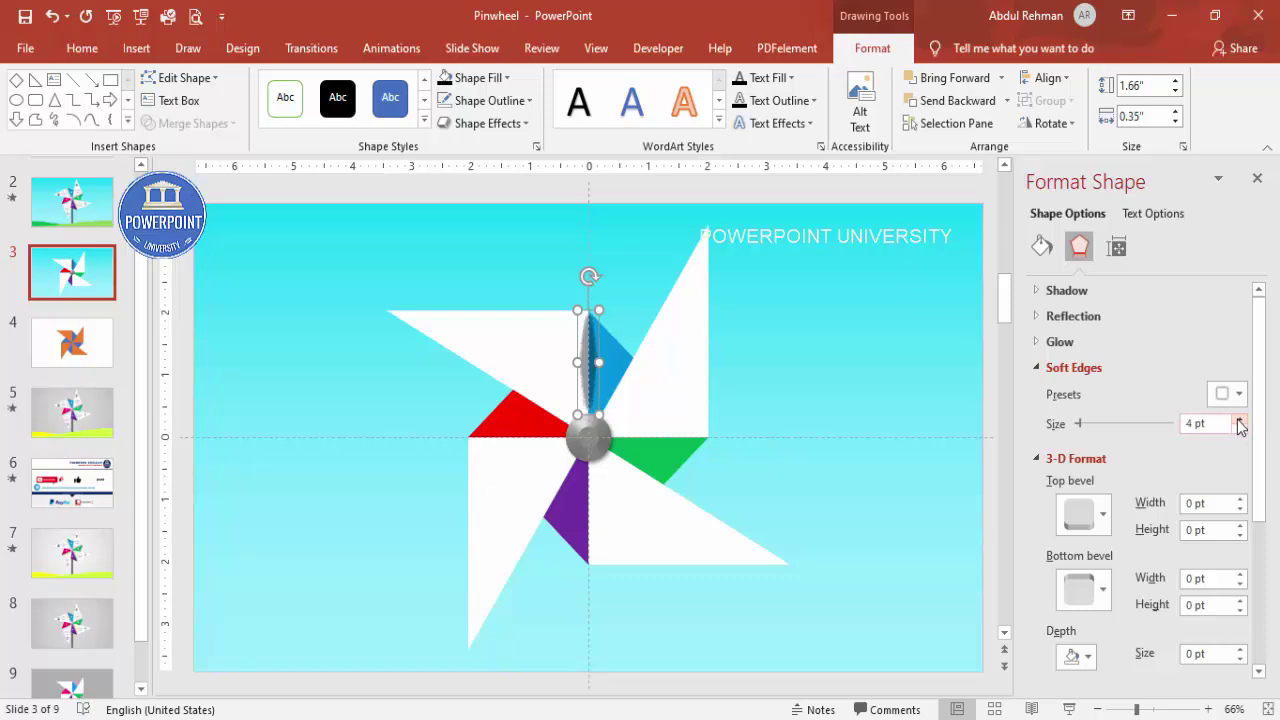
pyautogui.click(950, 101)
pyautogui.click(855, 277)
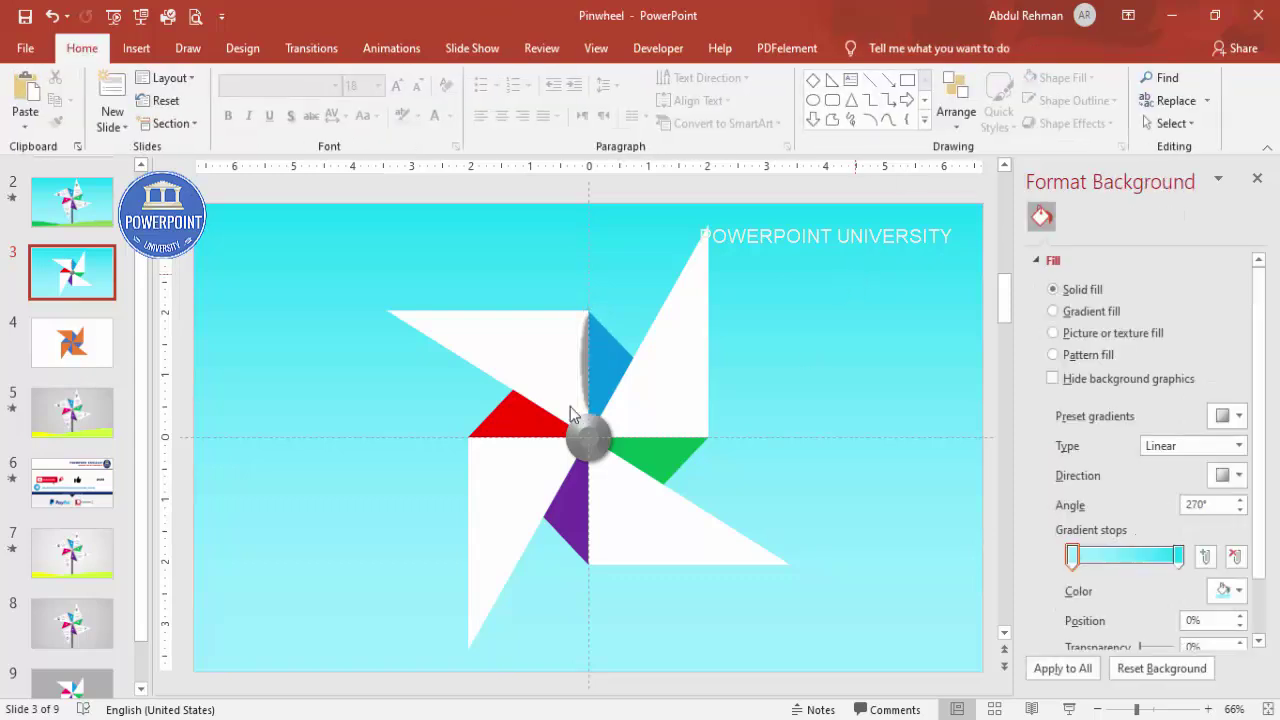
# Duplicate the shadow oval to the green fold, rotate it horizontal, and tuck it behind.
pyautogui.click(581, 360)
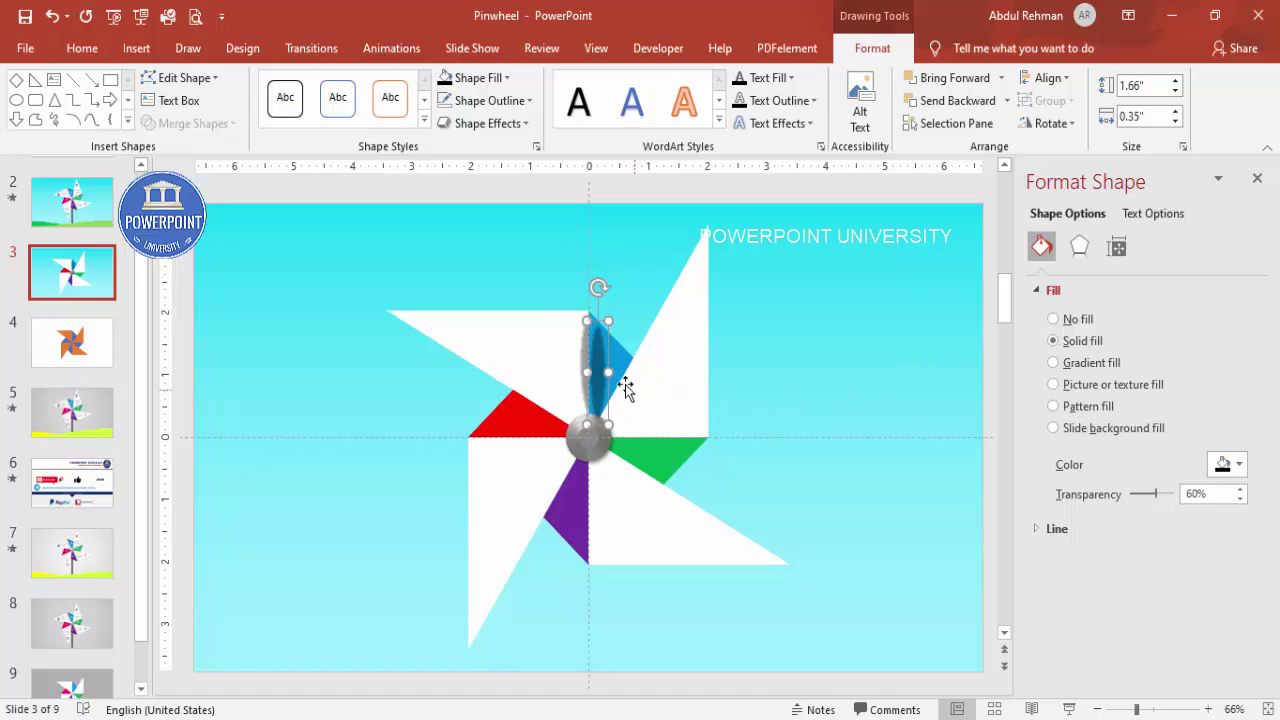
pyautogui.moveTo(601, 366); pyautogui.dragTo(670, 390)
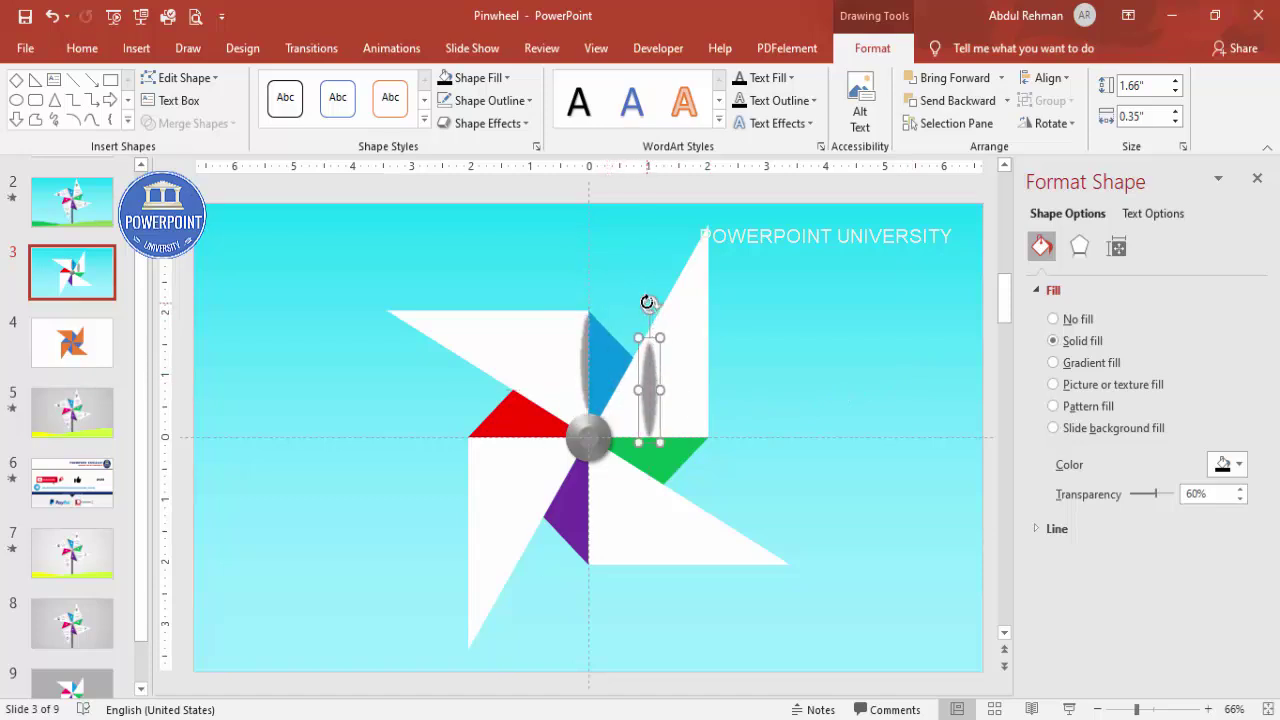
pyautogui.moveTo(650, 300); pyautogui.dragTo(663, 440)
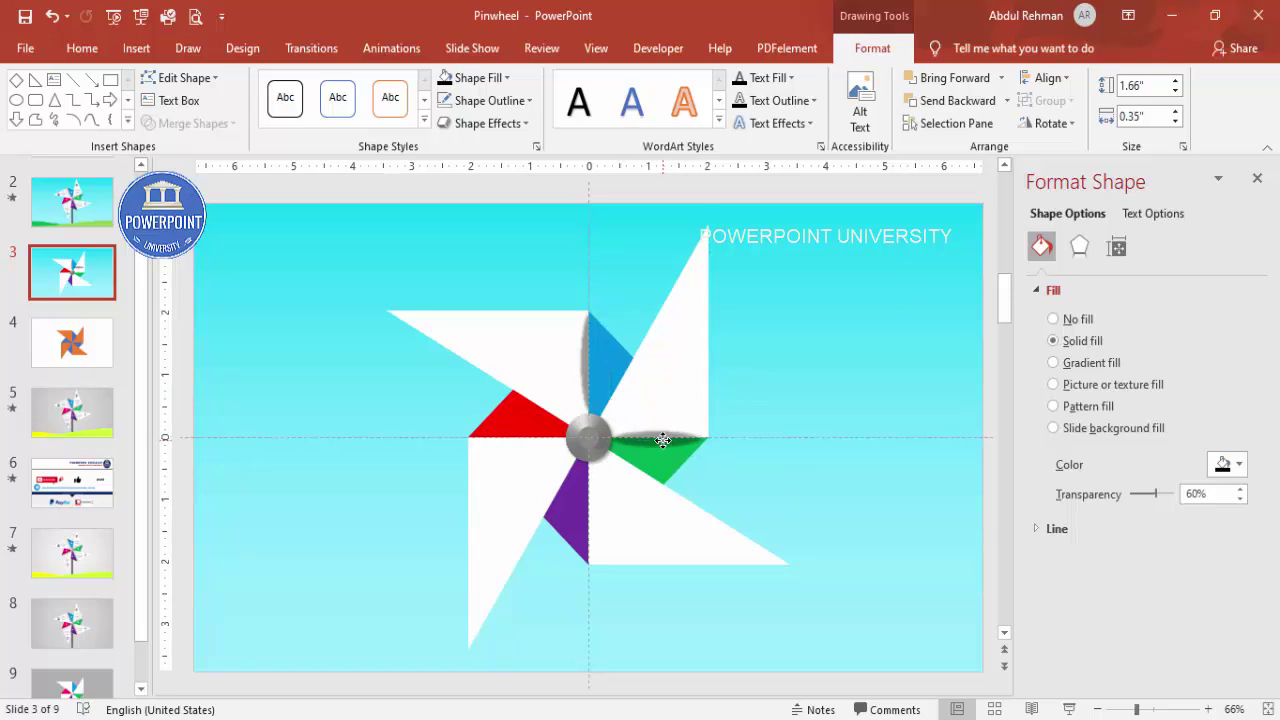
pyautogui.click(663, 440)
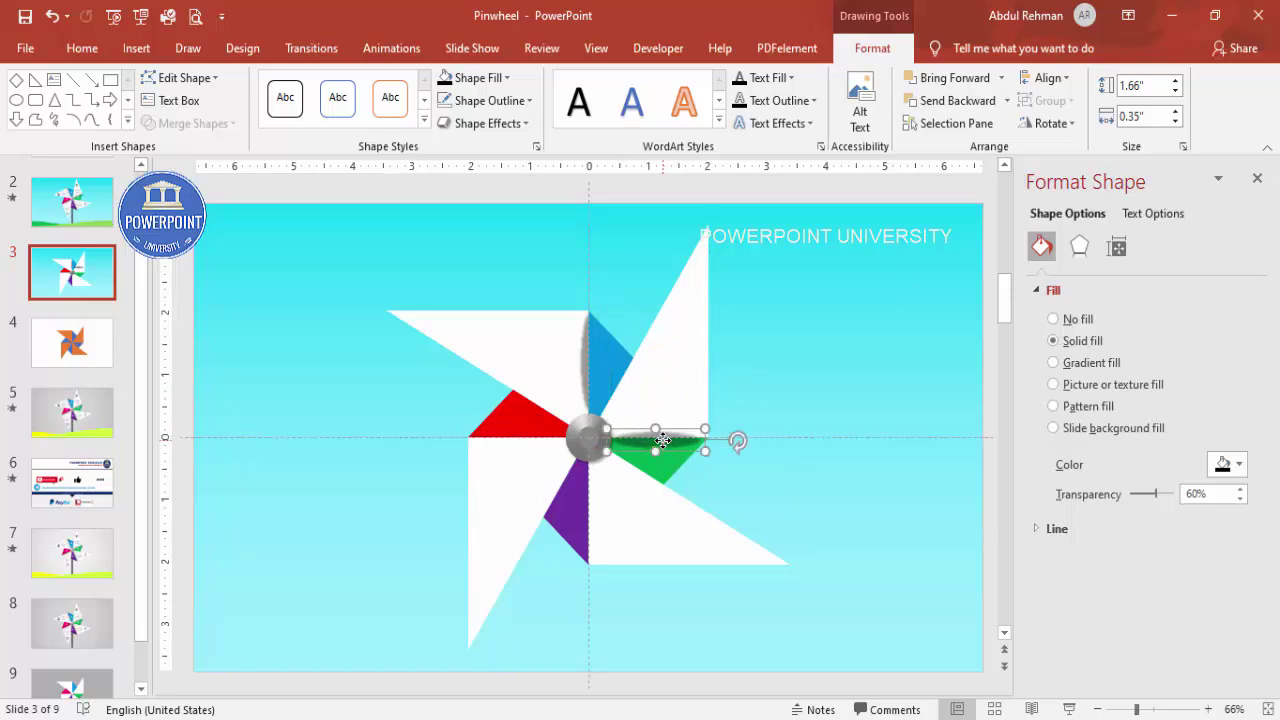
pyautogui.click(952, 104)
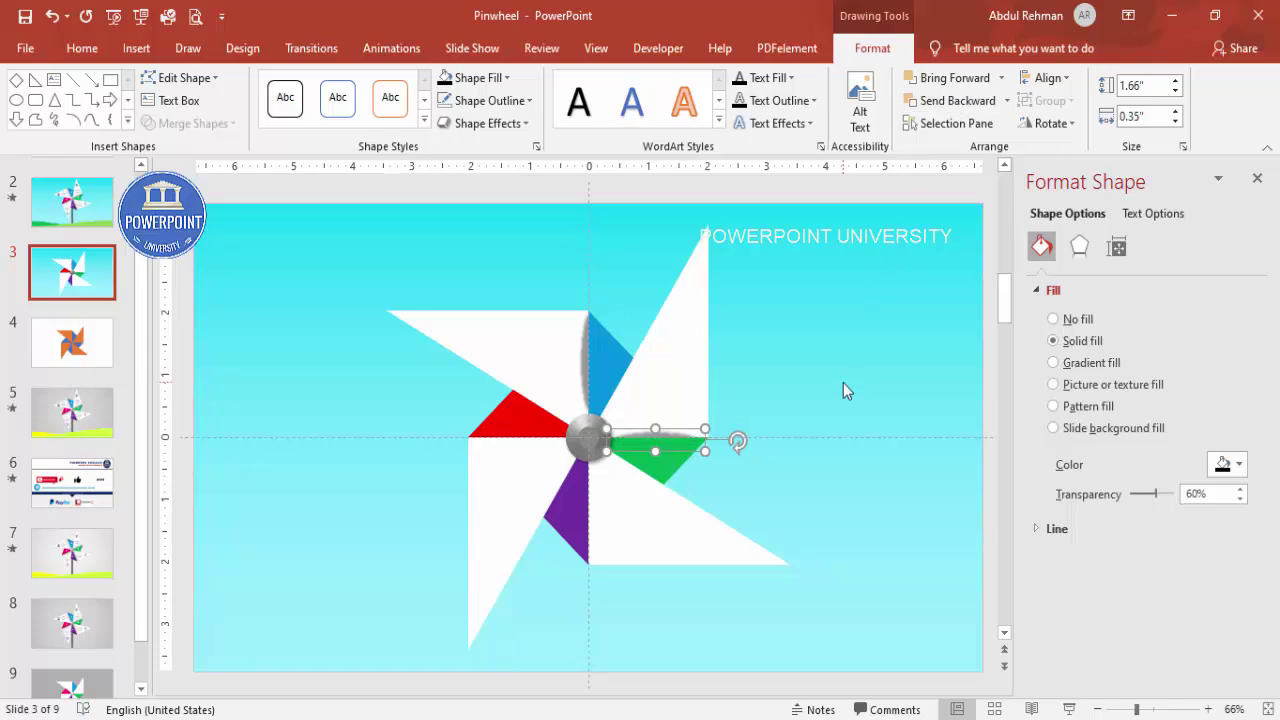
pyautogui.hotkey('ctrl', 'Up')
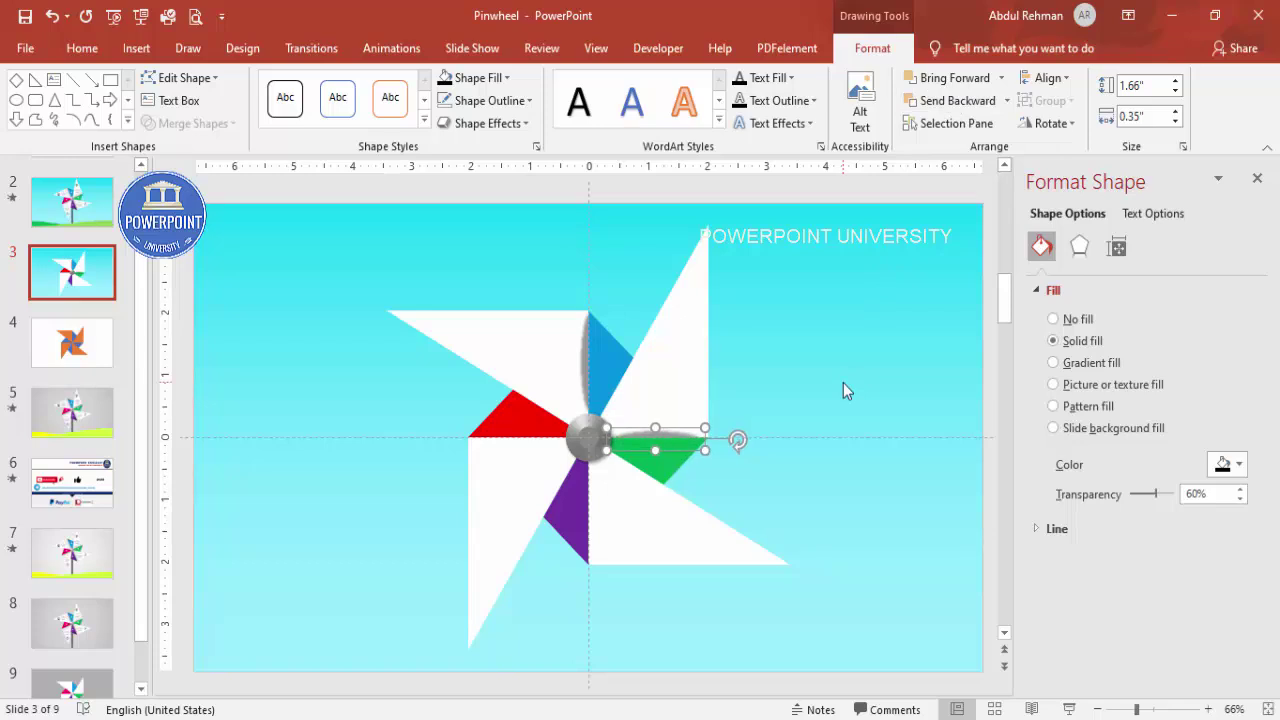
# Copy the shadow oval to the purple fold, turn it upright, and tuck it behind.
pyautogui.moveTo(620, 415); pyautogui.dragTo(521, 526)
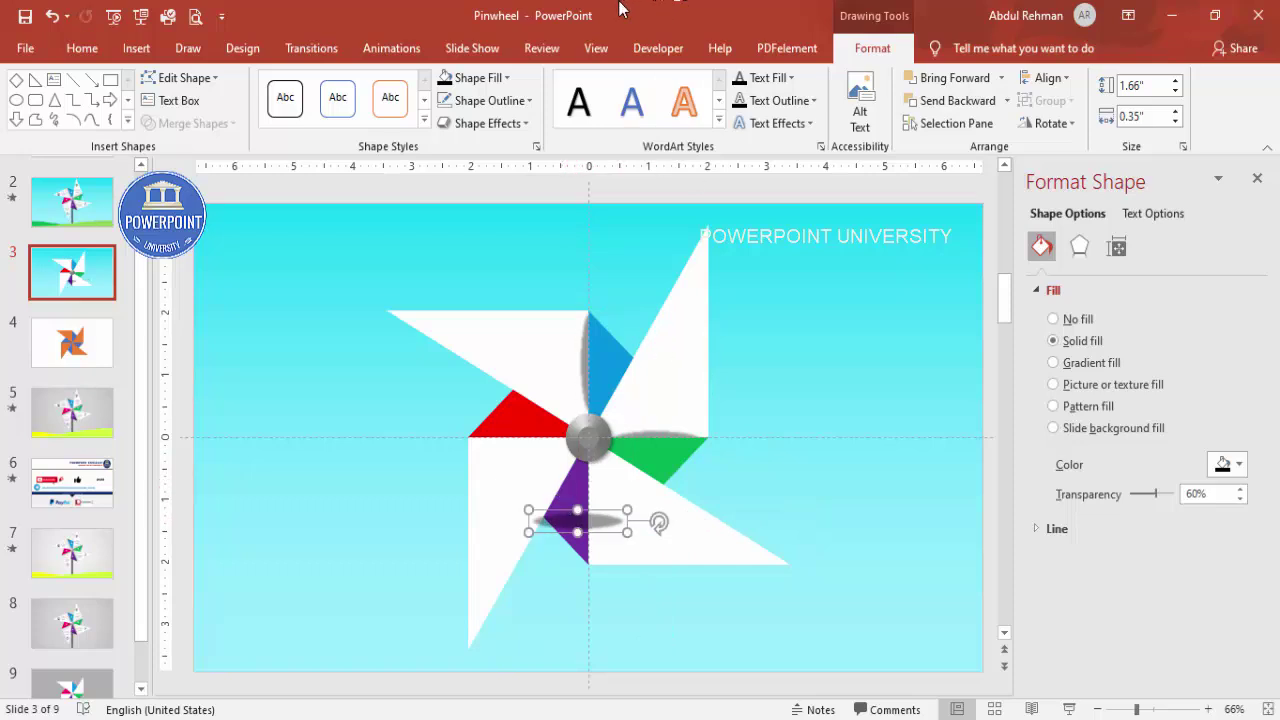
pyautogui.click(596, 48)
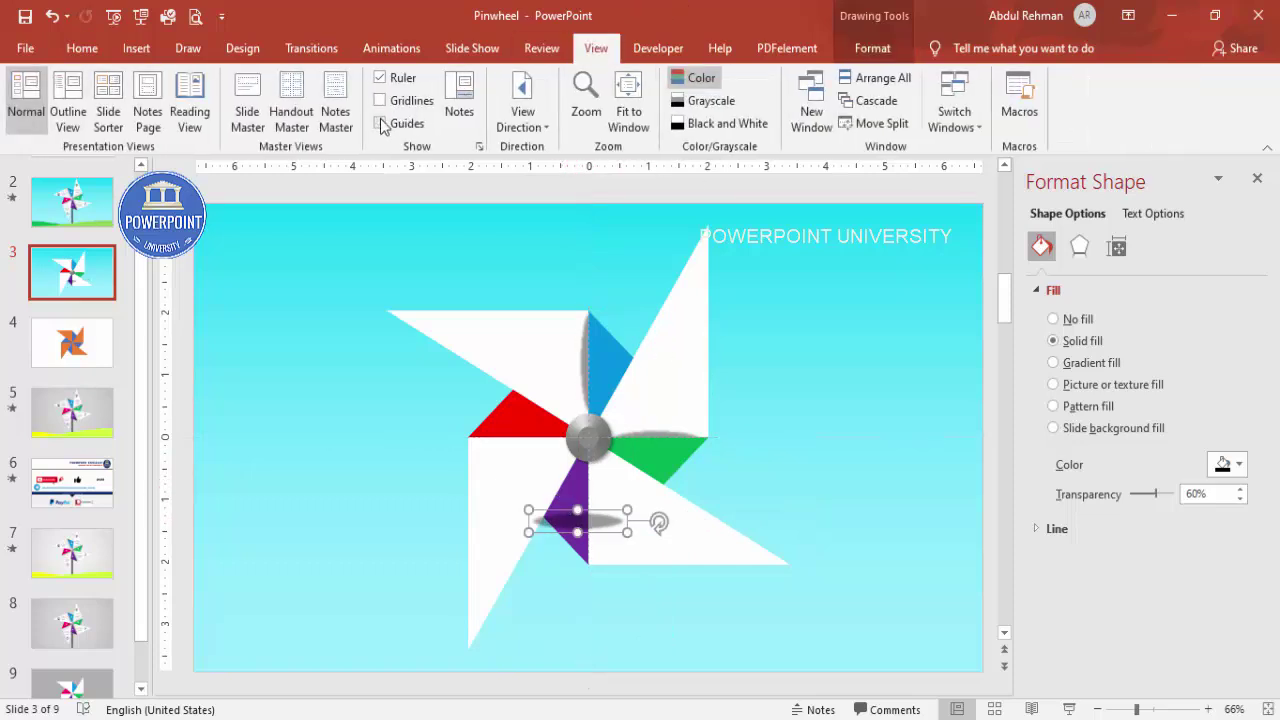
pyautogui.moveTo(659, 521); pyautogui.dragTo(593, 512)
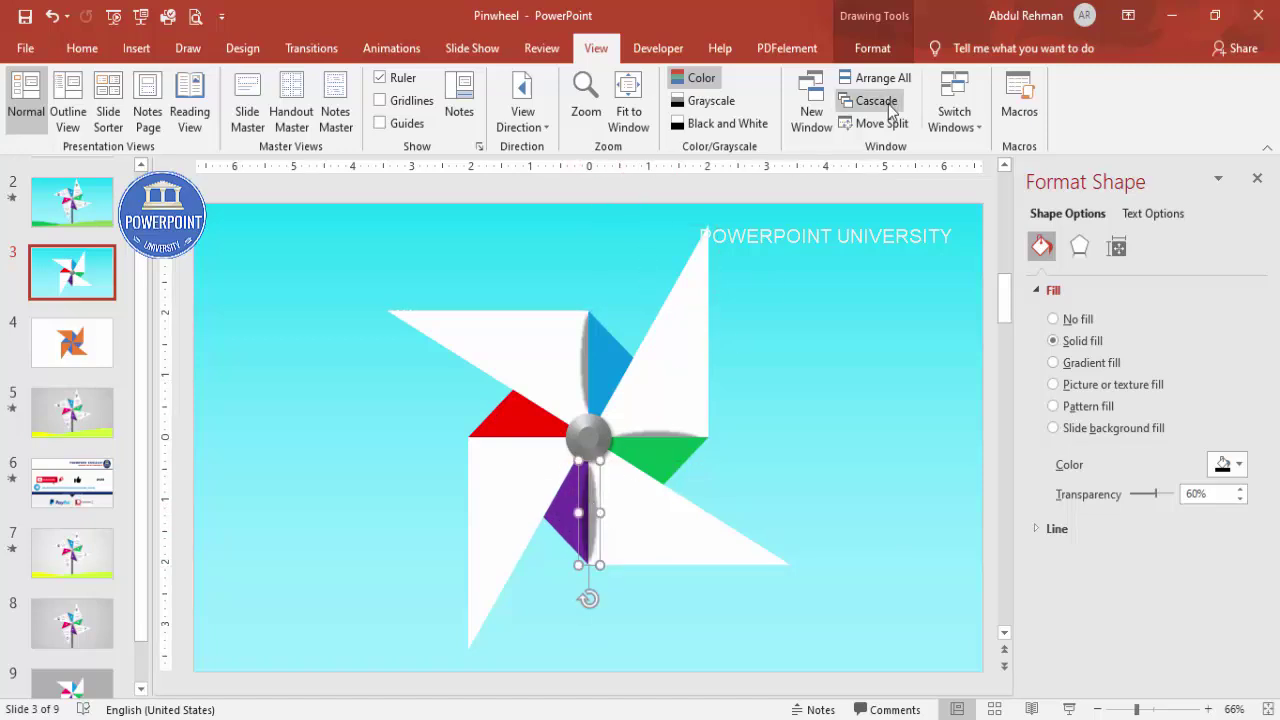
pyautogui.click(868, 48)
pyautogui.click(941, 103)
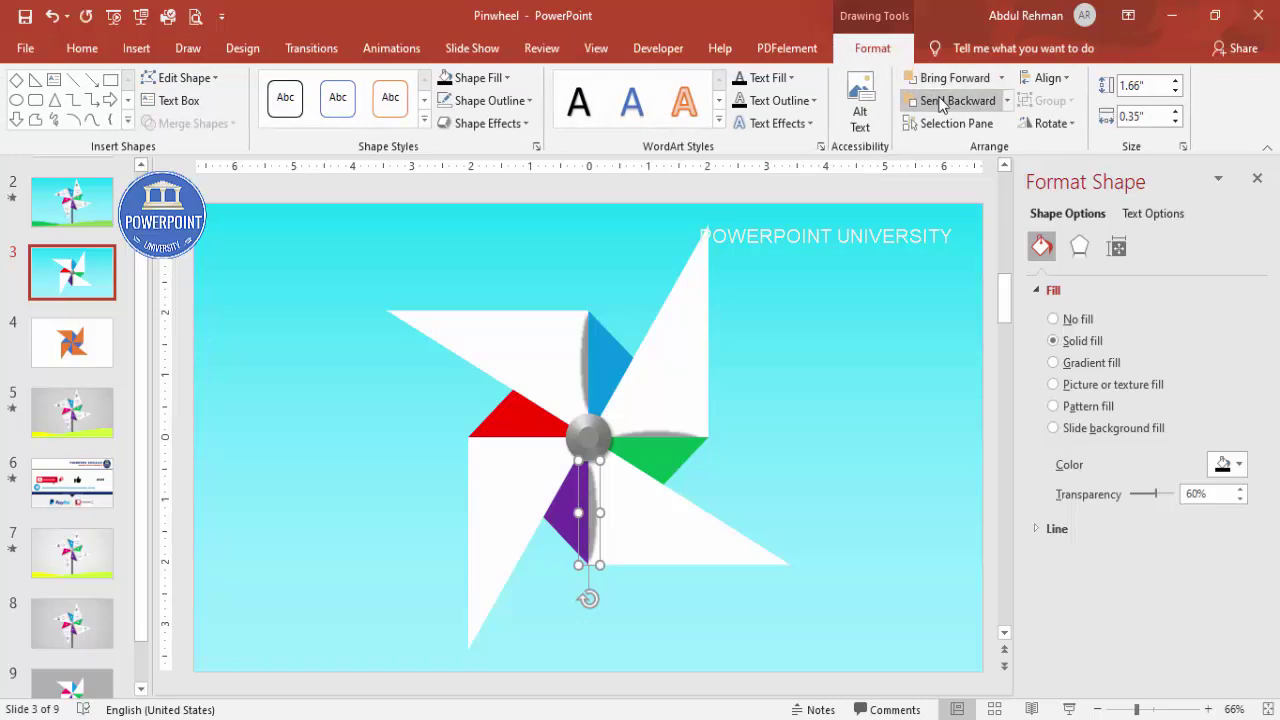
pyautogui.hotkey('ctrl', 'Left')
pyautogui.hotkey('ctrl', 'Left')
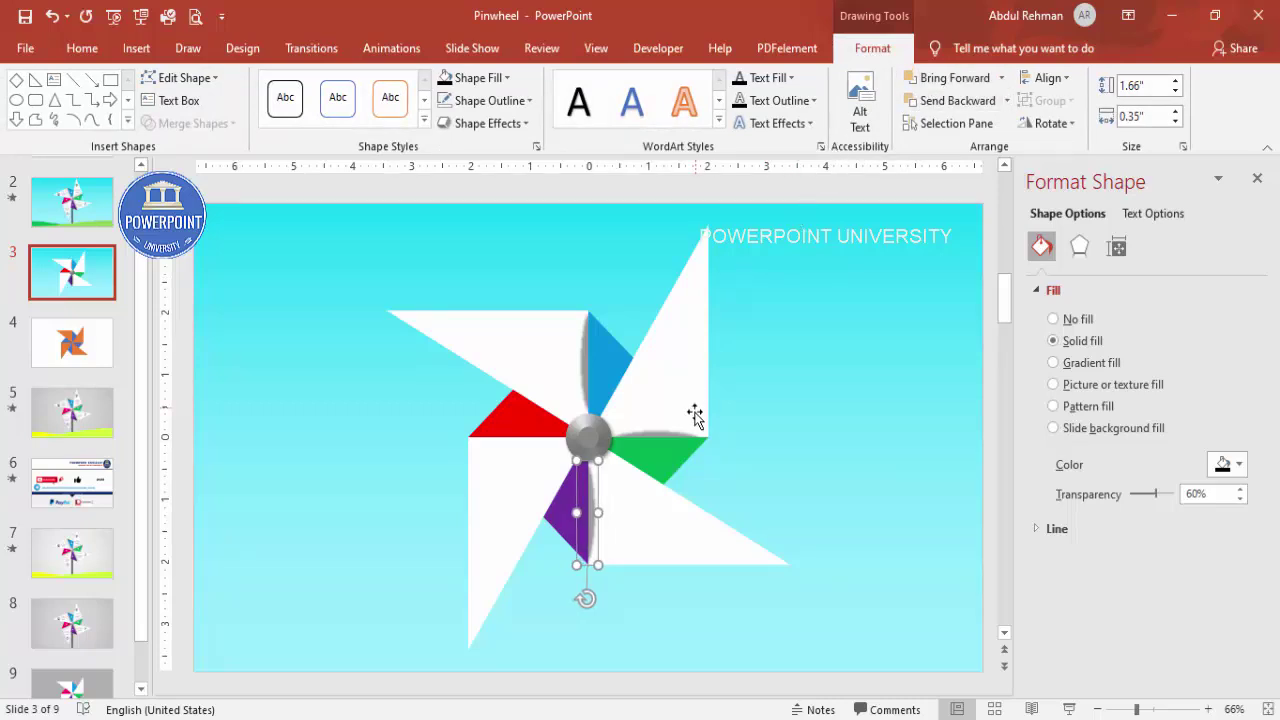
# Copy the shadow oval onto the red fold and send it behind the red blade.
pyautogui.click(669, 432)
pyautogui.moveTo(669, 432); pyautogui.dragTo(533, 431)
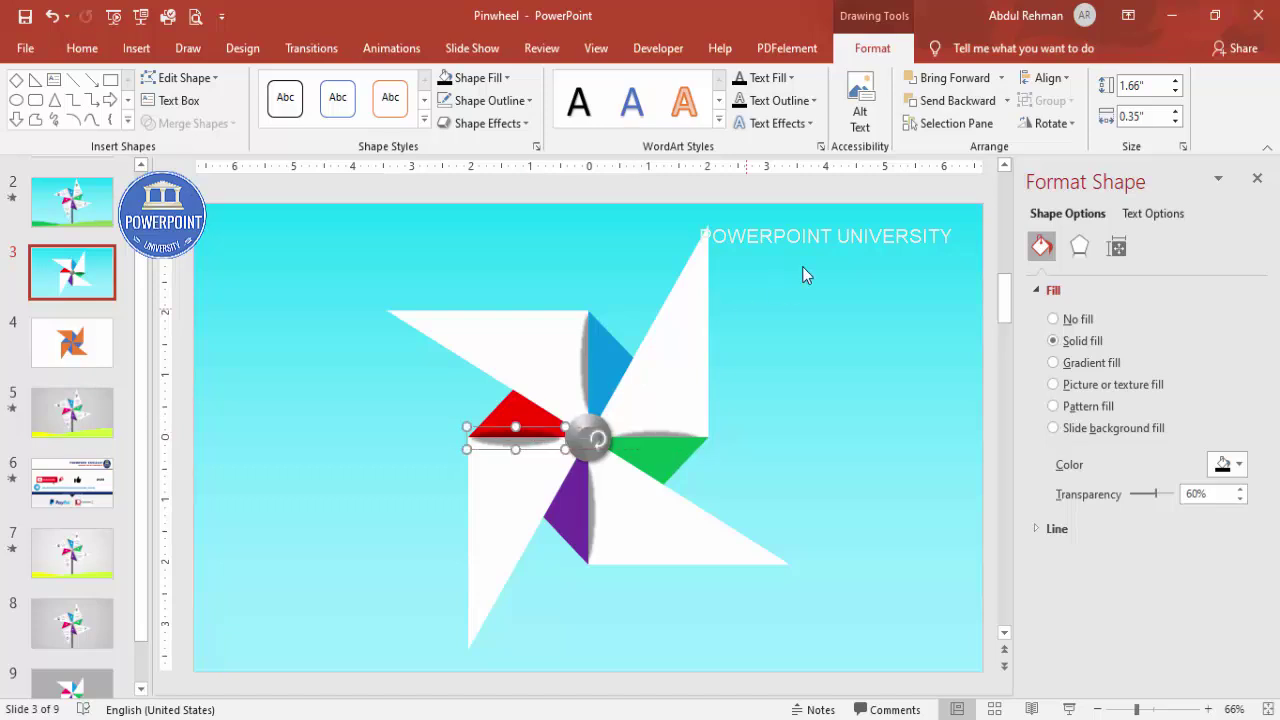
pyautogui.click(946, 104)
pyautogui.click(946, 104)
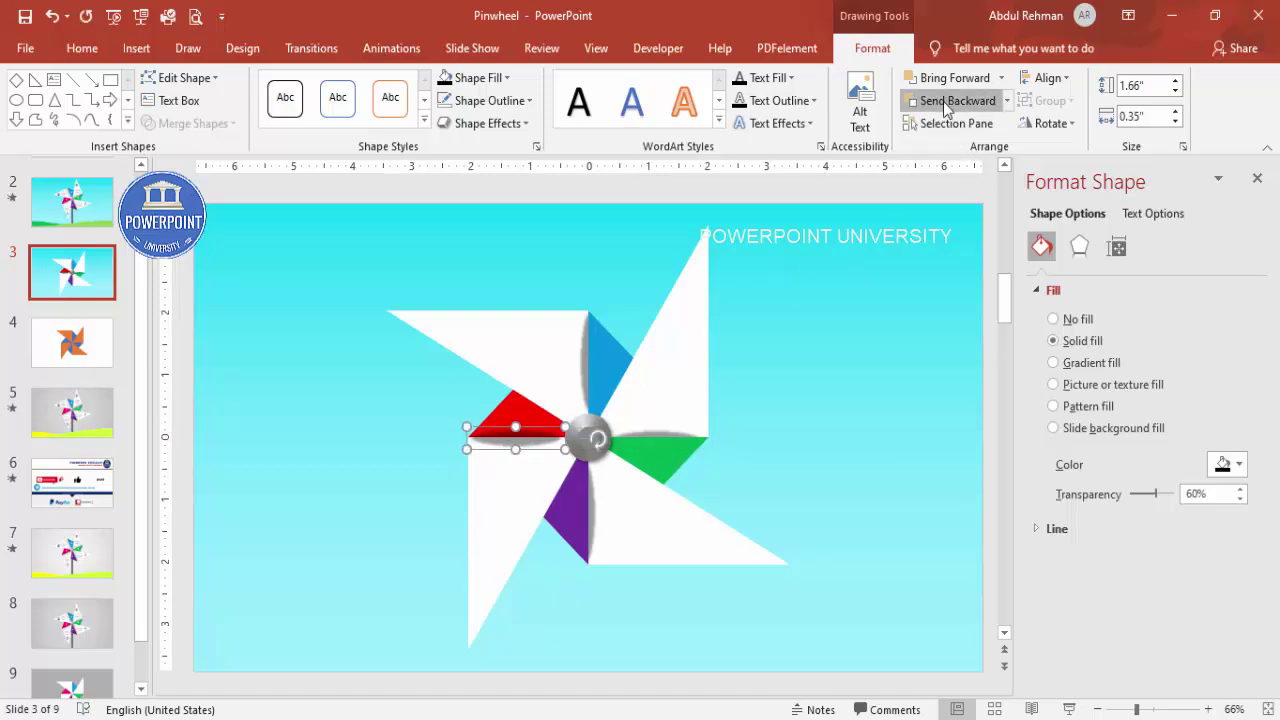
pyautogui.click(848, 318)
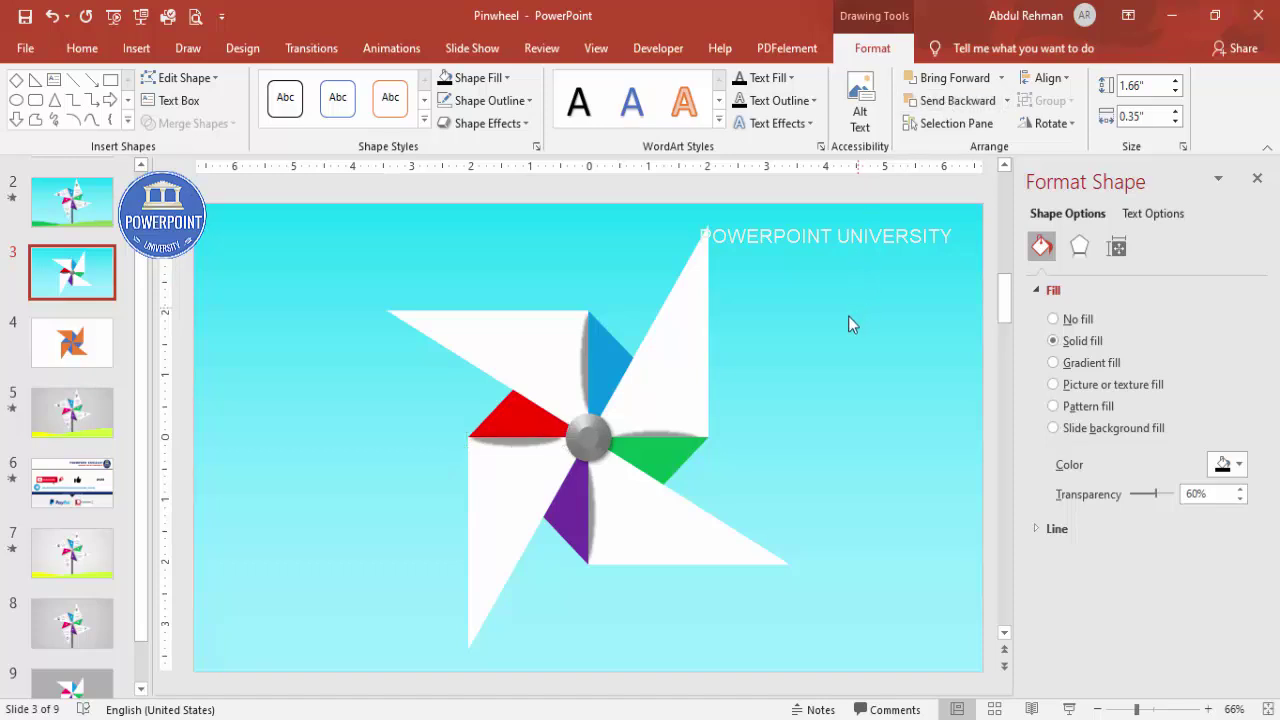
pyautogui.click(505, 440)
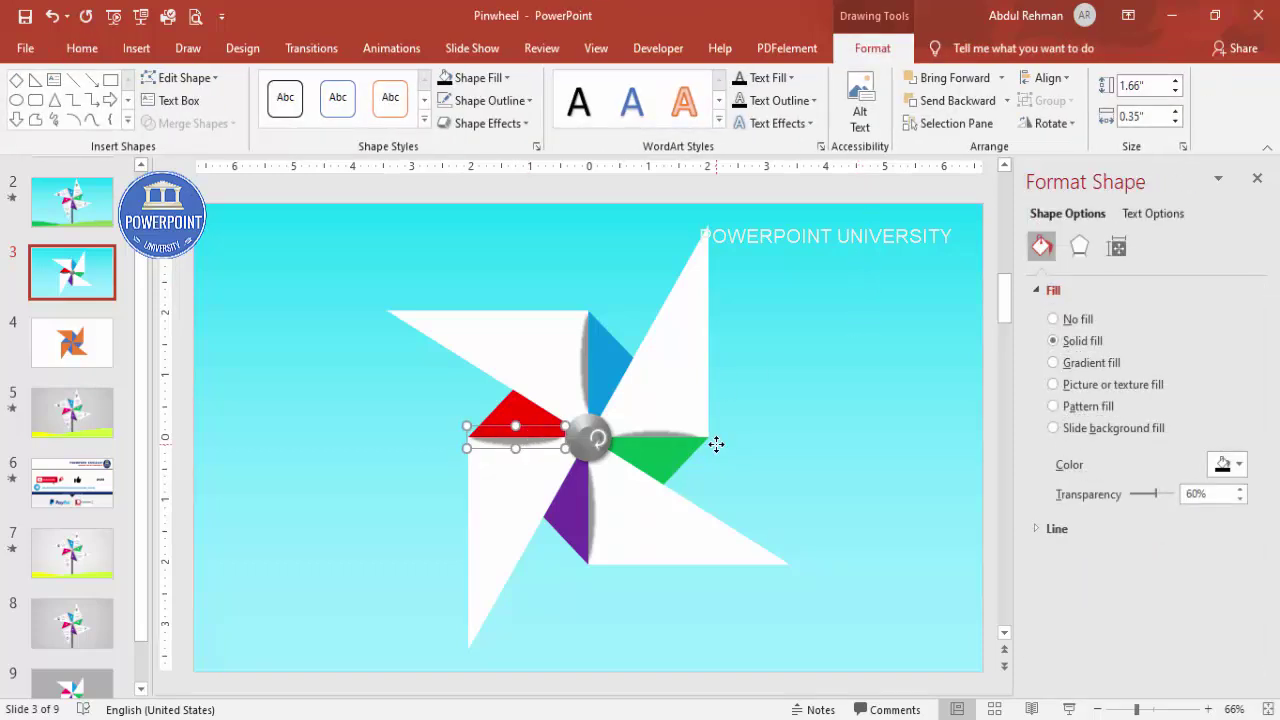
pyautogui.click(806, 417)
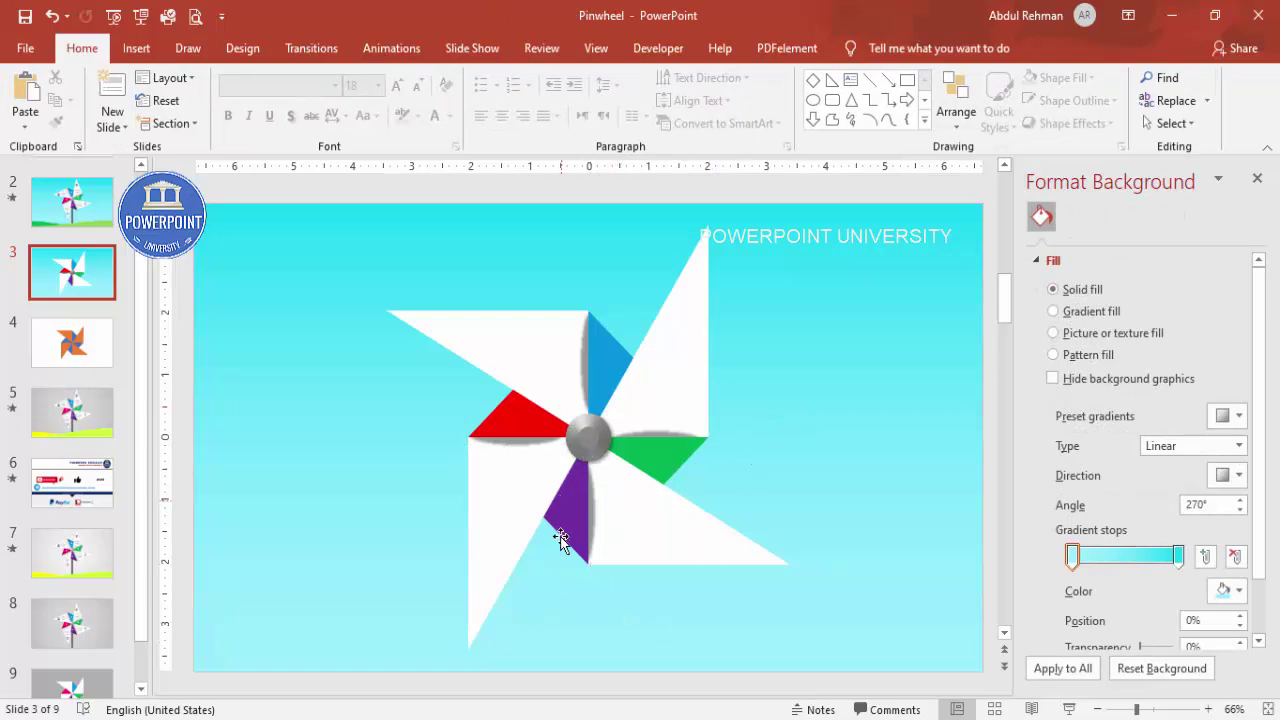
# Draw a thin outline-free rectangle stick from the pinwheel centre to the slide bottom.
pyautogui.click(136, 48)
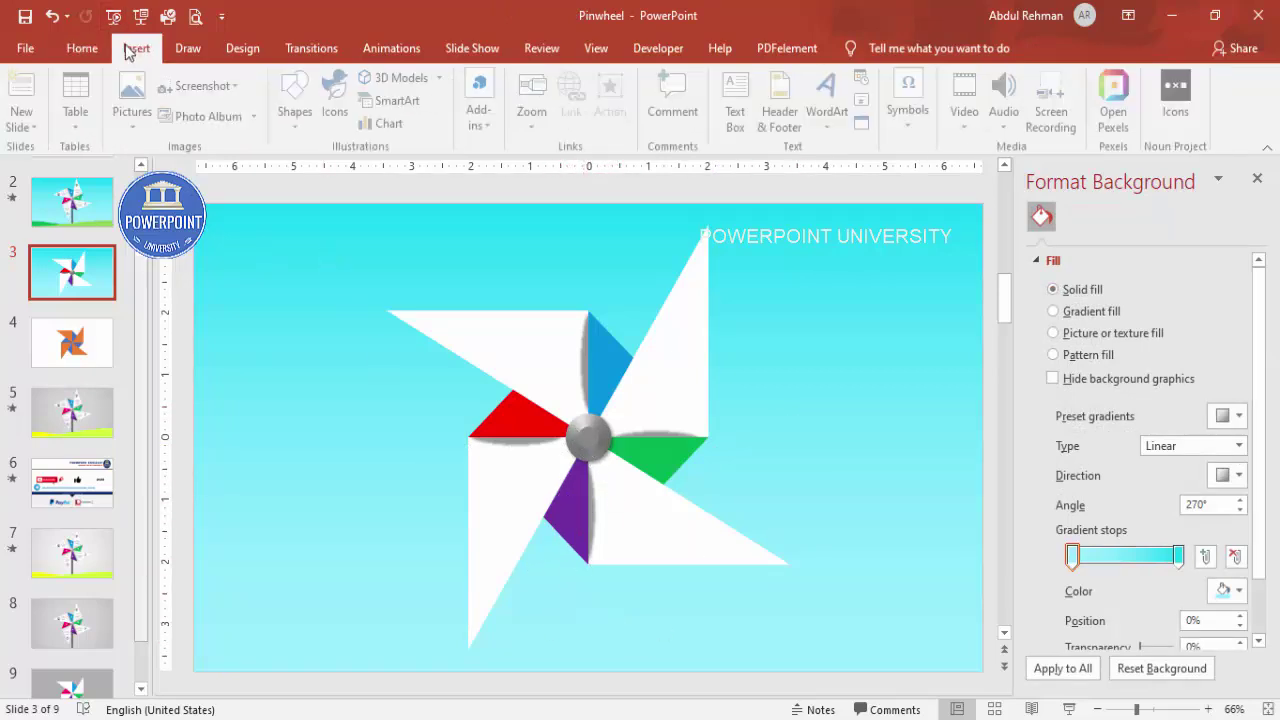
pyautogui.click(298, 110)
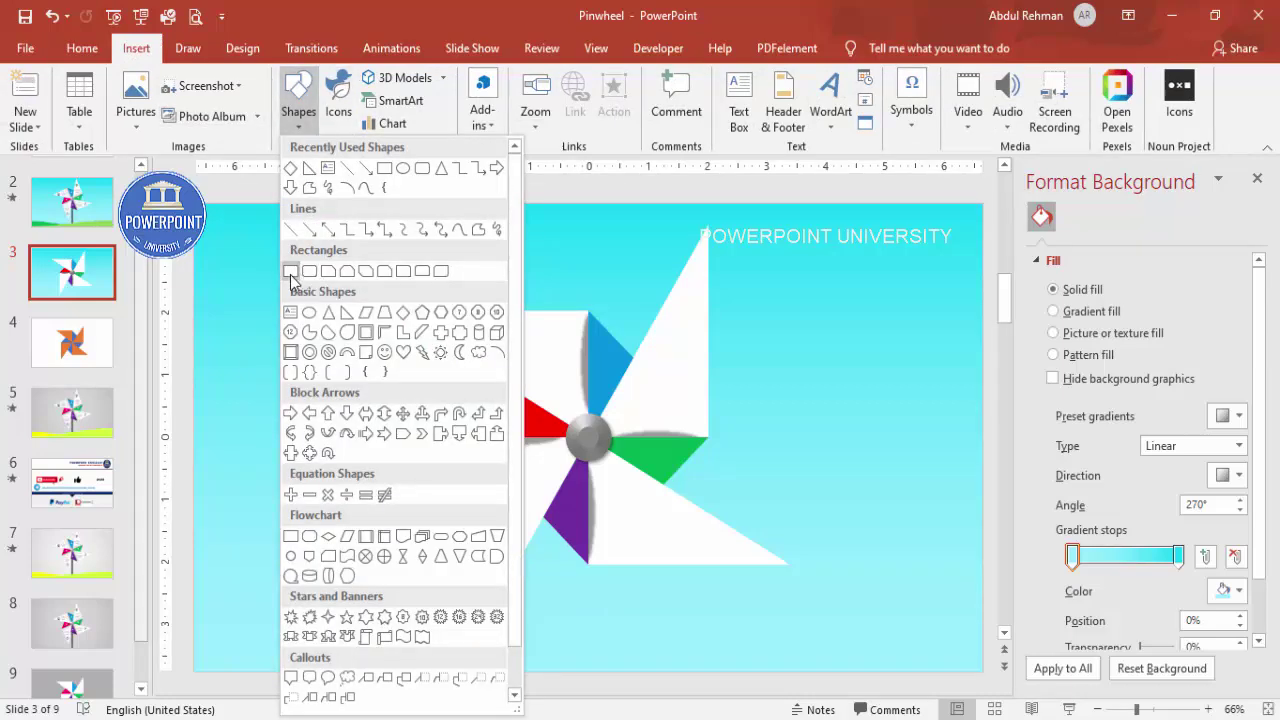
pyautogui.click(291, 271)
pyautogui.moveTo(579, 437); pyautogui.dragTo(588, 637)
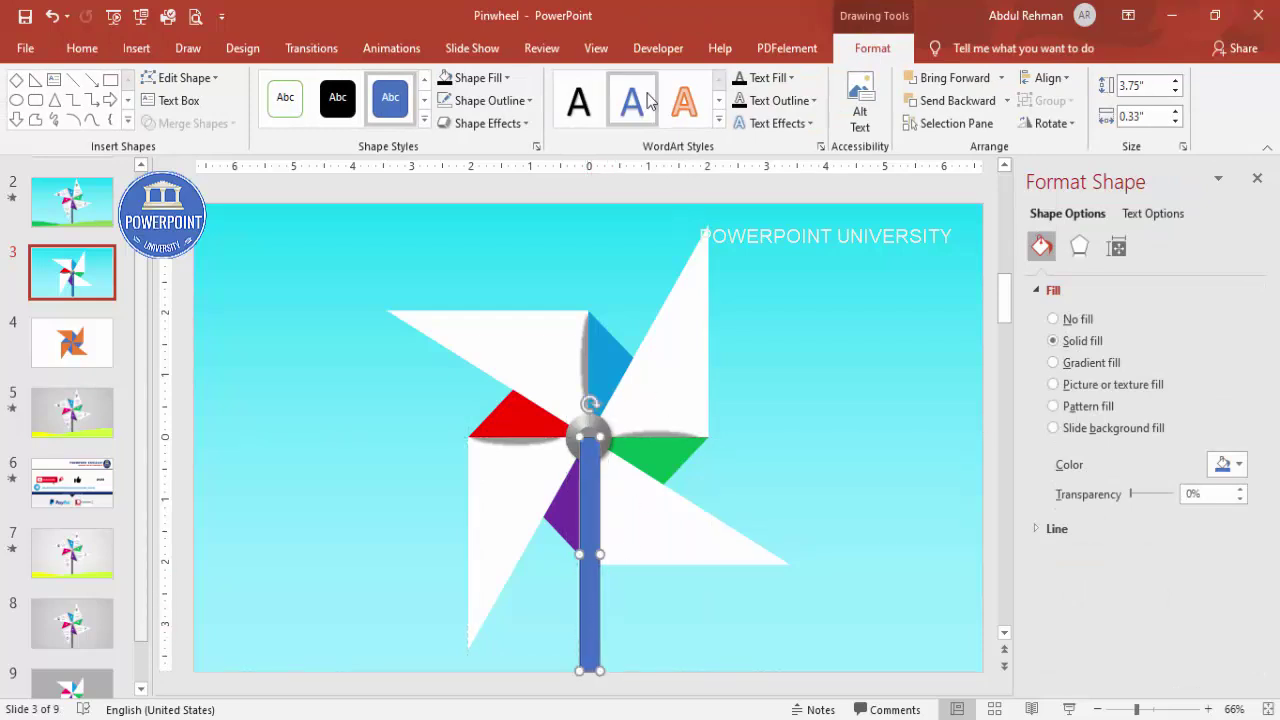
pyautogui.click(500, 100)
pyautogui.click(510, 315)
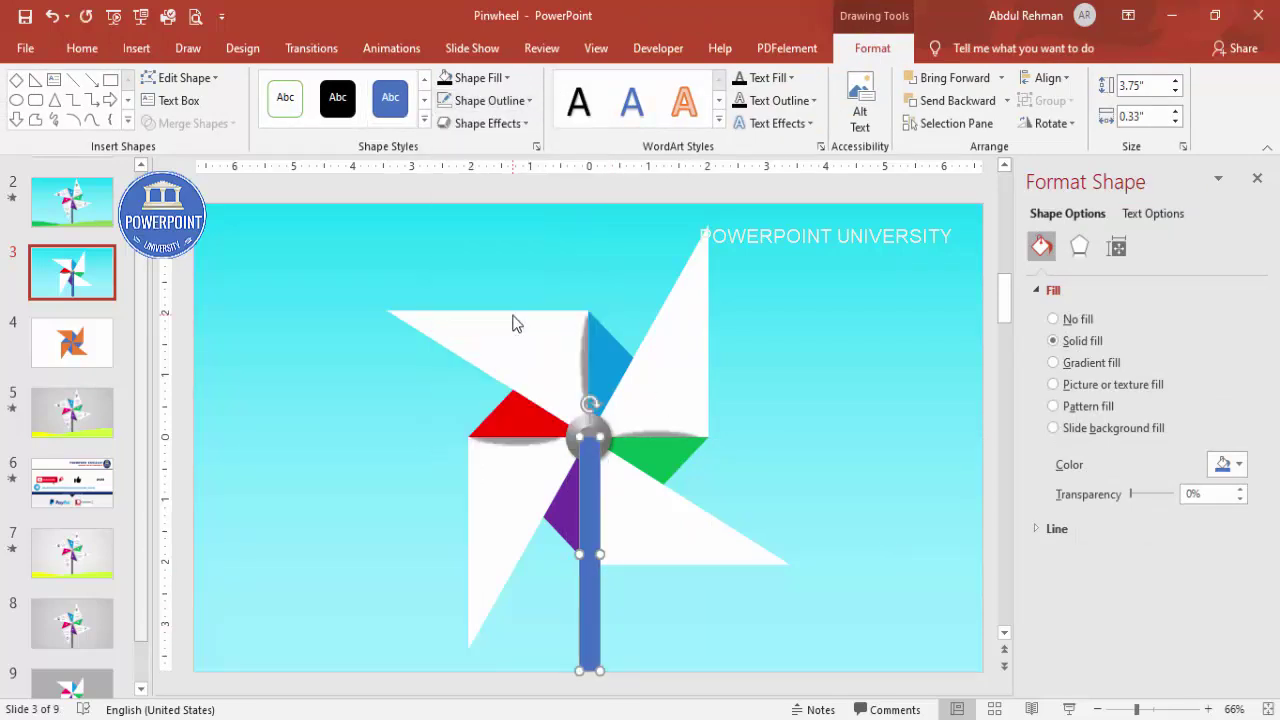
# Fill the stick with a 180° gradient whose first stop is grey.
pyautogui.click(1113, 364)
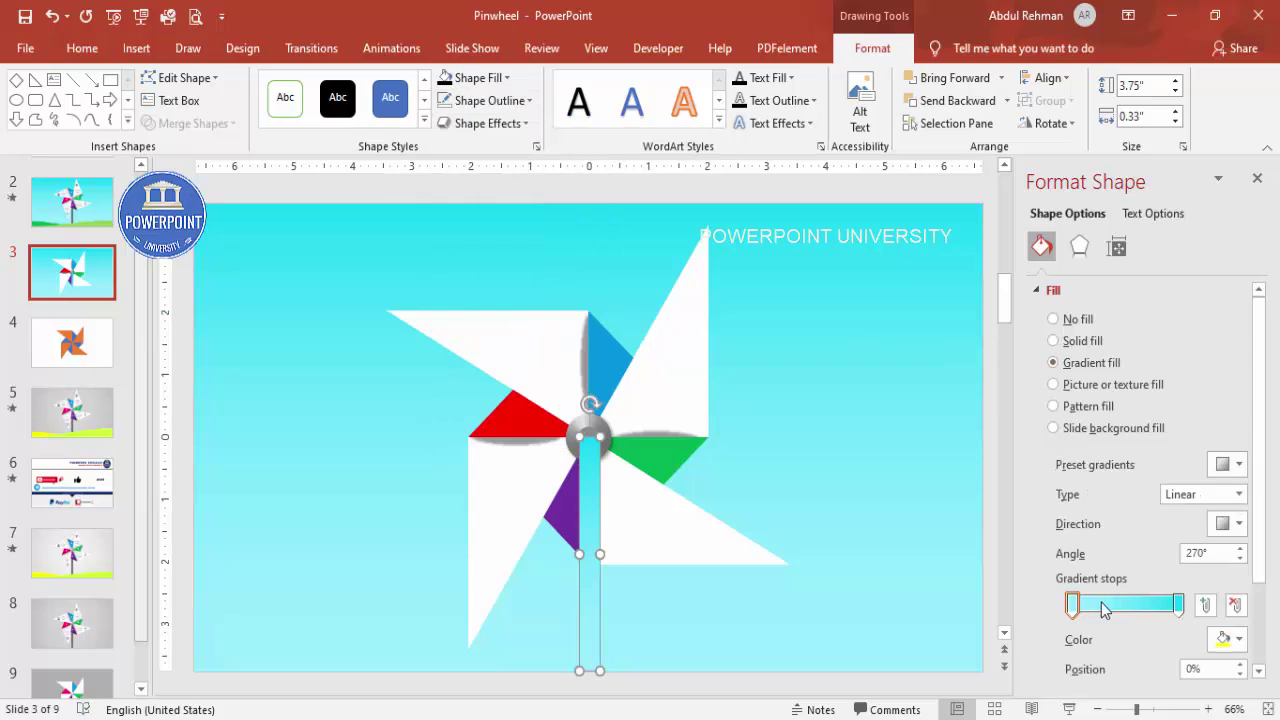
pyautogui.click(1222, 523)
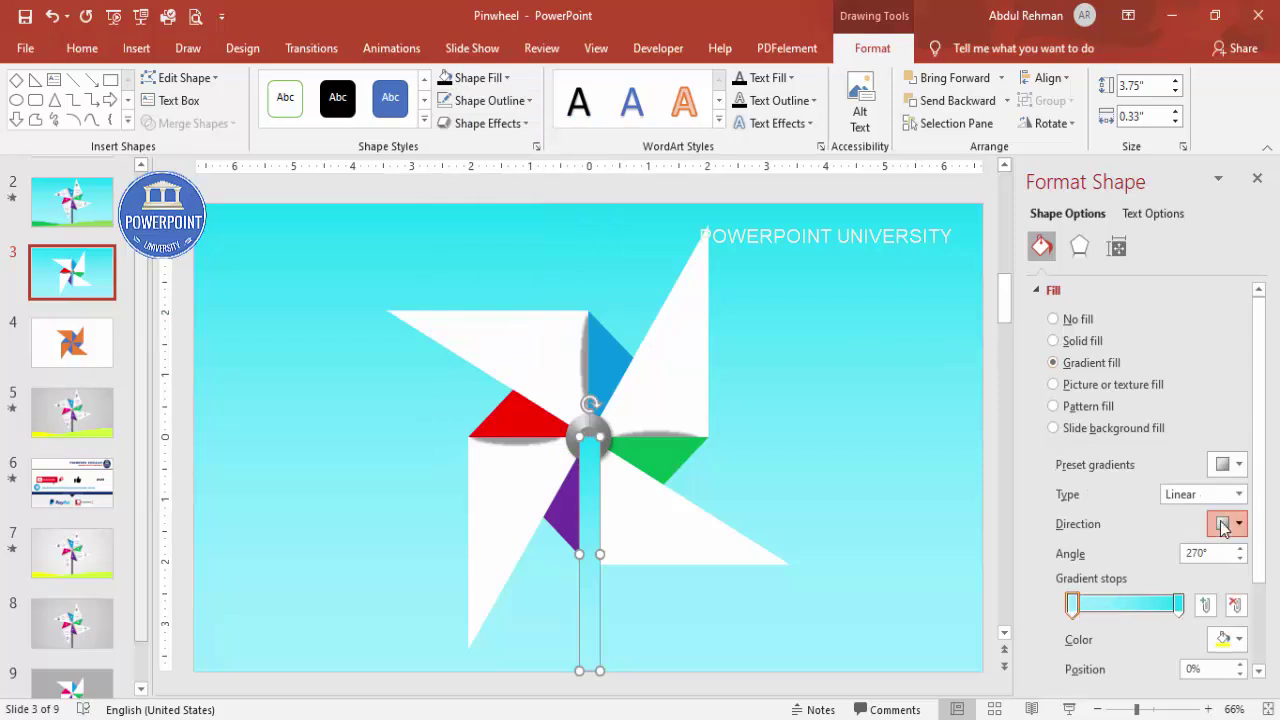
pyautogui.click(1253, 563)
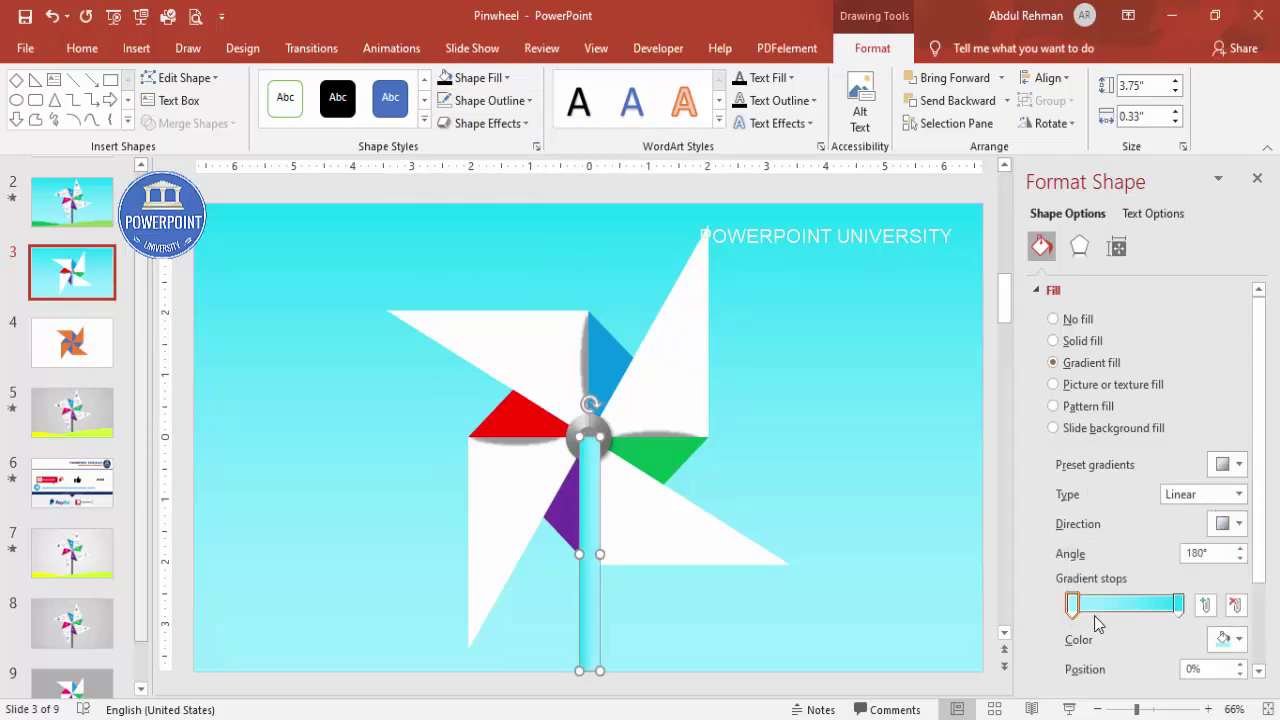
pyautogui.click(1222, 638)
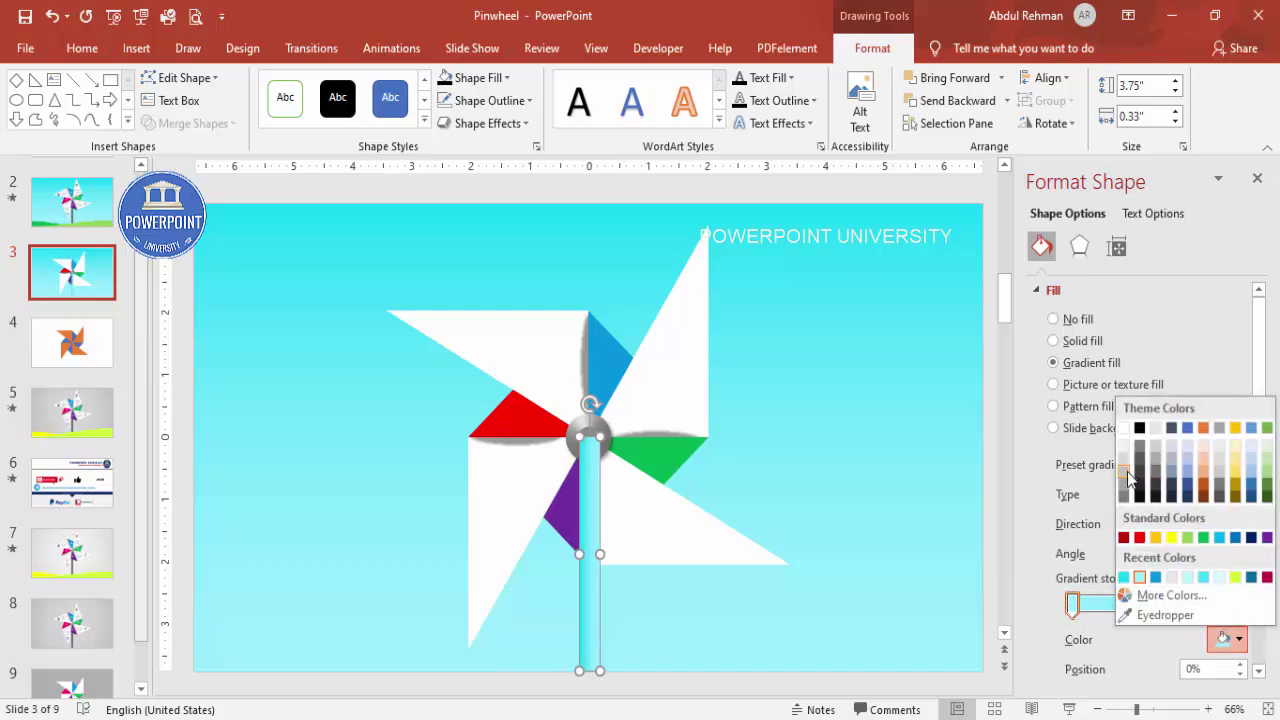
pyautogui.click(1125, 472)
# Add dark grey stops at 26% and 65% and make the 100% stop grey.
pyautogui.click(1100, 606)
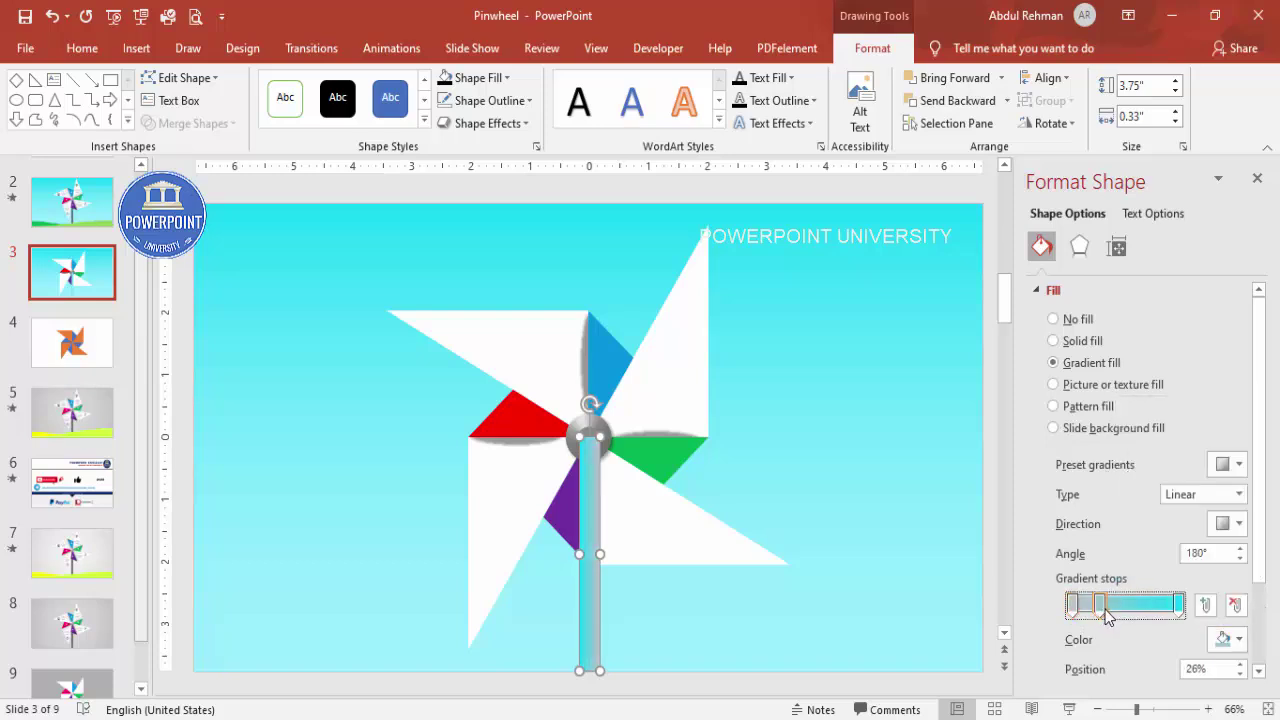
pyautogui.click(1224, 638)
pyautogui.click(1156, 468)
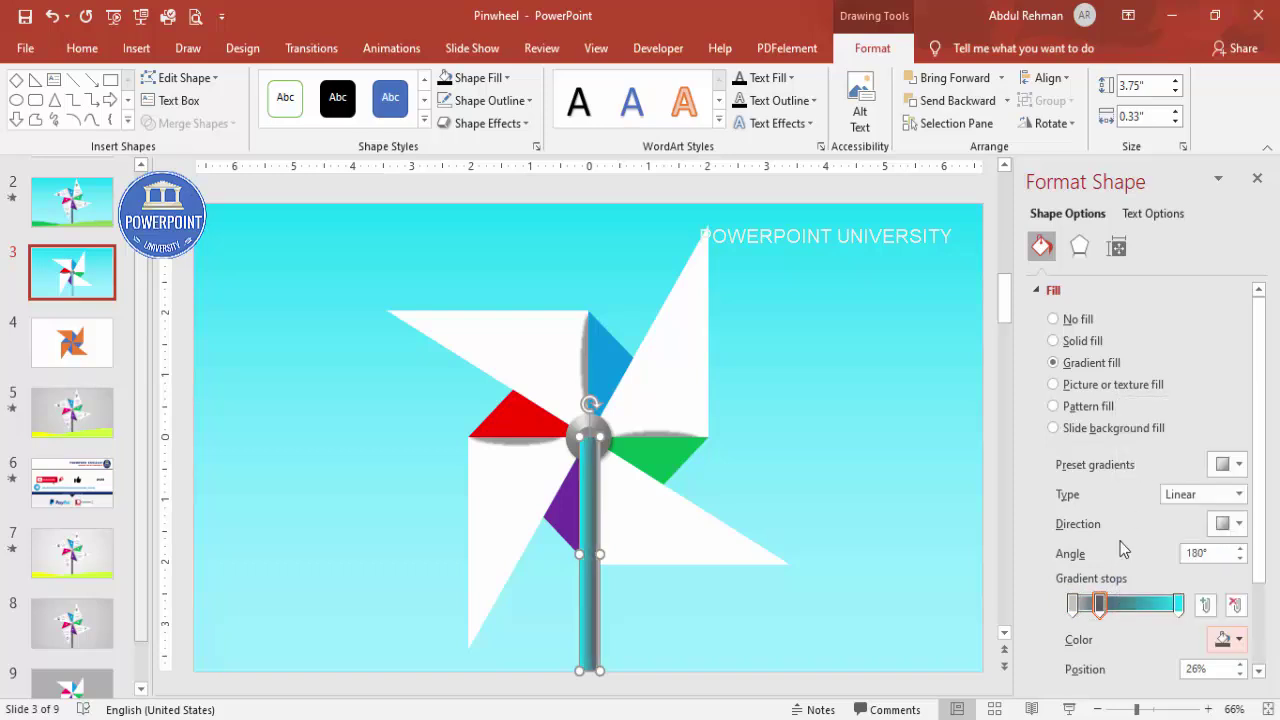
pyautogui.click(1141, 604)
pyautogui.click(1224, 638)
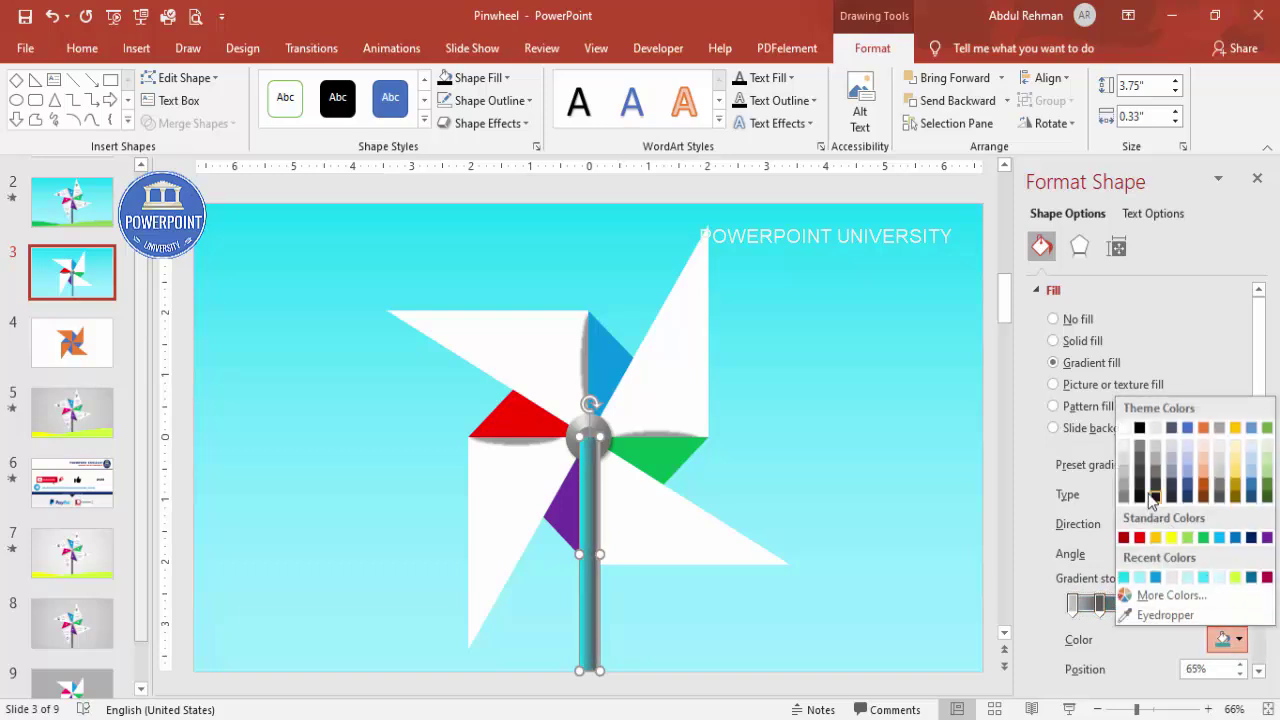
pyautogui.click(1142, 498)
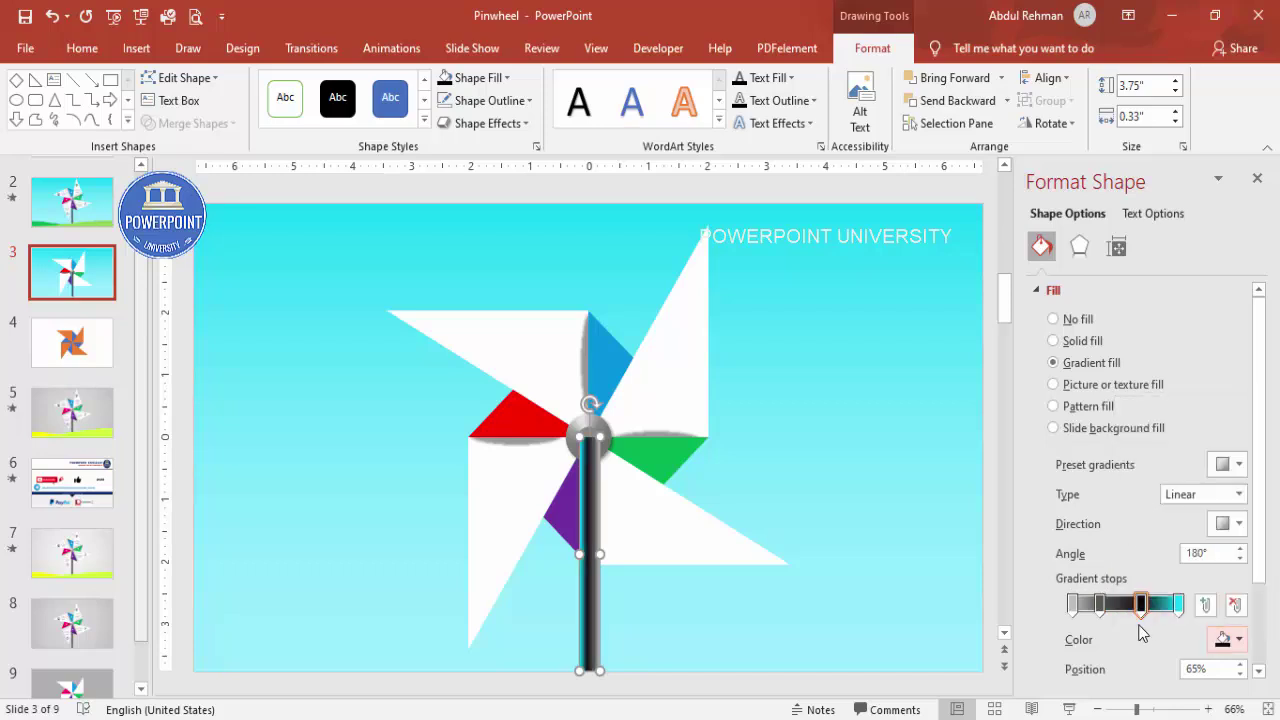
pyautogui.click(1178, 604)
pyautogui.click(1224, 640)
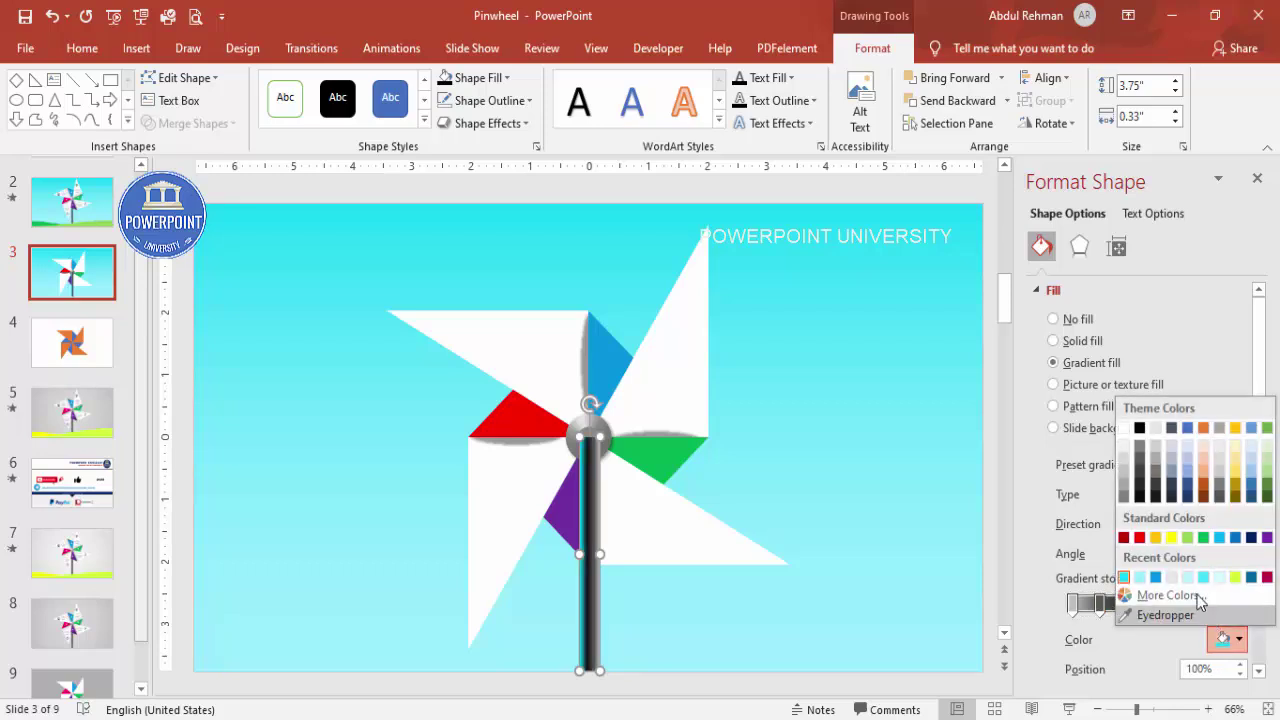
pyautogui.click(1126, 490)
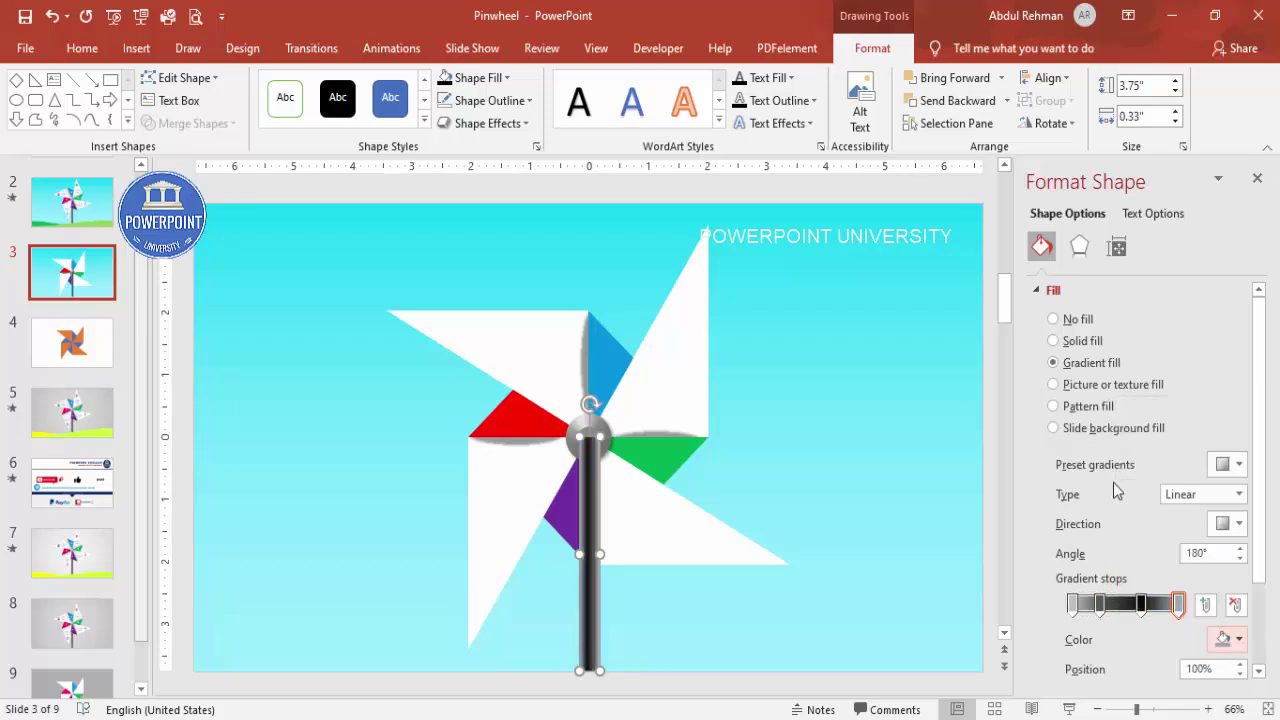
# Send the stick to the back behind the whole pinwheel.
pyautogui.click(1007, 100)
pyautogui.click(965, 149)
pyautogui.click(841, 327)
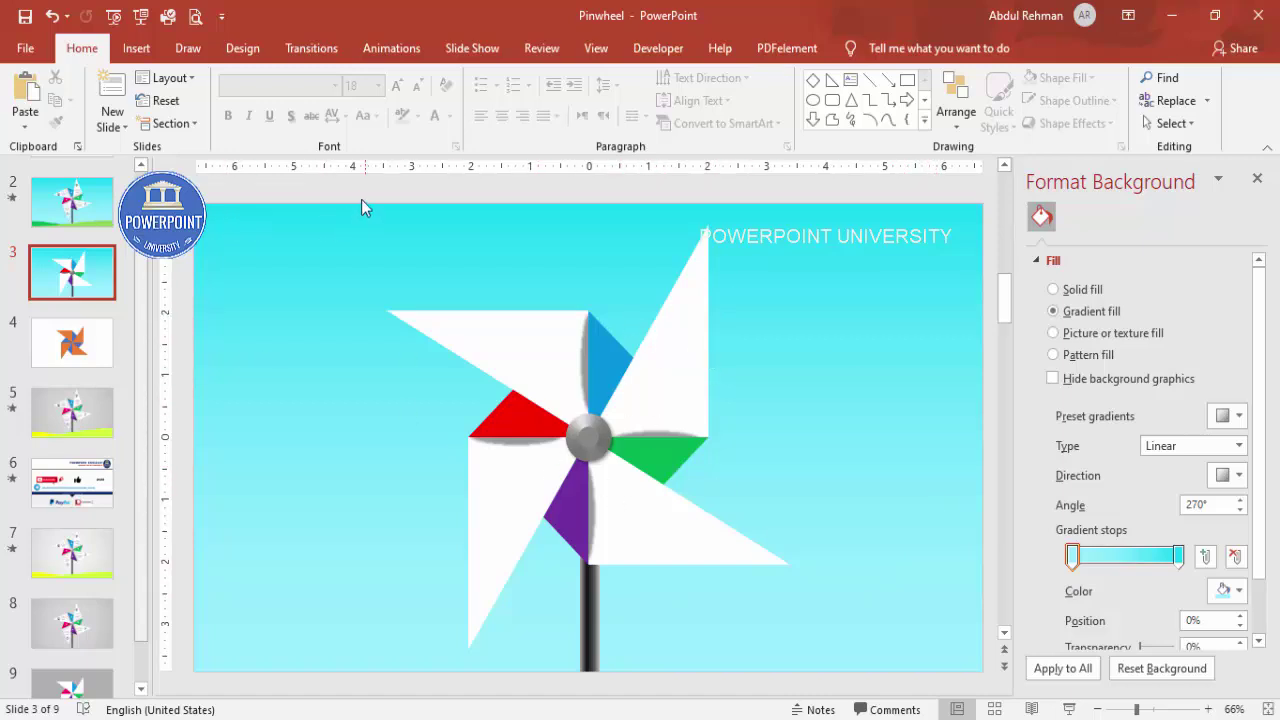
# Group the blades, folds and hub without the stick, tilt slightly, and shrink to 6.55 inches.
pyautogui.moveTo(344, 197)
pyautogui.mouseDown()
pyautogui.moveTo(727, 559)
pyautogui.moveTo(916, 682)
pyautogui.mouseUp()
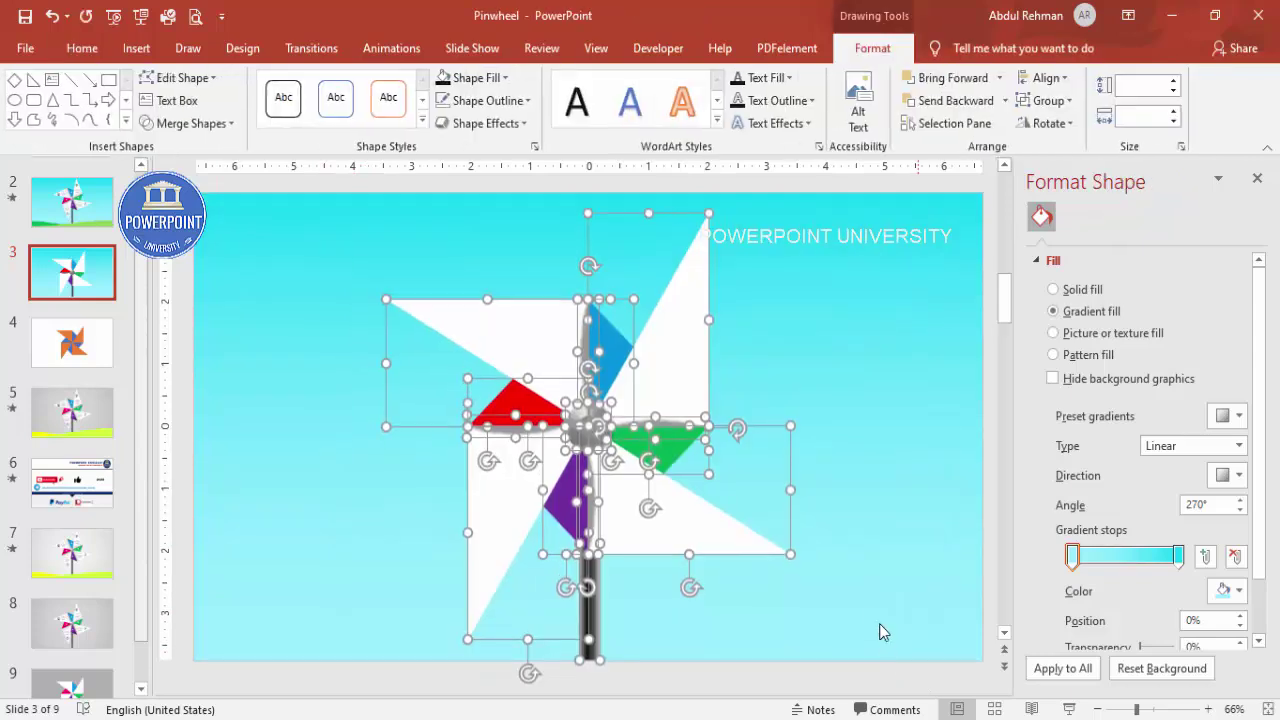
pyautogui.keyDown('shift'); pyautogui.click(597, 645); pyautogui.keyUp('shift')
pyautogui.hotkey('ctrl', 'g')
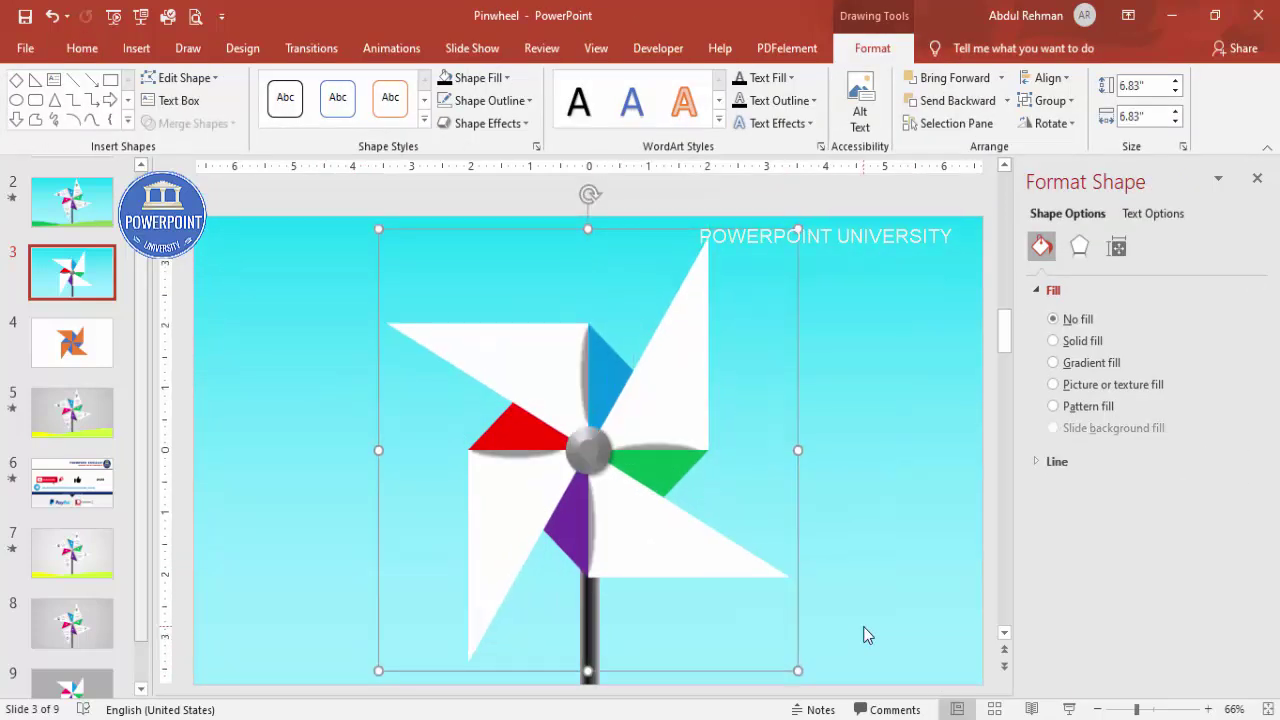
pyautogui.moveTo(588, 188); pyautogui.dragTo(515, 196)
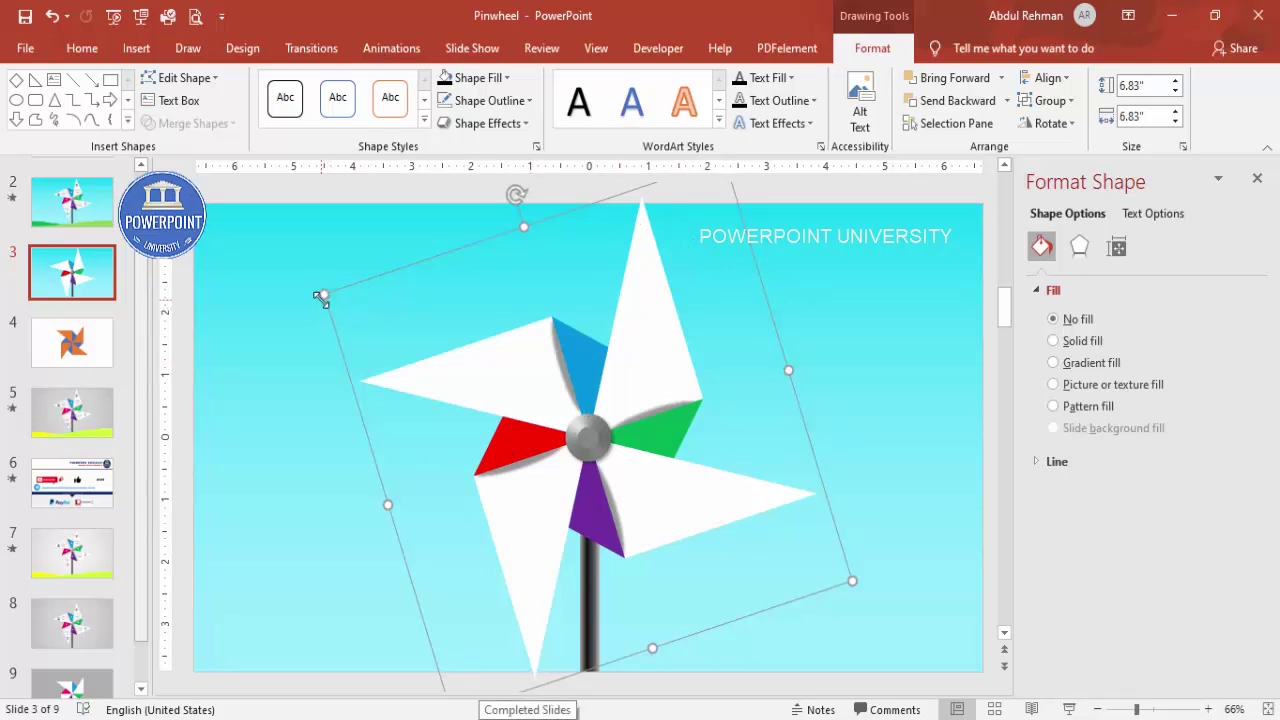
pyautogui.moveTo(321, 298); pyautogui.dragTo(359, 326)
pyautogui.moveTo(684, 440); pyautogui.dragTo(668, 433)
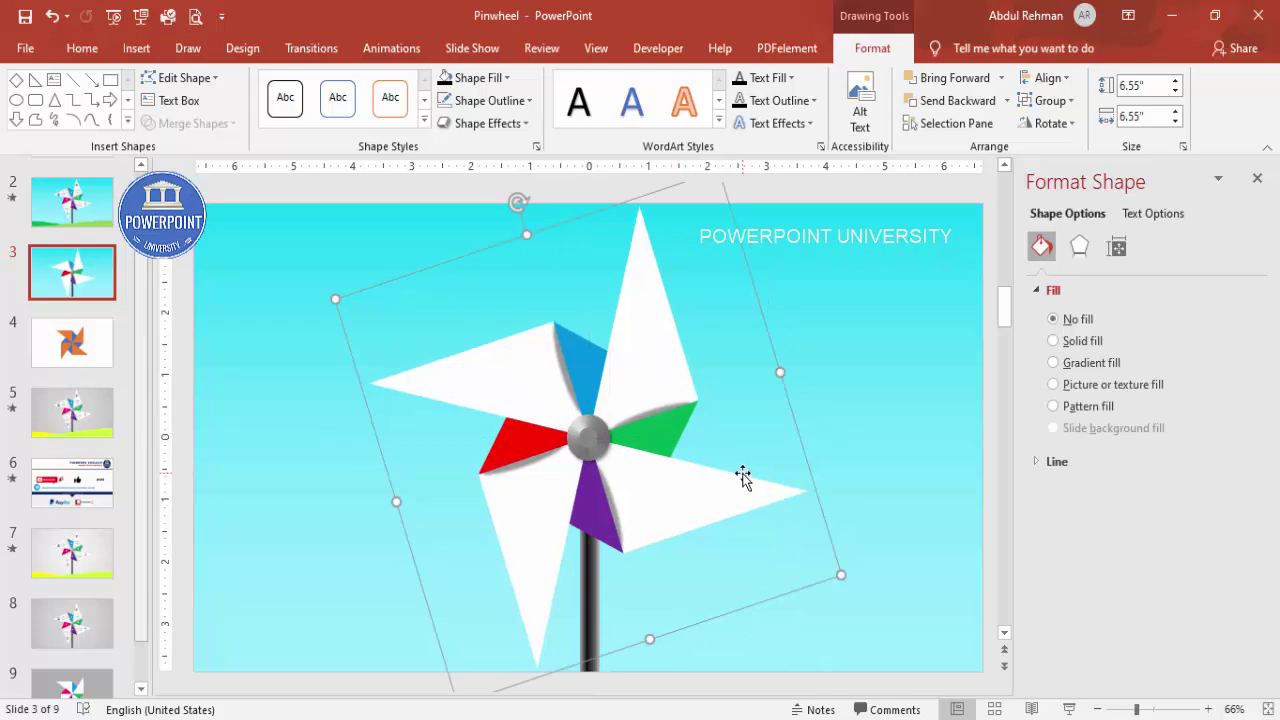
pyautogui.click(837, 371)
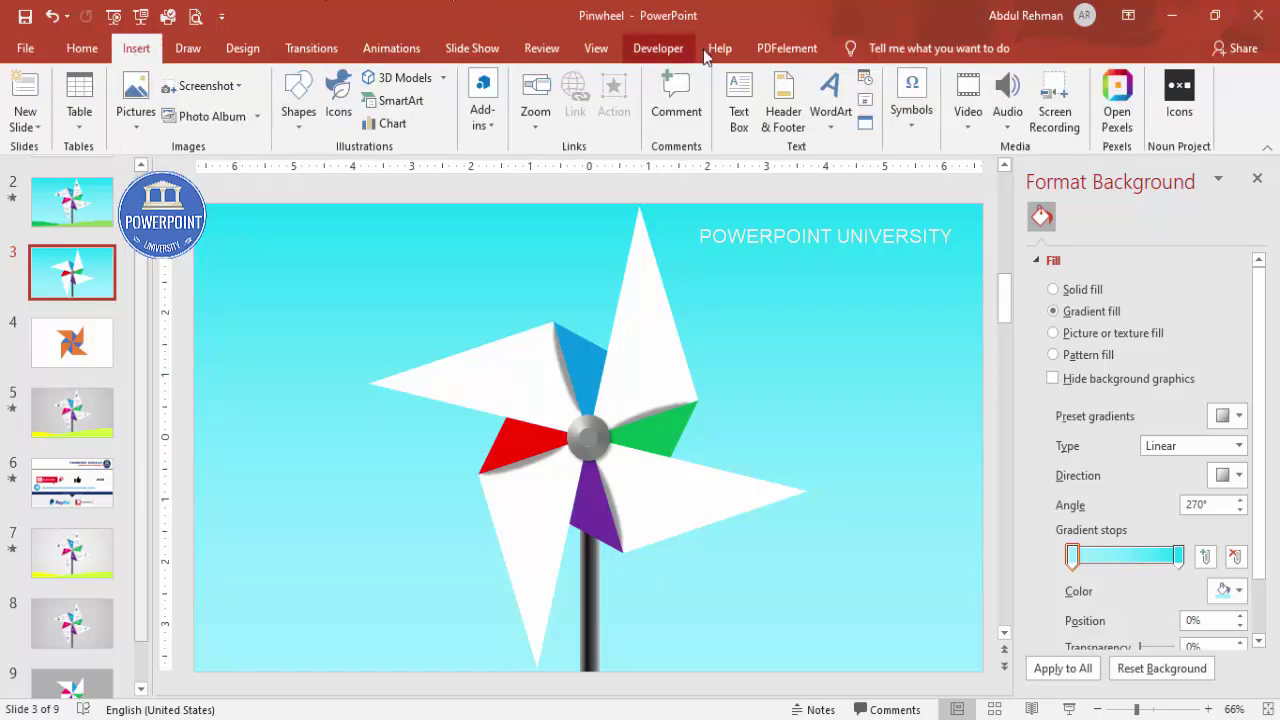
# Add a text box with the letter A, centred, bold and white.
pyautogui.click(740, 98)
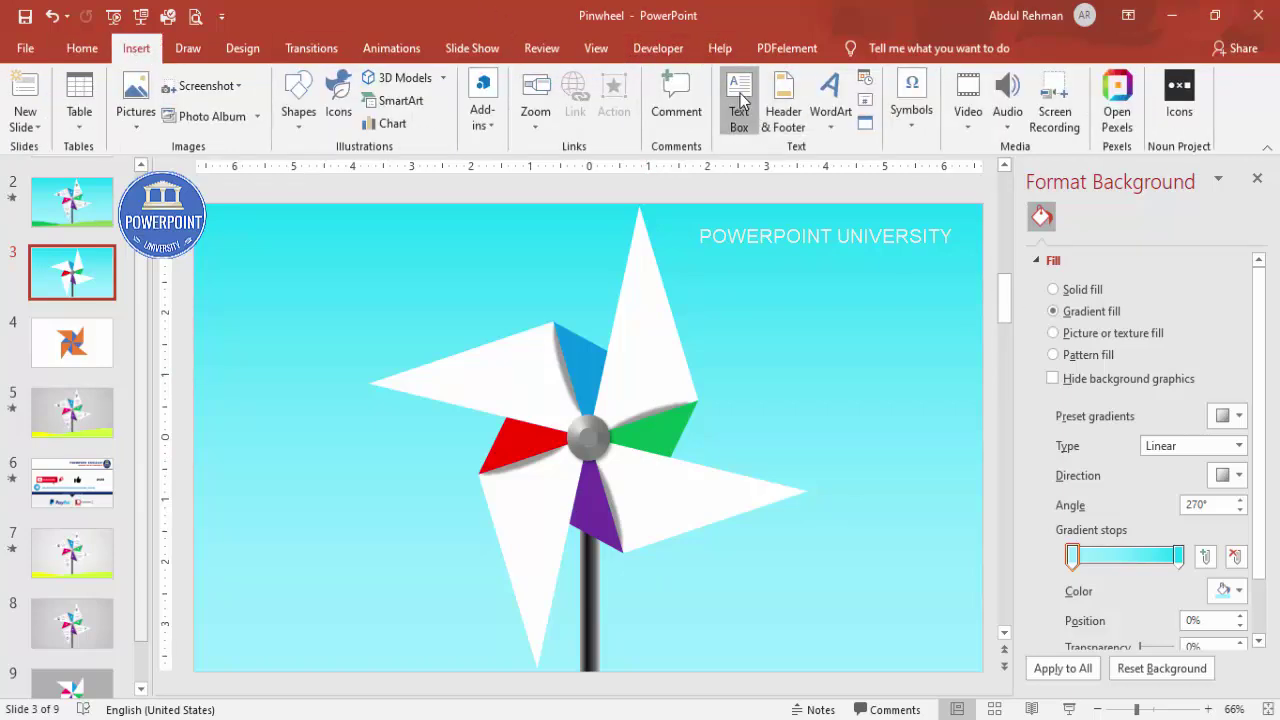
pyautogui.click(757, 306)
pyautogui.write('A')
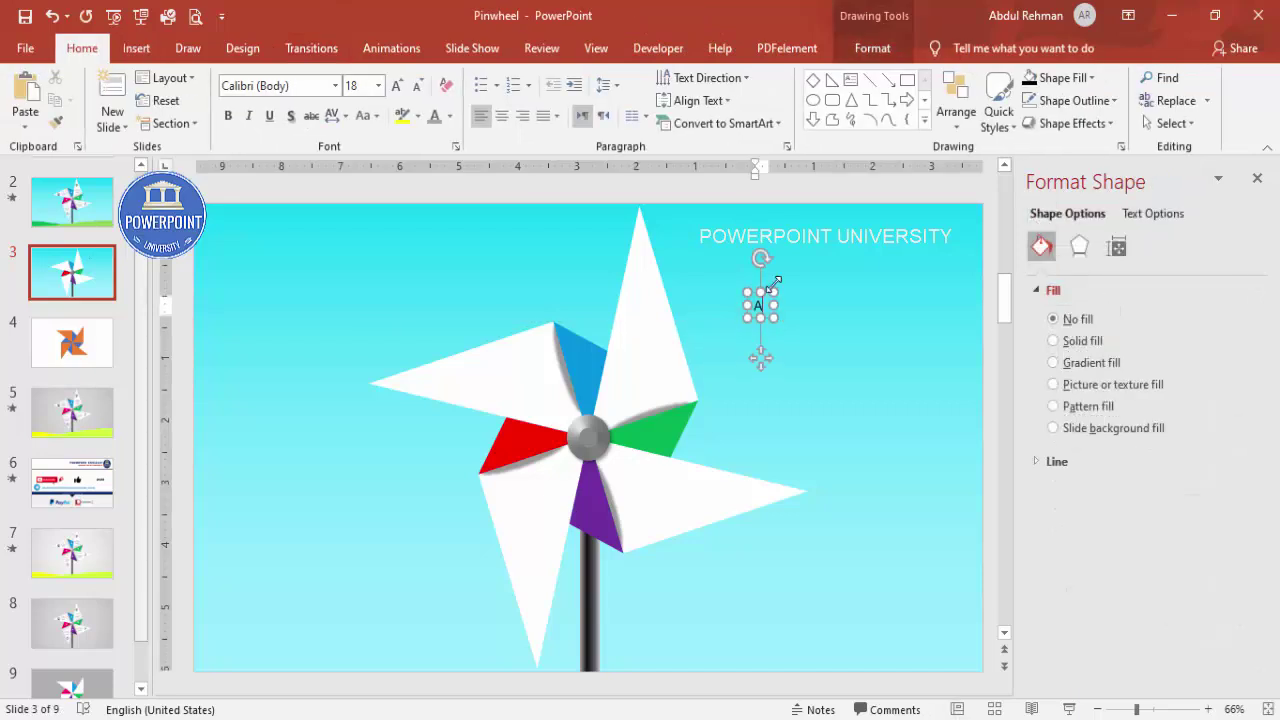
pyautogui.click(765, 290)
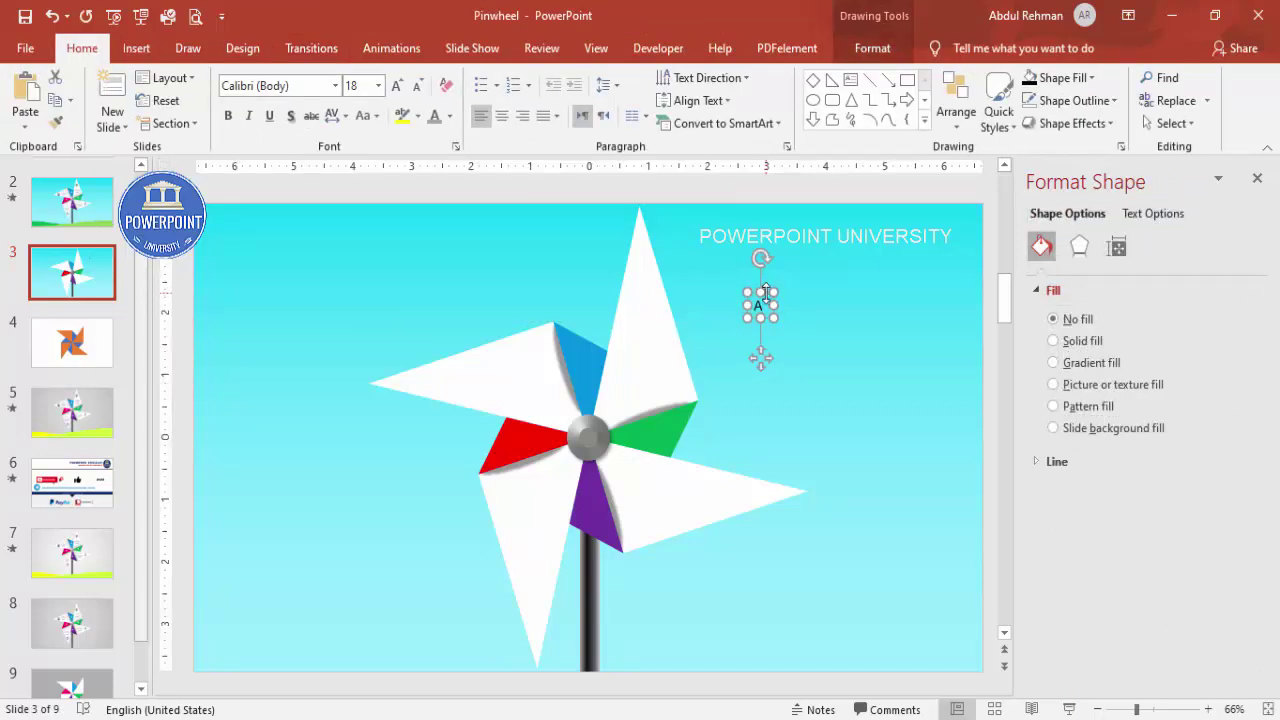
pyautogui.click(502, 116)
pyautogui.click(228, 115)
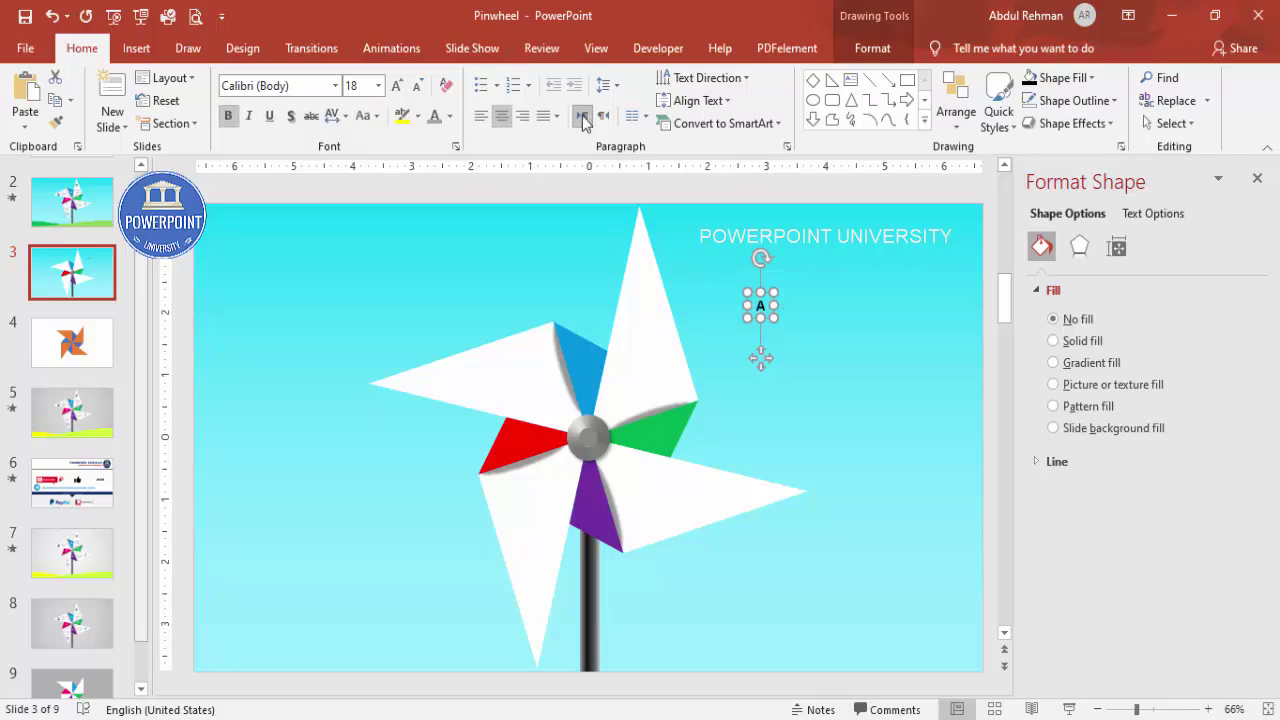
pyautogui.click(449, 116)
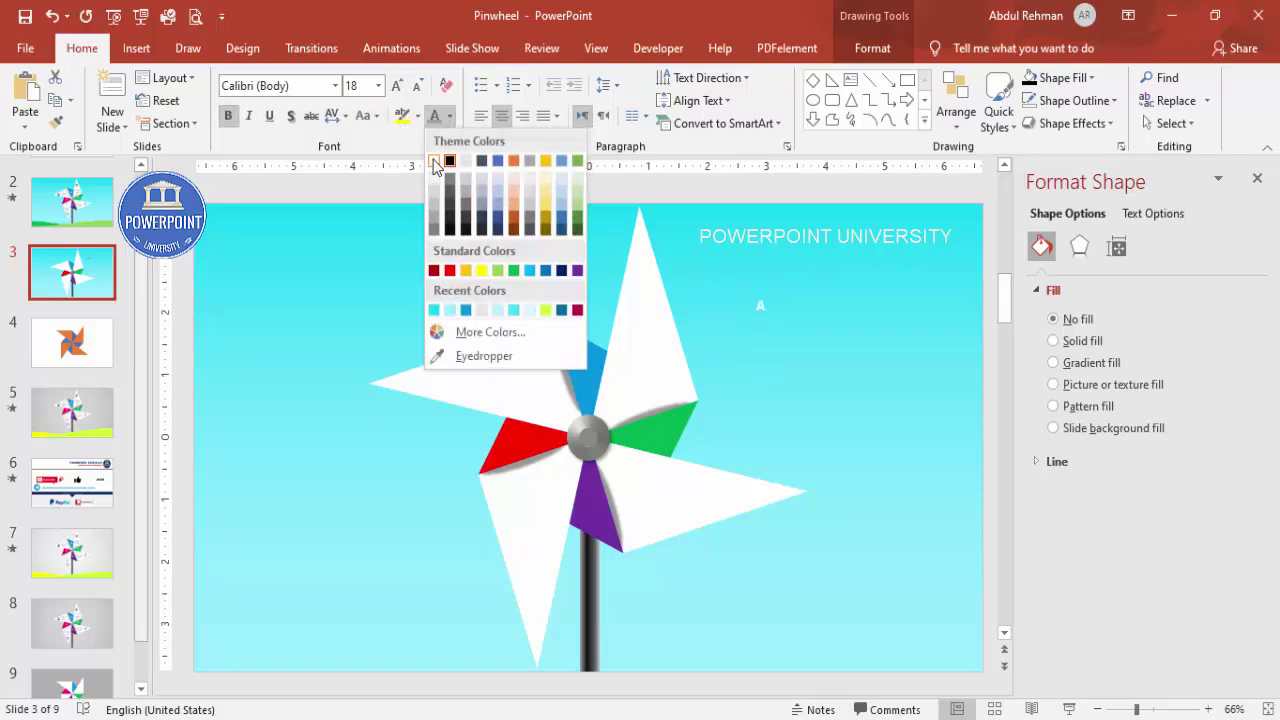
pyautogui.click(434, 161)
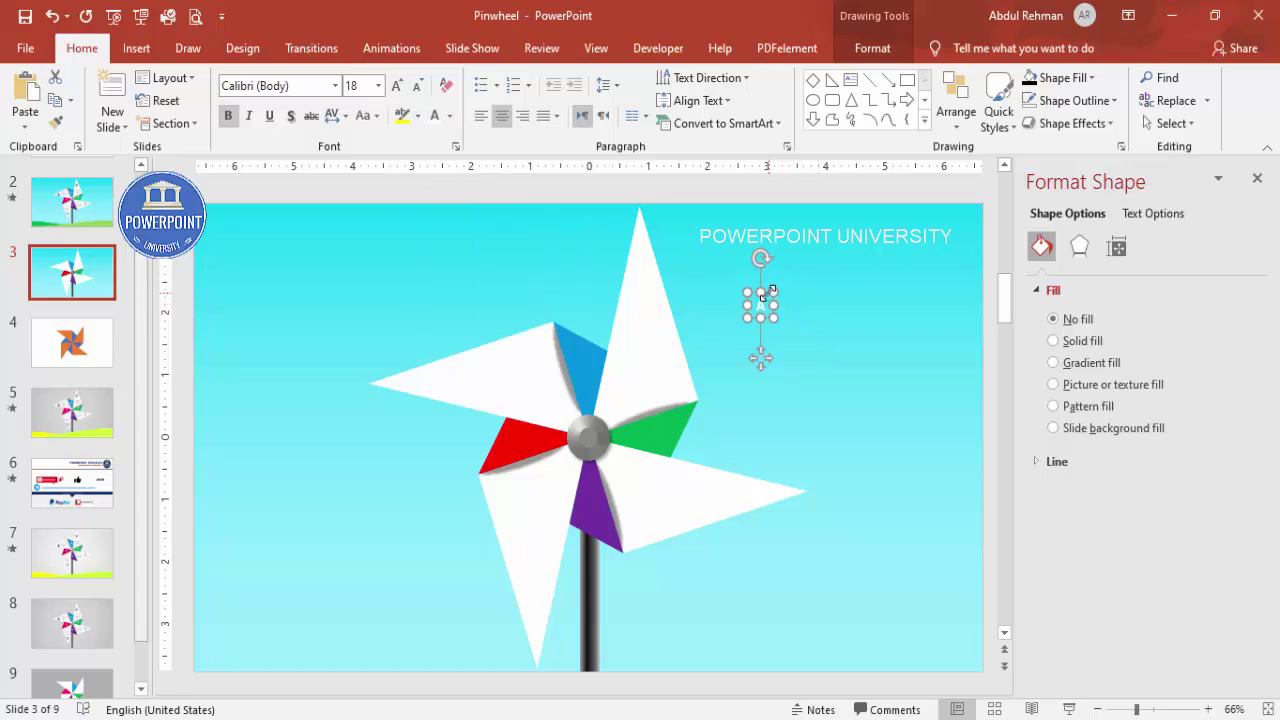
# Place the A on the blue fold and raise its font size to 28.
pyautogui.moveTo(767, 302); pyautogui.dragTo(589, 369)
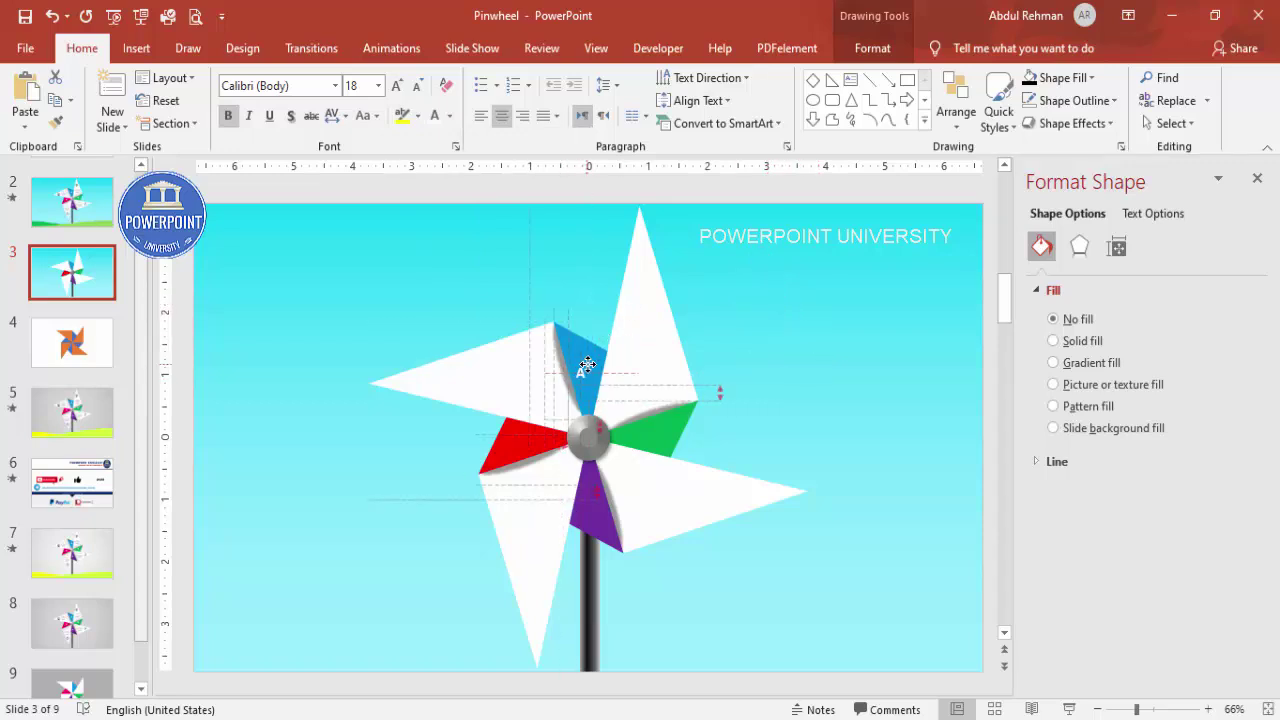
pyautogui.click(397, 85)
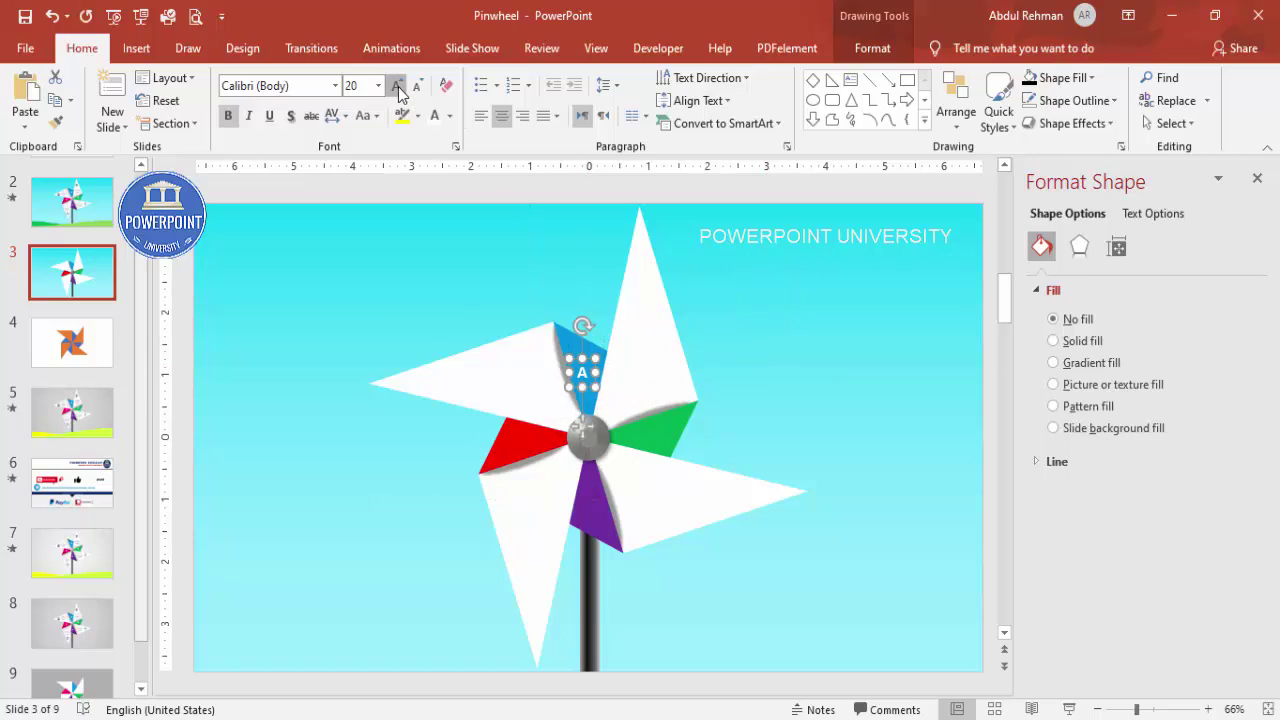
pyautogui.click(397, 85)
pyautogui.click(397, 85)
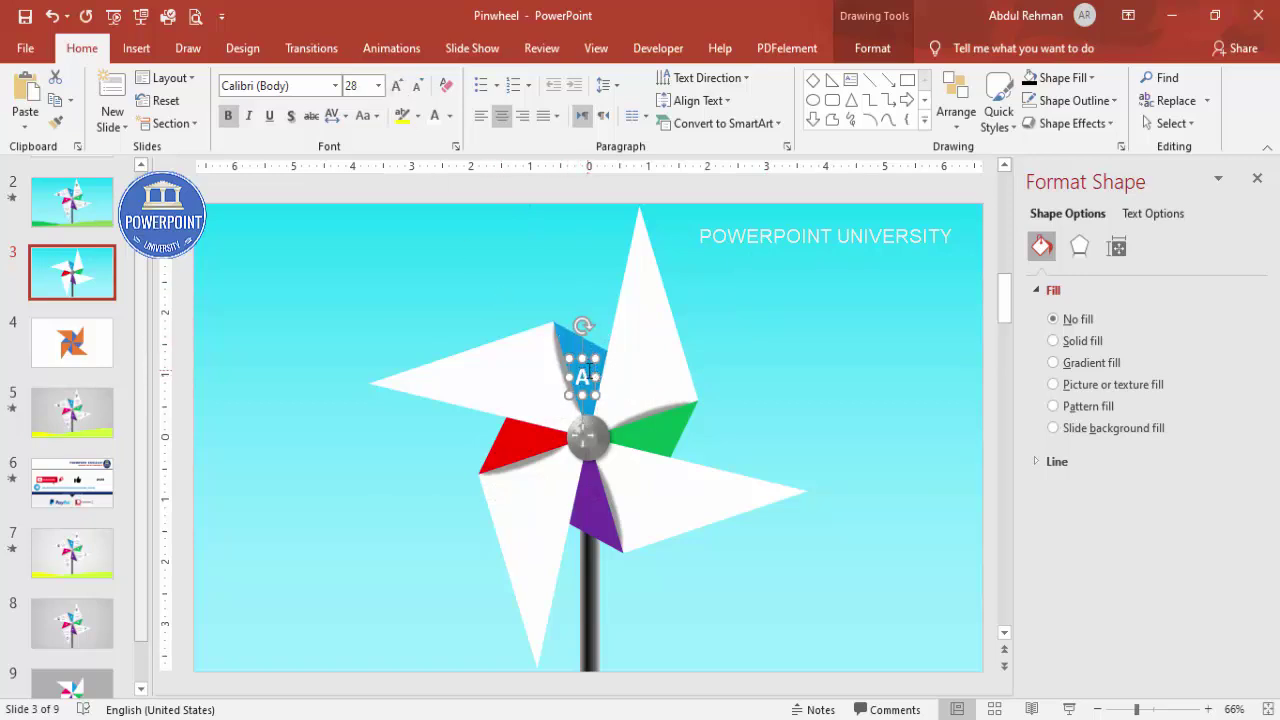
pyautogui.moveTo(590, 369); pyautogui.dragTo(604, 490)
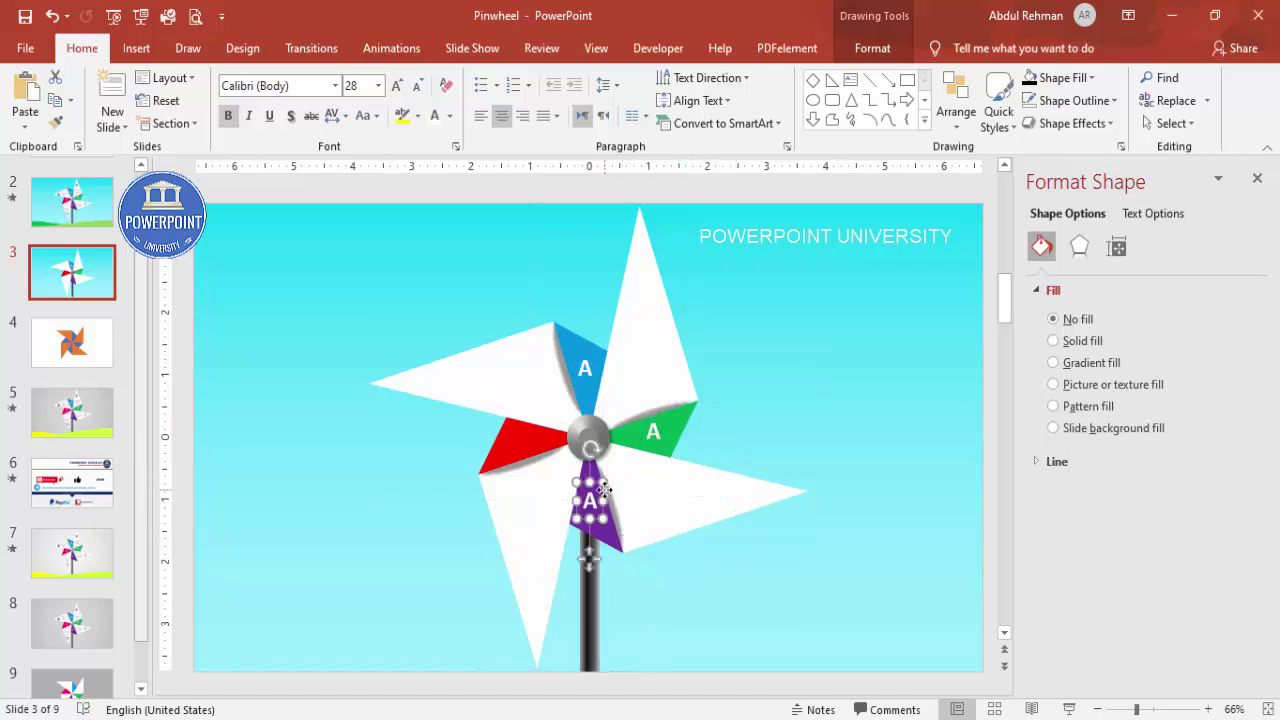
# Move an A copy onto the red fold and relabel the green and purple copies B and C.
pyautogui.click(525, 570)
pyautogui.moveTo(537, 567); pyautogui.dragTo(531, 432)
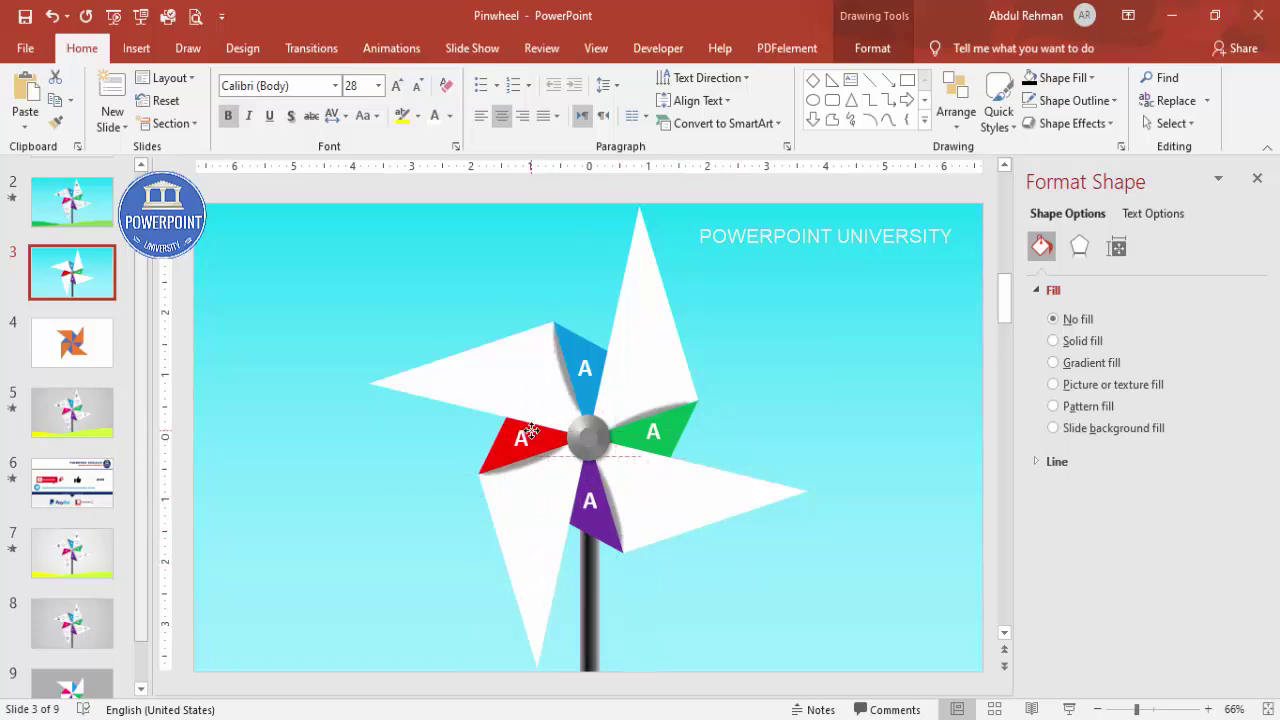
pyautogui.click(650, 432)
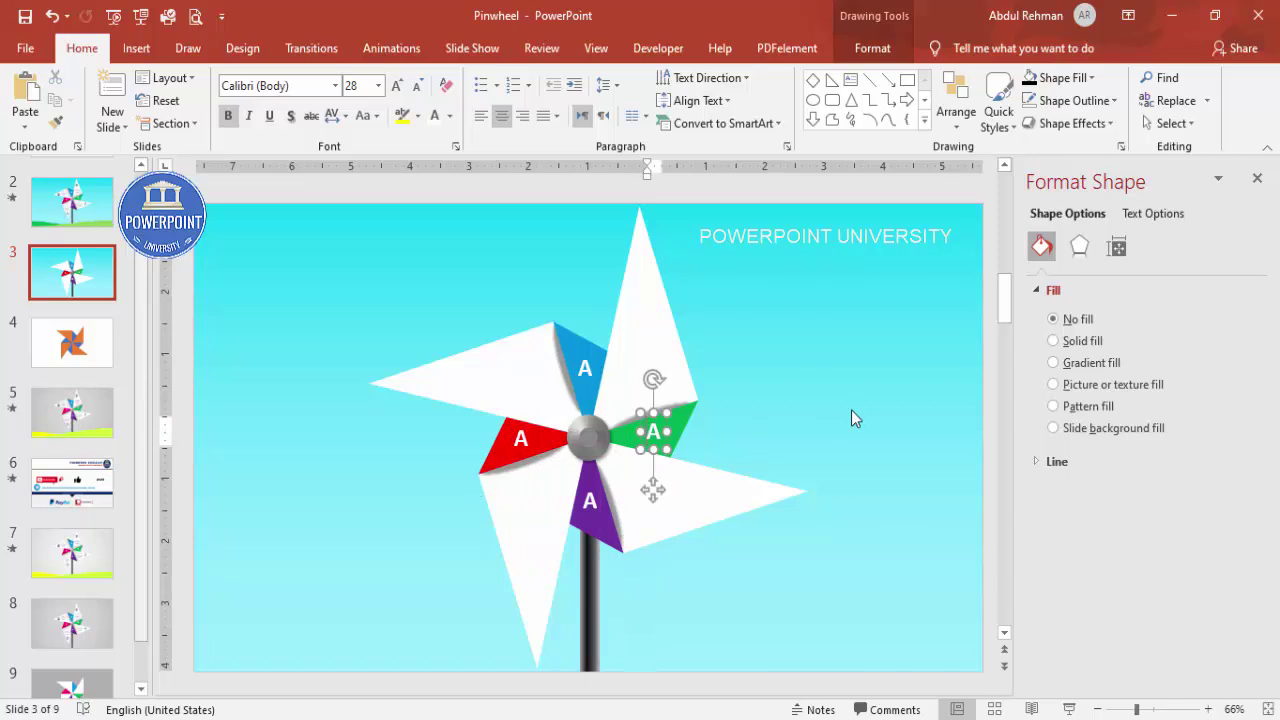
pyautogui.write('B')
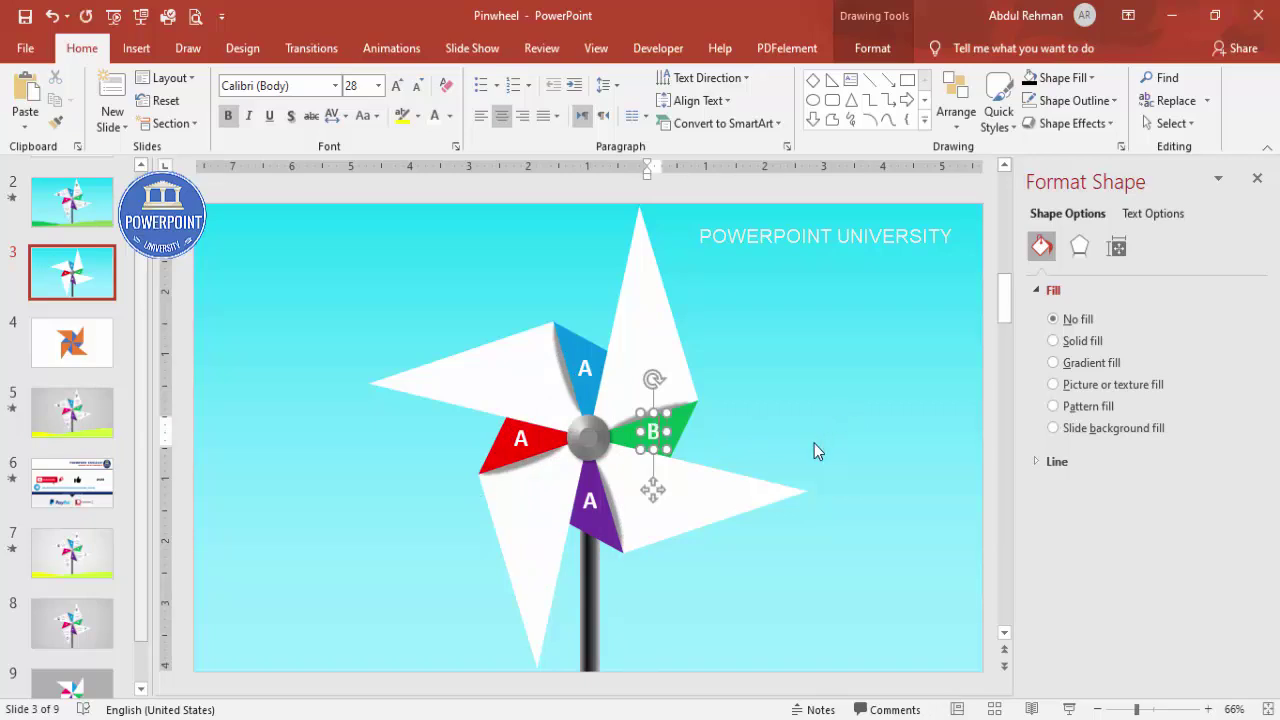
pyautogui.click(590, 503)
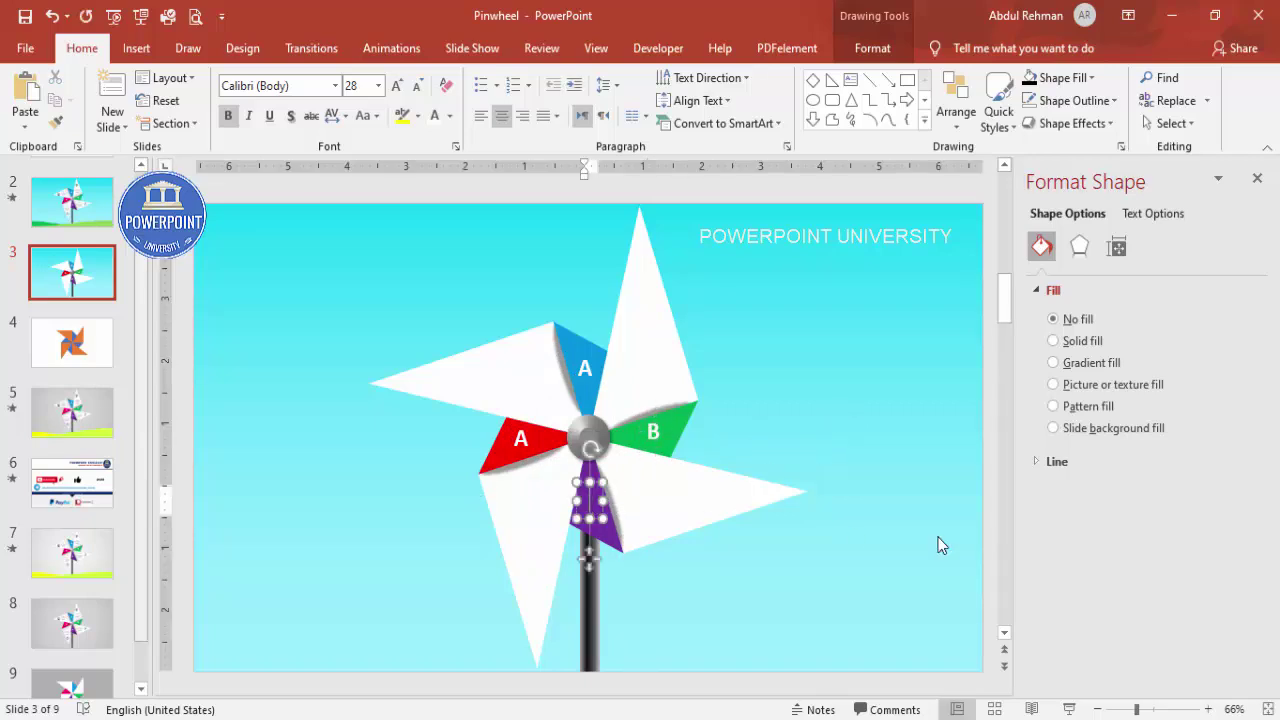
pyautogui.write('C')
pyautogui.click(521, 440)
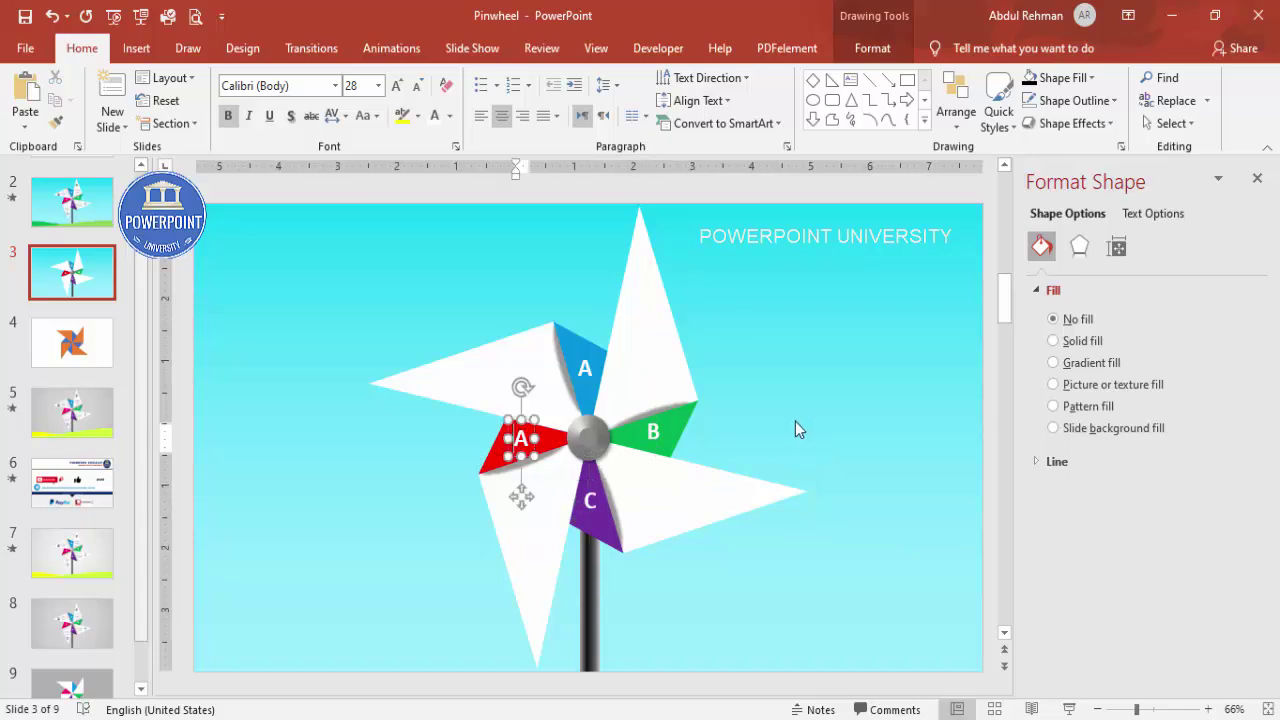
# Insert the target, presentation-board, lightbulb and stopwatch icons from the icon library.
pyautogui.write('D')
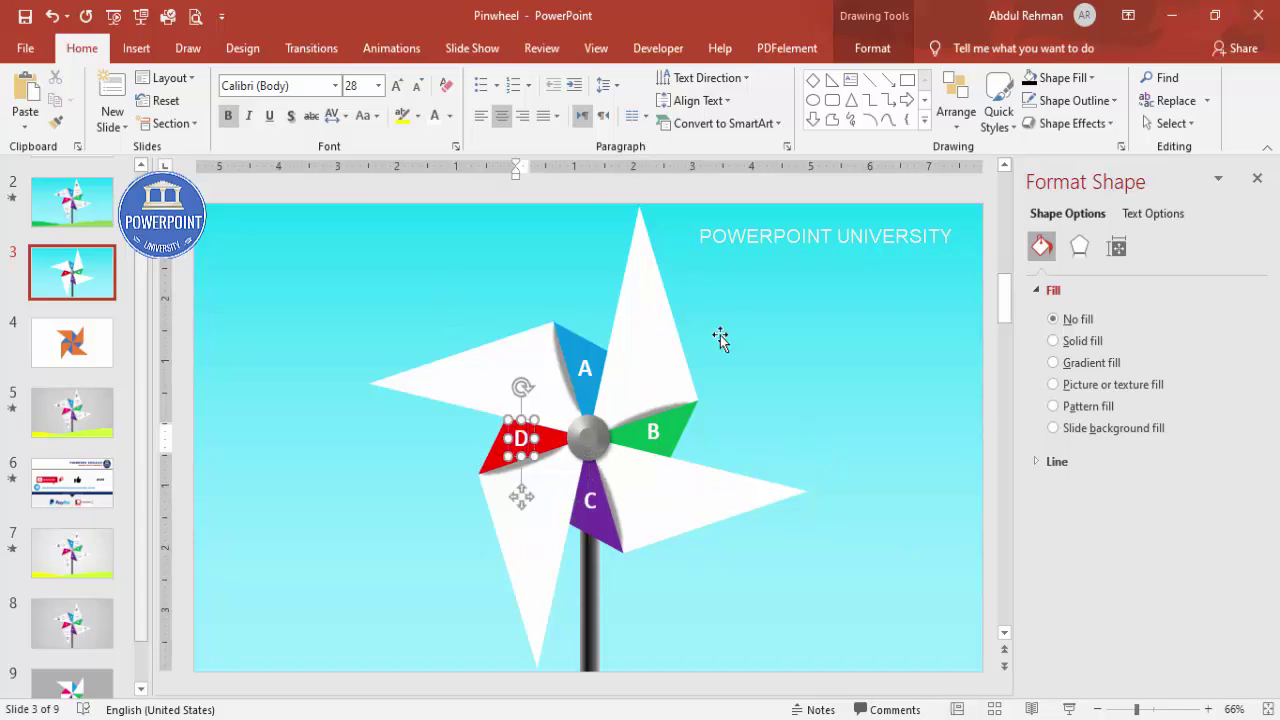
pyautogui.click(803, 334)
pyautogui.click(136, 48)
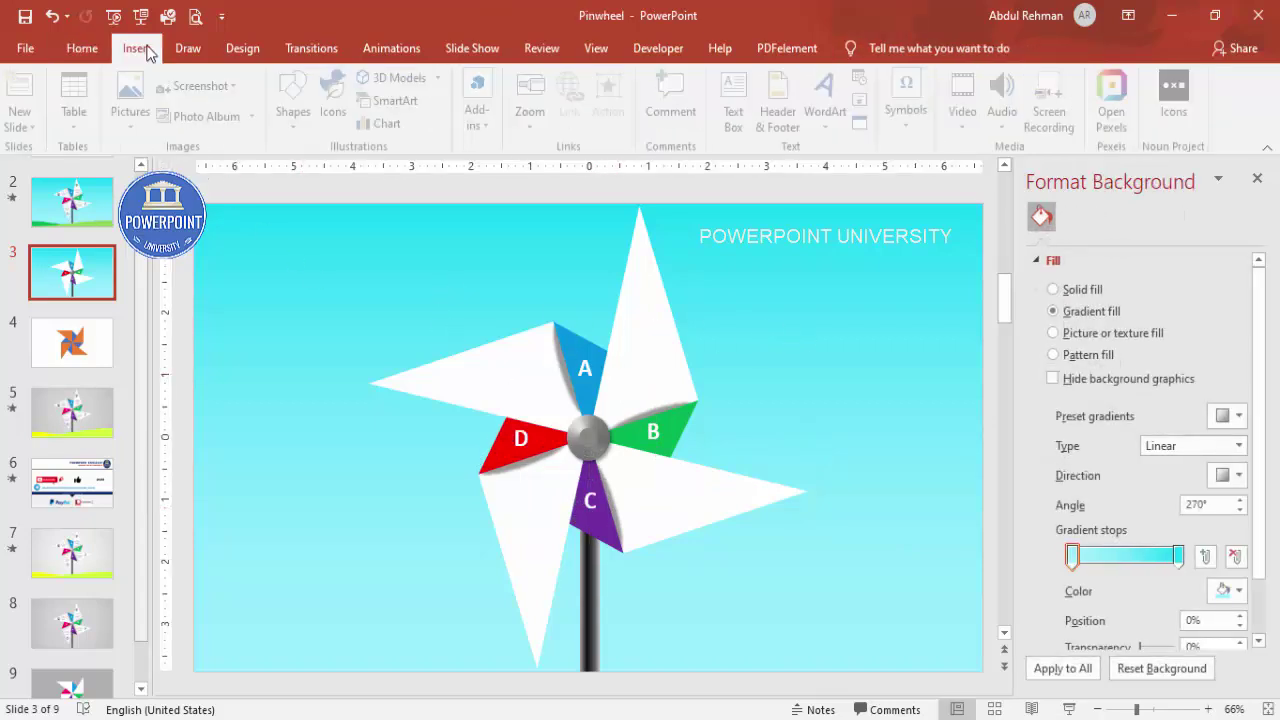
pyautogui.click(340, 95)
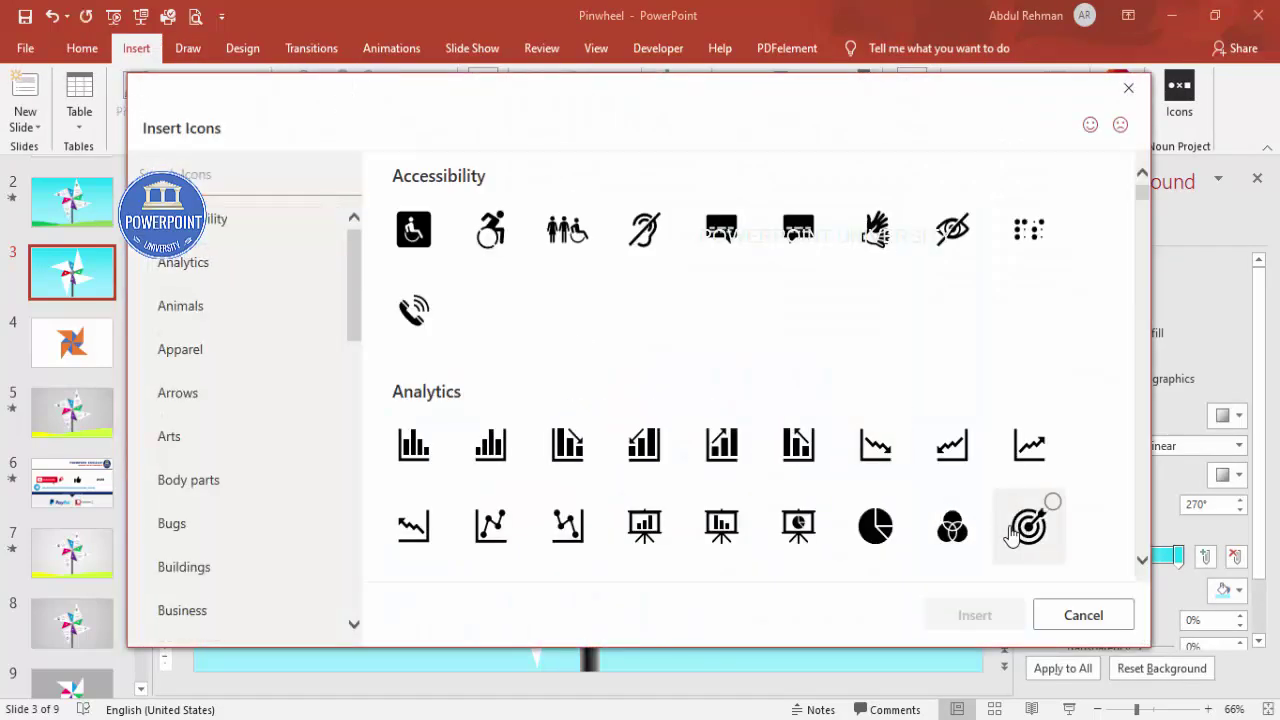
pyautogui.click(1022, 533)
pyautogui.click(790, 527)
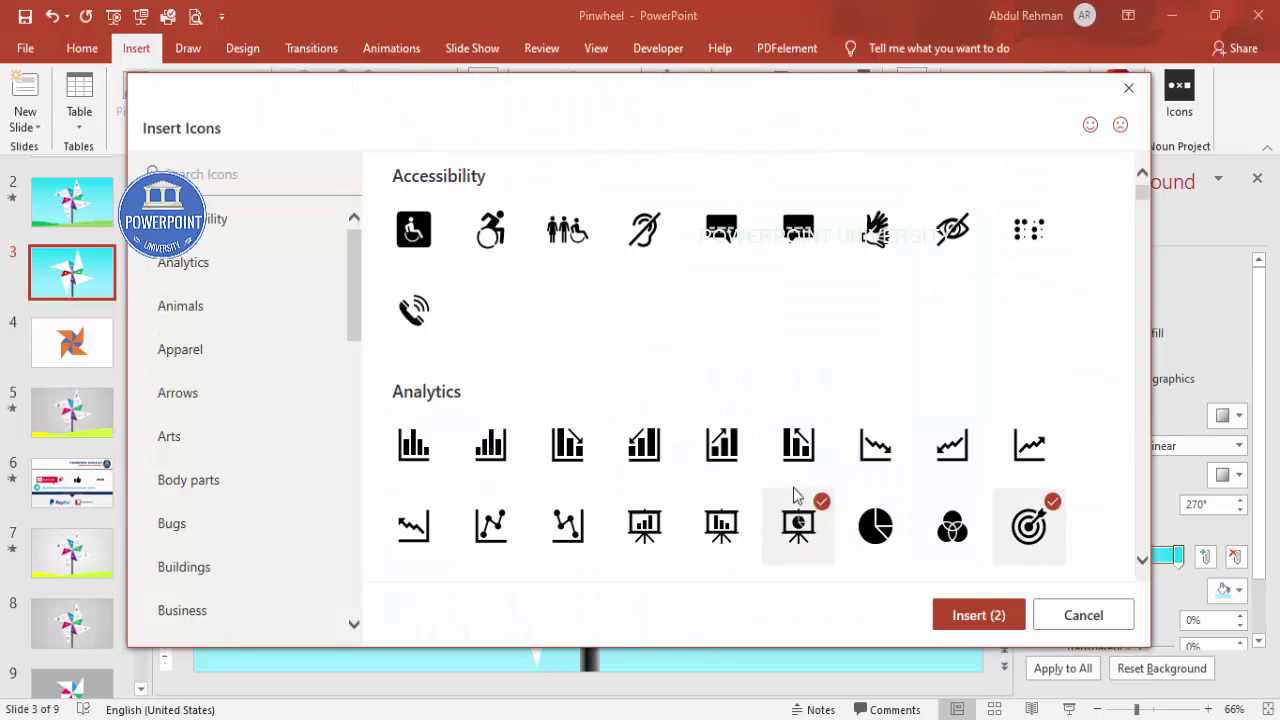
pyautogui.scroll(-1, 795, 495)
pyautogui.click(977, 488)
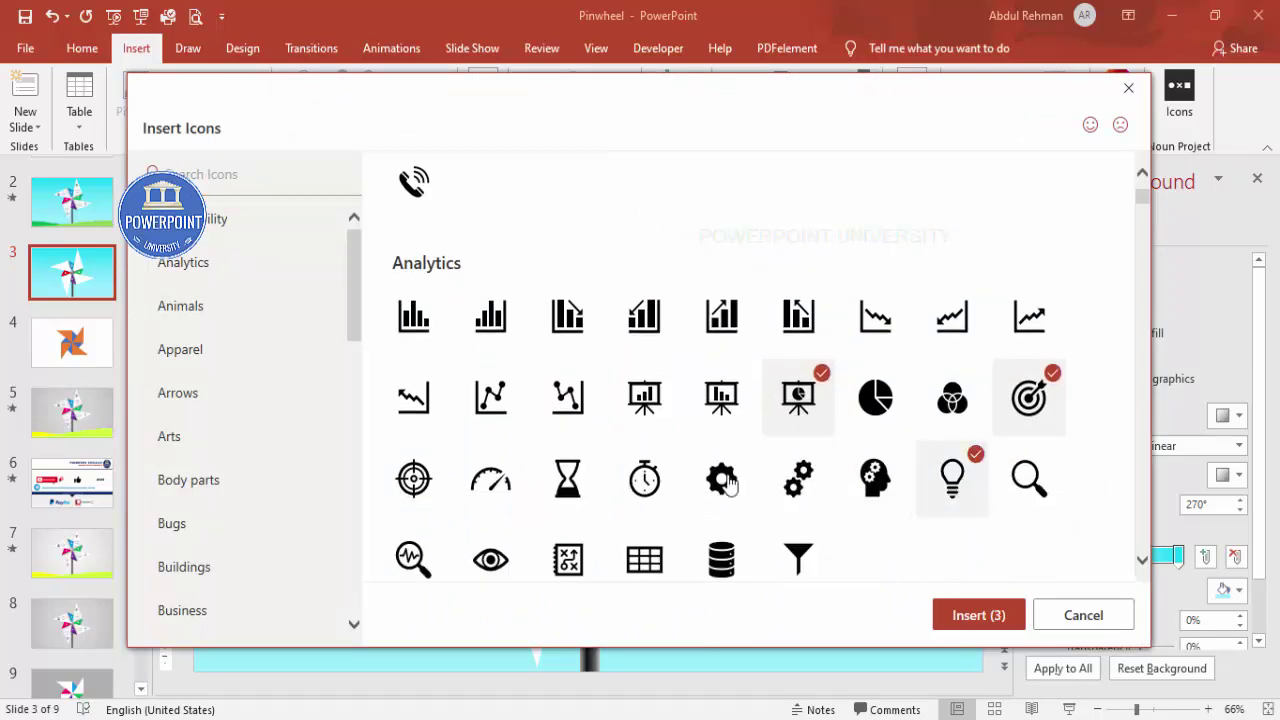
pyautogui.click(645, 480)
pyautogui.click(978, 615)
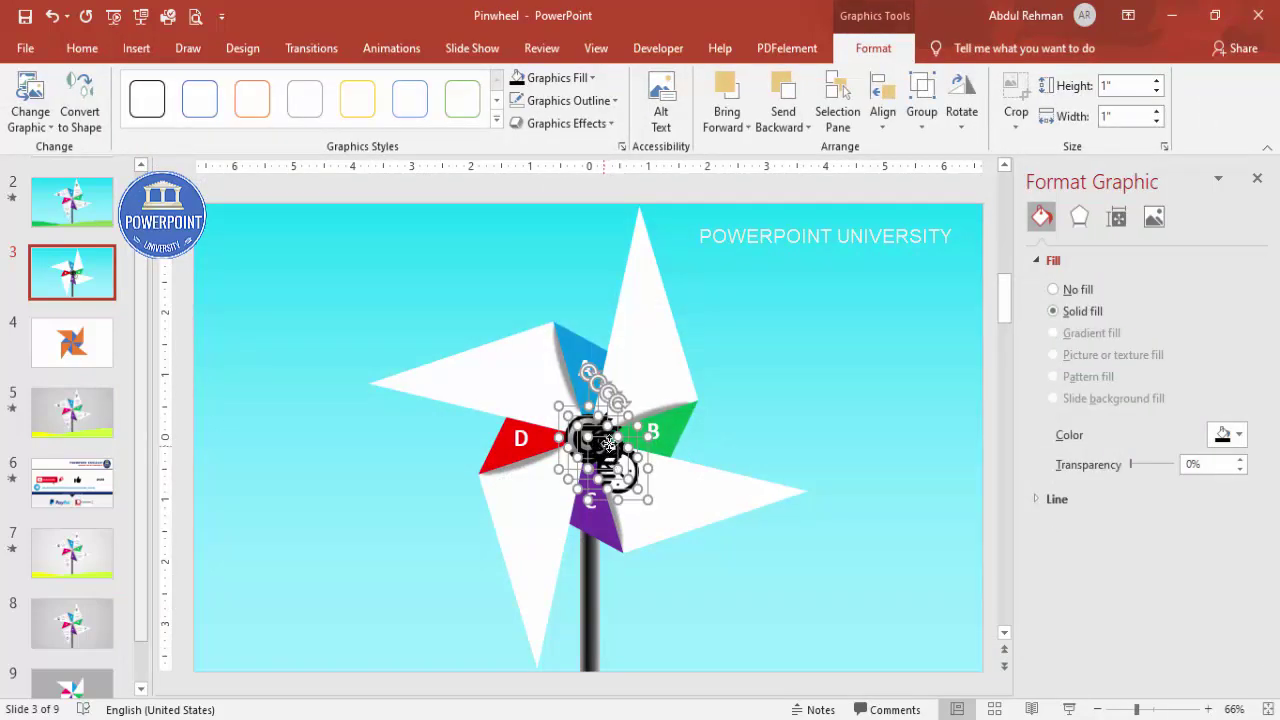
# Move the four icons to the slide's right edge and set their height to 0.5".
pyautogui.moveTo(608, 443); pyautogui.dragTo(945, 343)
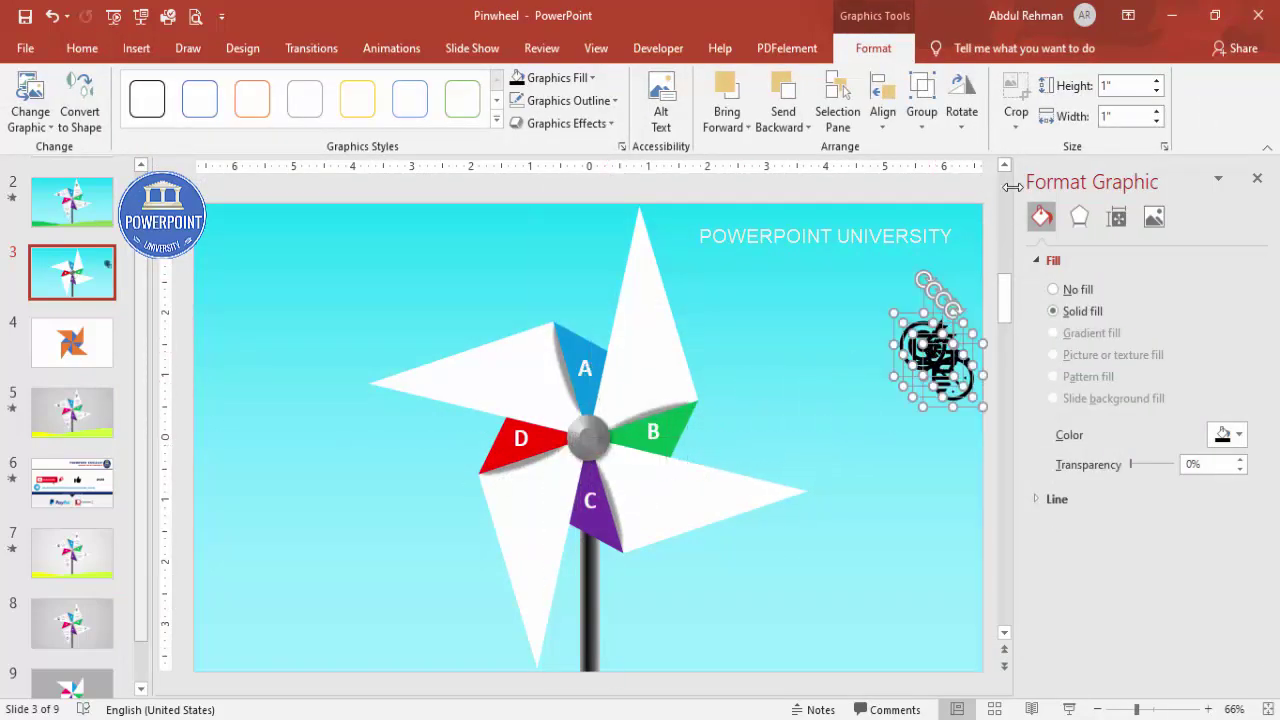
pyautogui.click(1131, 88)
pyautogui.write('.5')
pyautogui.press('Return')
pyautogui.click(880, 285)
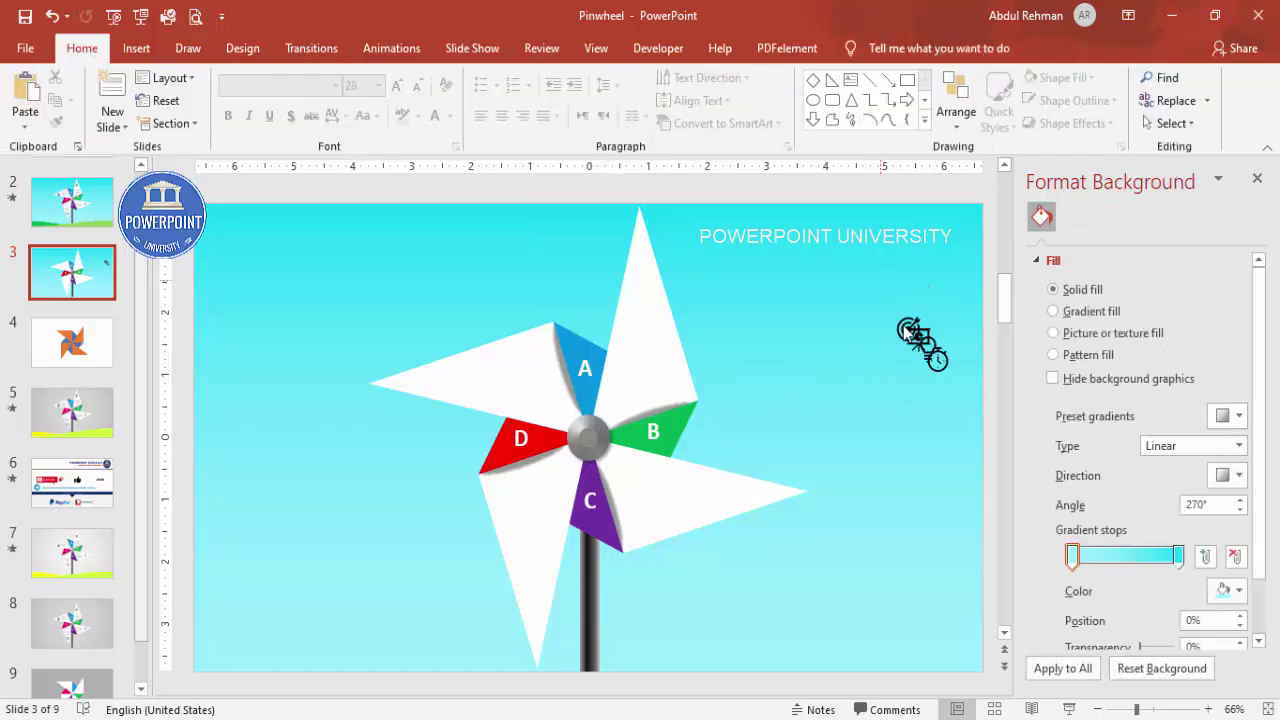
# Place the target, lightbulb, presentation board and stopwatch on the top, right, lower and left blades.
pyautogui.moveTo(918, 334); pyautogui.dragTo(640, 283)
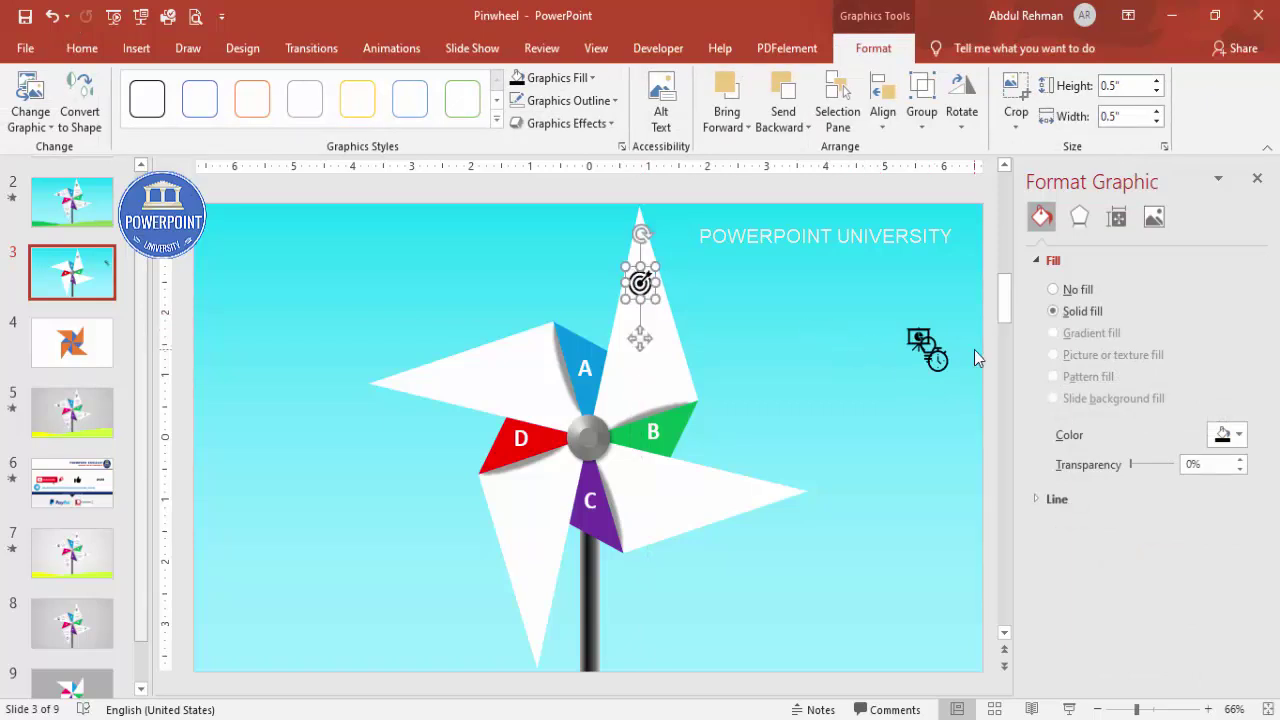
pyautogui.moveTo(931, 352); pyautogui.dragTo(743, 488)
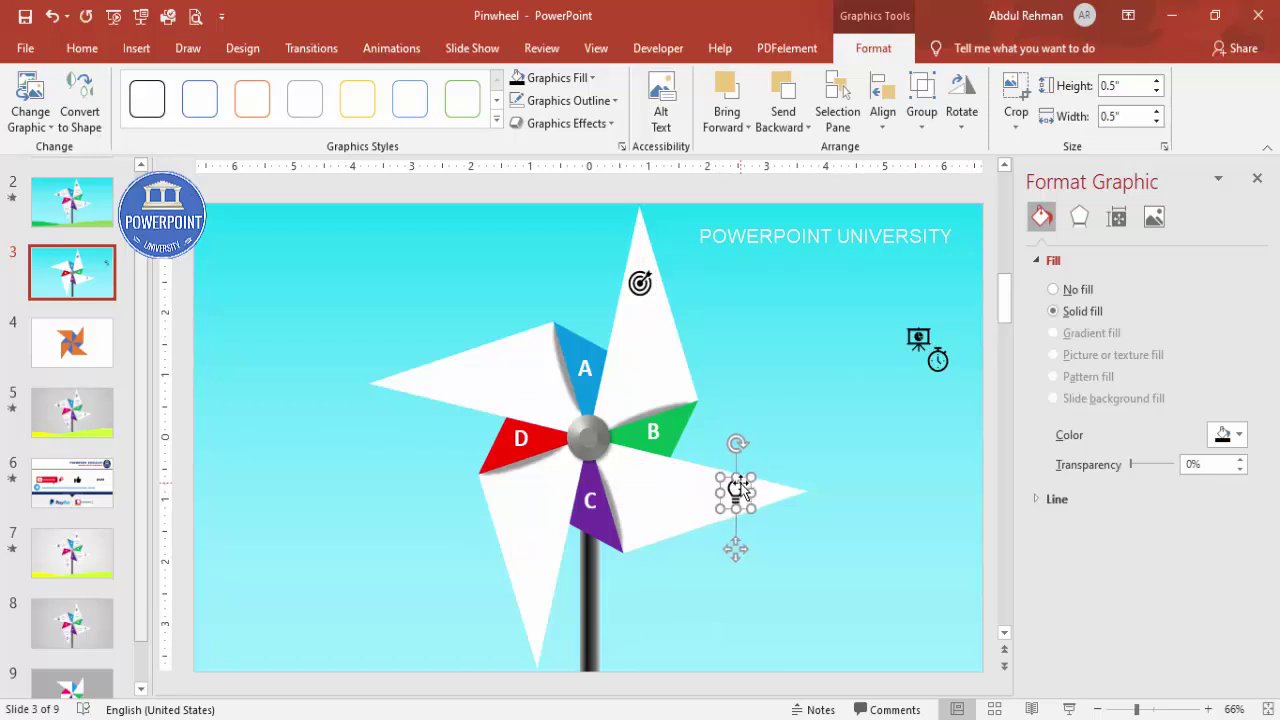
pyautogui.moveTo(917, 340); pyautogui.dragTo(532, 609)
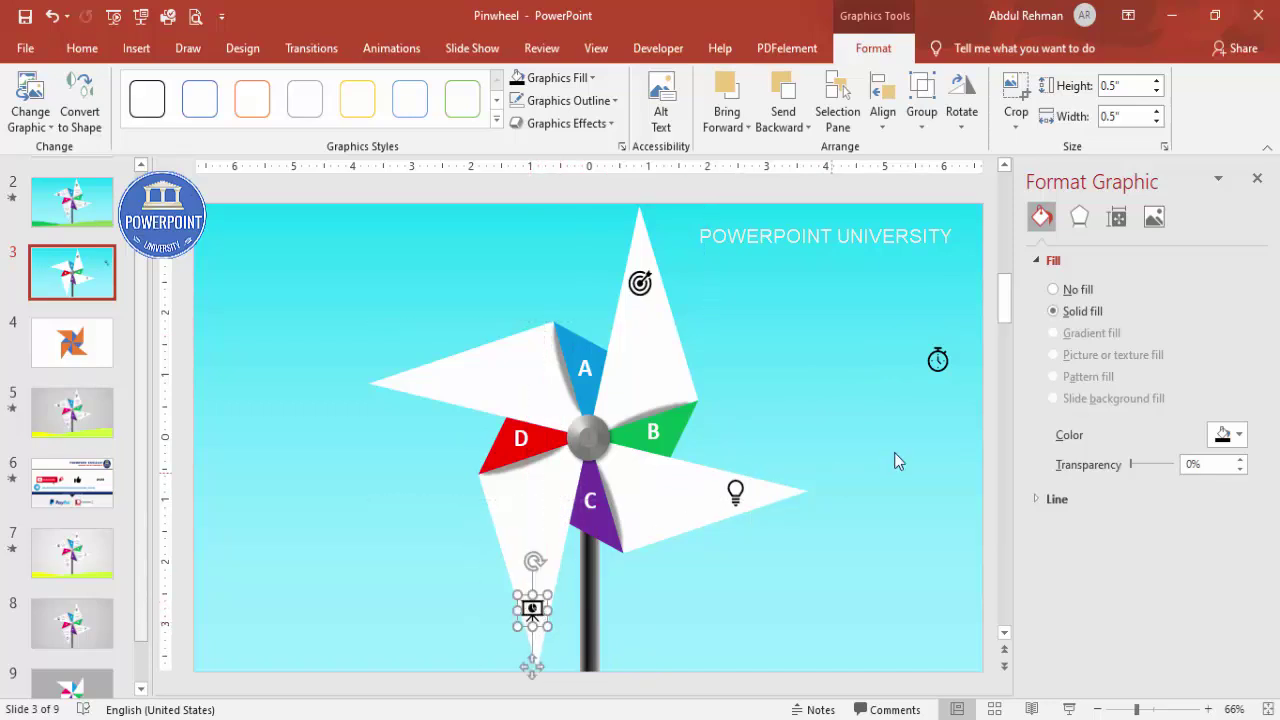
pyautogui.moveTo(937, 360); pyautogui.dragTo(436, 380)
pyautogui.moveTo(532, 608); pyautogui.dragTo(536, 600)
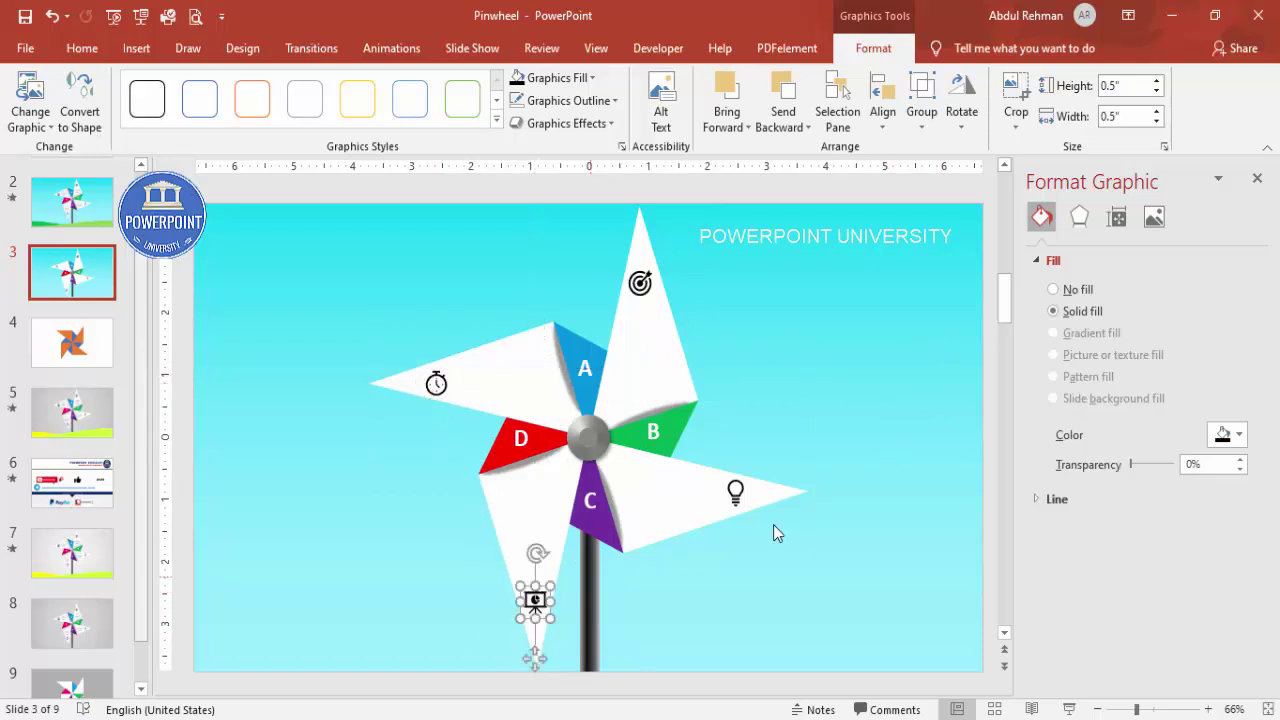
pyautogui.click(837, 349)
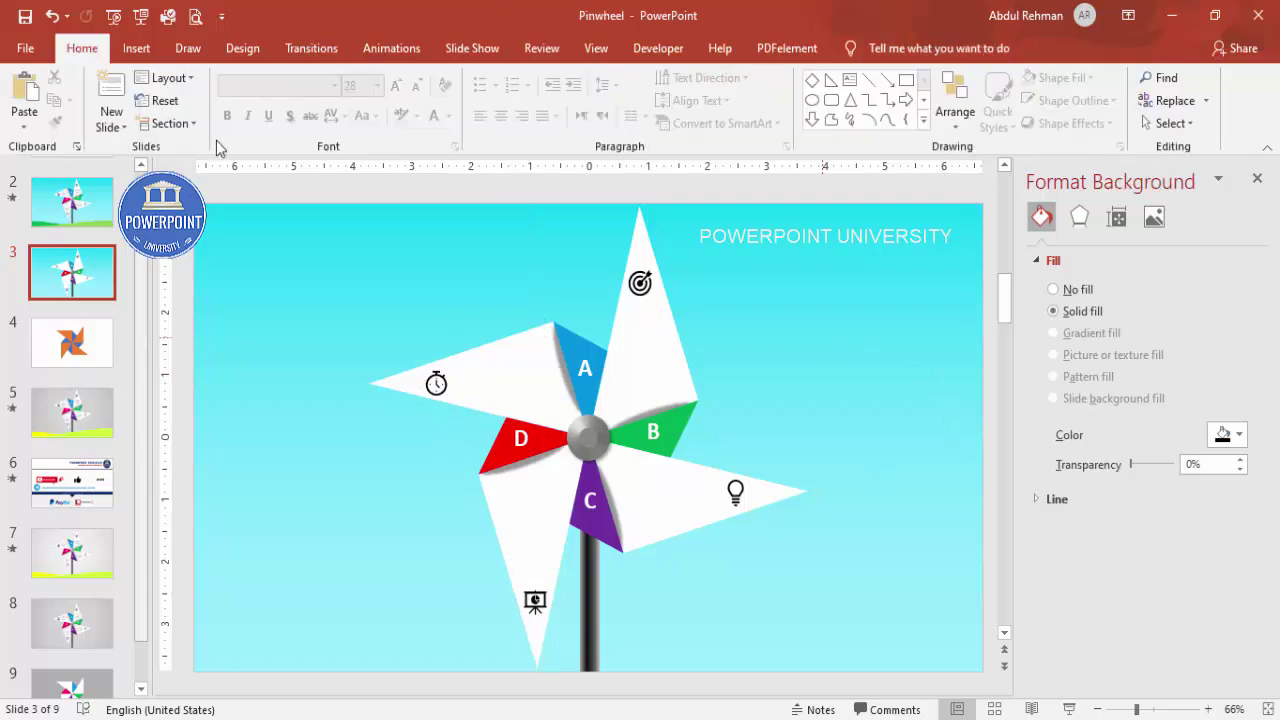
# Draw a text box reading 'Add detail text here. This is your placeholder column'.
pyautogui.click(136, 48)
pyautogui.click(739, 100)
pyautogui.moveTo(734, 257); pyautogui.dragTo(820, 303)
pyautogui.write('Add de')
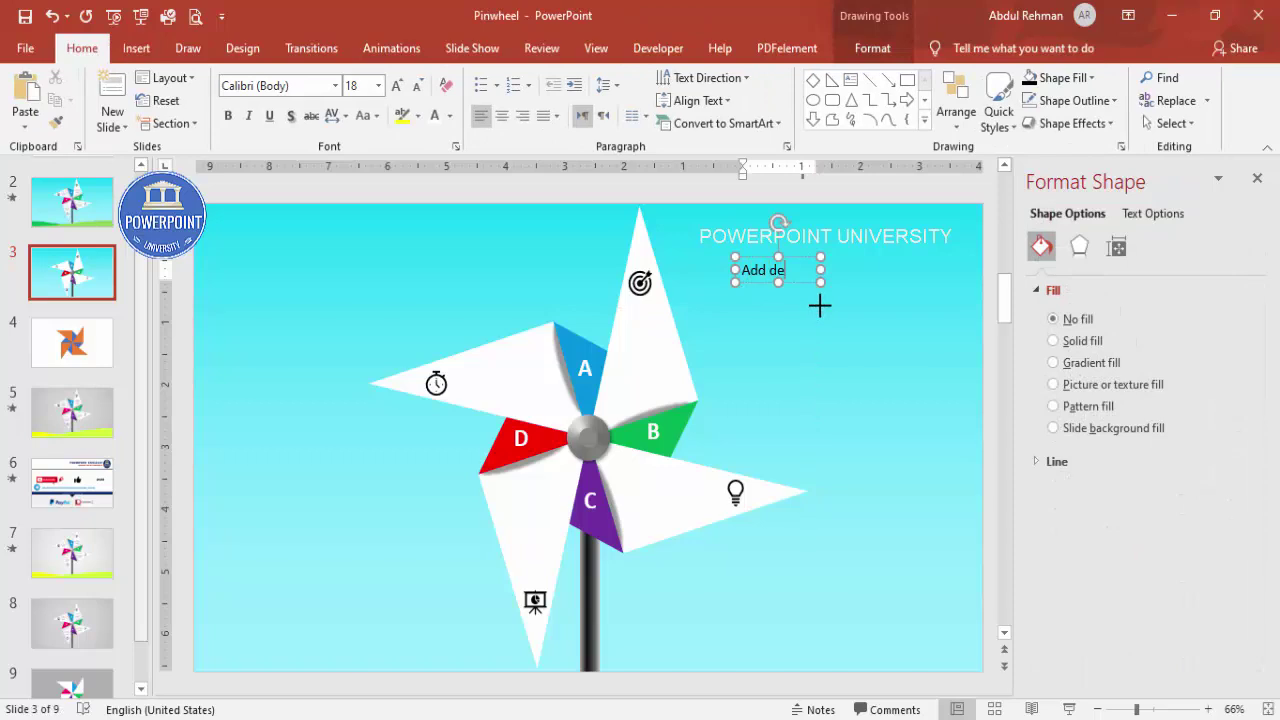
pyautogui.write('tail text he')
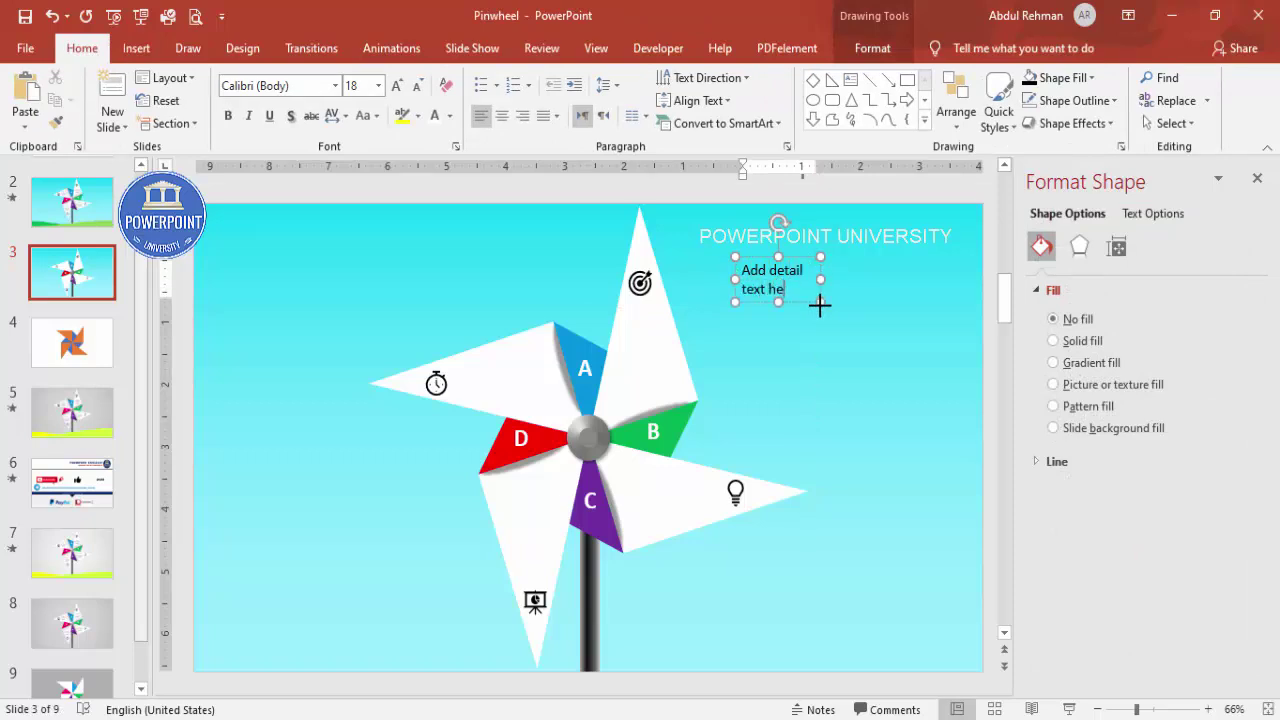
pyautogui.write('re. This is')
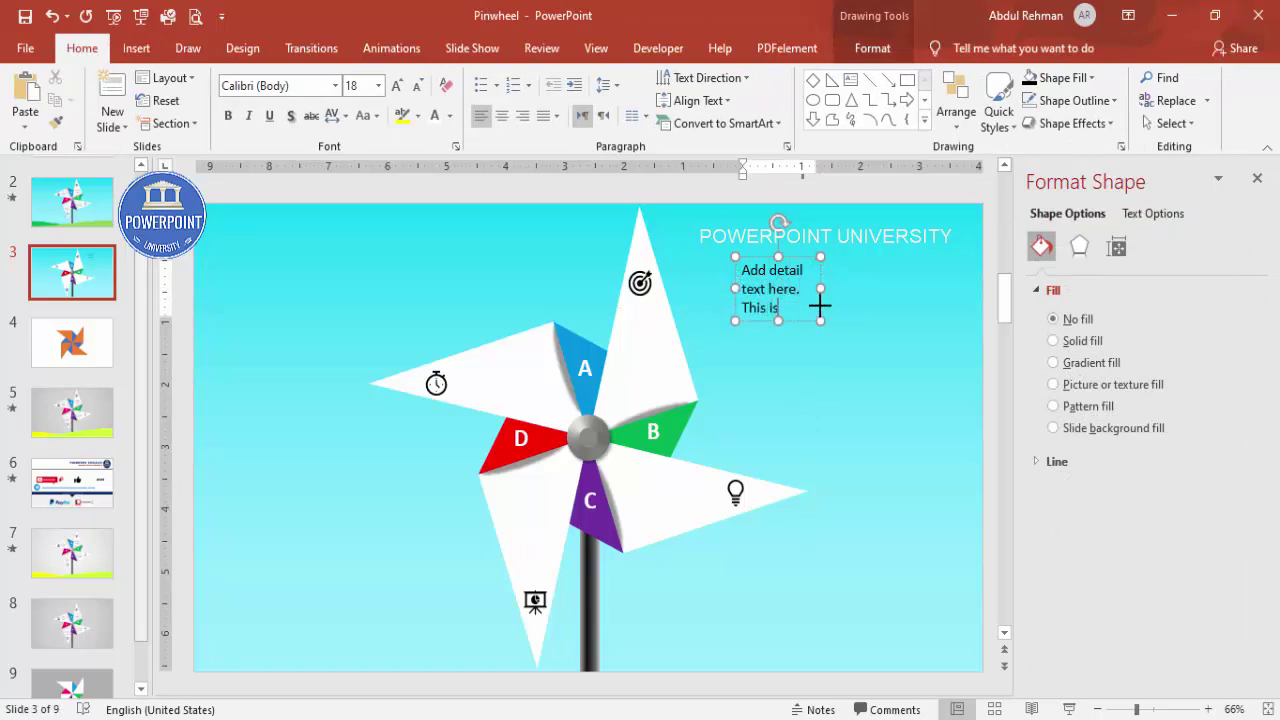
pyautogui.write(' your place')
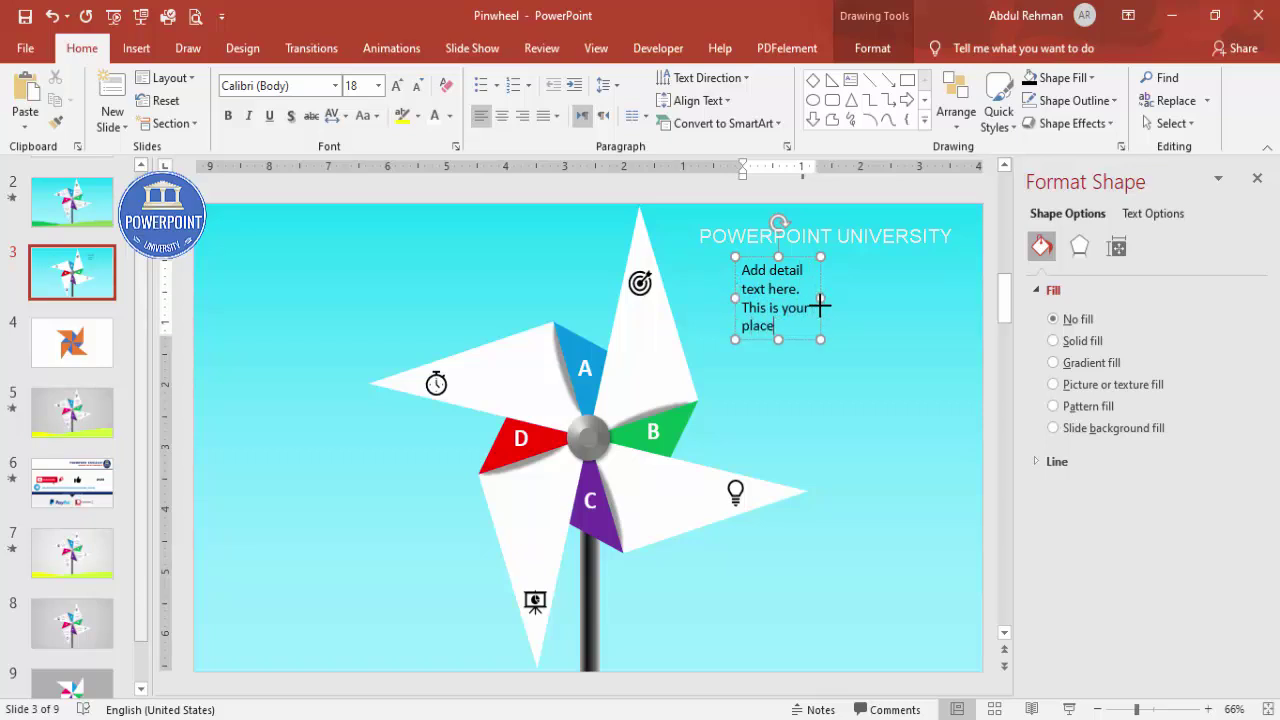
pyautogui.write('holder column')
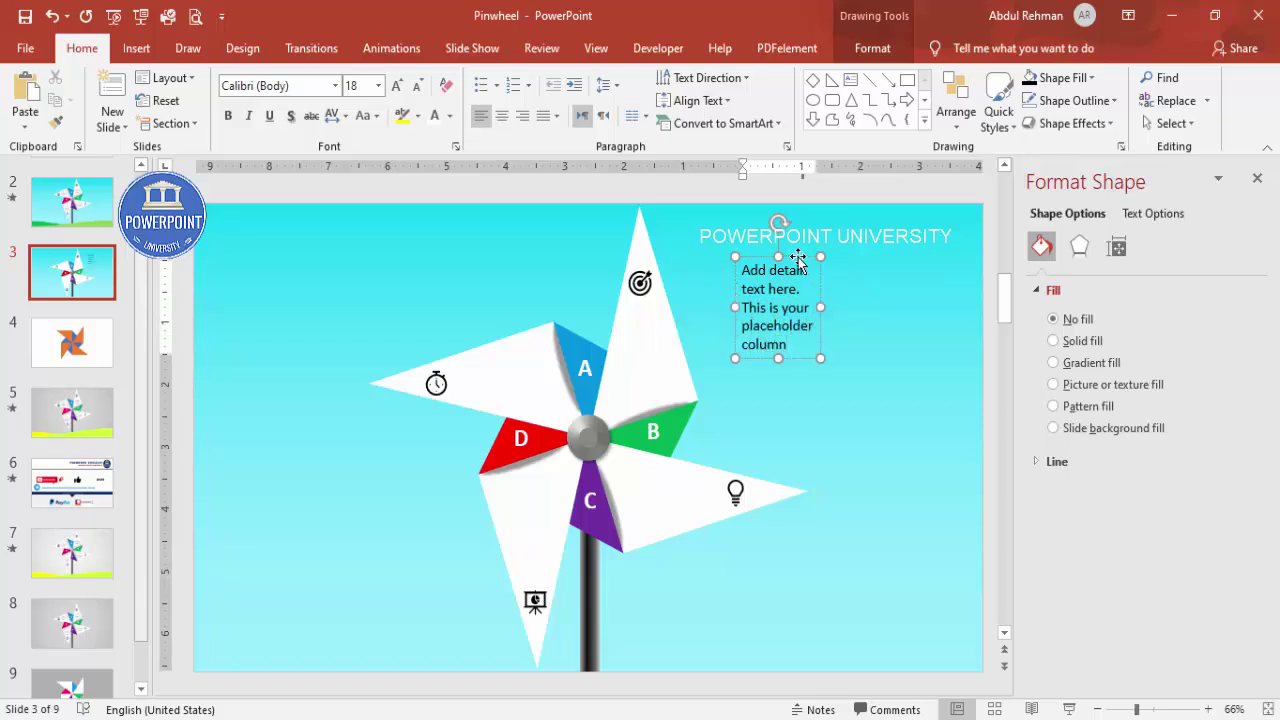
pyautogui.press('Escape')
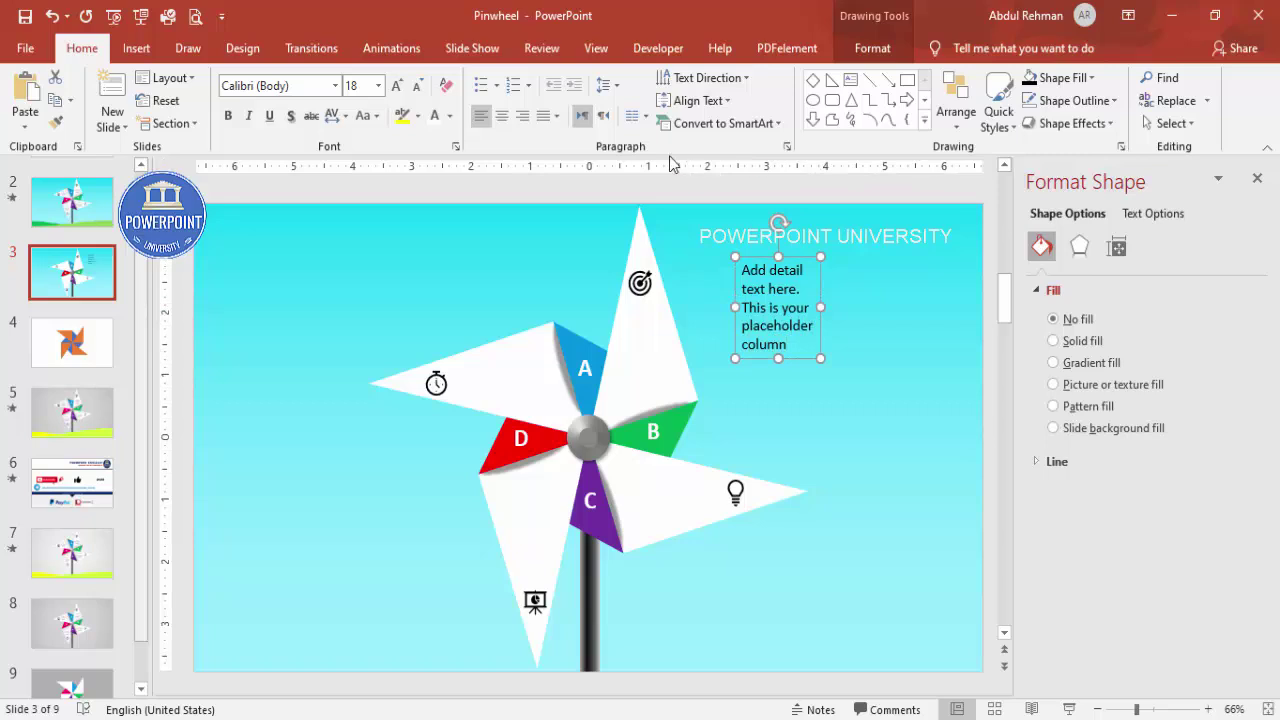
# Centre the detail text, make it light grey at 10.5 pt, and move it onto the top blade.
pyautogui.click(502, 116)
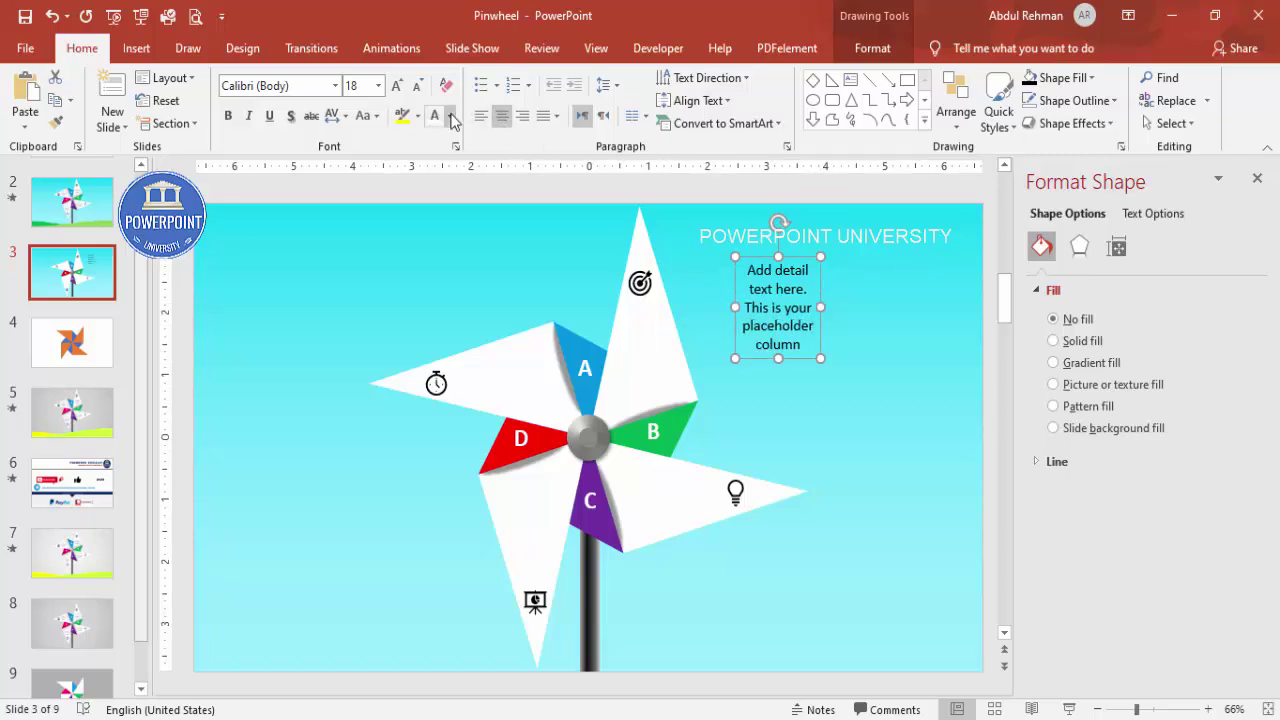
pyautogui.click(450, 116)
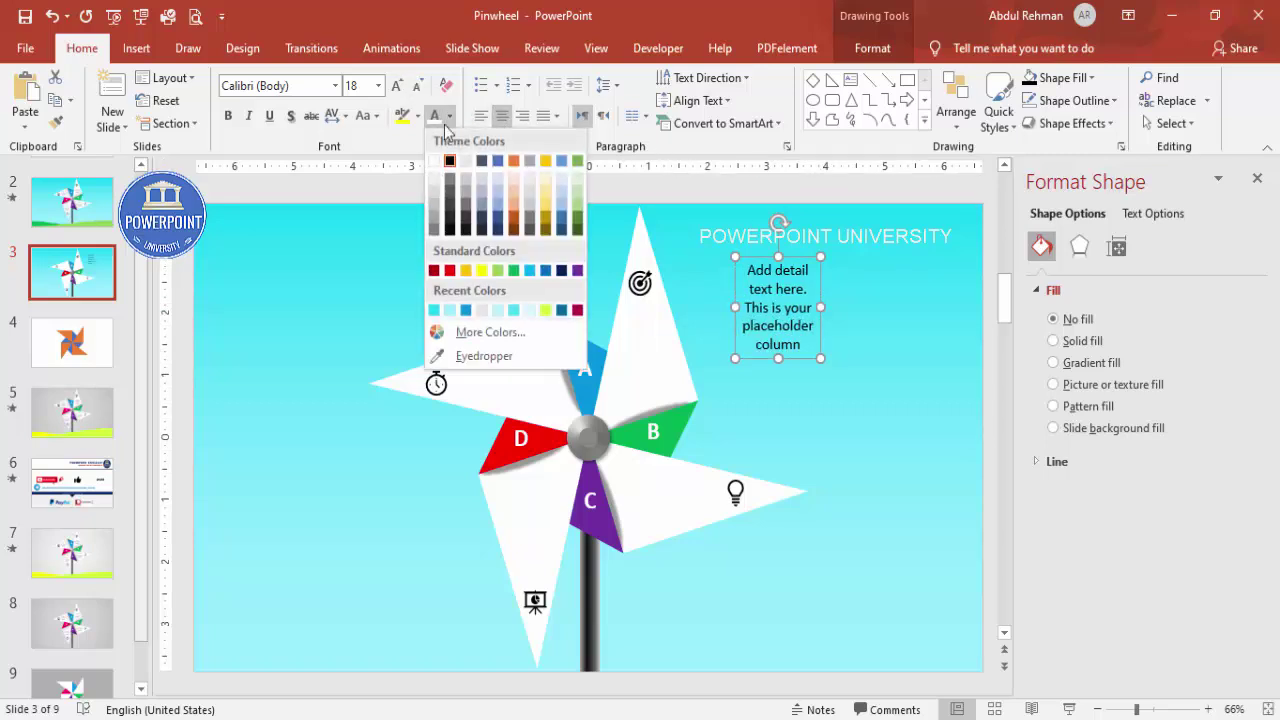
pyautogui.click(435, 205)
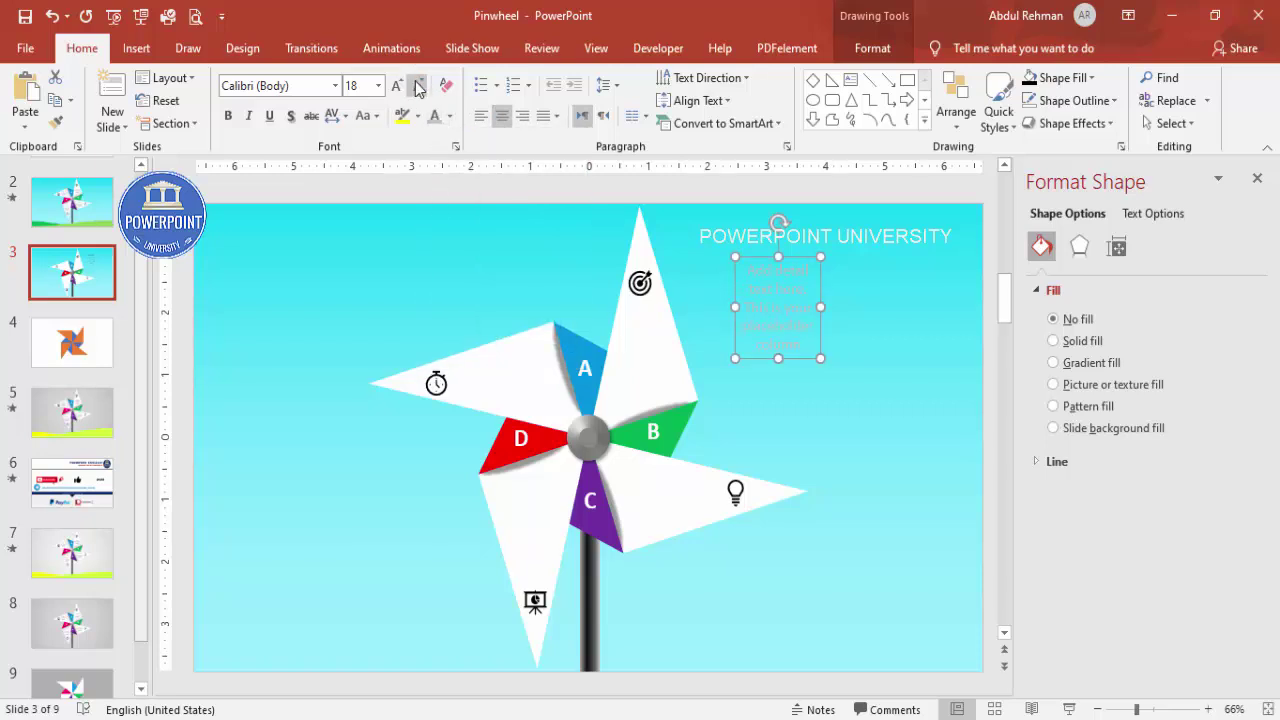
pyautogui.click(418, 86)
pyautogui.click(418, 86)
pyautogui.click(418, 86)
pyautogui.click(418, 86)
pyautogui.click(418, 86)
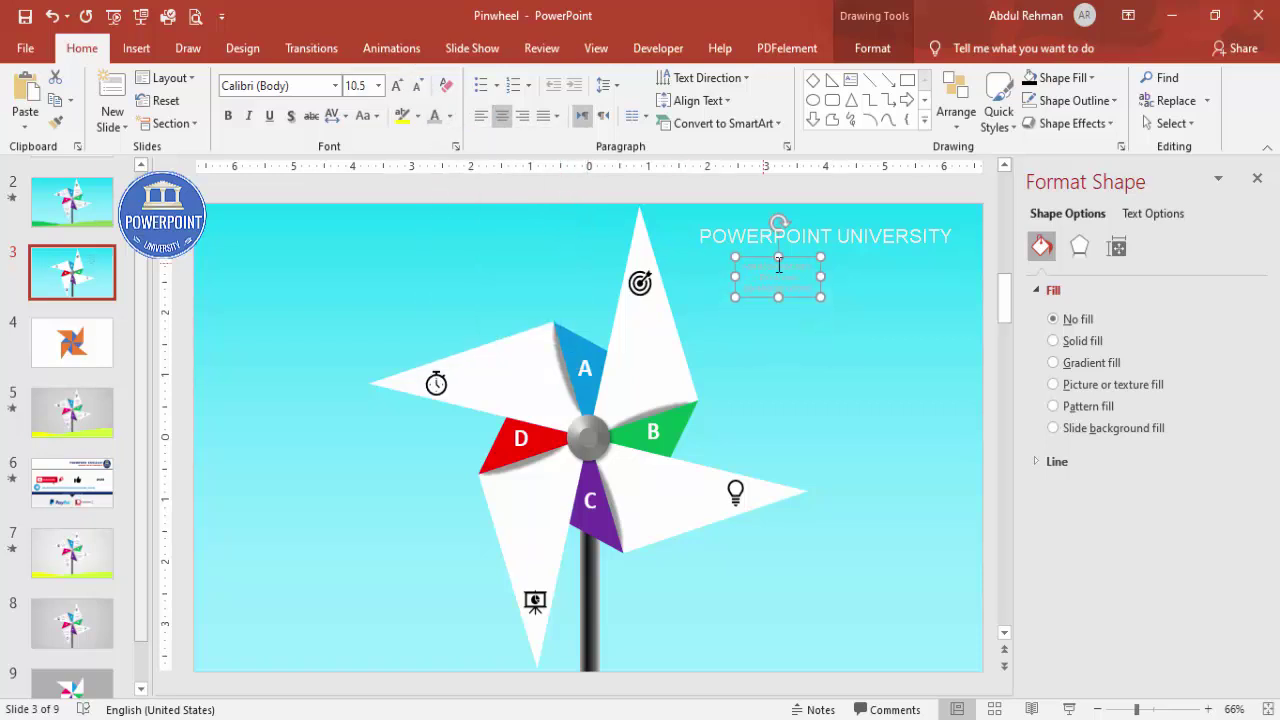
pyautogui.moveTo(806, 259); pyautogui.dragTo(674, 331)
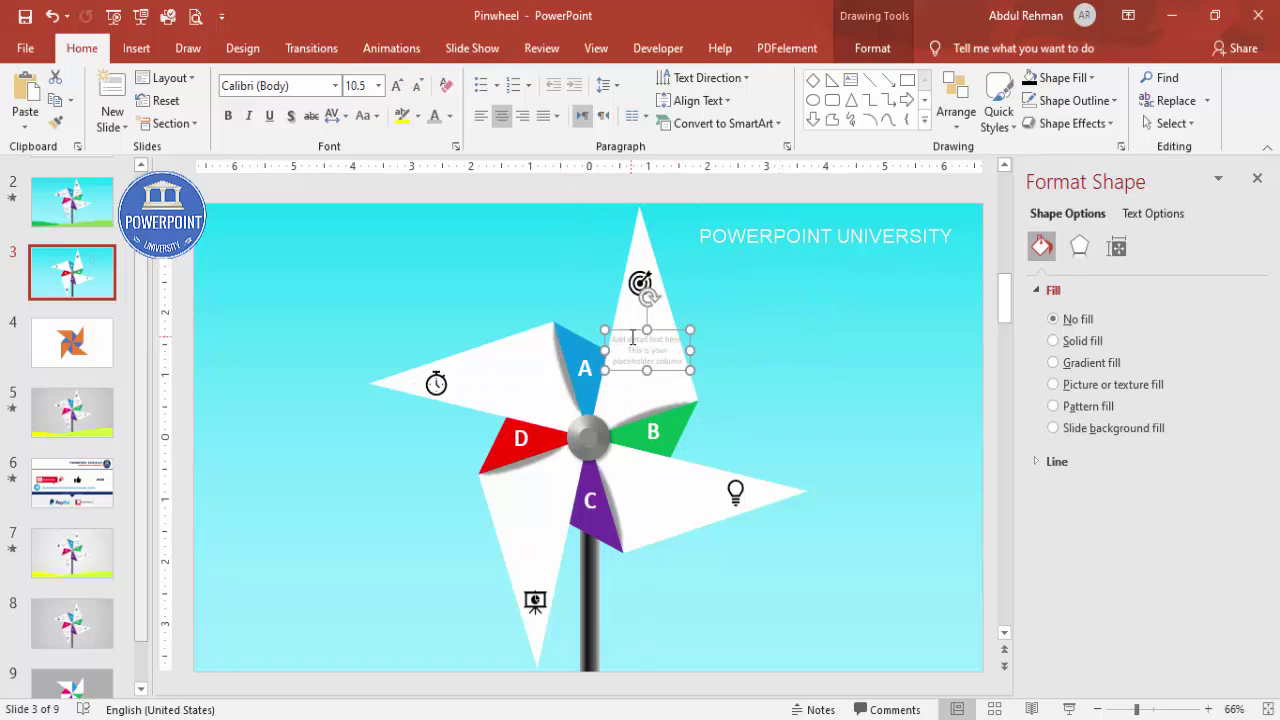
pyautogui.moveTo(603, 349); pyautogui.dragTo(663, 327)
pyautogui.hotkey('ctrl', 'z')
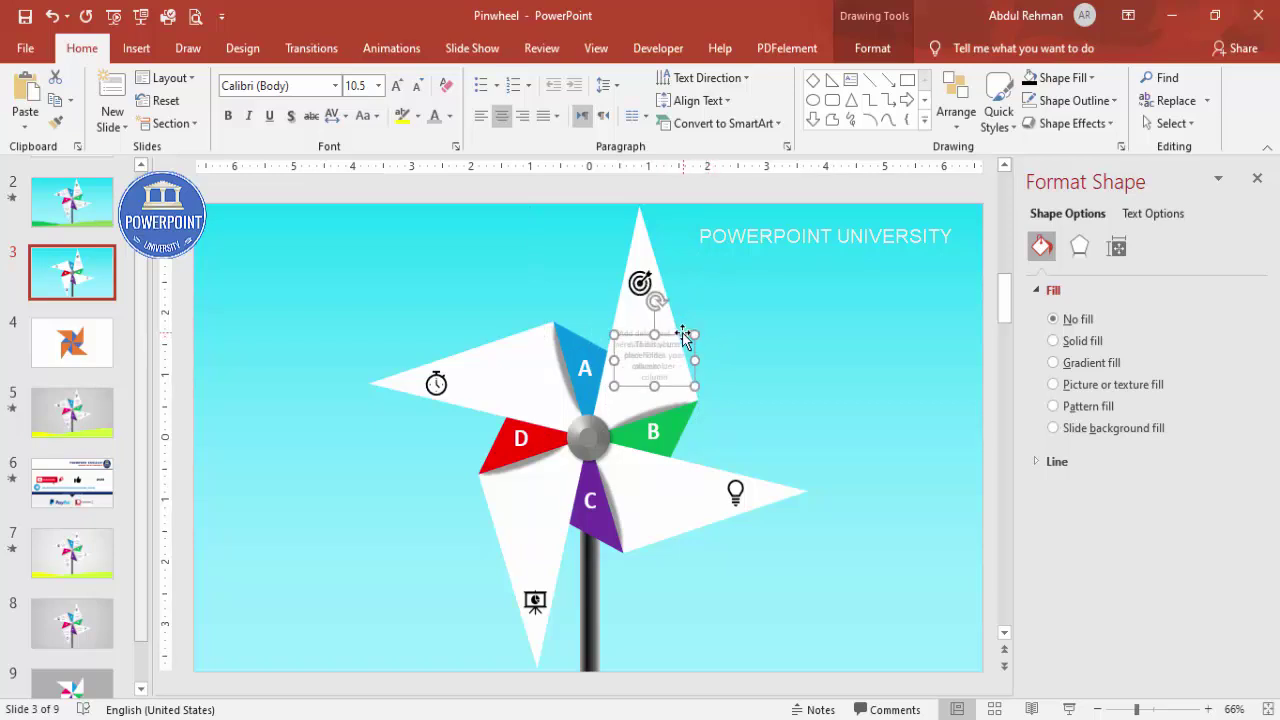
# Copy the detail text box onto the other three blades and make all four boxes grey.
pyautogui.moveTo(684, 338); pyautogui.dragTo(523, 348)
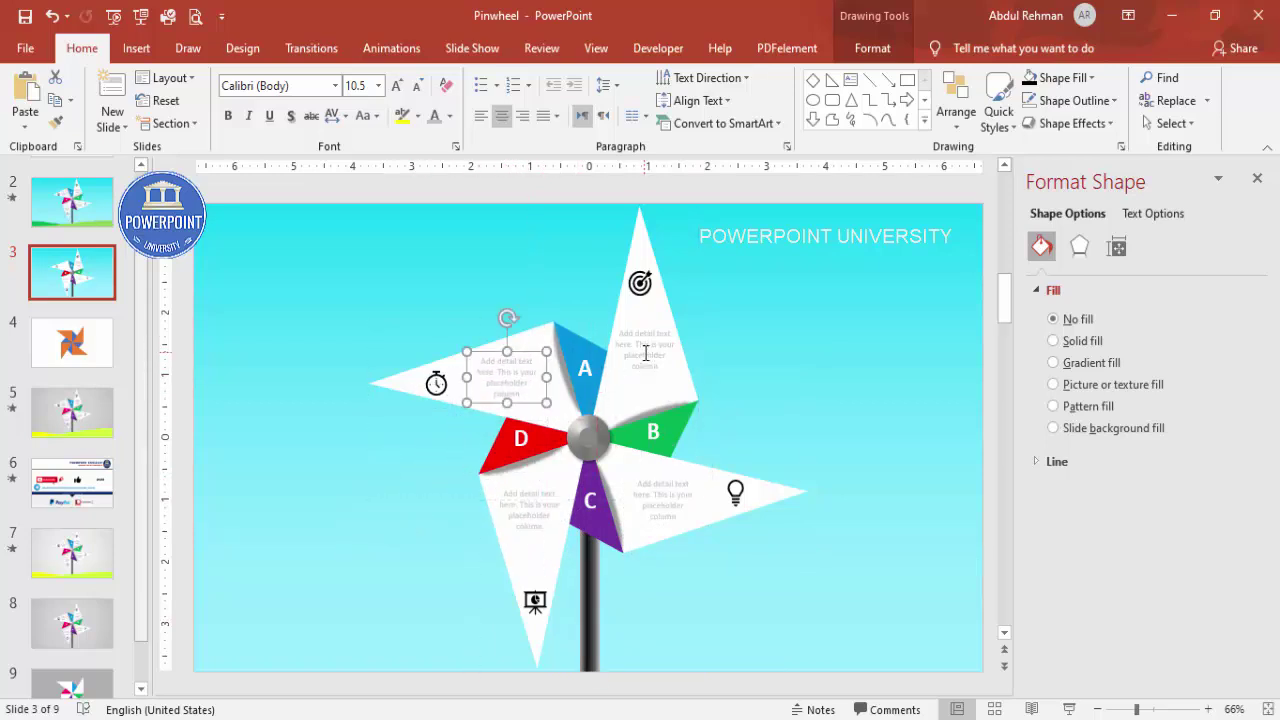
pyautogui.keyDown('shift'); pyautogui.click(645, 353); pyautogui.keyUp('shift')
pyautogui.keyDown('shift'); pyautogui.click(662, 495); pyautogui.keyUp('shift')
pyautogui.keyDown('shift'); pyautogui.click(528, 505); pyautogui.keyUp('shift')
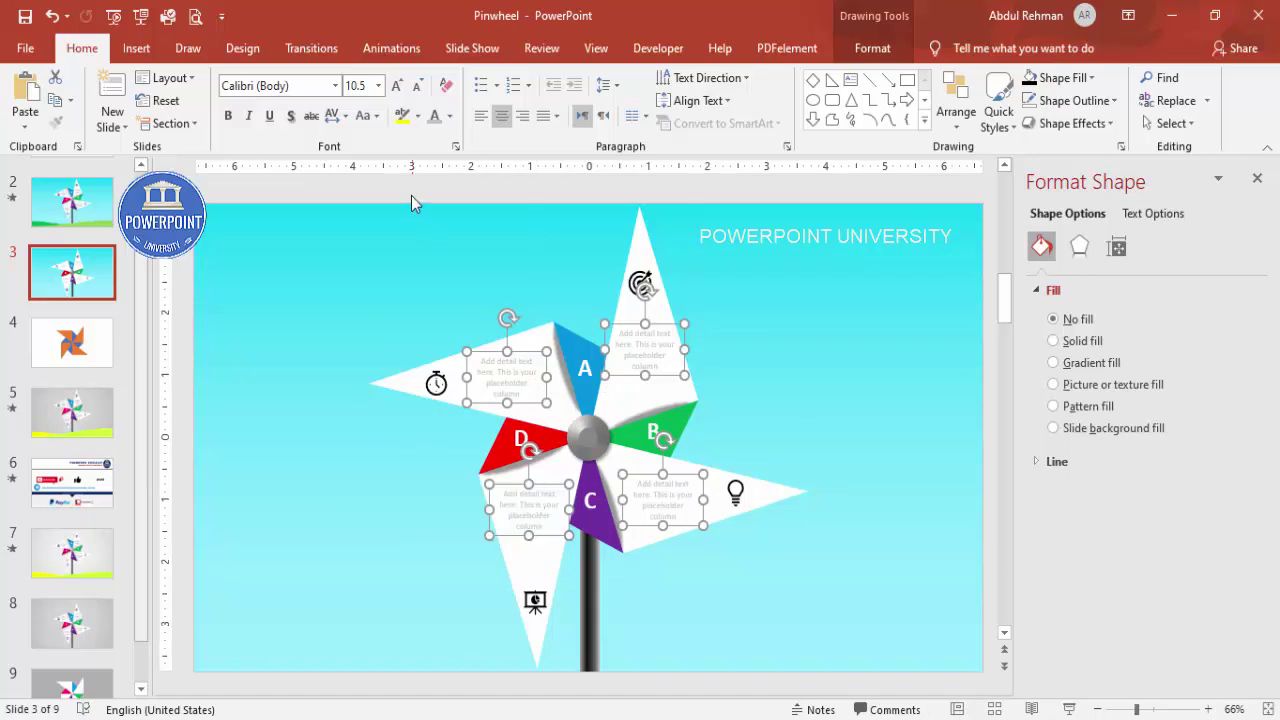
pyautogui.click(450, 116)
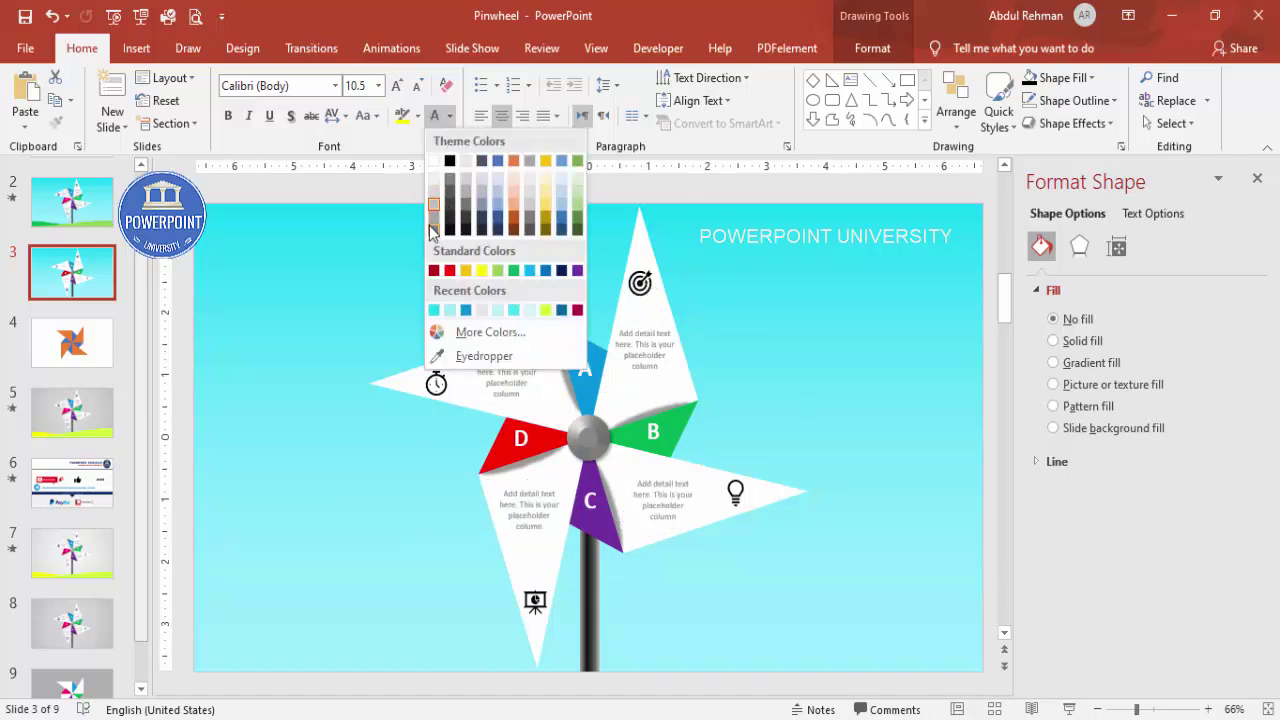
pyautogui.click(430, 226)
pyautogui.click(861, 352)
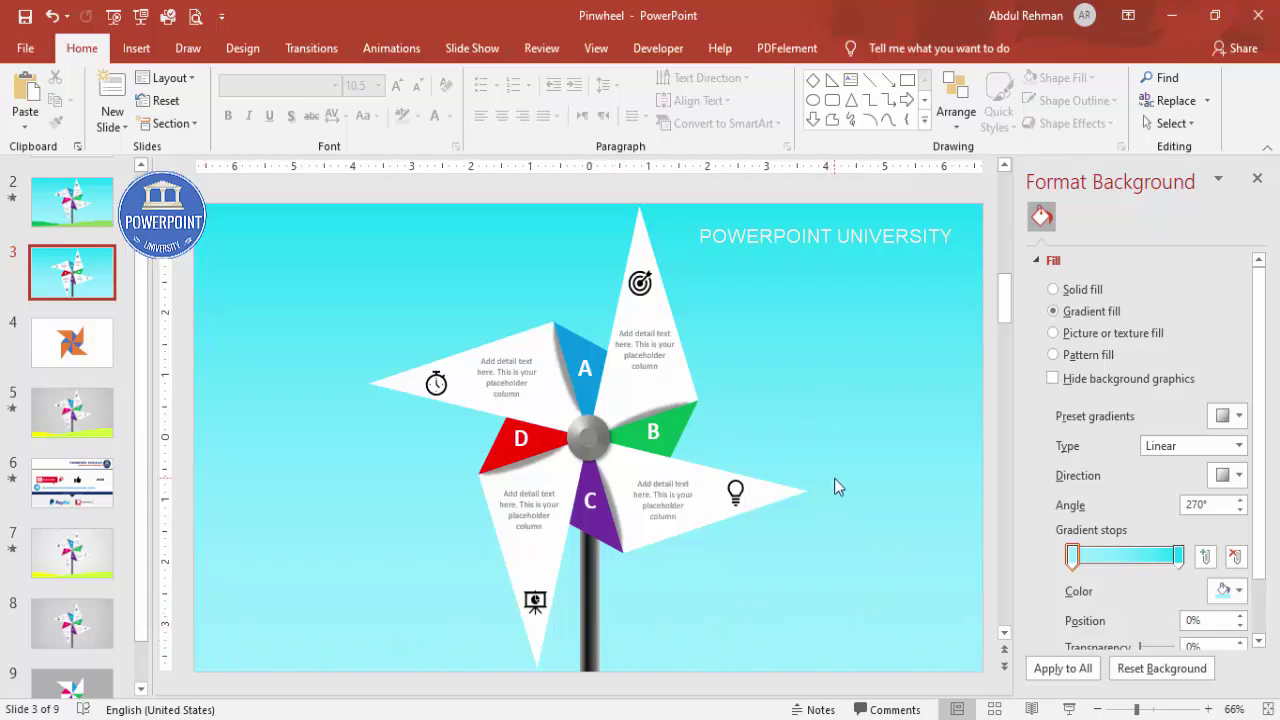
# Close the Format Background pane, then select everything and group blades, icons, text and pole.
pyautogui.click(1257, 178)
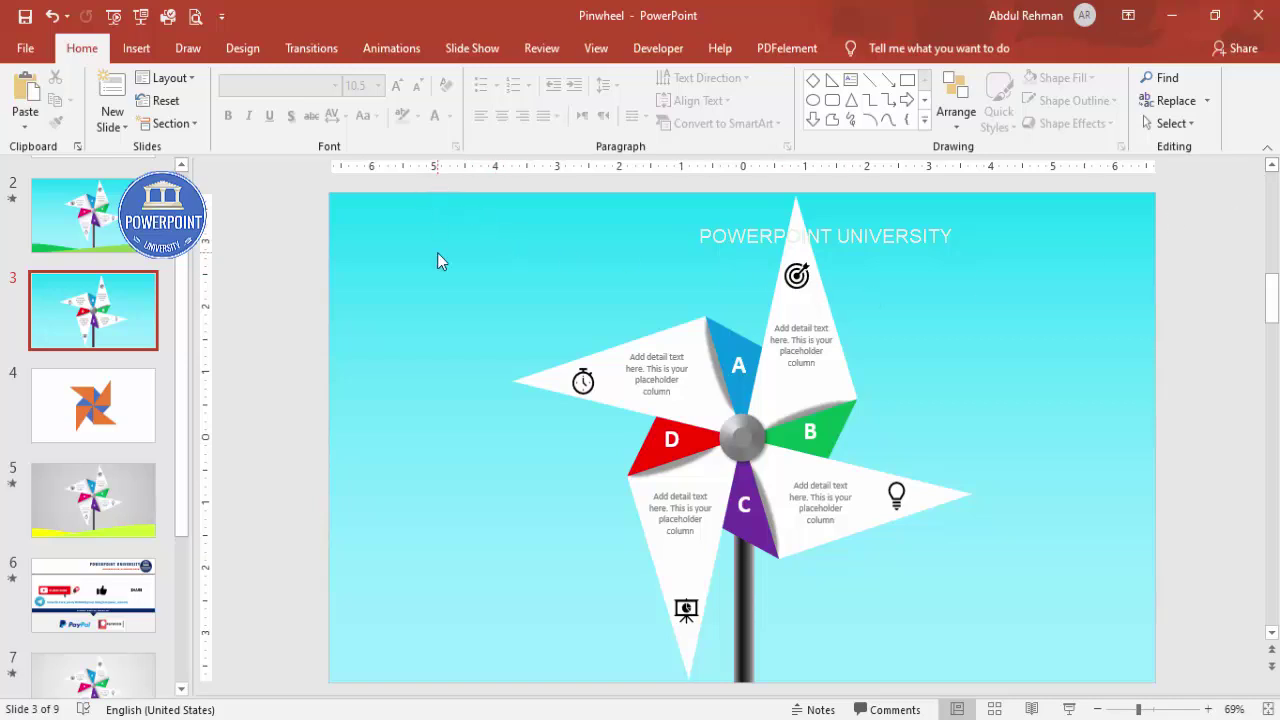
pyautogui.hotkey('ctrl', 'a')
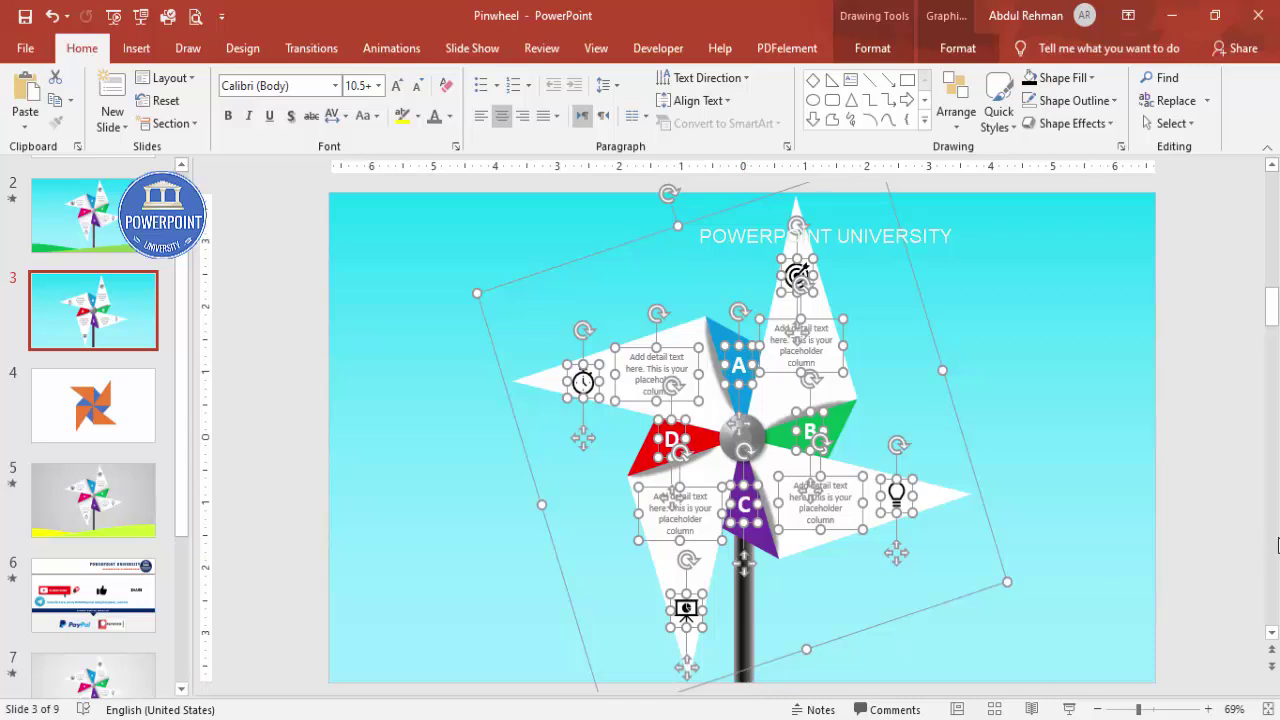
pyautogui.hotkey('ctrl', 'g')
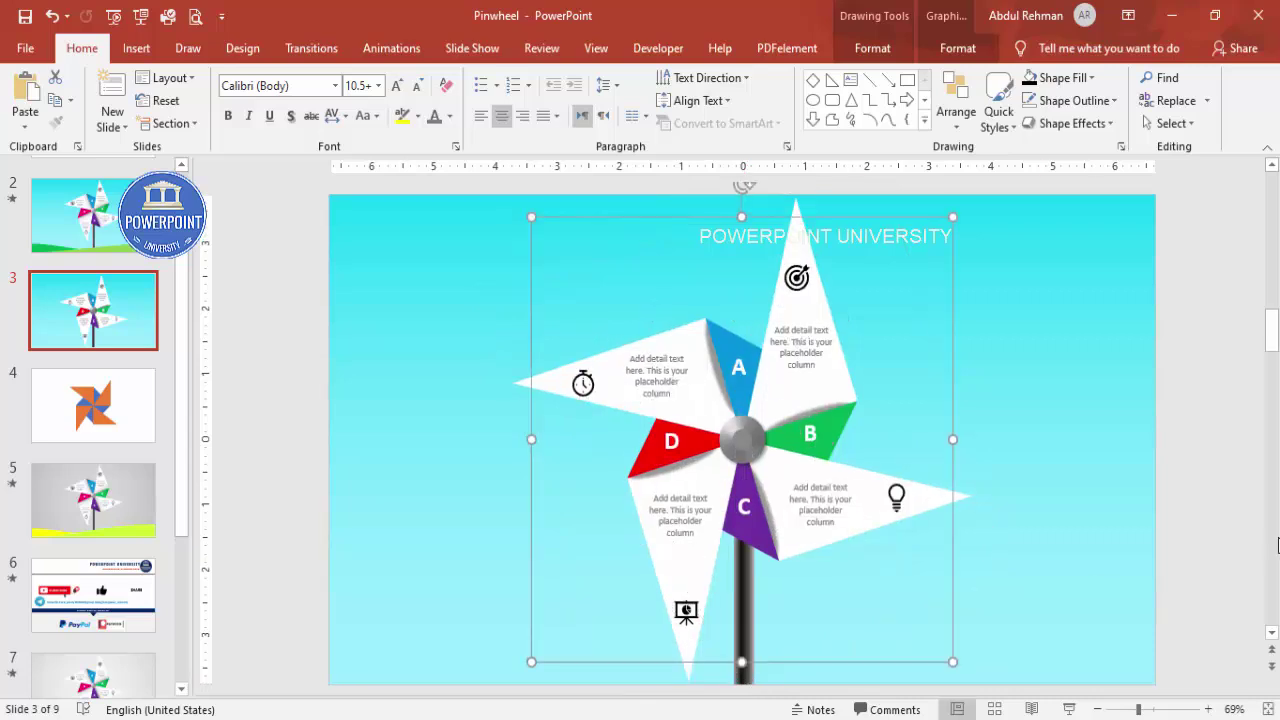
pyautogui.click(745, 683)
pyautogui.click(930, 579)
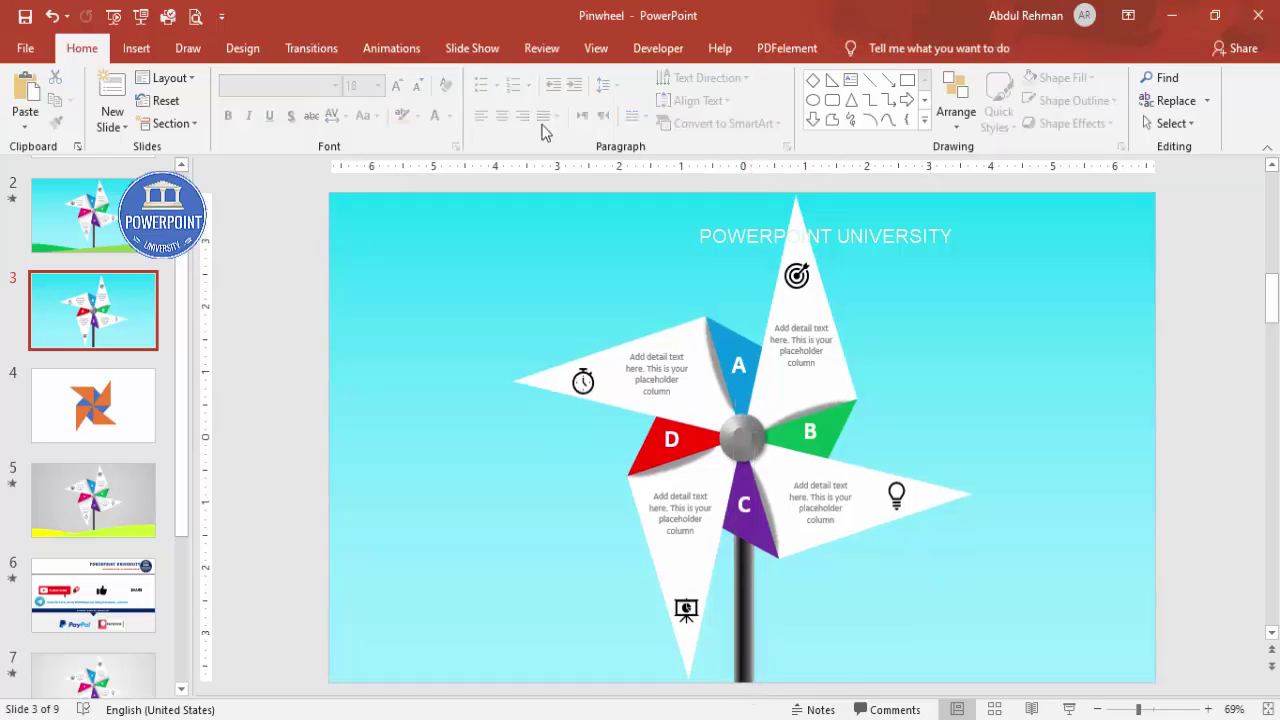
pyautogui.click(405, 55)
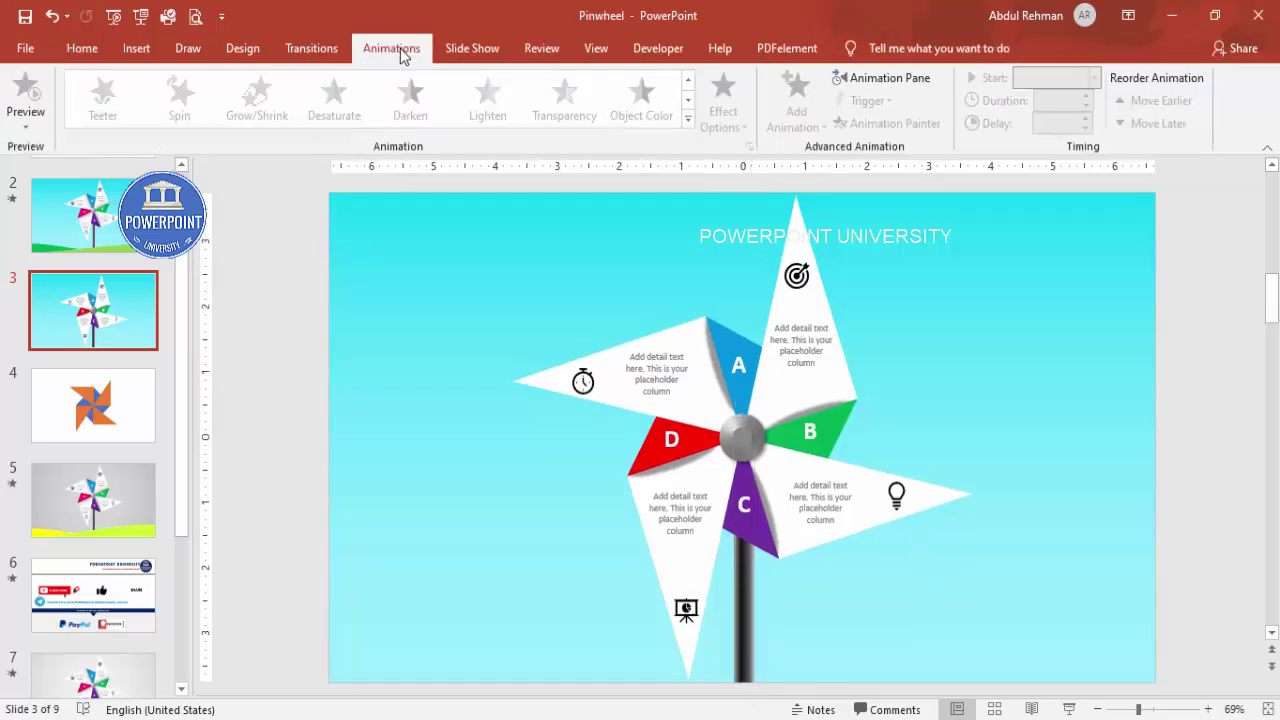
# Apply a Spin animation to the pinwheel group.
pyautogui.click(902, 86)
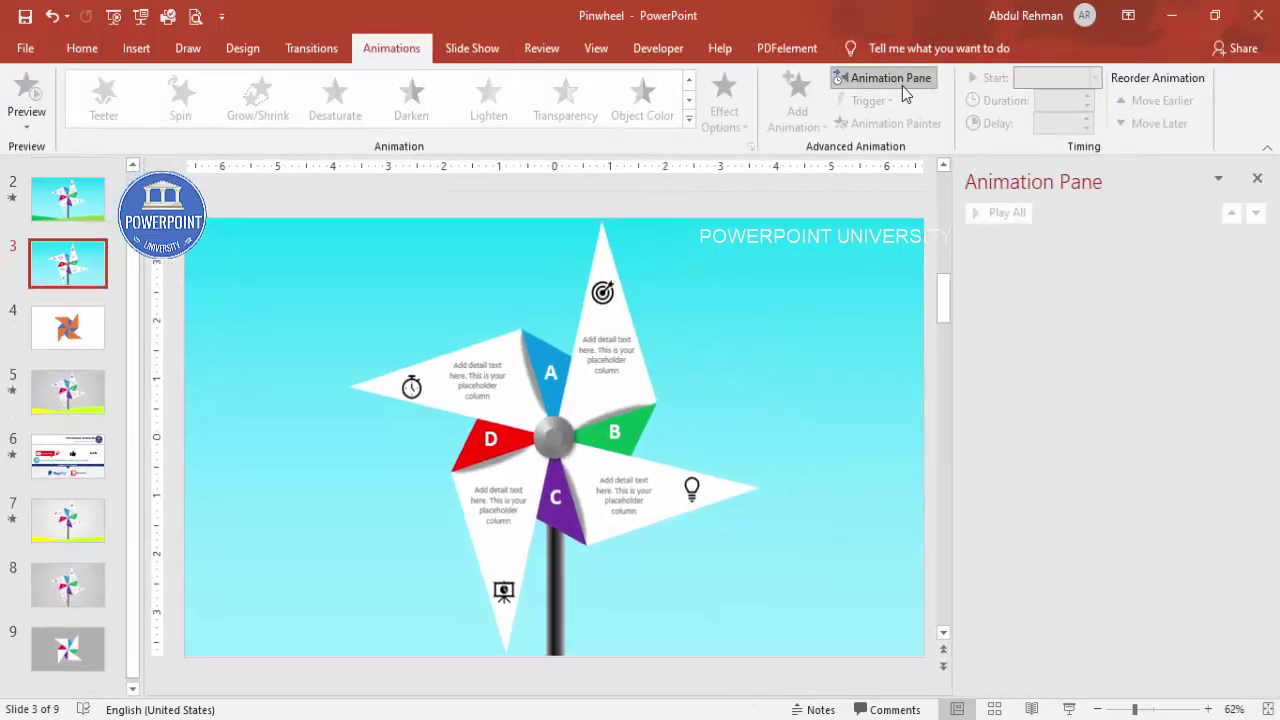
pyautogui.click(628, 334)
pyautogui.click(800, 126)
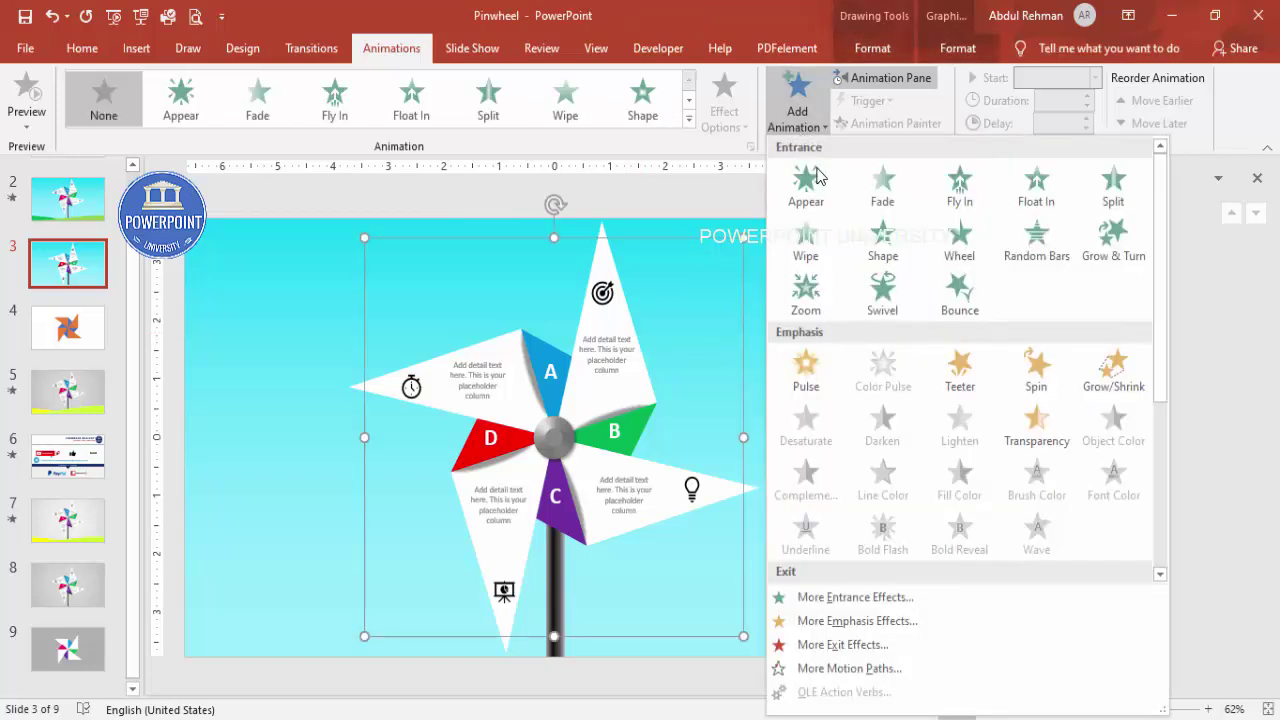
pyautogui.click(1036, 370)
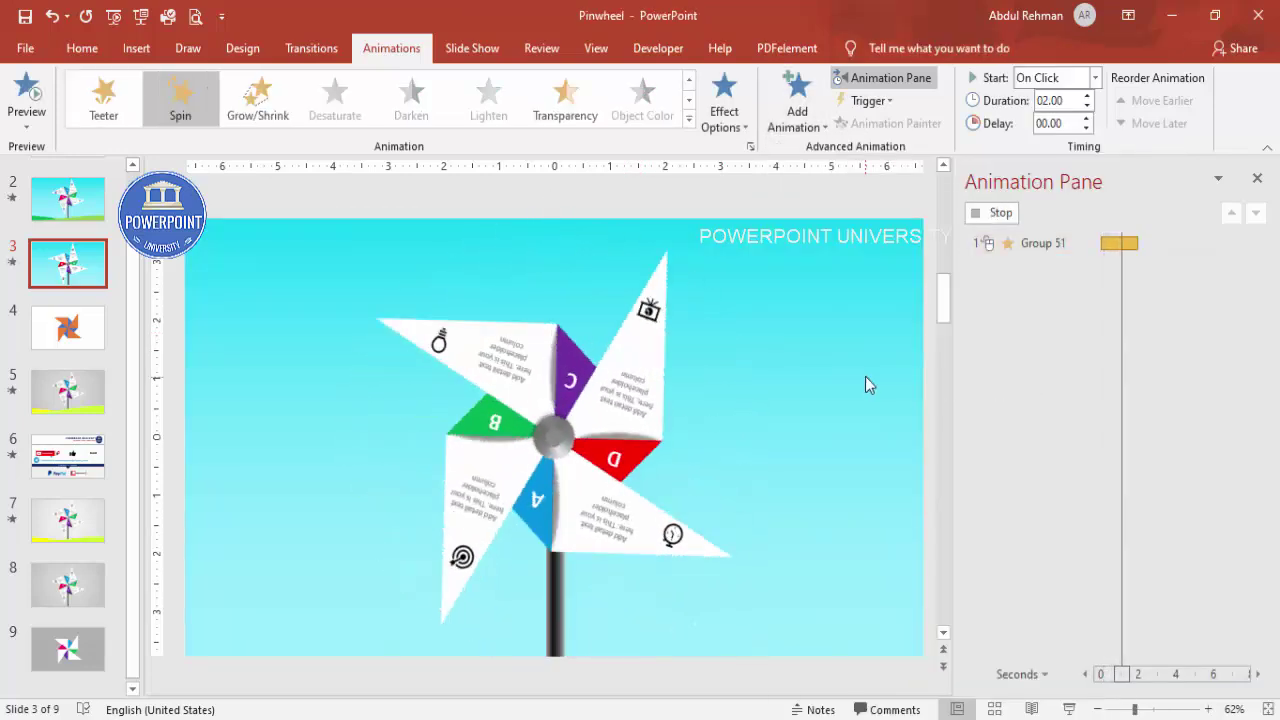
# Set the Spin duration to 120 seconds and preview the slow rotation in the slideshow.
pyautogui.doubleClick(1047, 243)
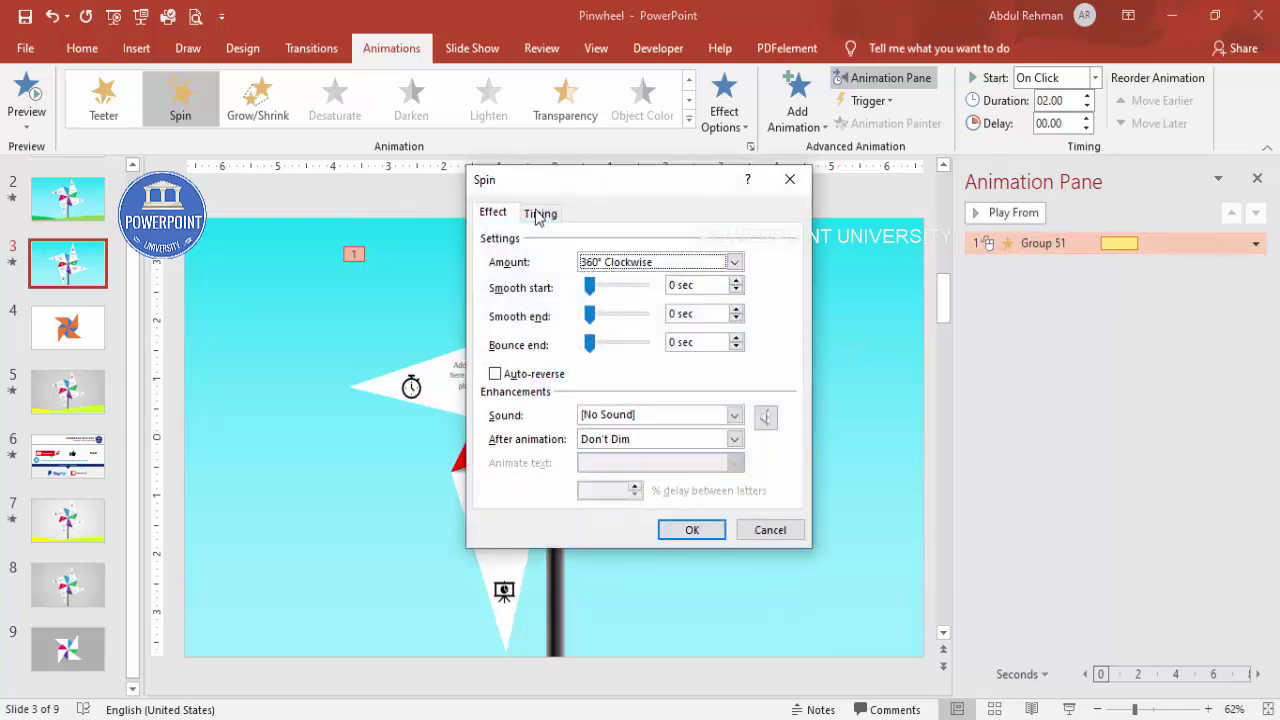
pyautogui.click(539, 214)
pyautogui.click(688, 289)
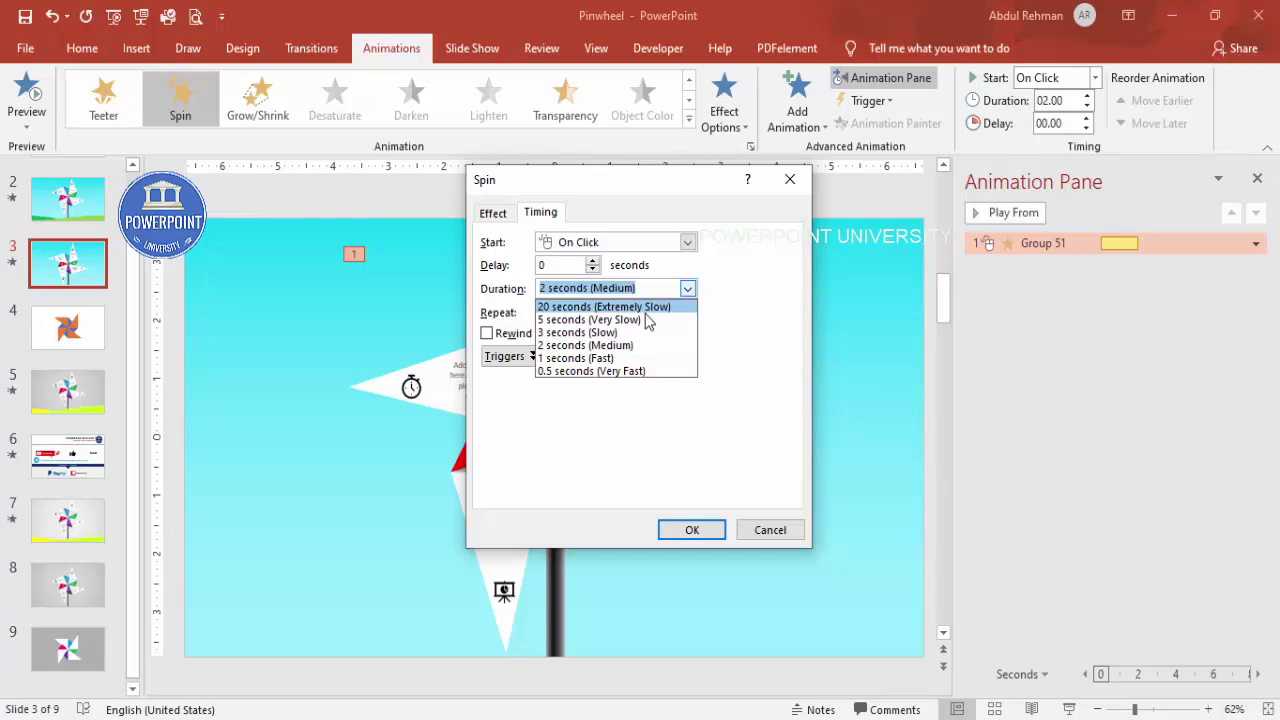
pyautogui.click(645, 309)
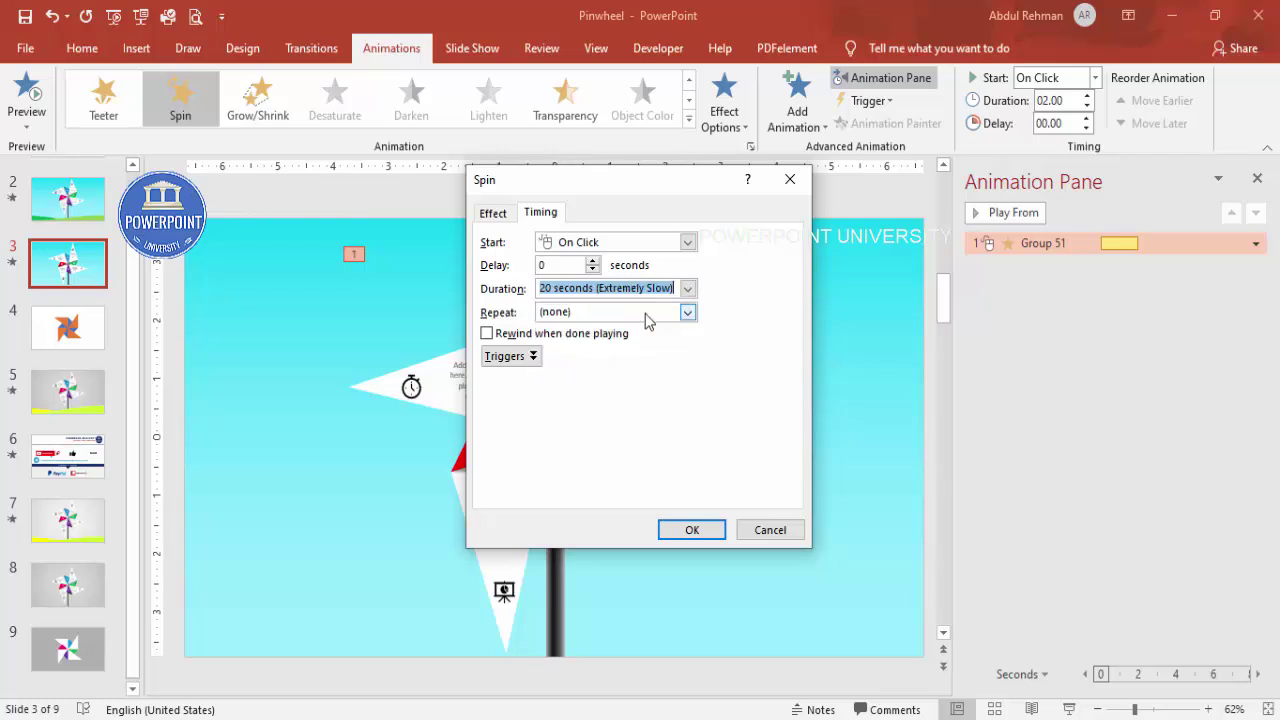
pyautogui.click(549, 288)
pyautogui.moveTo(554, 285); pyautogui.dragTo(474, 286)
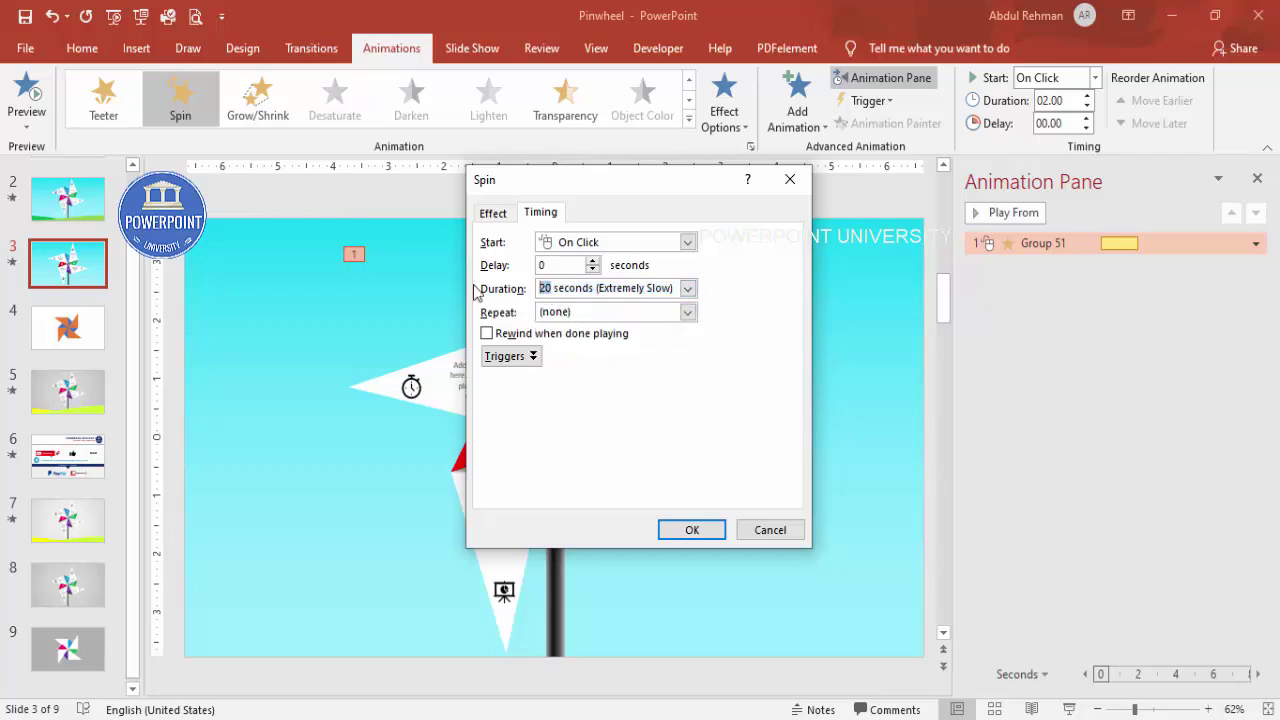
pyautogui.write('120')
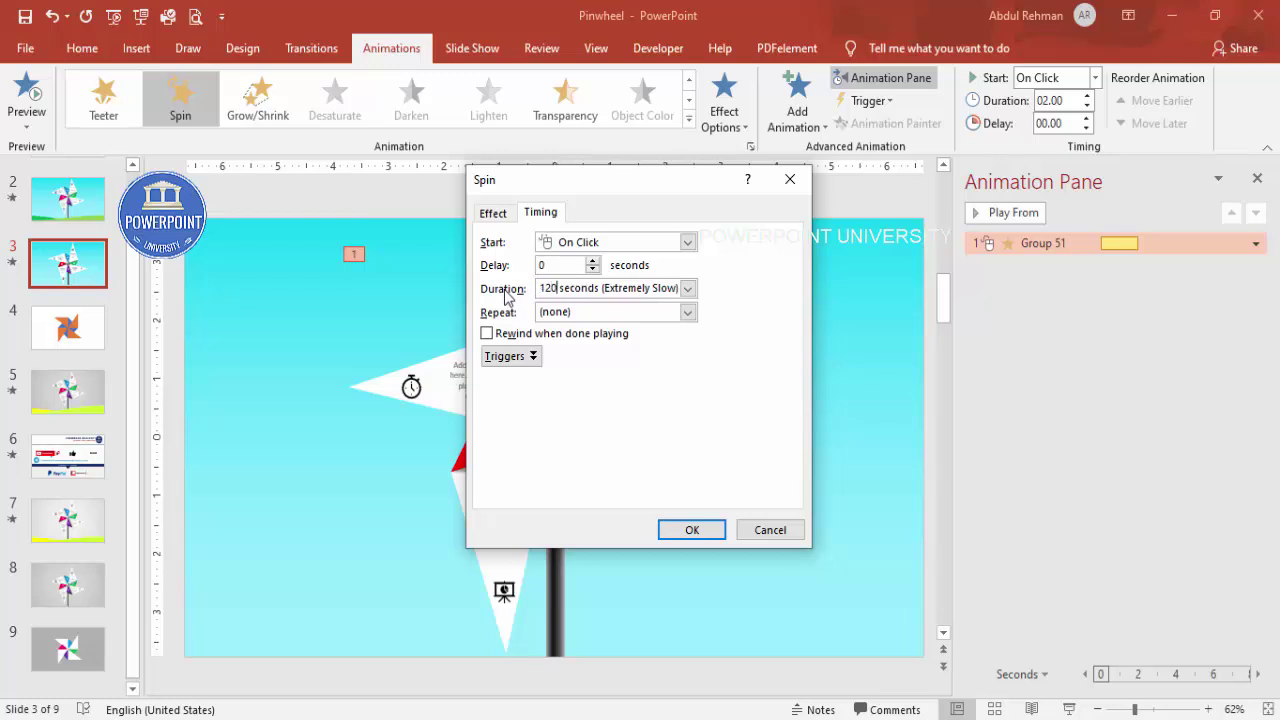
pyautogui.press('Return')
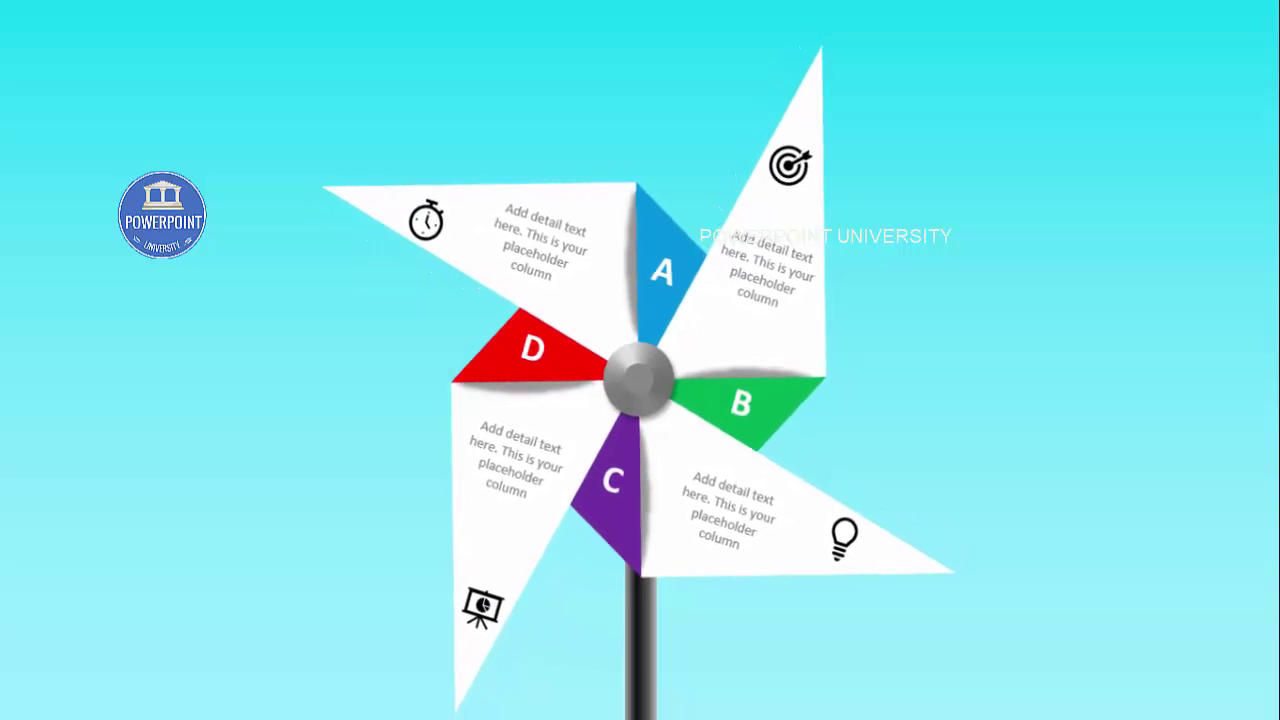
pyautogui.press('Escape')
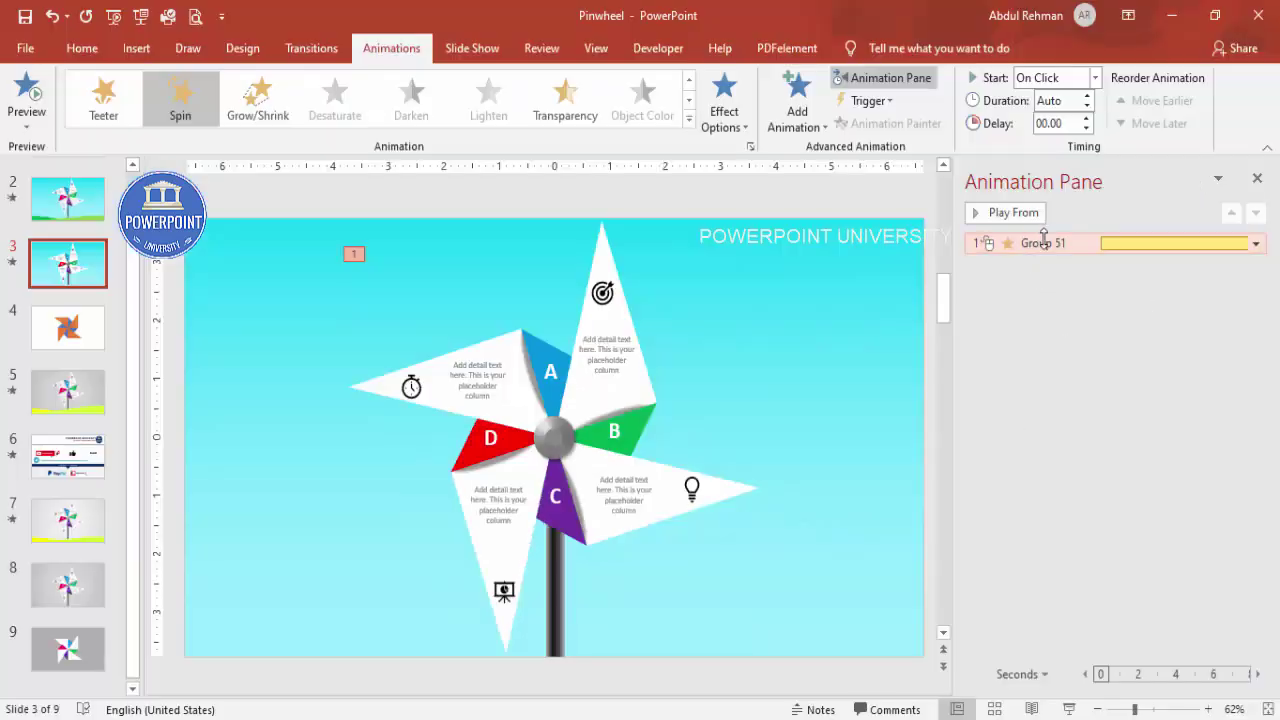